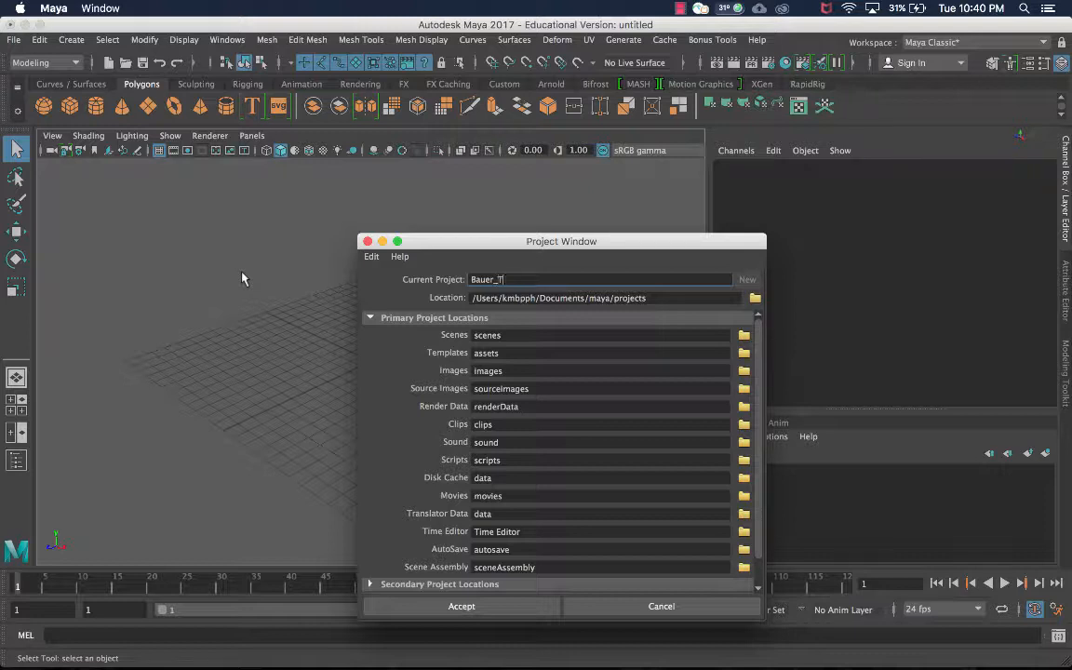
Name the new project Bauer_Tutorial, set its location to the Desktop folder, and create it with the default subfolders
text(ial)
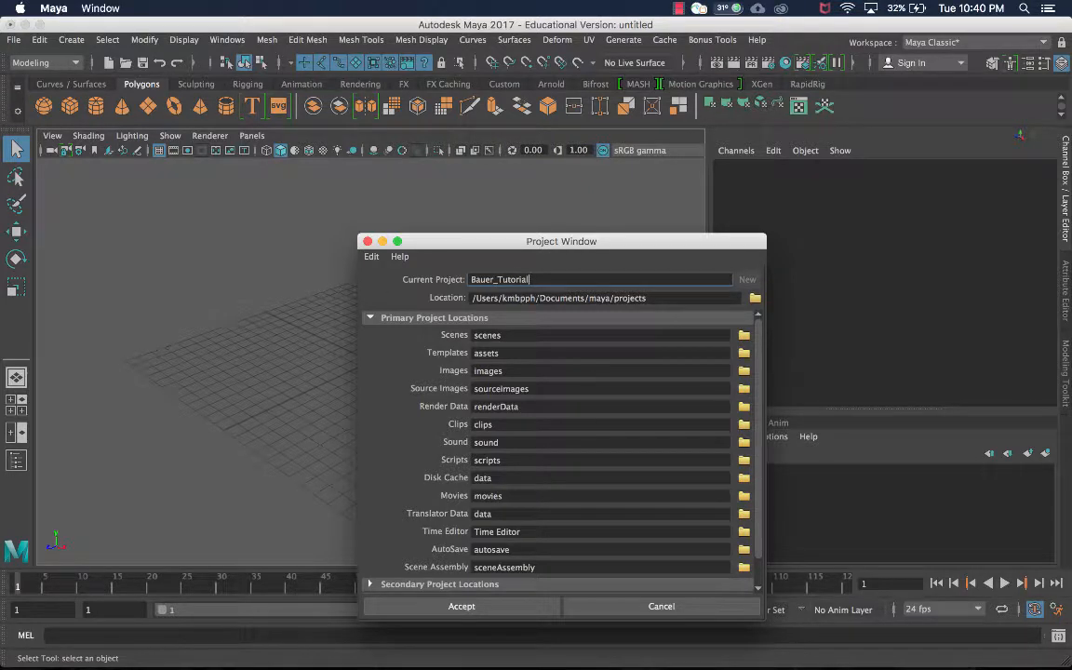
click(756, 300)
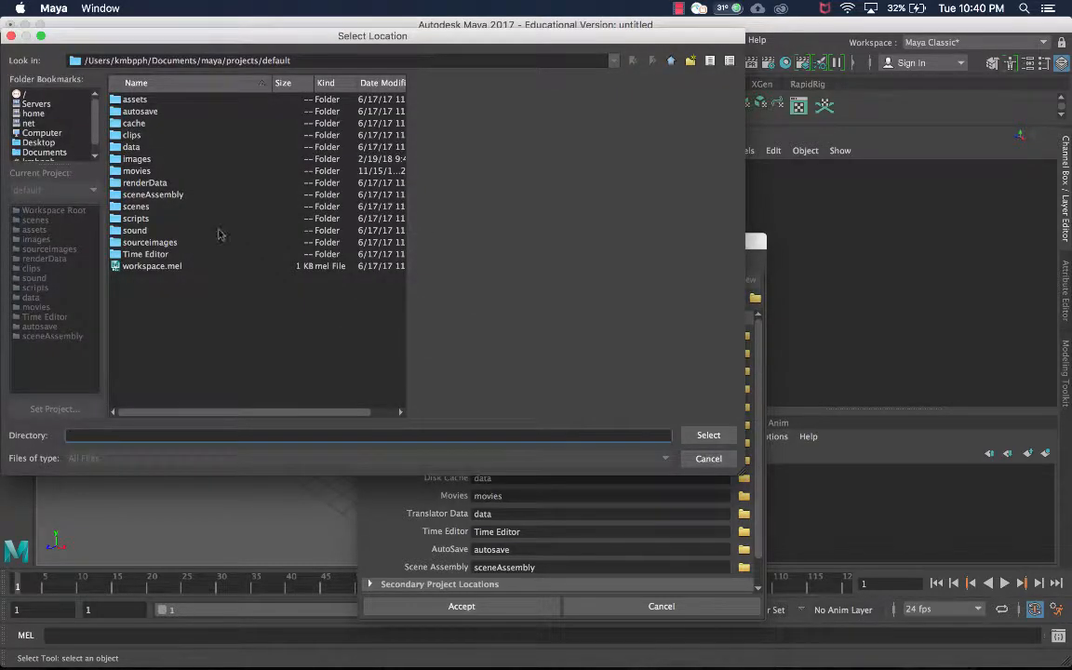
click(48, 142)
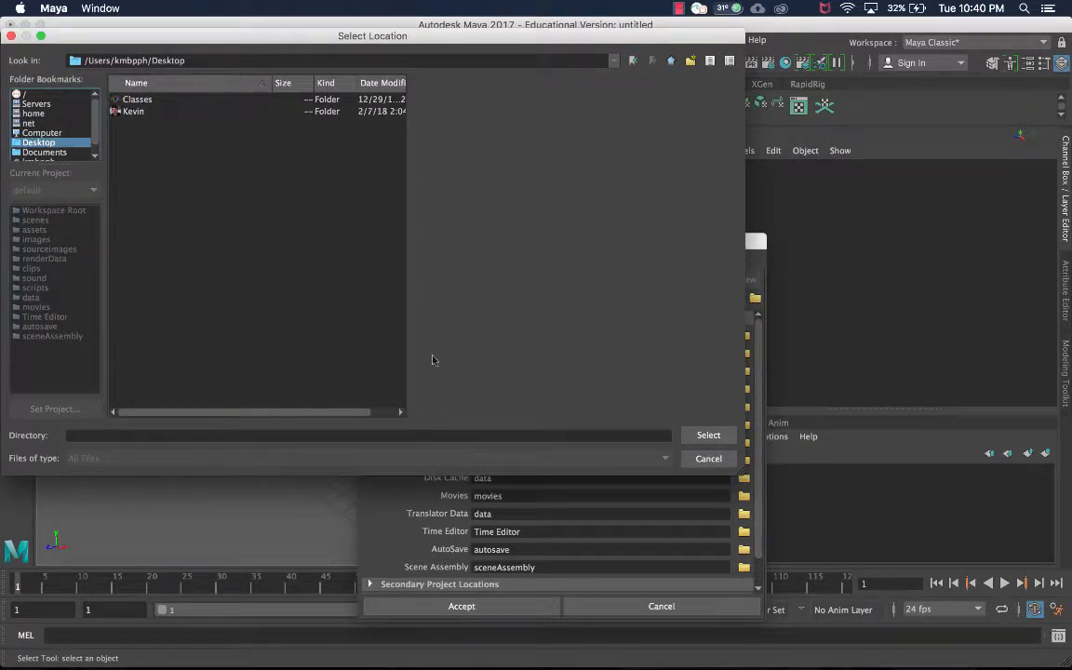
click(708, 435)
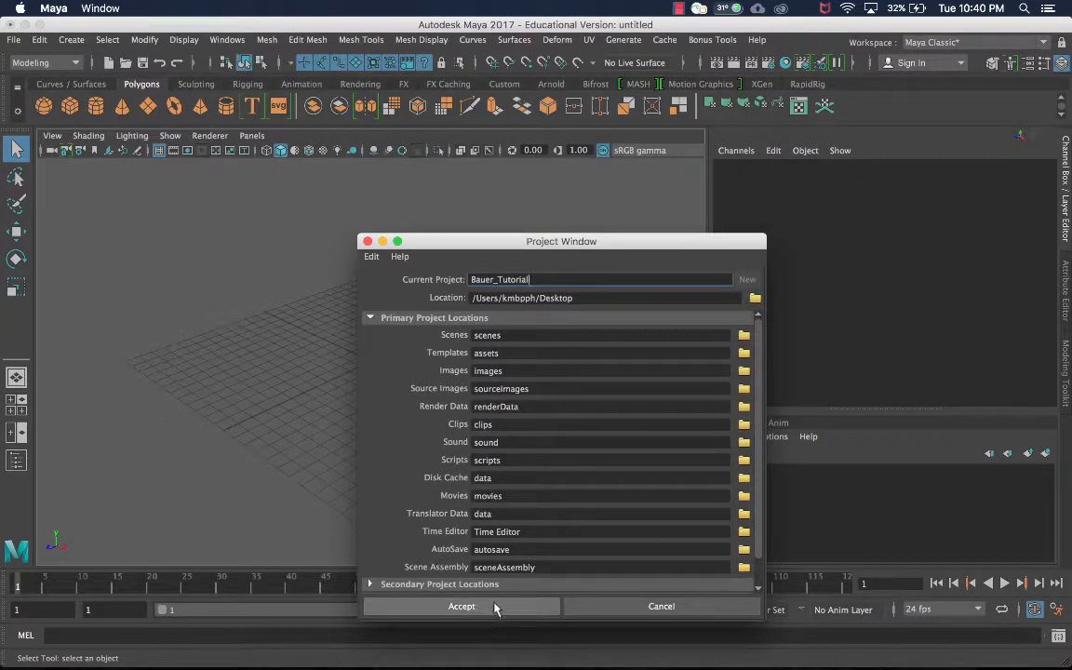
scroll(558, 447, down, 2)
scroll(559, 446, up, 2)
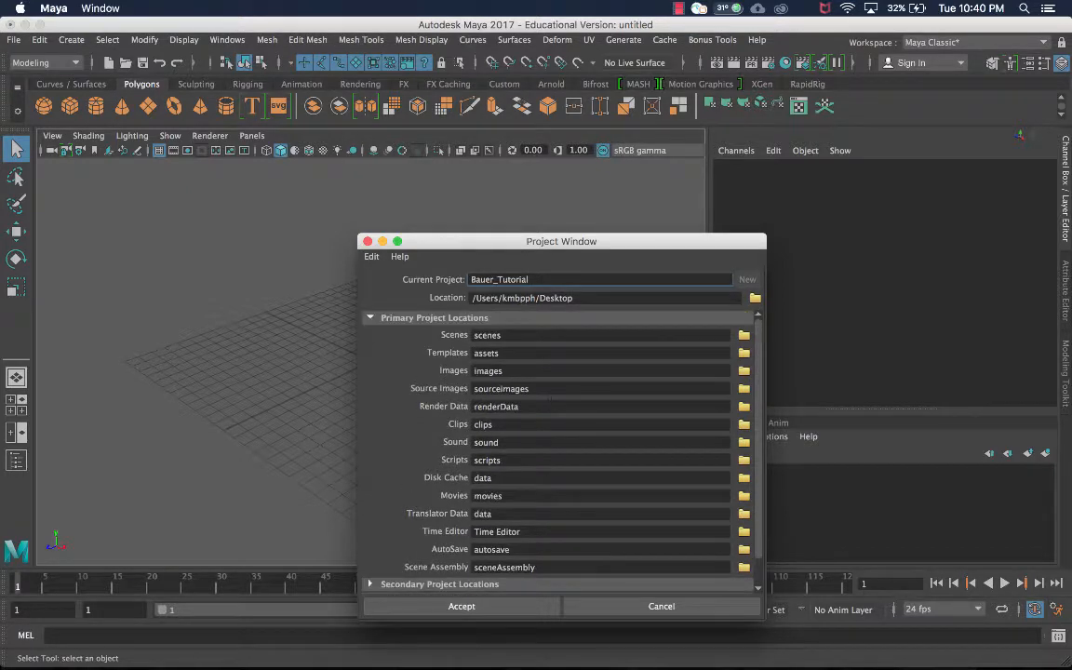
click(466, 606)
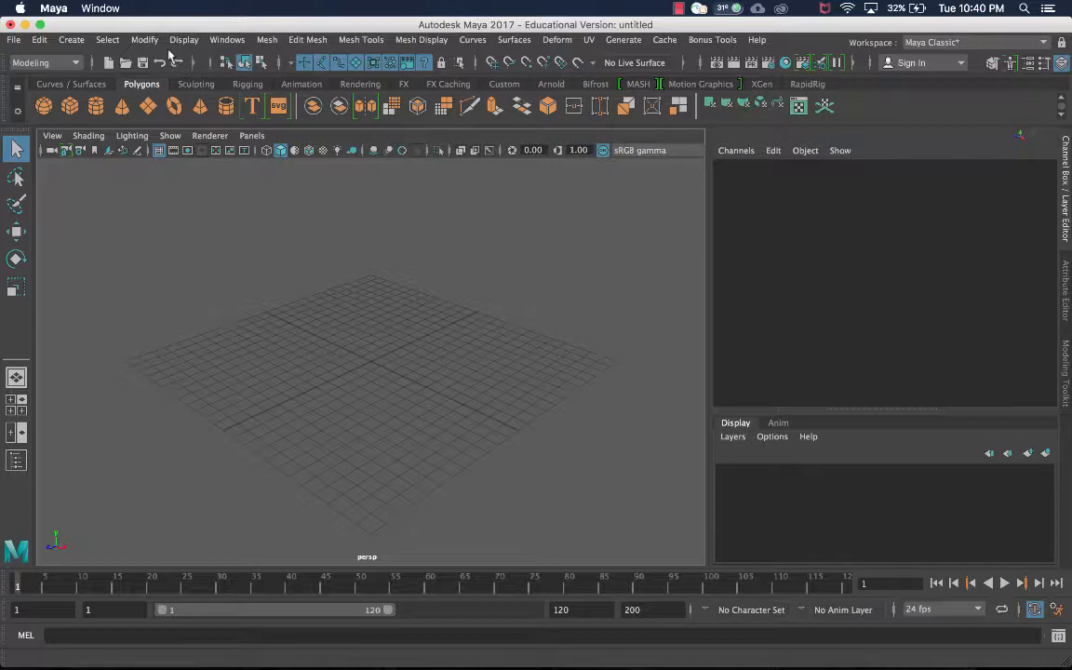
Save the scene as Bauer_Tutorial_01 in Maya Binary format in the project's scenes folder
click(14, 40)
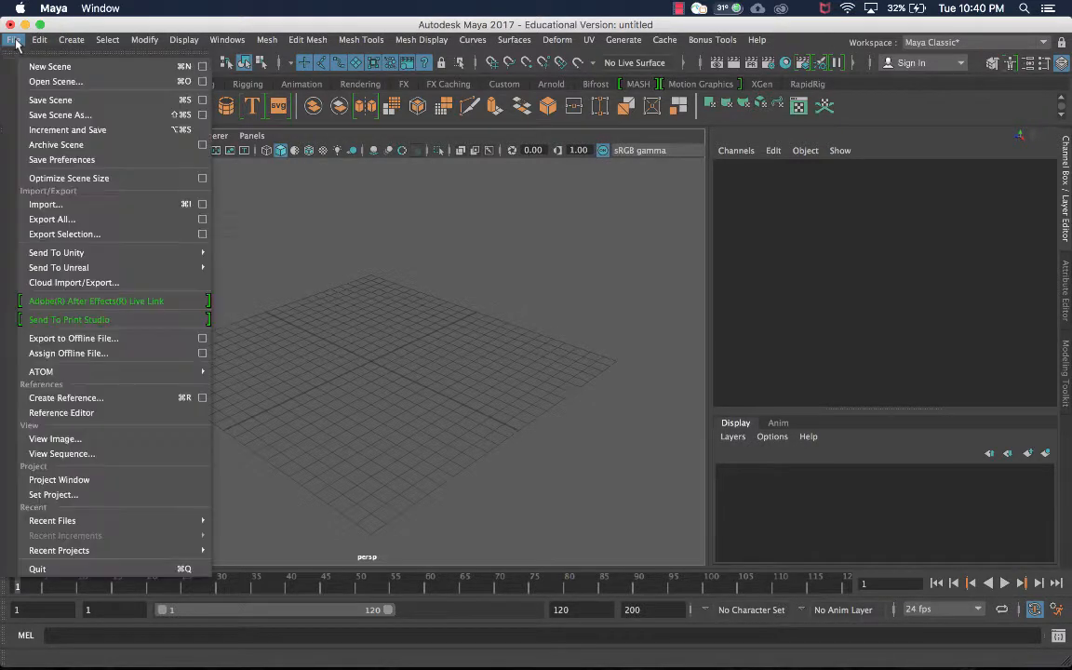
click(51, 113)
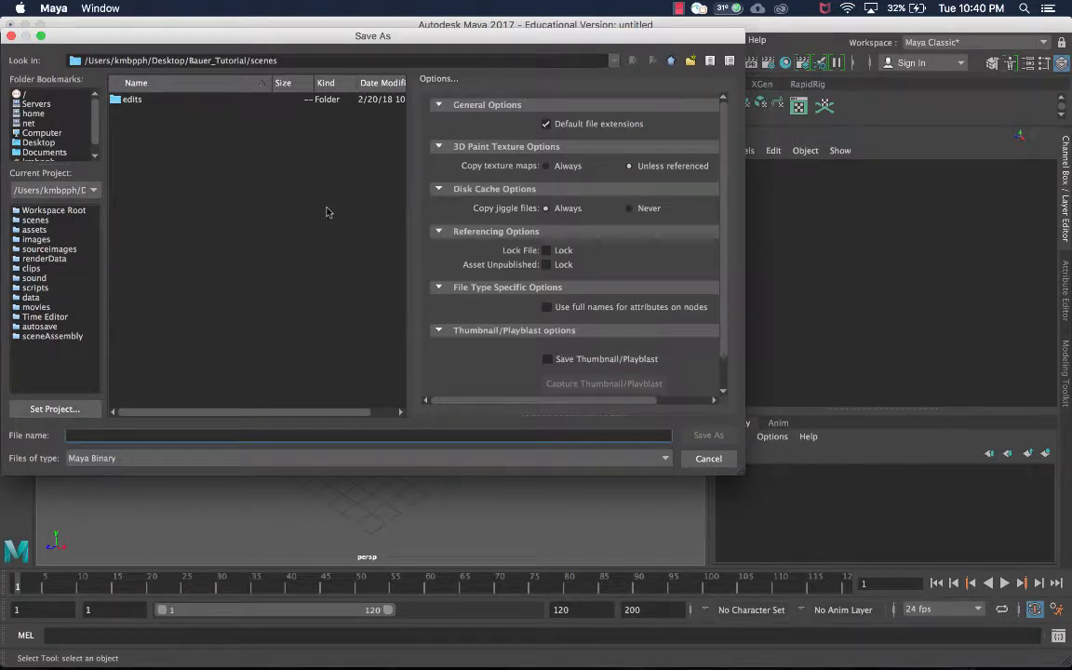
text(Bauer_Tutorial_01)
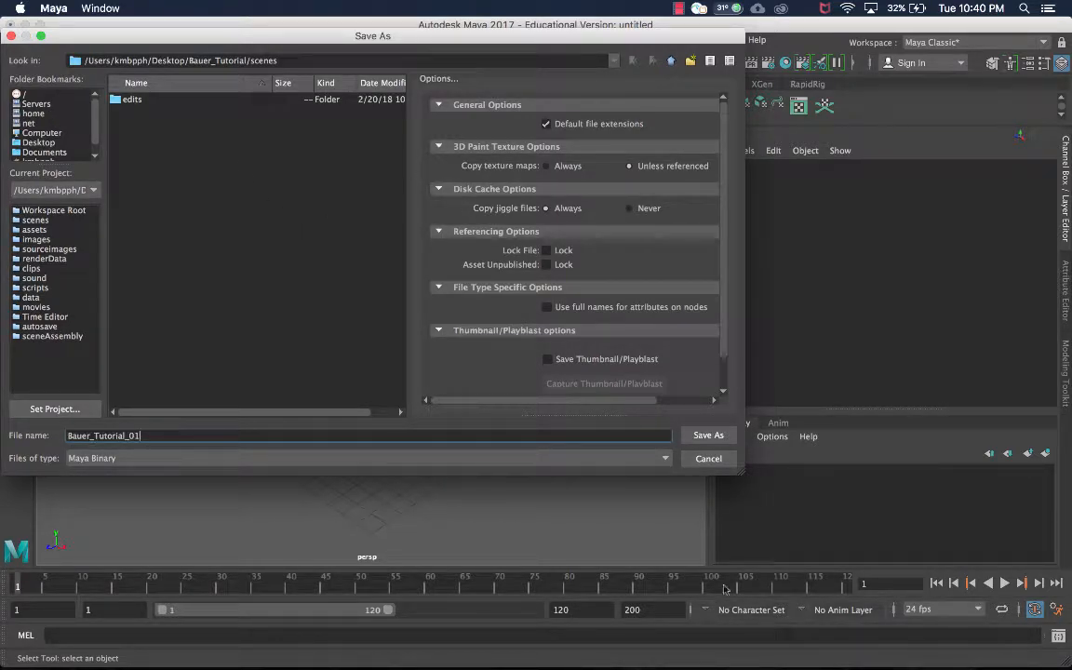
click(706, 435)
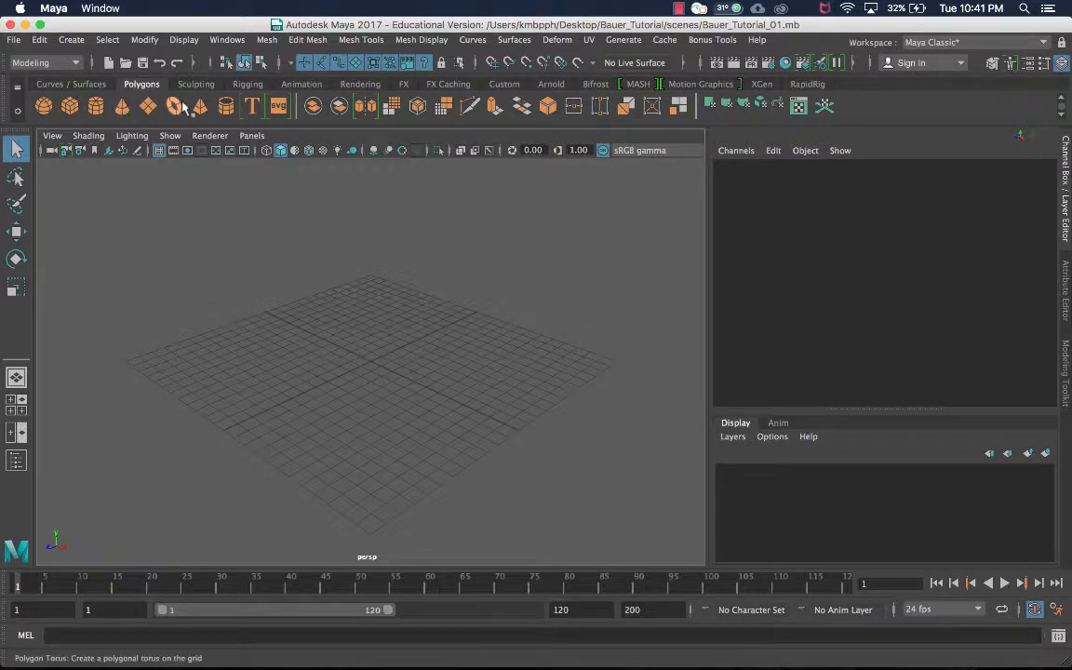
Create a polygon plane at the origin and scale it uniformly to about 39 on all axes
click(147, 105)
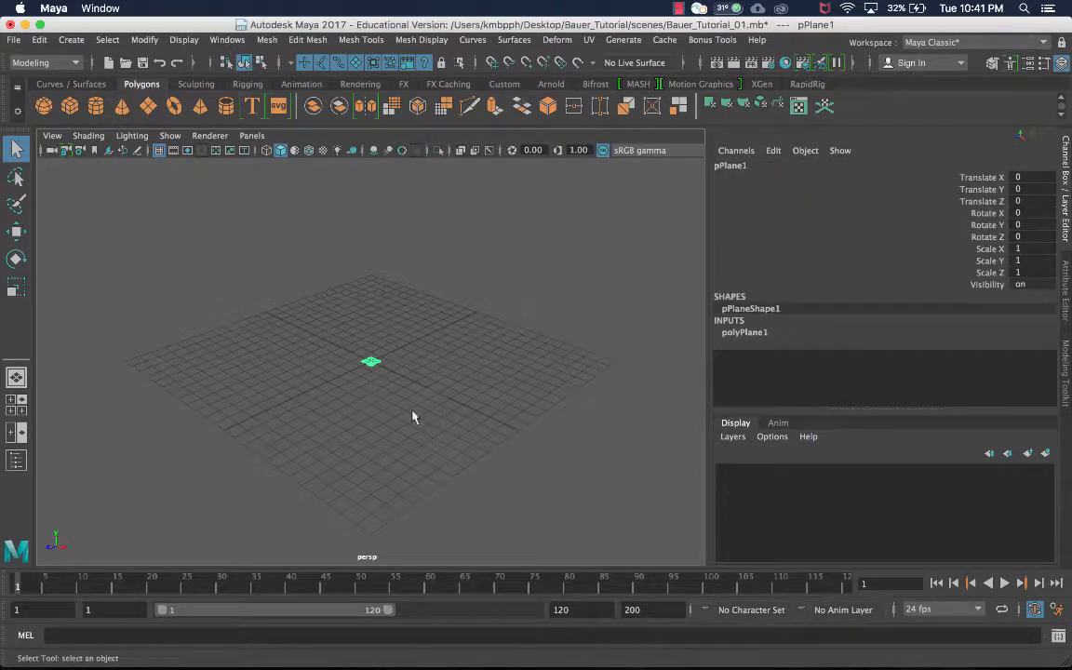
key(r)
drag(371, 362, 730, 335)
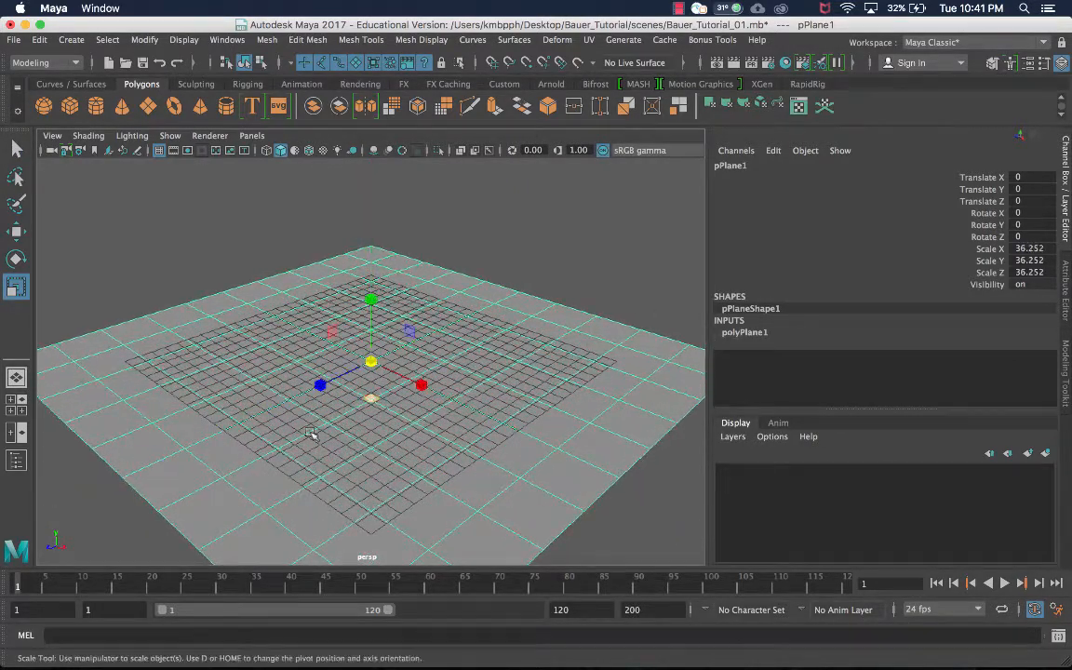
alt+drag(300, 433, 316, 418)
drag(371, 362, 414, 343)
Rename the scaled plane as Floor
double_click(770, 164)
text(Floor)
key(Return)
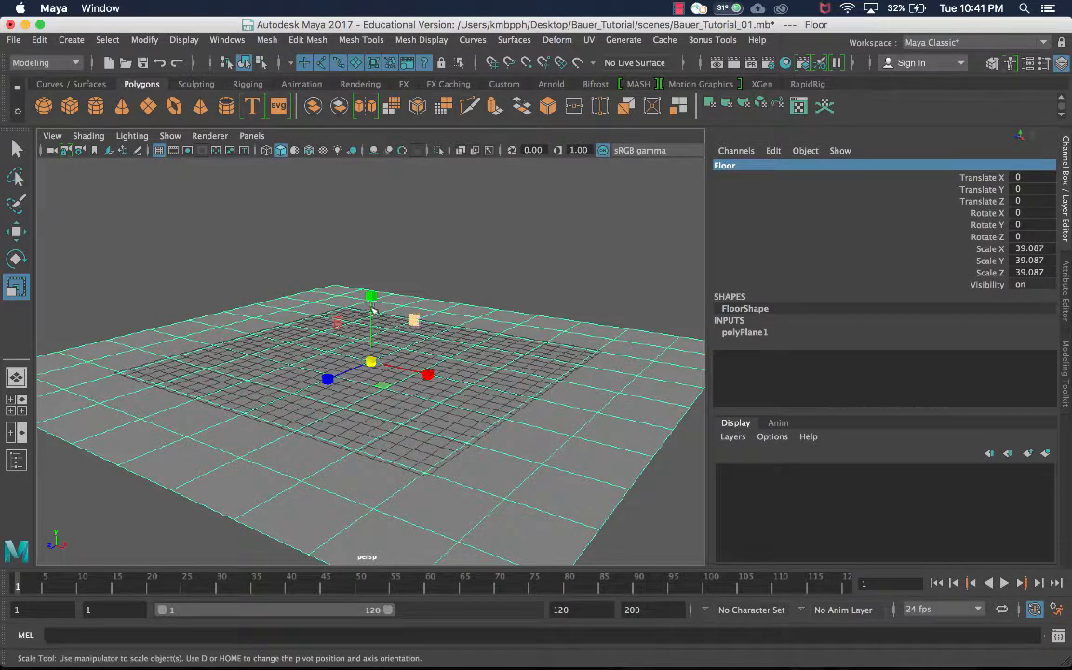
Hide the viewport grid, deselect the floor, and display wireframes over the shaded objects
alt+drag(446, 408, 443, 398)
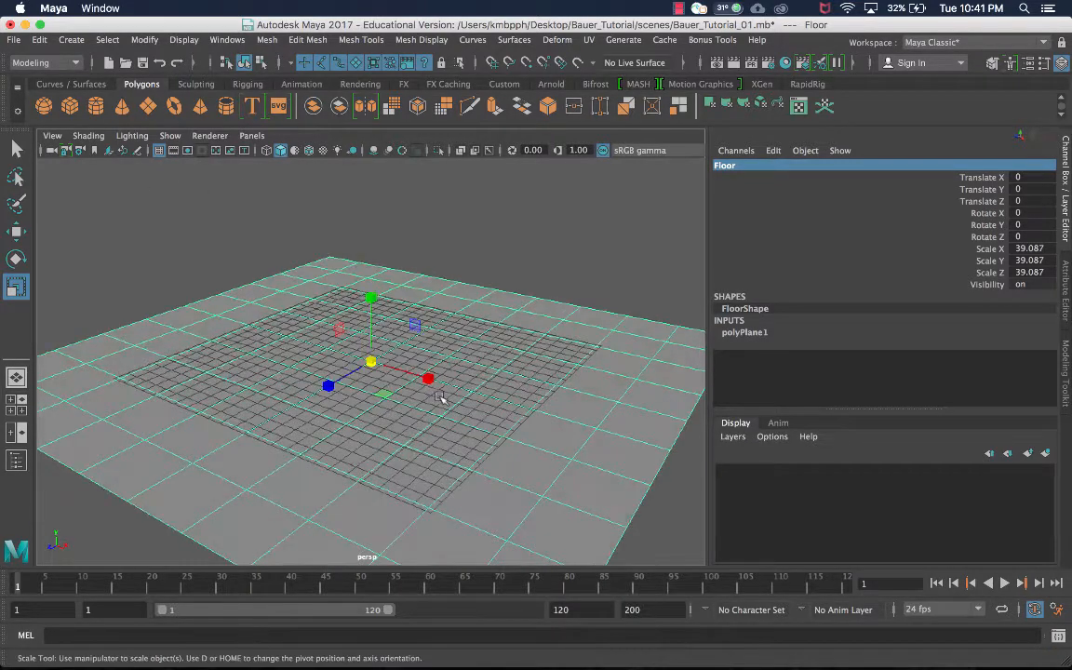
click(159, 152)
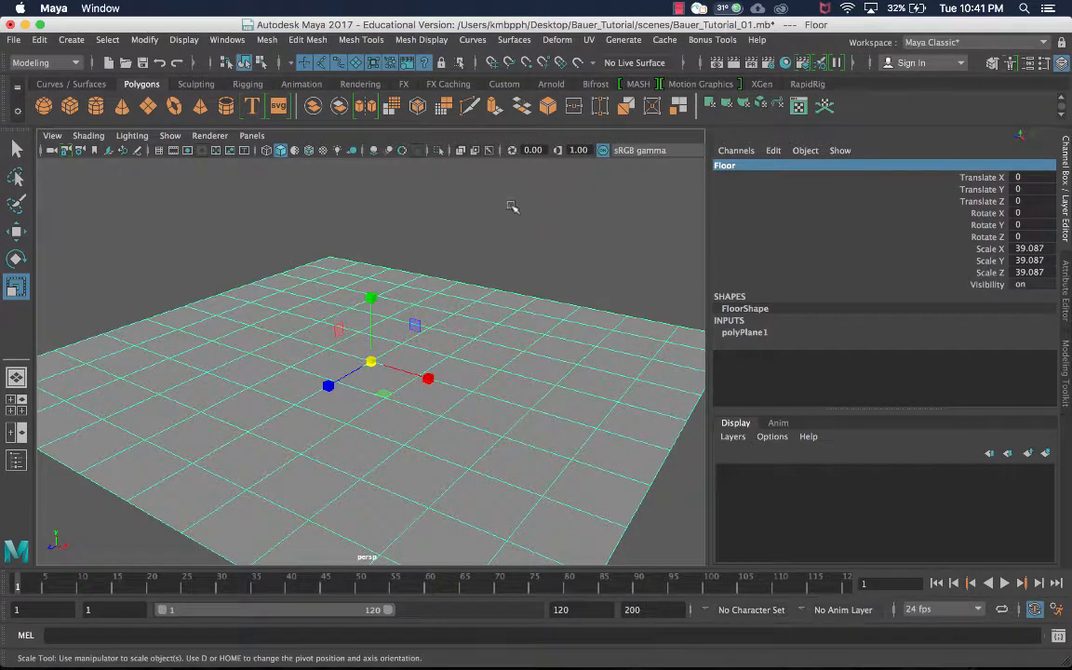
click(478, 270)
alt+drag(478, 271, 469, 268)
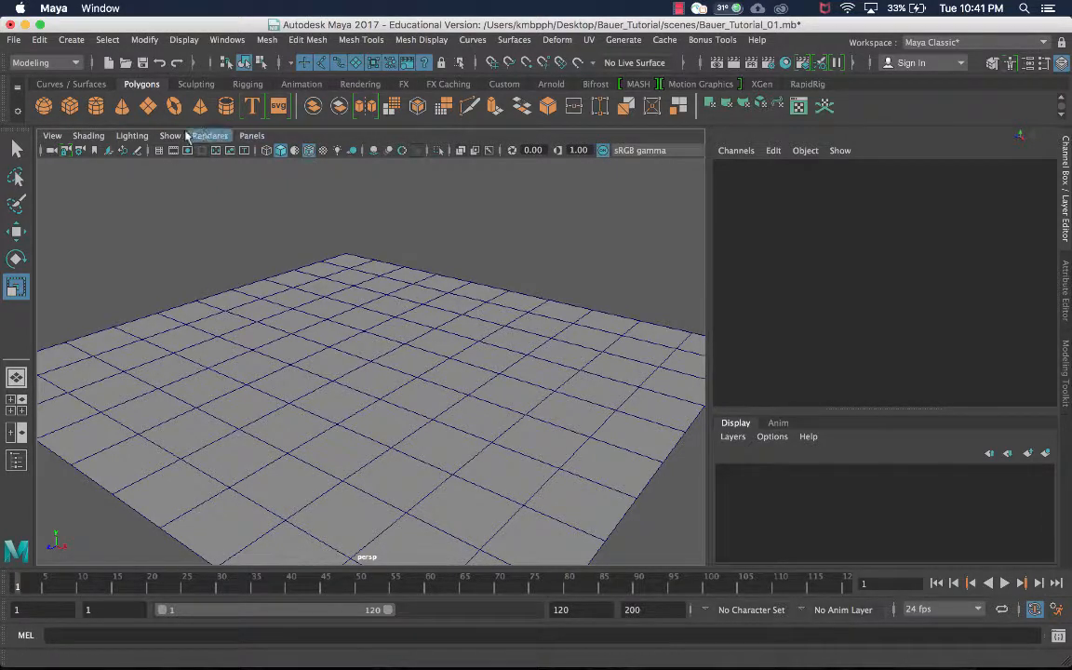
Create a polygon cube at the origin and raise it to about 0.5 in Translate Y so it rests on the floor
click(72, 107)
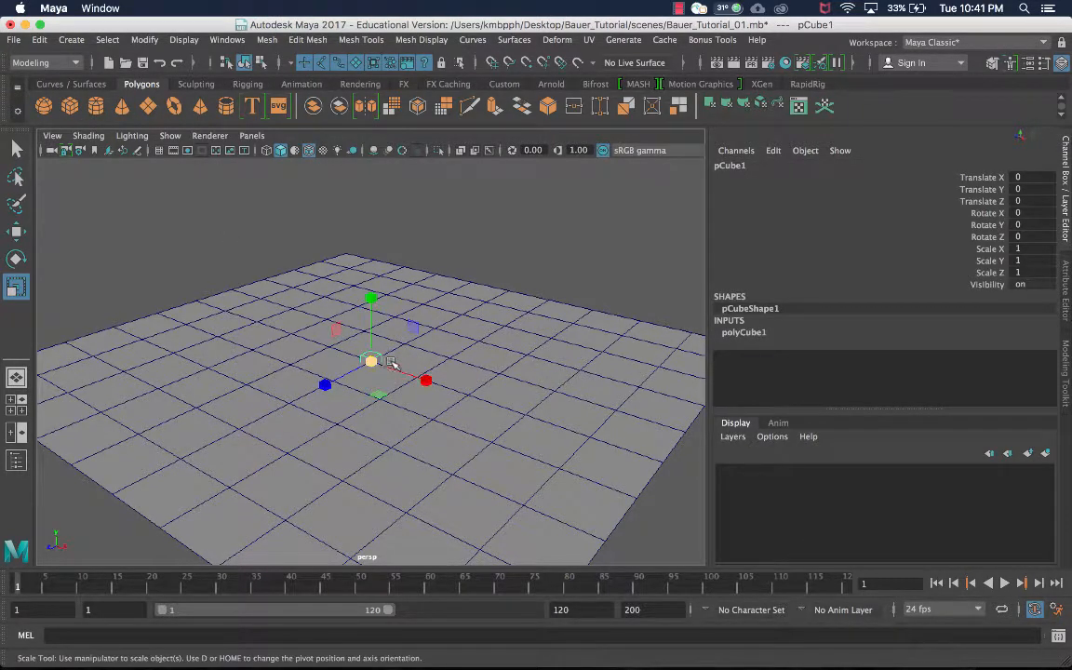
scroll(395, 357, up, 5)
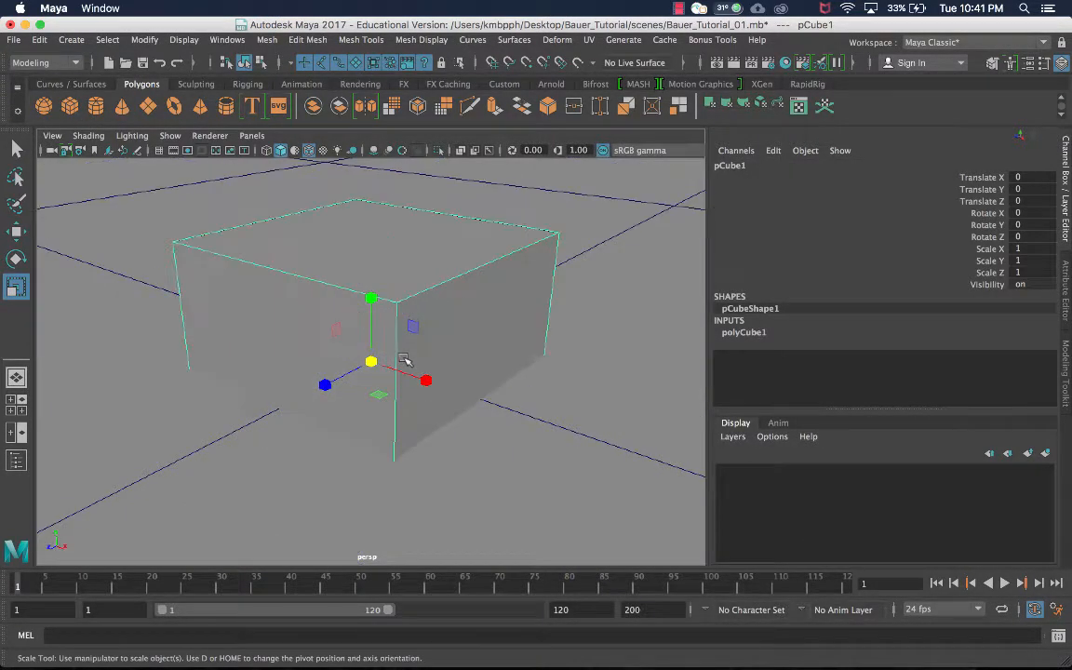
key(w)
drag(371, 327, 372, 203)
scroll(377, 224, down, 6)
alt+drag(423, 312, 679, 361)
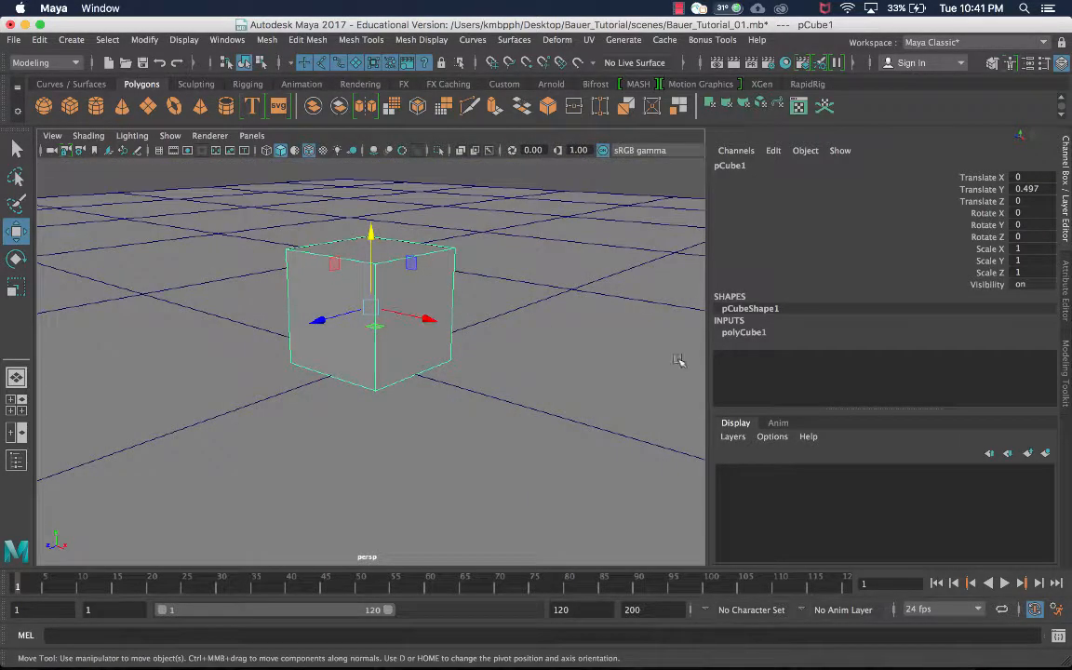
Set the cube's width, height and depth subdivisions to 3
click(740, 333)
drag(1028, 377, 1022, 401)
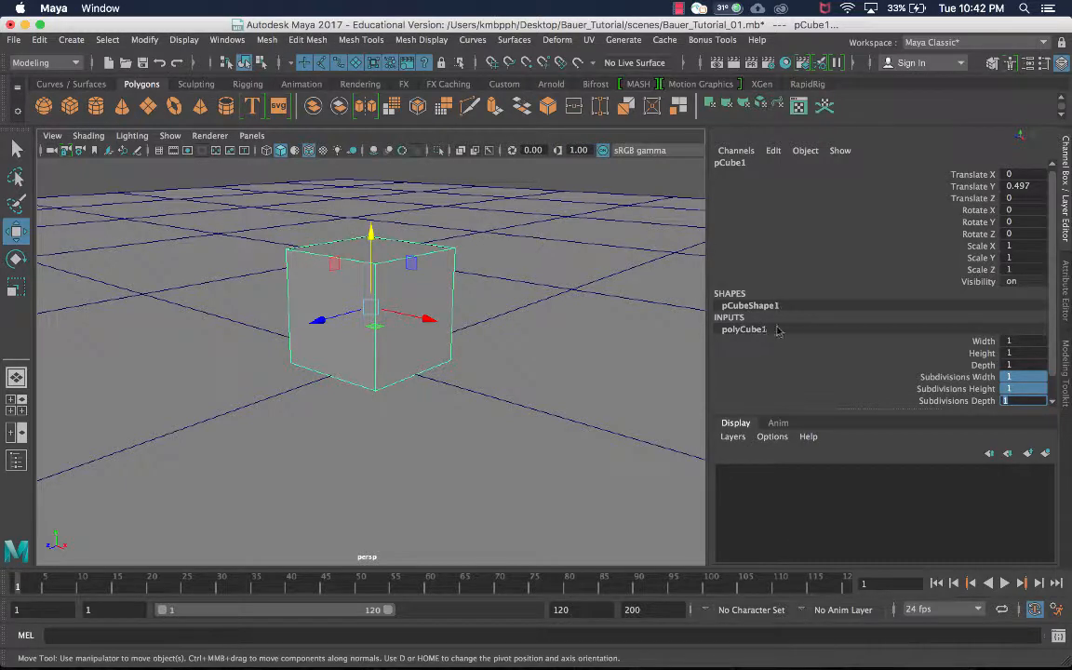
key(Return)
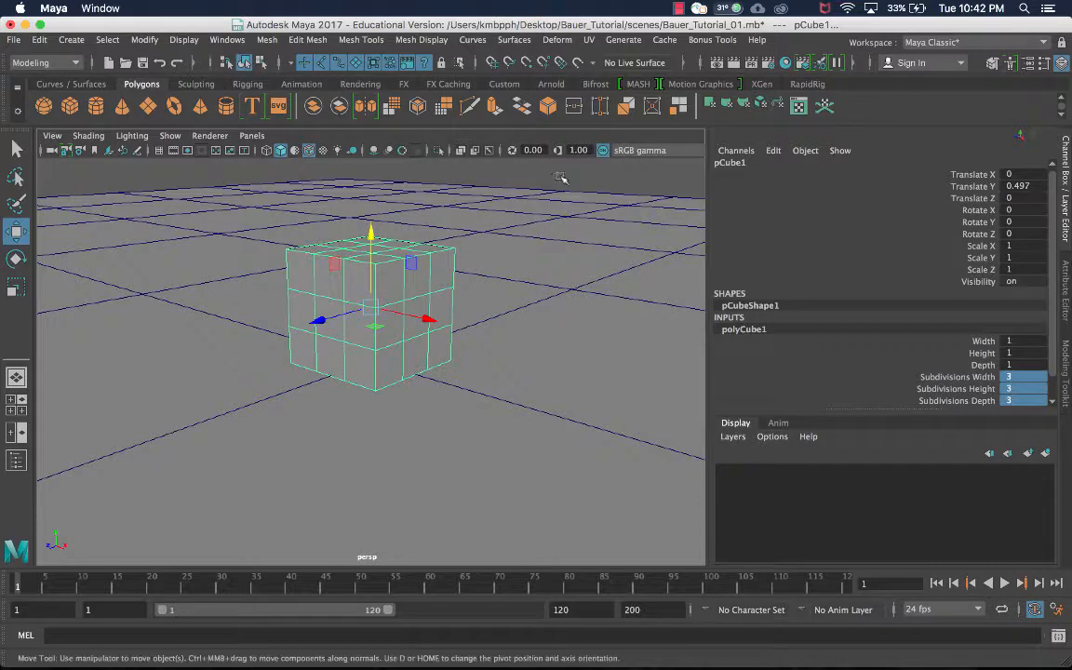
Rename the cube as CubeTest and deselect it
click(732, 164)
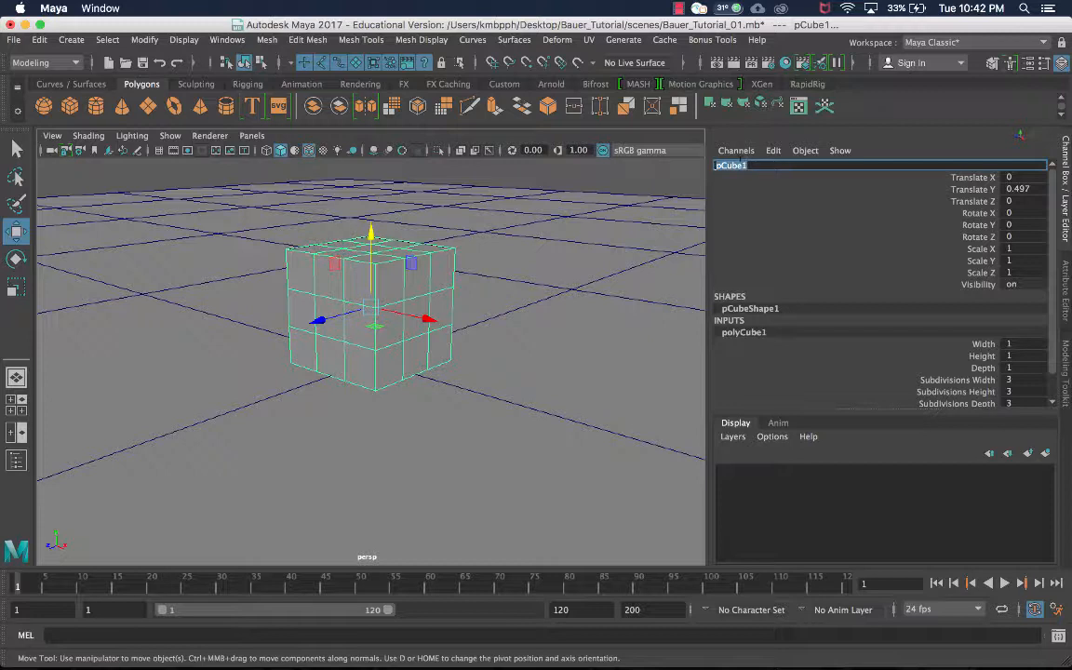
text(CubeTest)
key(Return)
click(590, 238)
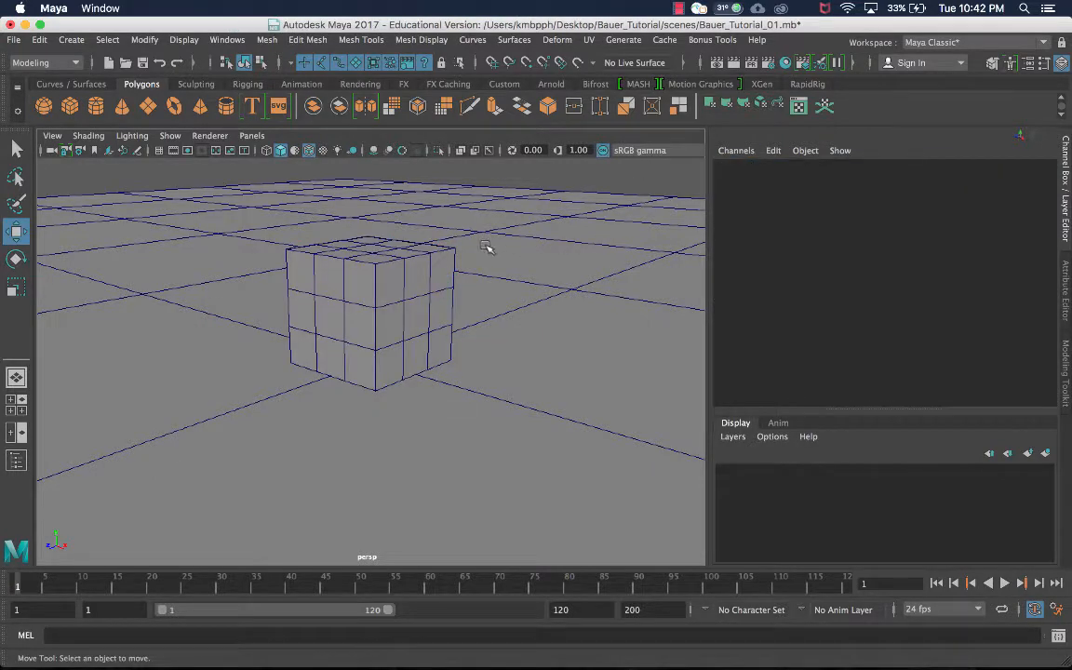
alt+drag(486, 244, 482, 247)
click(437, 277)
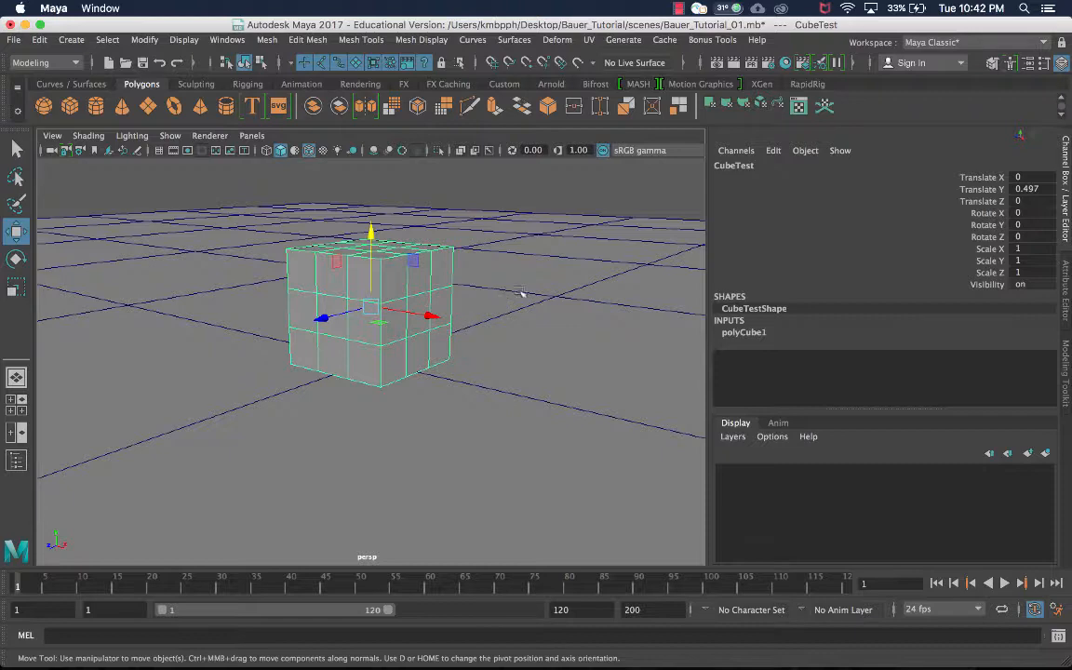
click(578, 295)
alt+drag(391, 266, 392, 278)
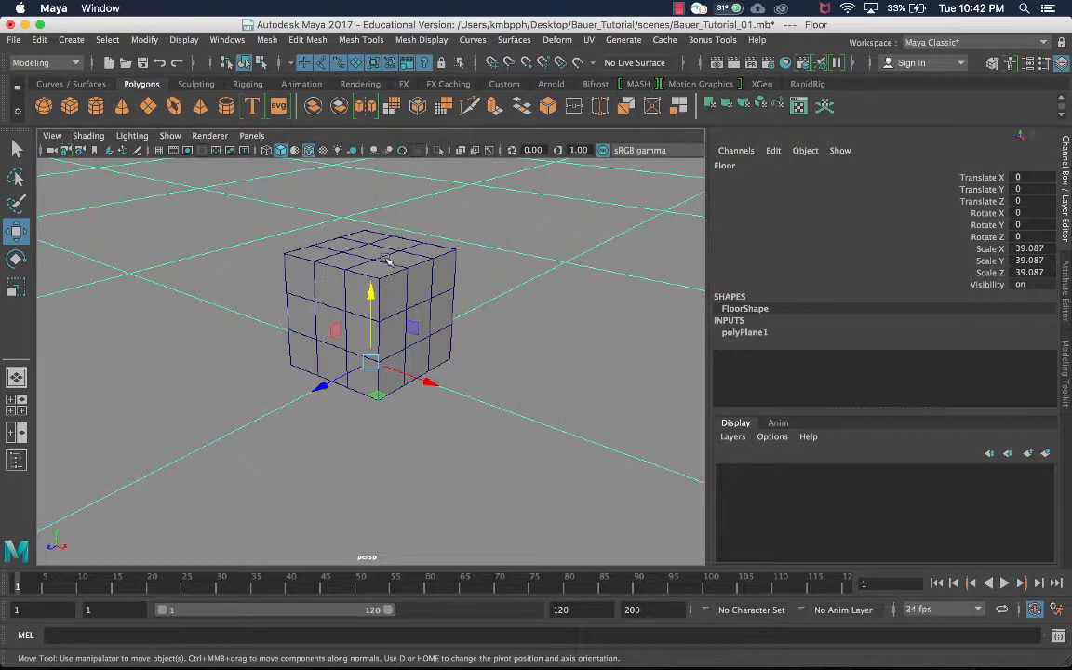
Create a camera and move it to about 1.35 in X, 1.8 in Y and 1.79 in Z
scroll(386, 260, down, 5)
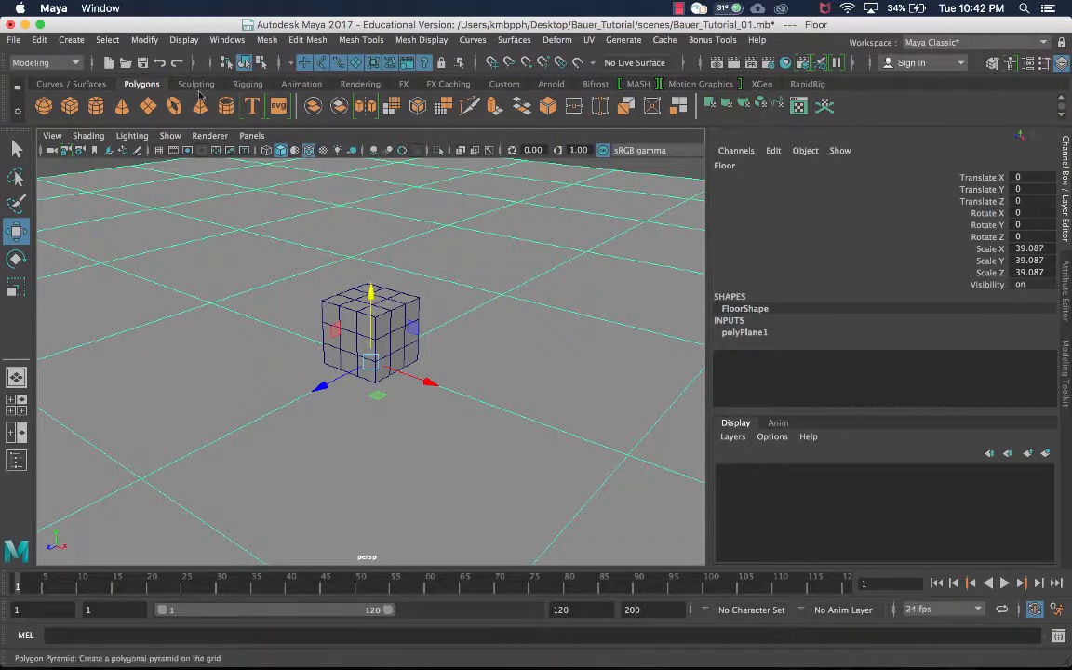
click(85, 42)
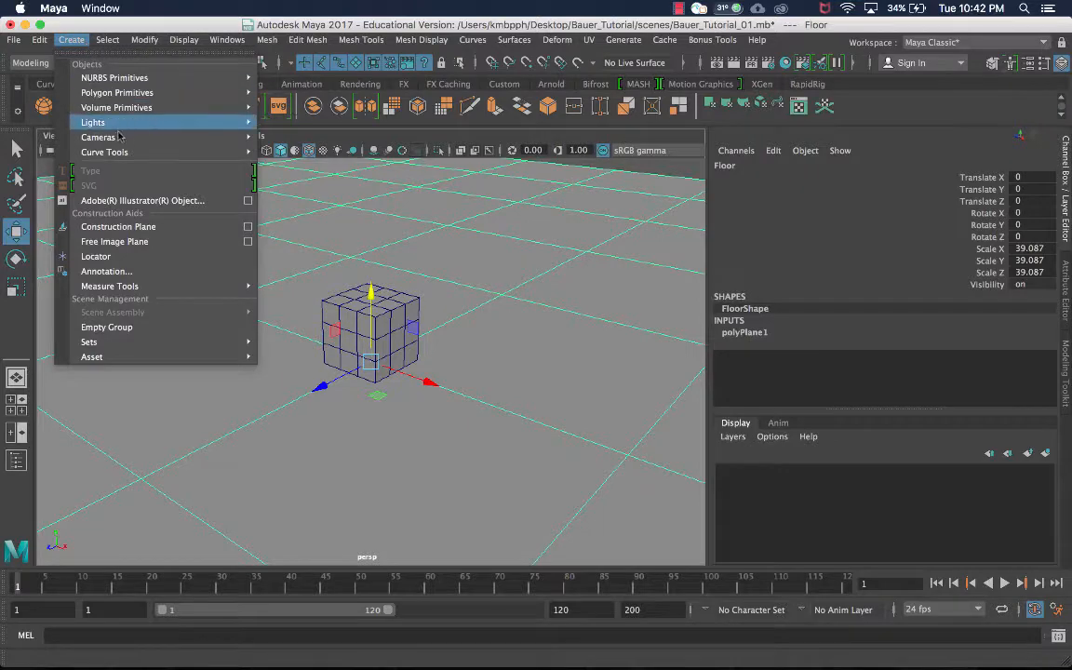
mouse_move(119, 137)
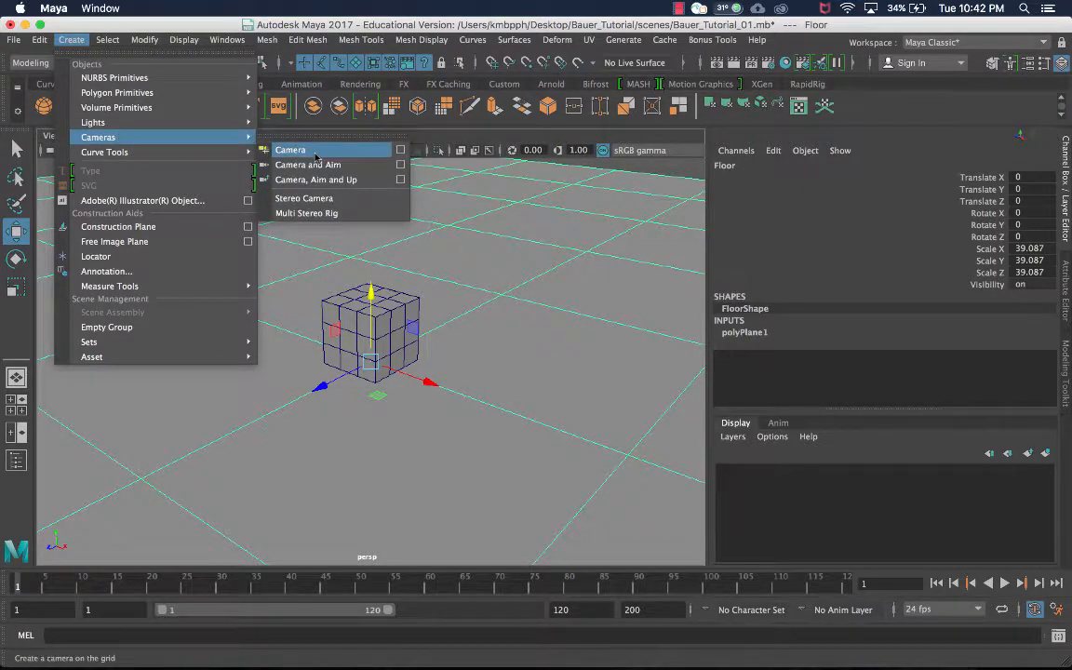
click(317, 150)
drag(297, 352, 244, 420)
drag(280, 321, 289, 205)
drag(331, 295, 425, 329)
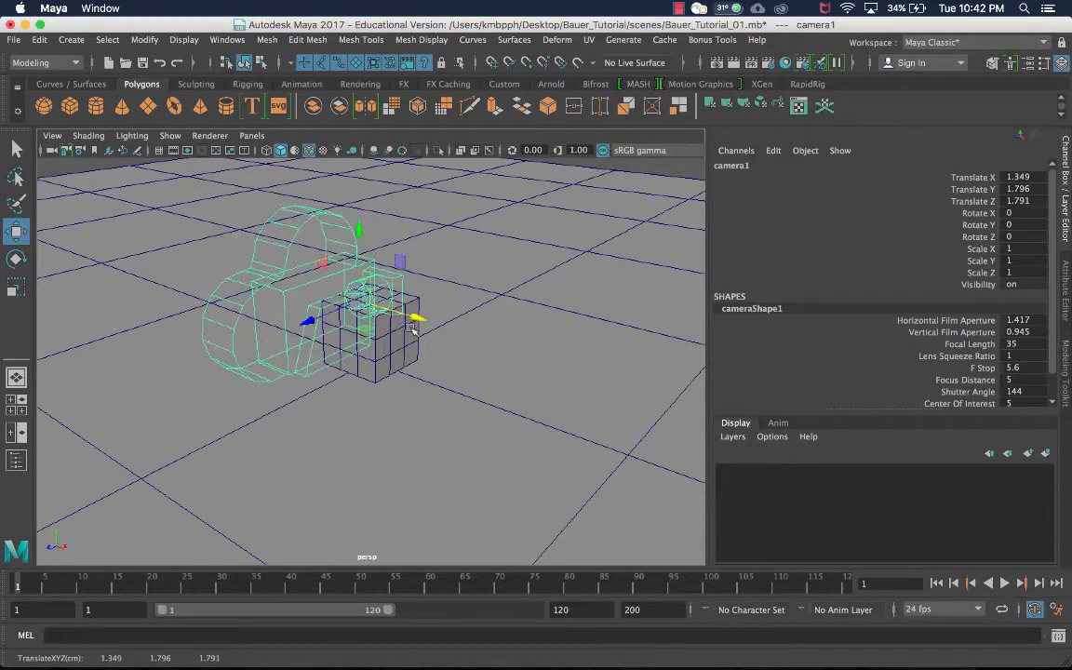
Look through the new camera and frame the cube corner-on from above, with the camera rotated about -27 in X and 44 in Y
alt+drag(350, 243, 216, 214)
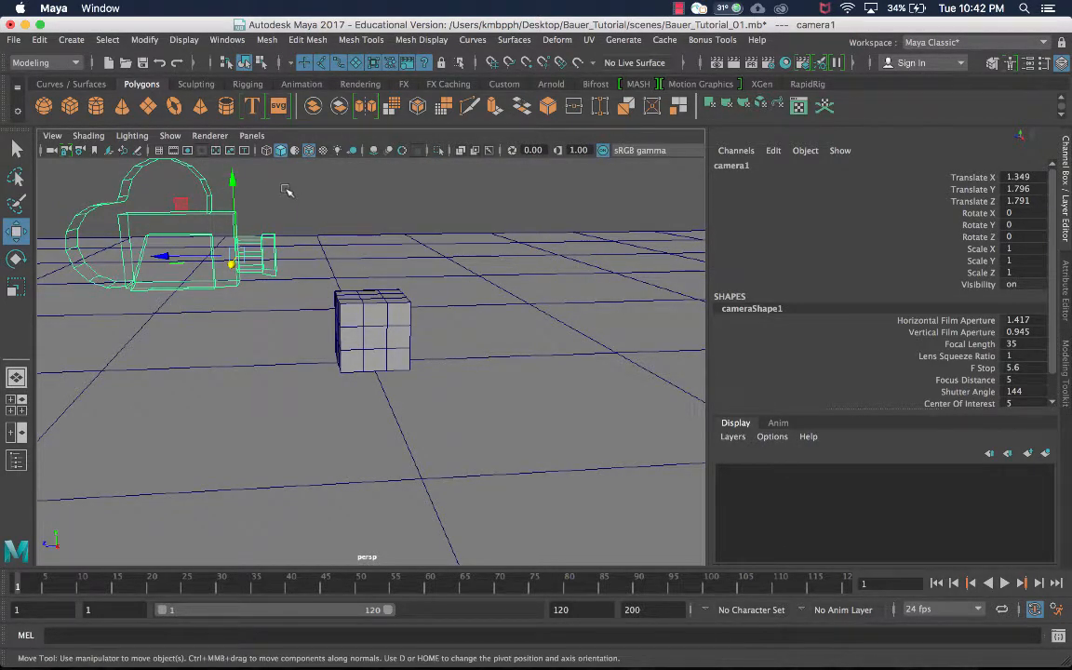
click(252, 136)
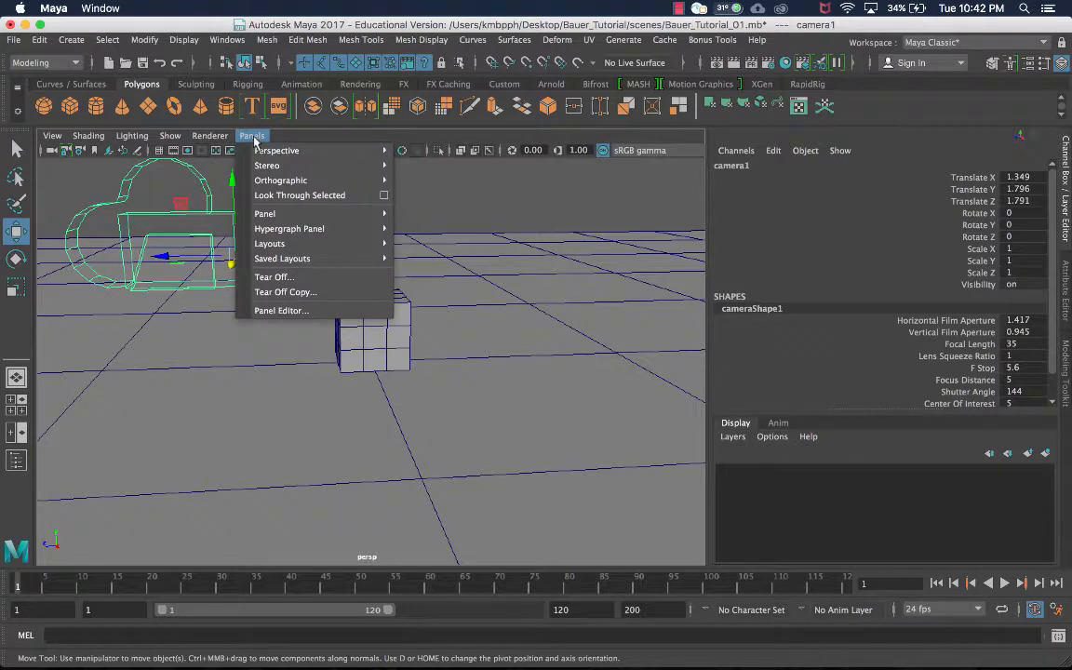
mouse_move(257, 152)
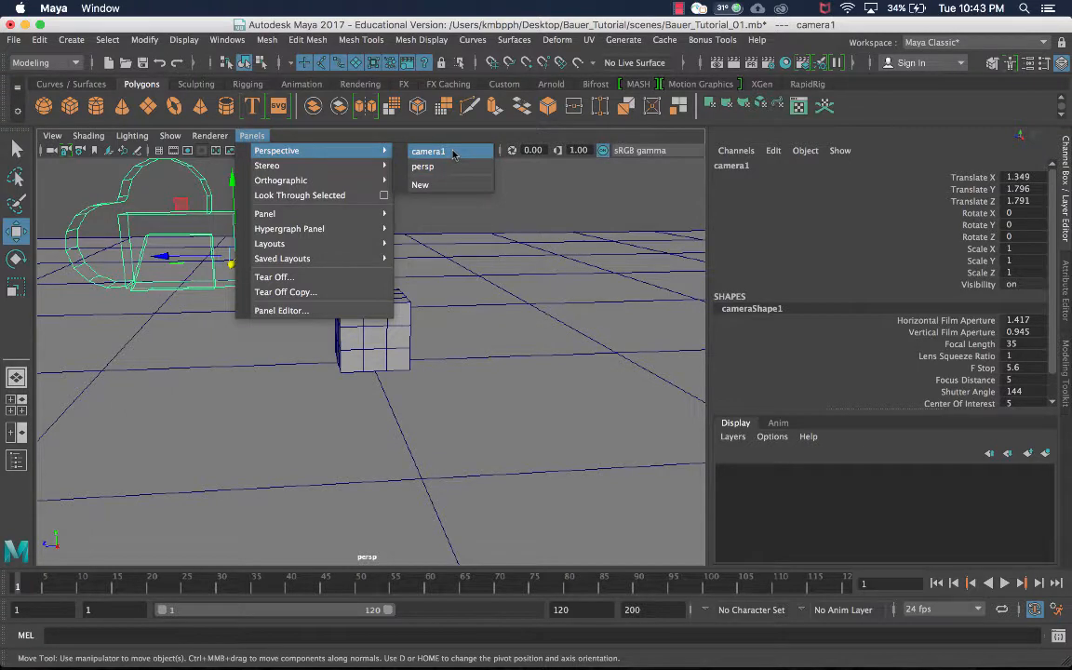
click(453, 152)
alt+drag(392, 331, 340, 352)
scroll(341, 355, down, 6)
alt+middle_drag(342, 371, 510, 244)
alt+drag(510, 244, 449, 276)
scroll(447, 294, up, 4)
alt+middle_drag(459, 278, 418, 246)
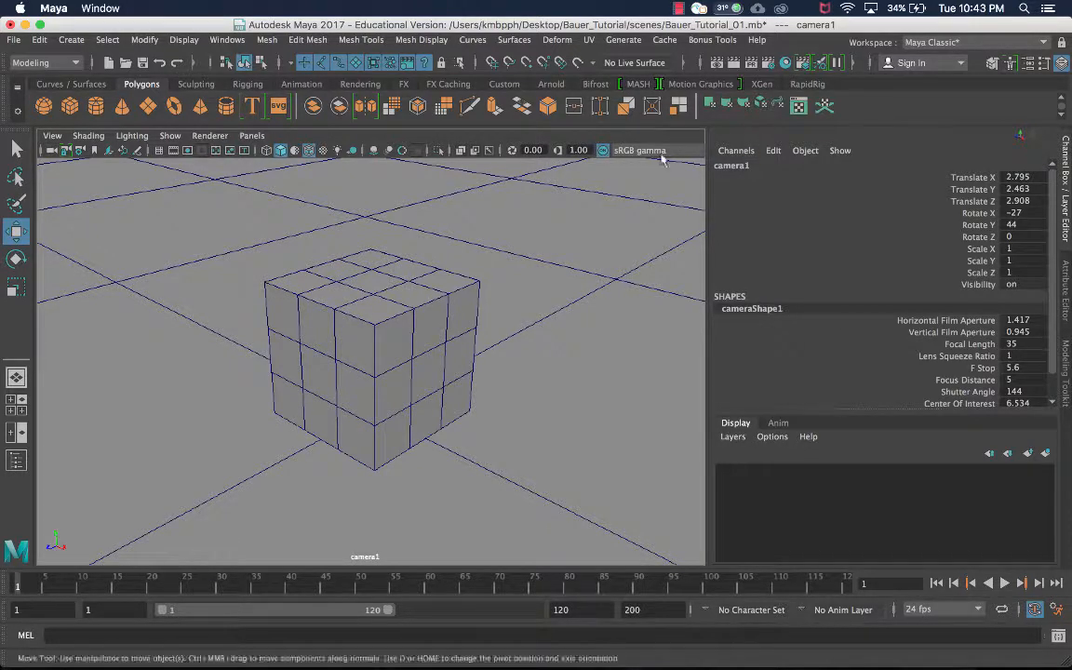
Rename the camera as RenderCam
double_click(772, 166)
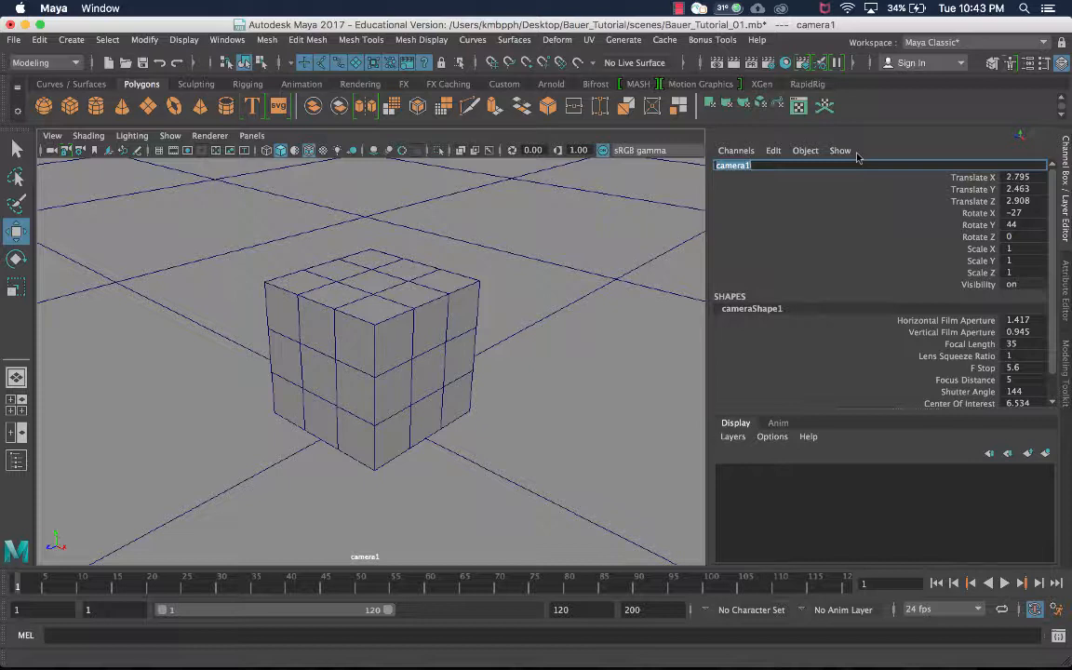
text(RenderCam)
key(Return)
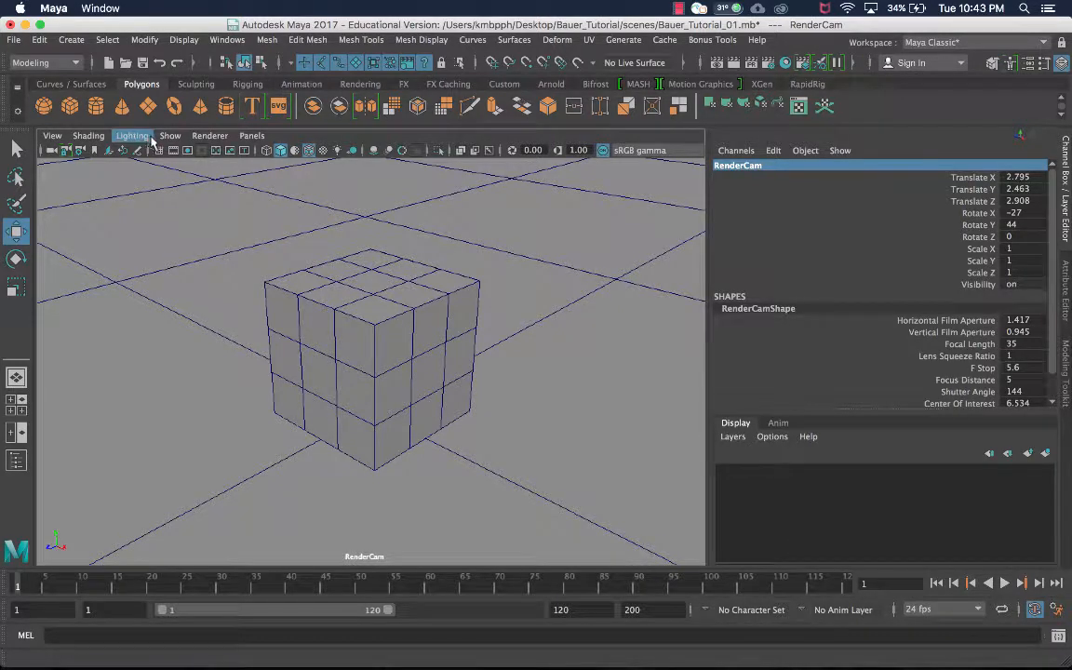
Switch the viewport to the persp camera and orbit to a three-quarter view of the cube and RenderCam
click(257, 140)
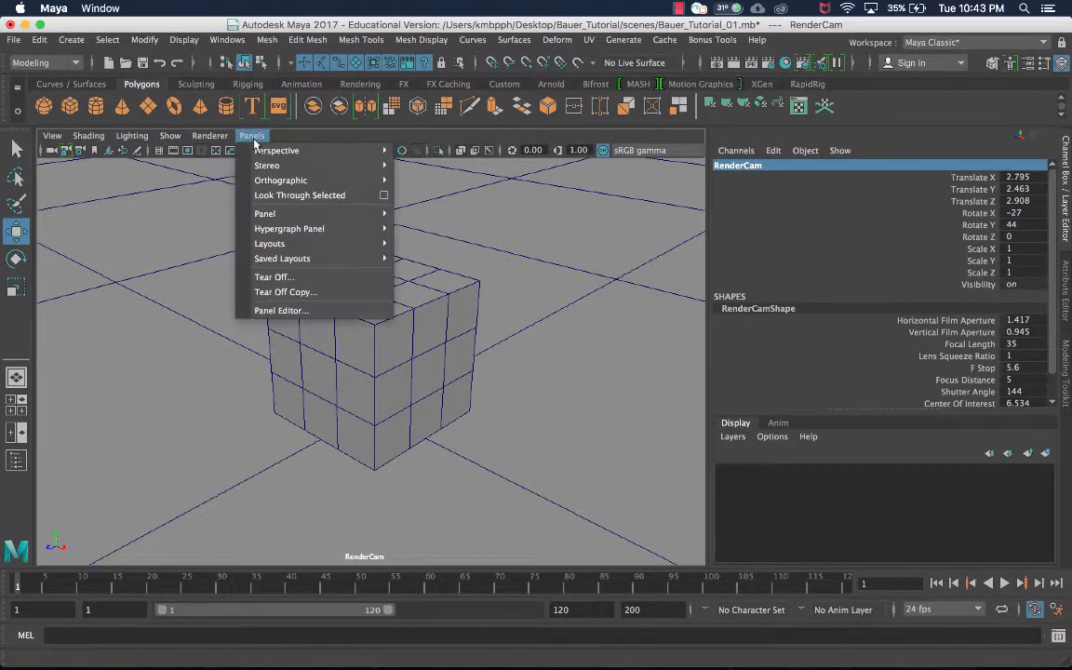
mouse_move(377, 151)
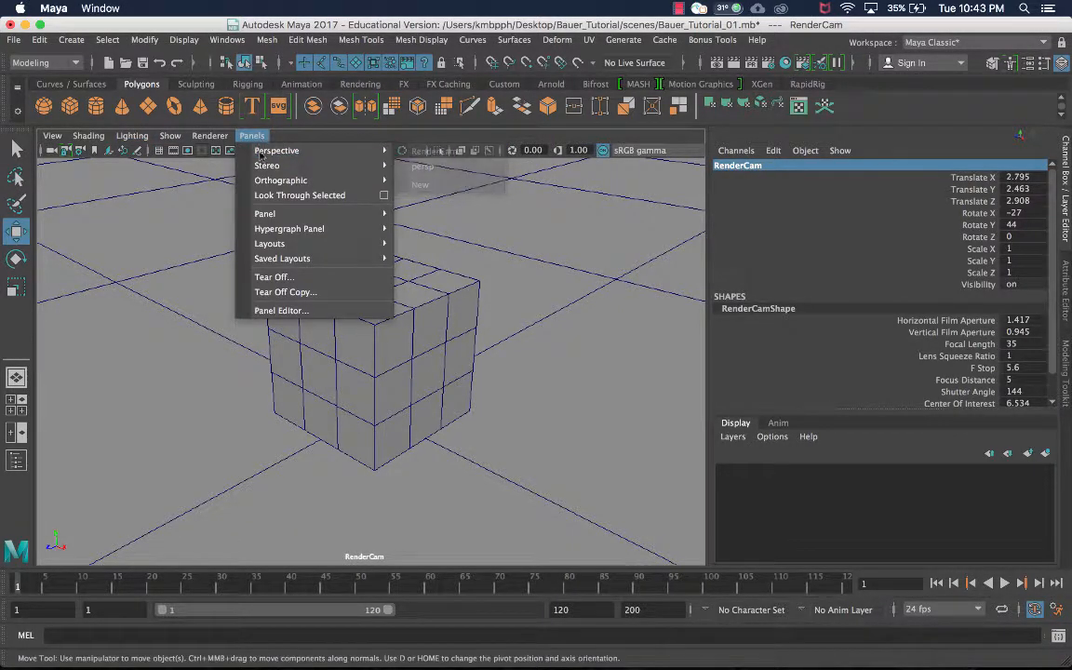
click(456, 170)
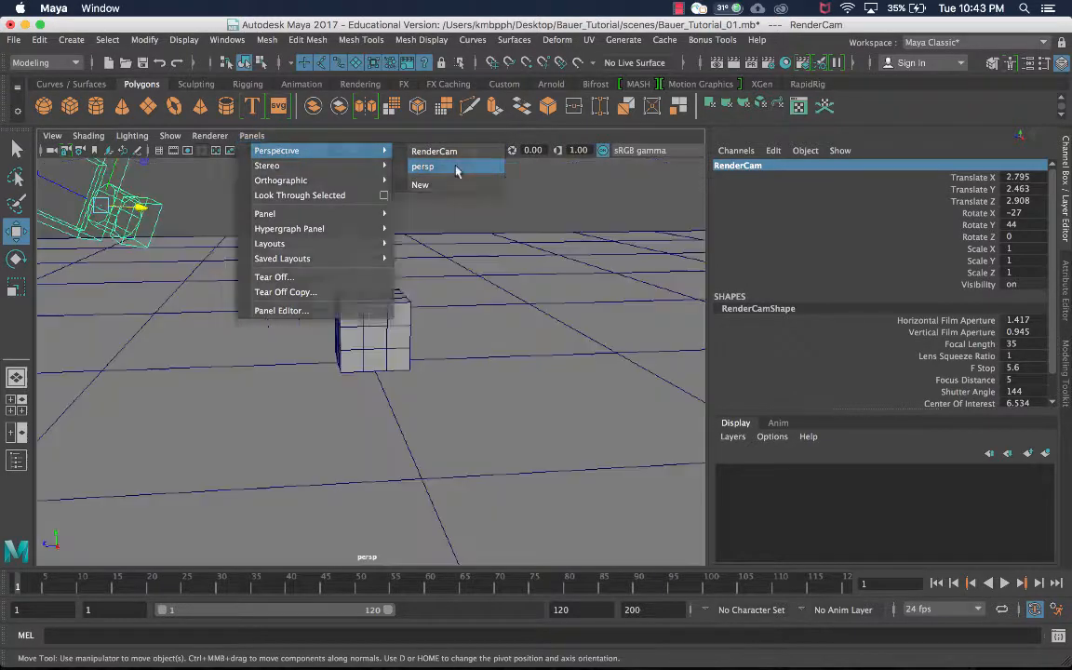
alt+drag(527, 316, 269, 293)
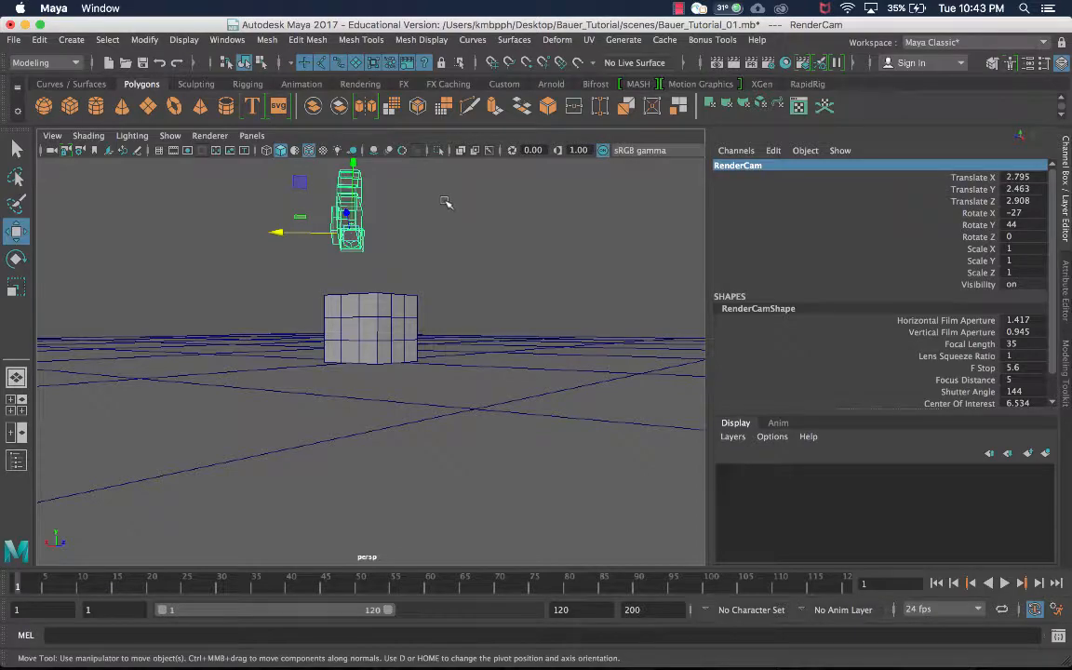
alt+drag(412, 177, 493, 280)
alt+right_drag(460, 261, 486, 265)
scroll(486, 266, up, 2)
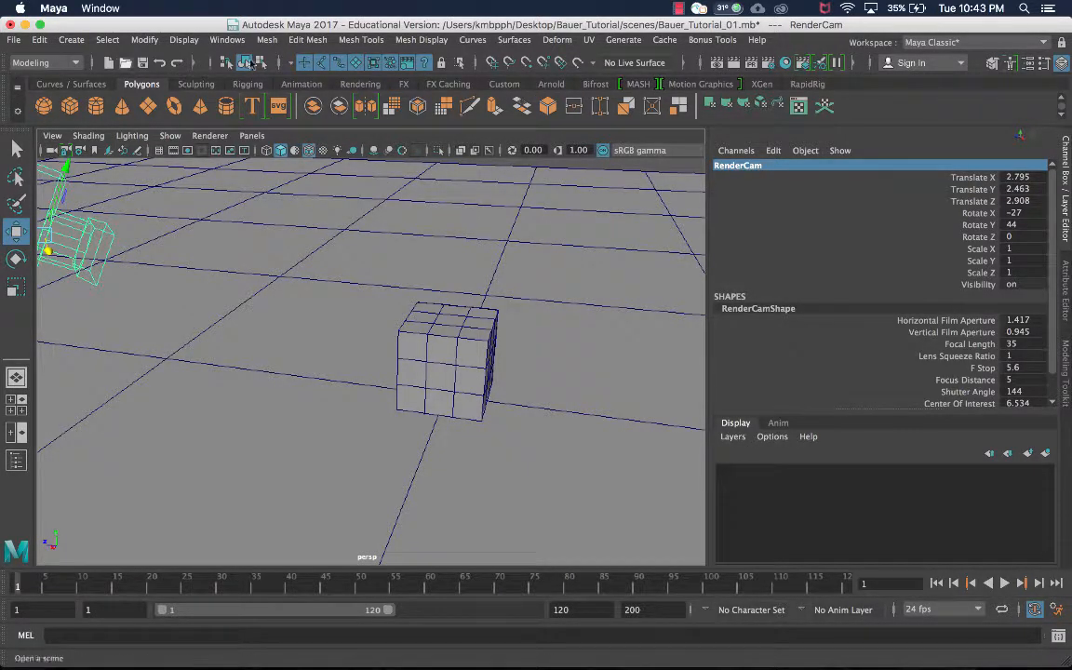
Open the render settings and choose Maya Software as the renderer
click(771, 70)
drag(426, 84, 575, 76)
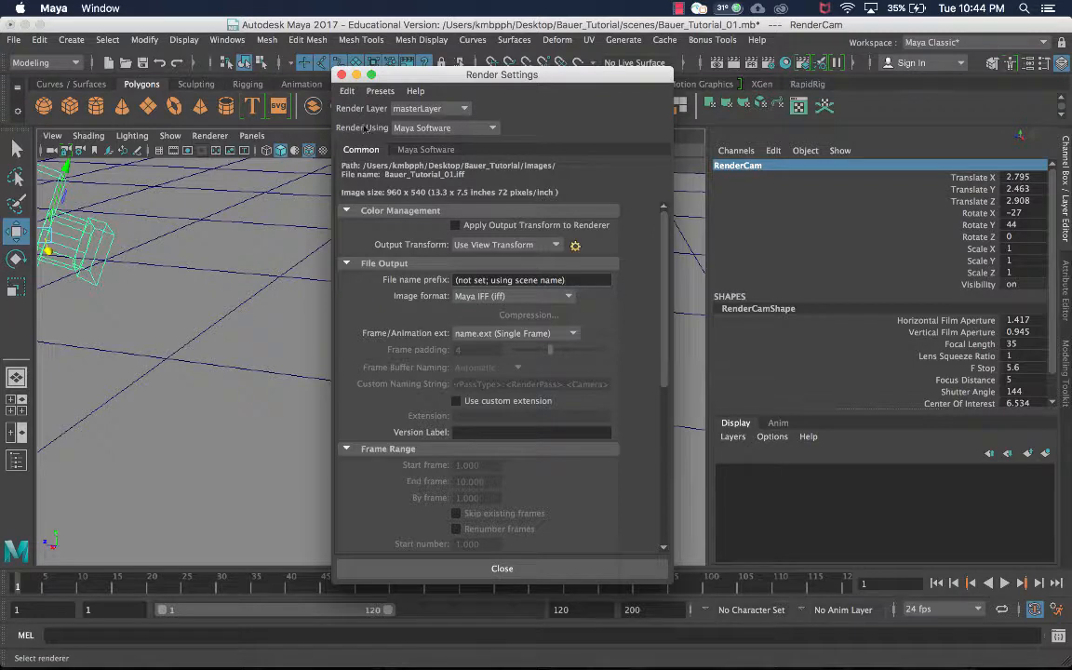
click(433, 130)
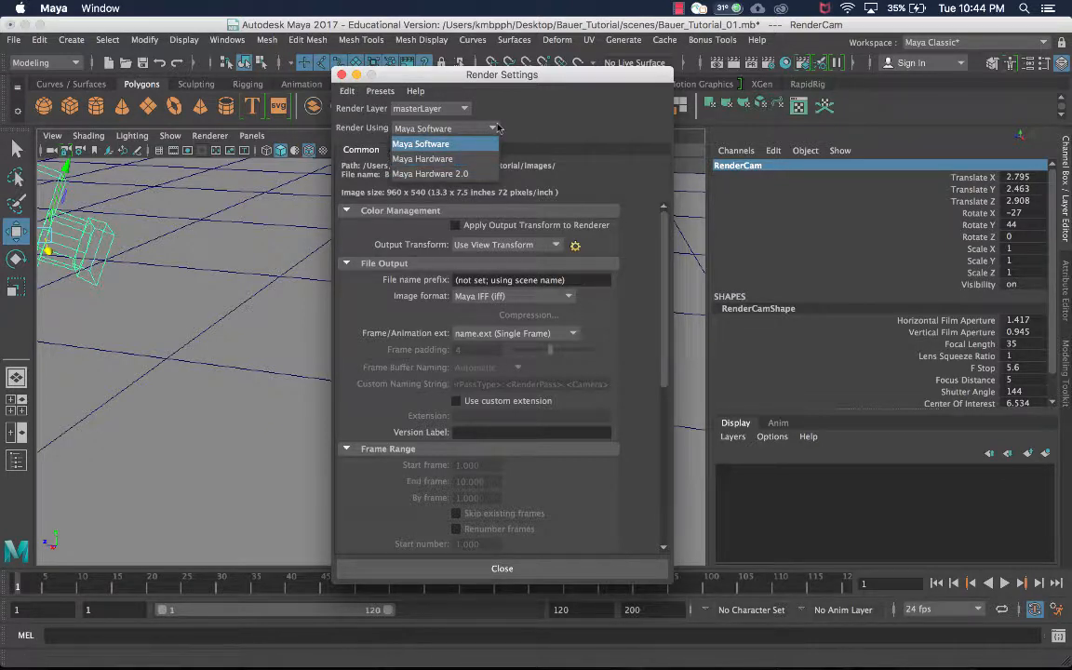
click(437, 144)
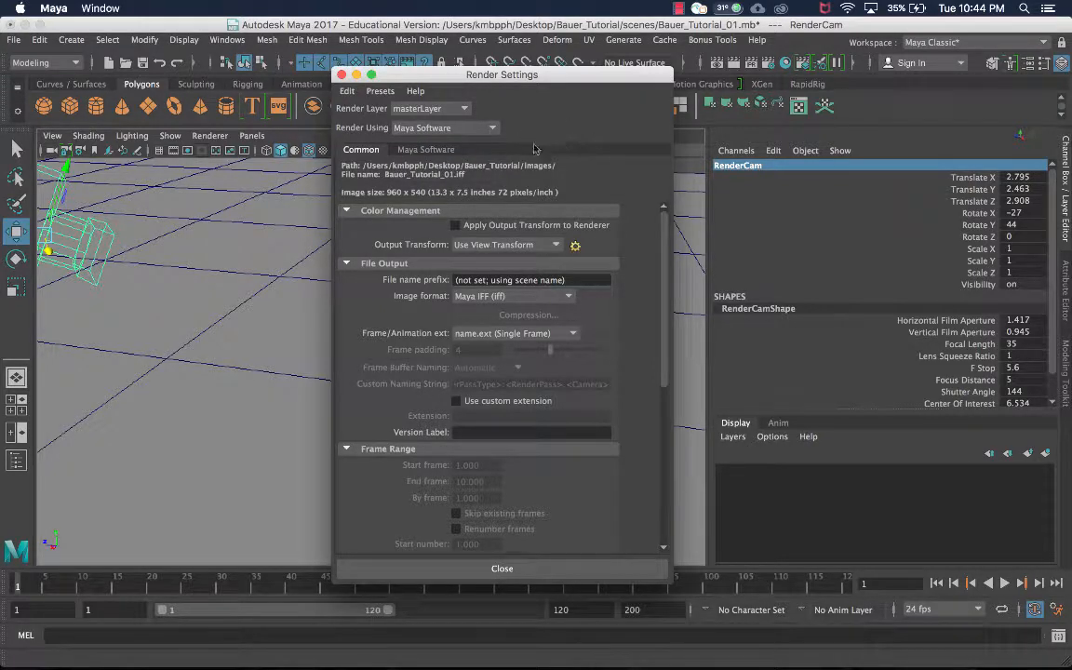
Set the renderable camera to RenderCam in the common render settings
scroll(667, 240, down, 2)
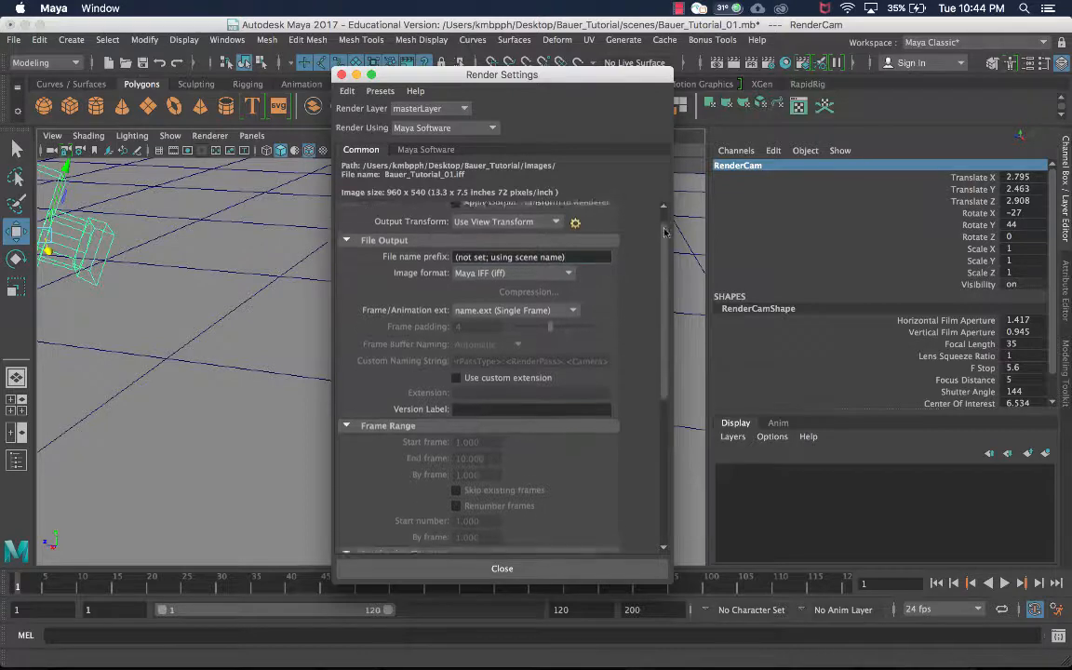
scroll(666, 241, down, 4)
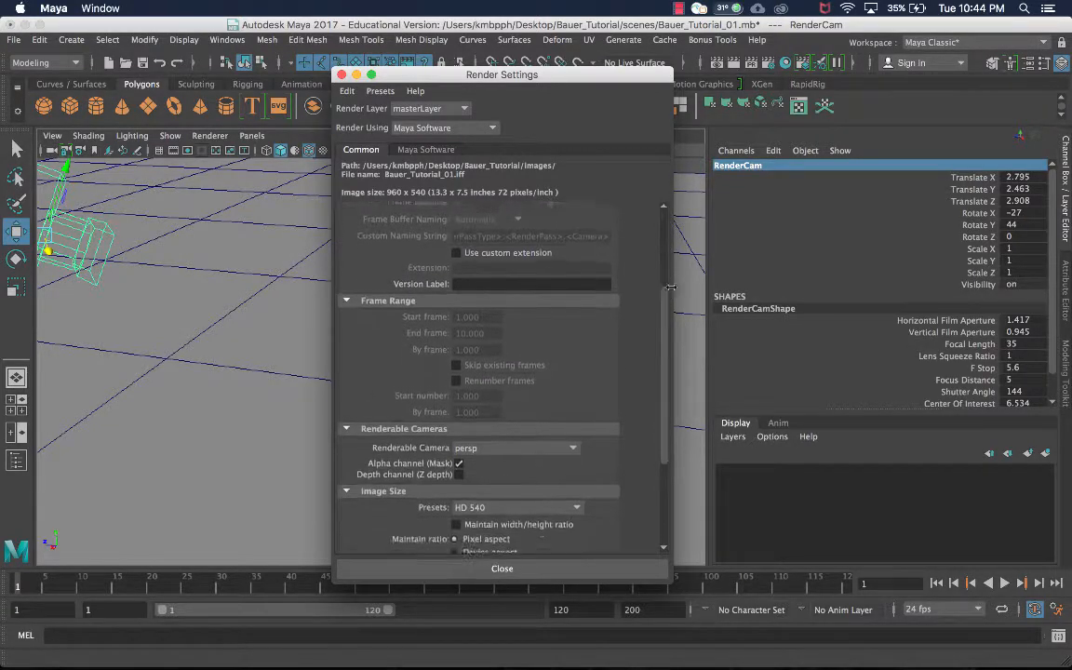
scroll(668, 223, up, 6)
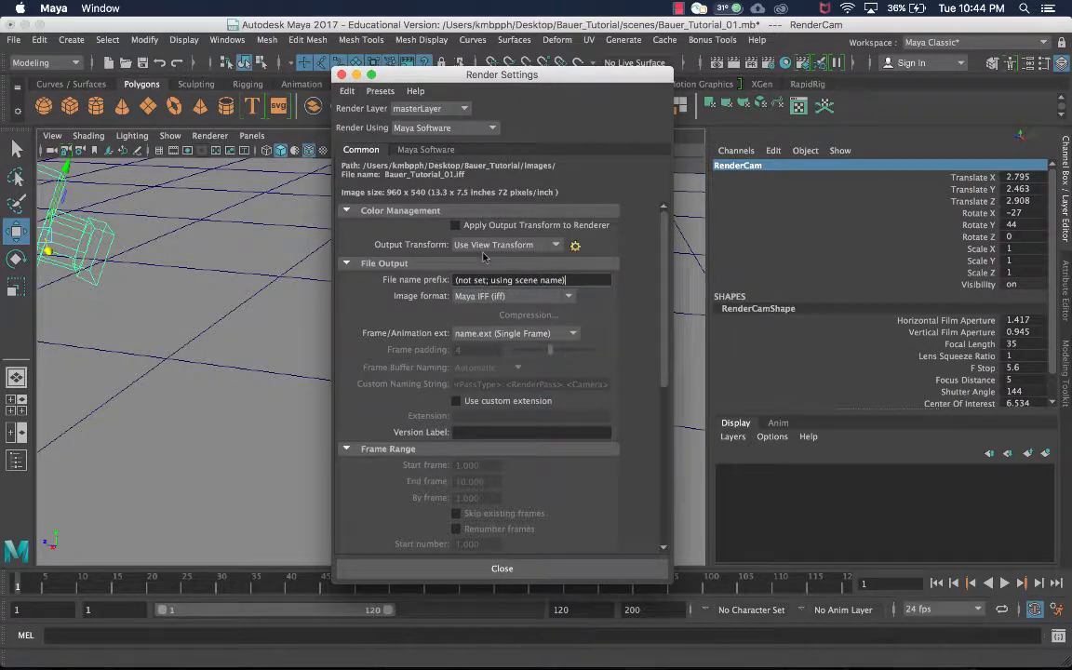
click(487, 296)
click(429, 285)
scroll(486, 323, down, 2)
scroll(486, 323, down, 2)
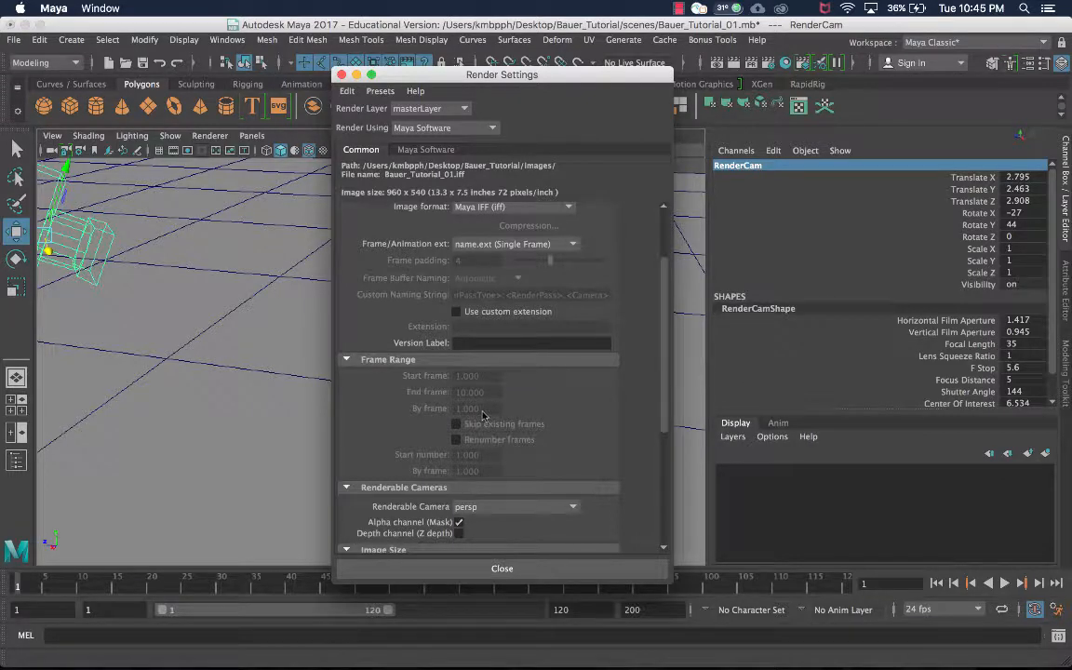
scroll(447, 373, down, 4)
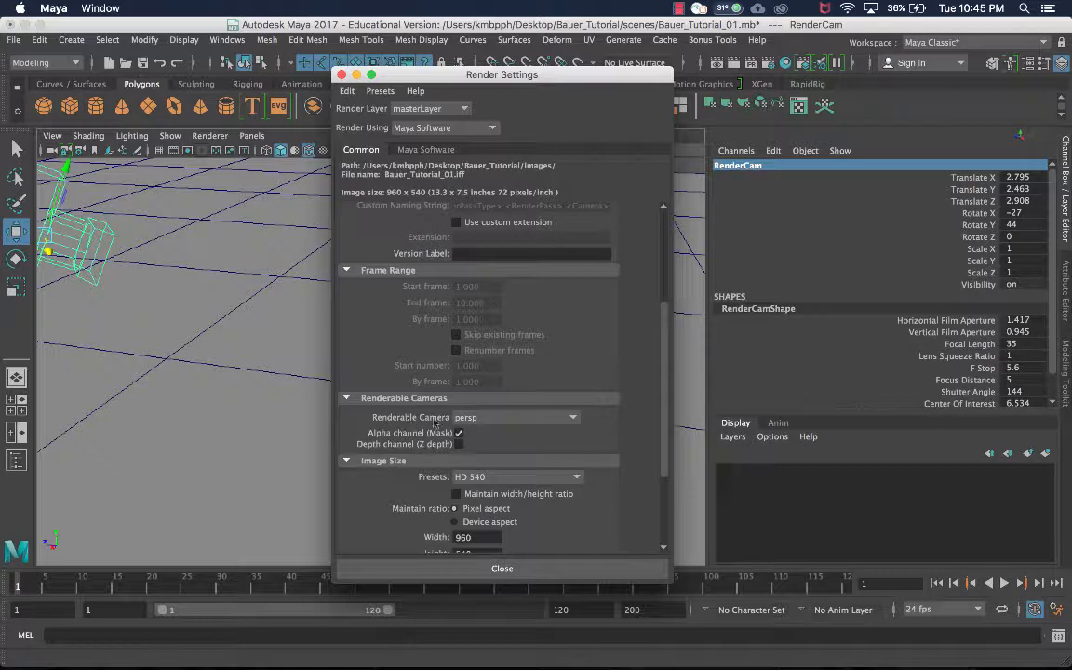
click(471, 420)
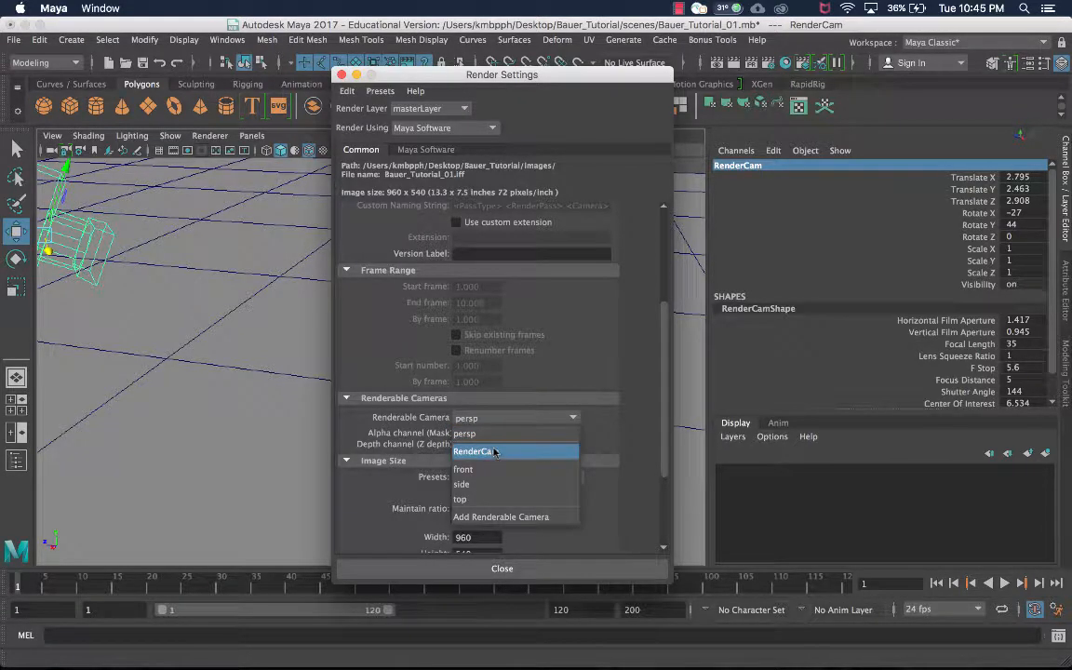
click(495, 452)
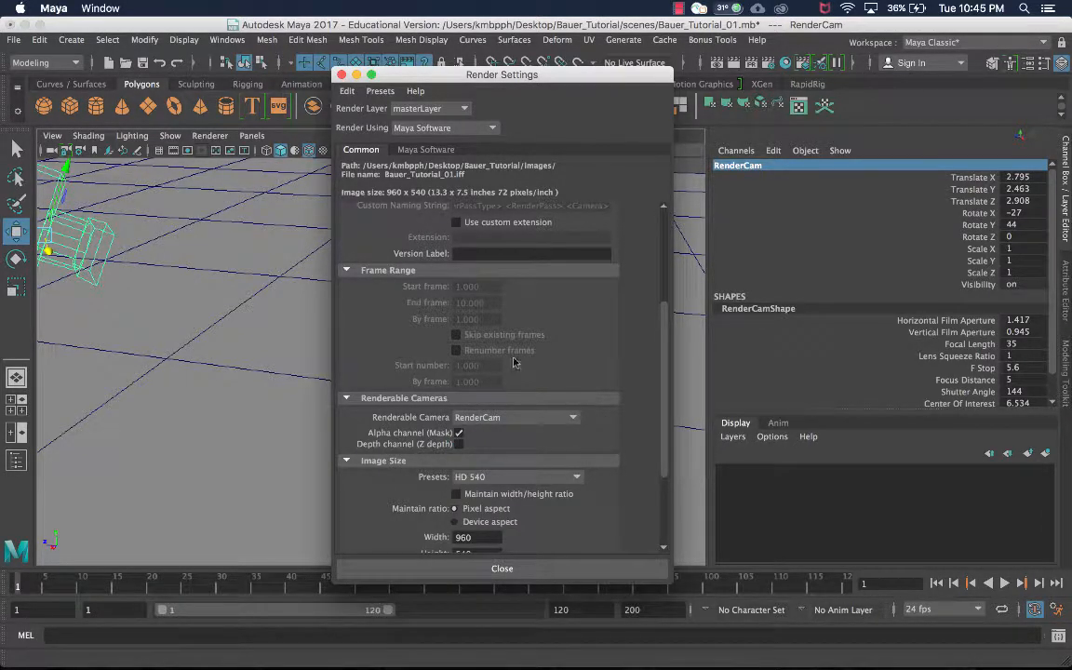
Set the render image size to the HD 720 preset
scroll(514, 357, down, 3)
scroll(514, 358, down, 1)
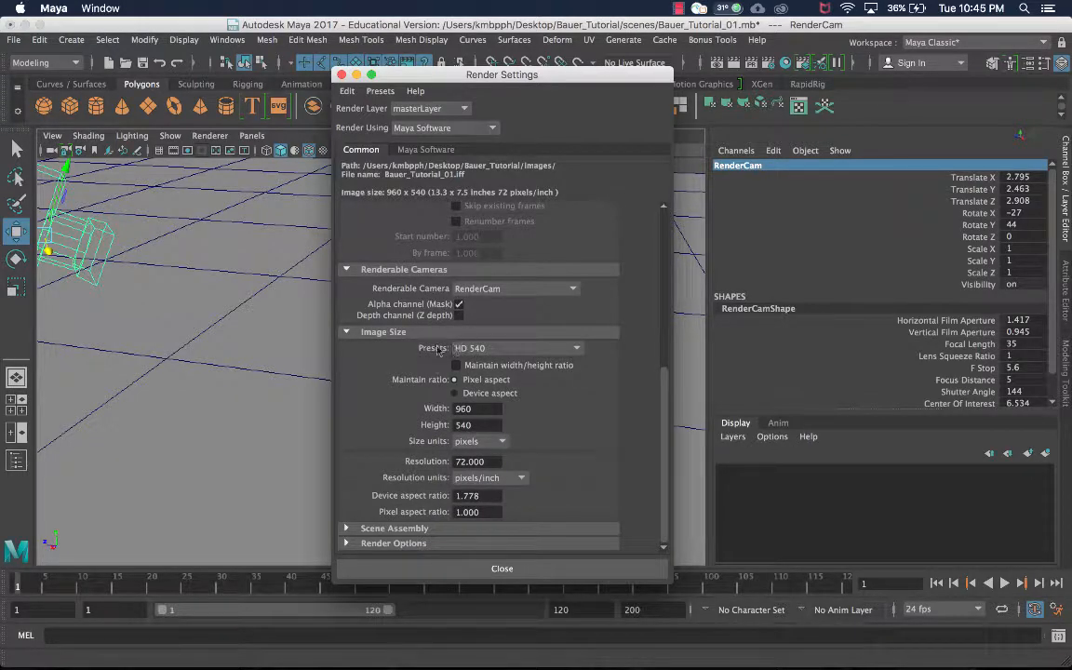
click(510, 352)
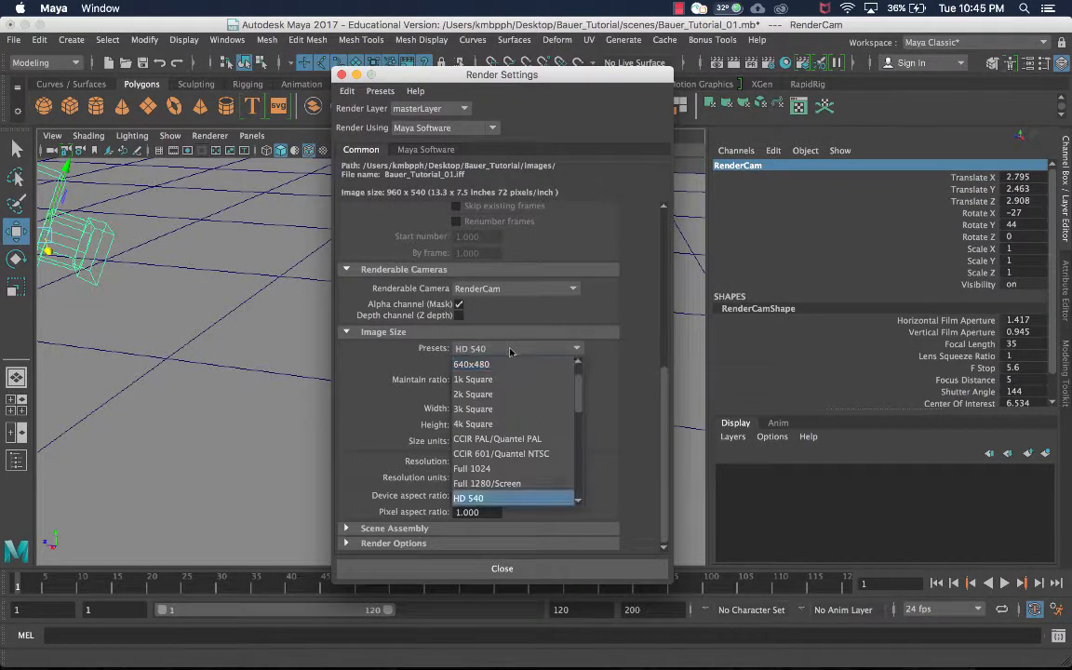
scroll(531, 391, down, 3)
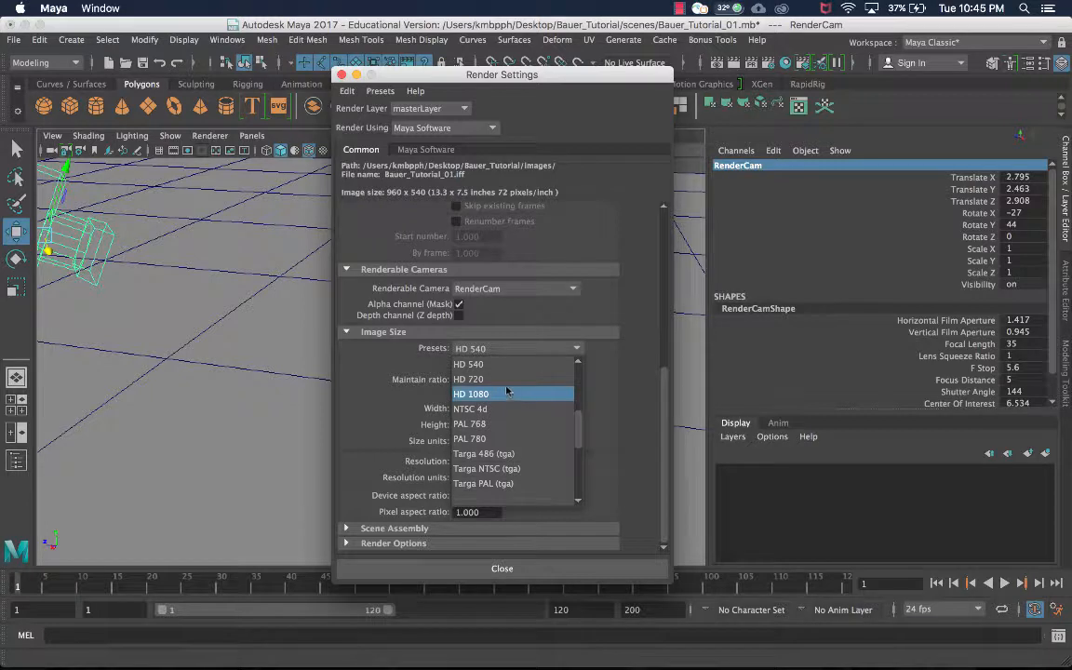
click(506, 380)
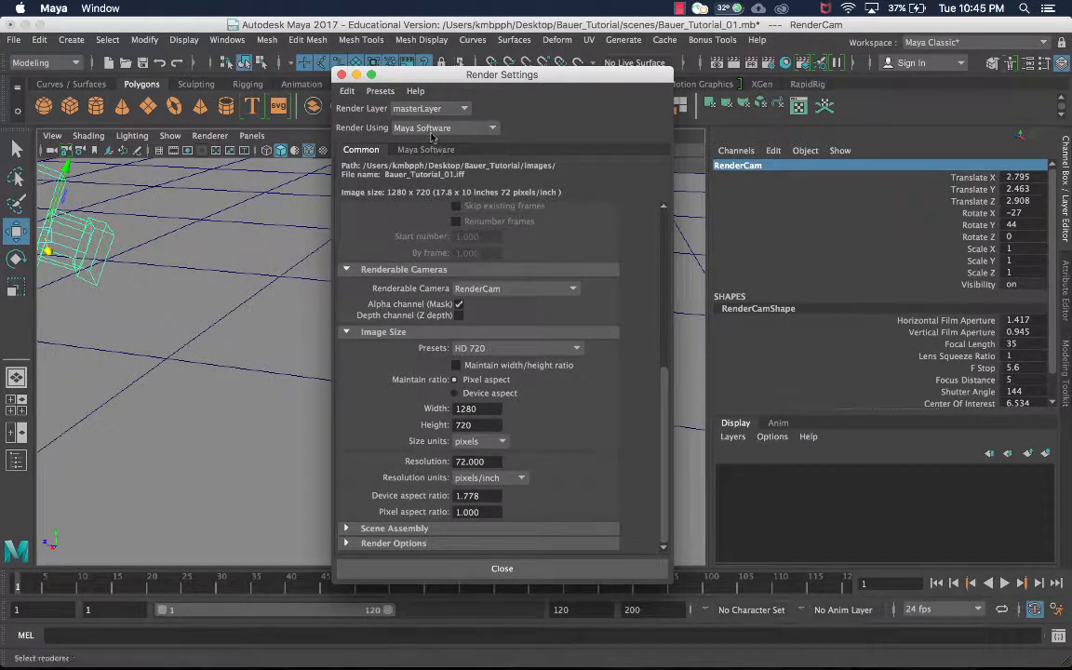
Set the Maya Software anti-aliasing quality to Production quality
click(423, 149)
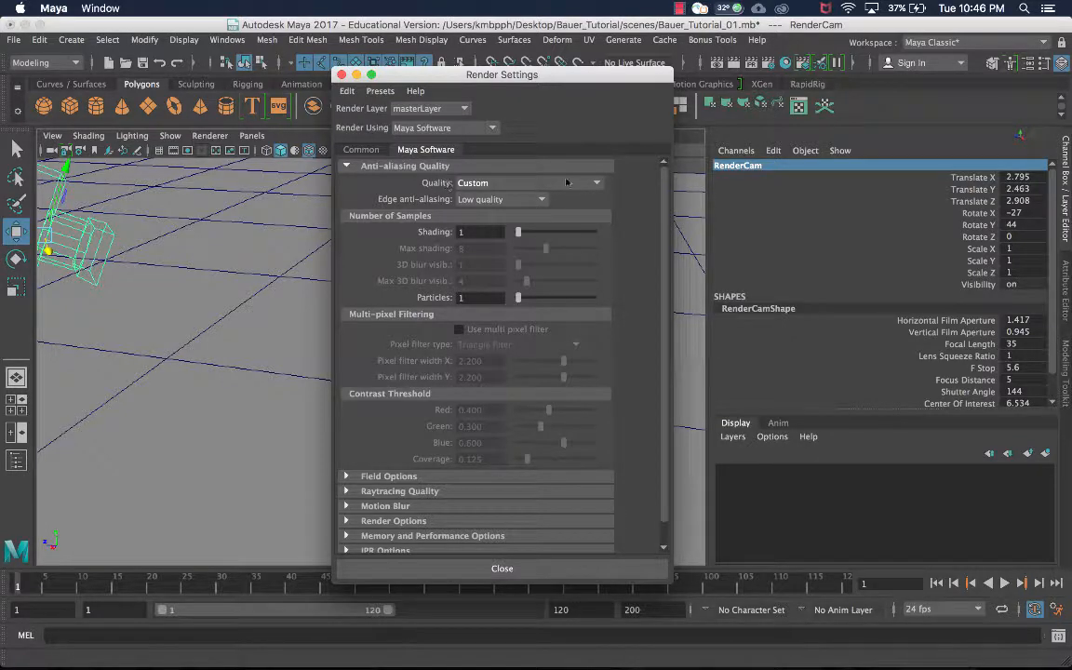
click(498, 182)
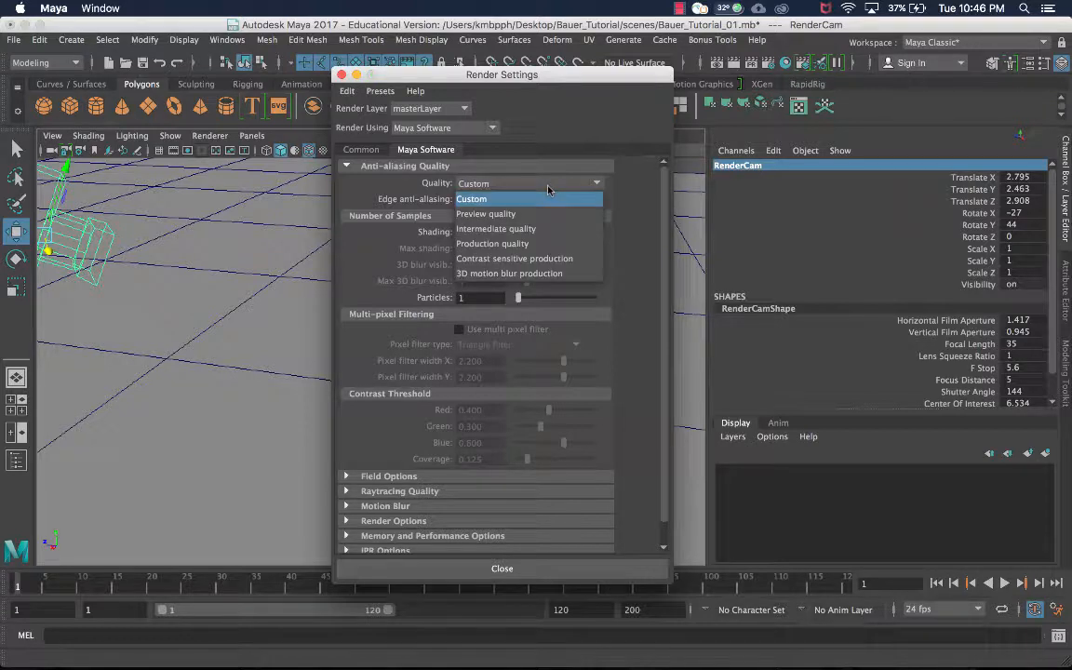
click(526, 243)
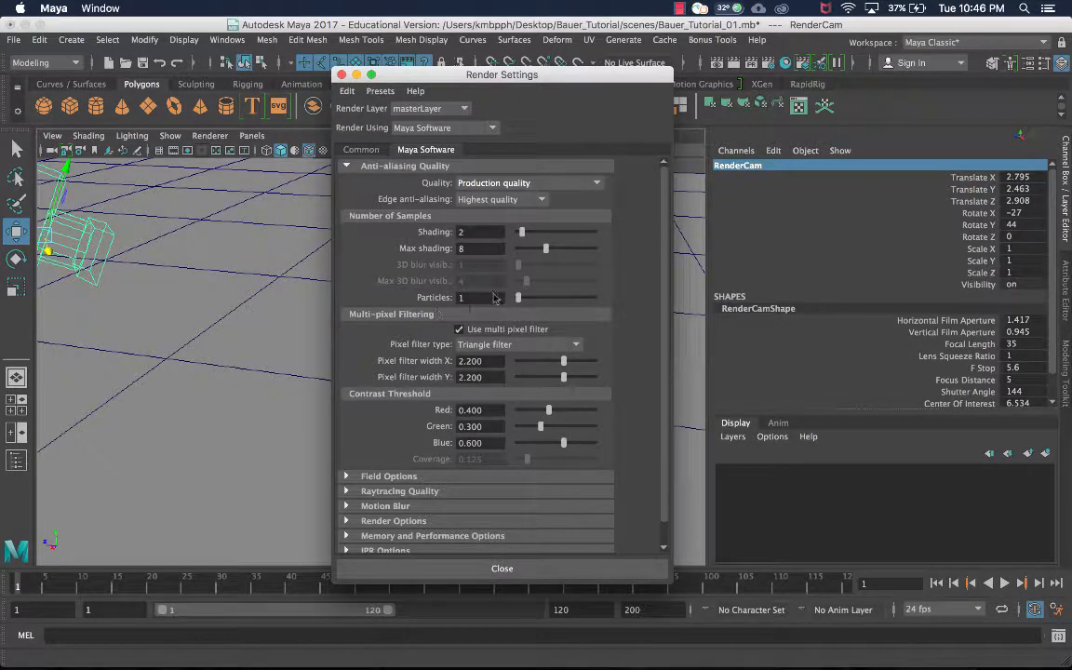
Enable Raytracing for the Maya Software renderer and close the render settings
scroll(514, 289, down, 1)
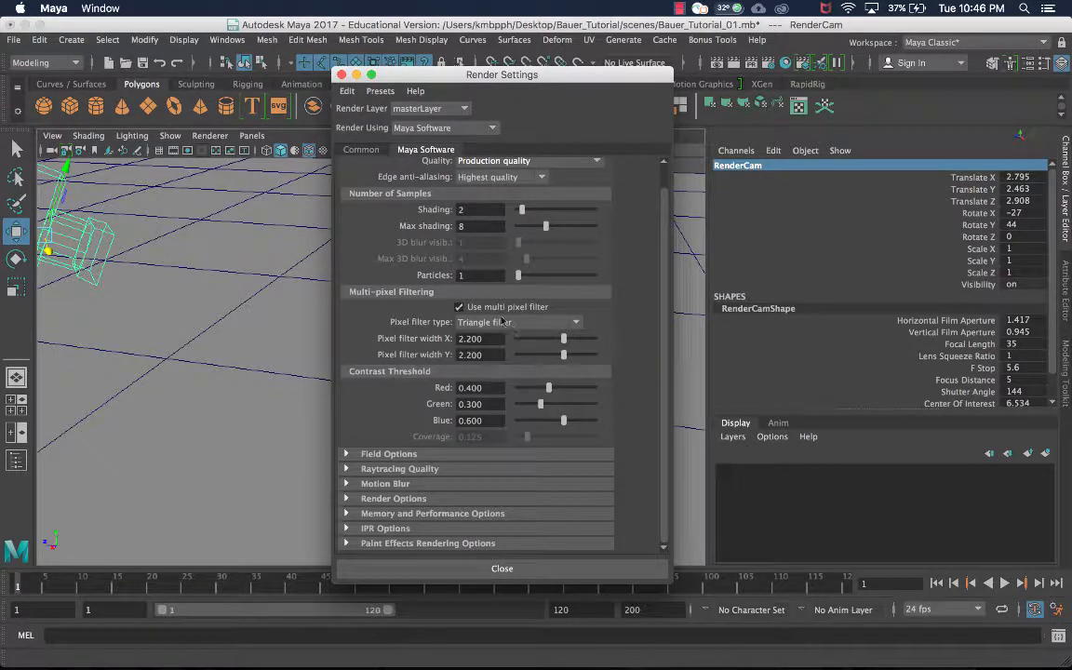
click(346, 468)
scroll(373, 400, down, 3)
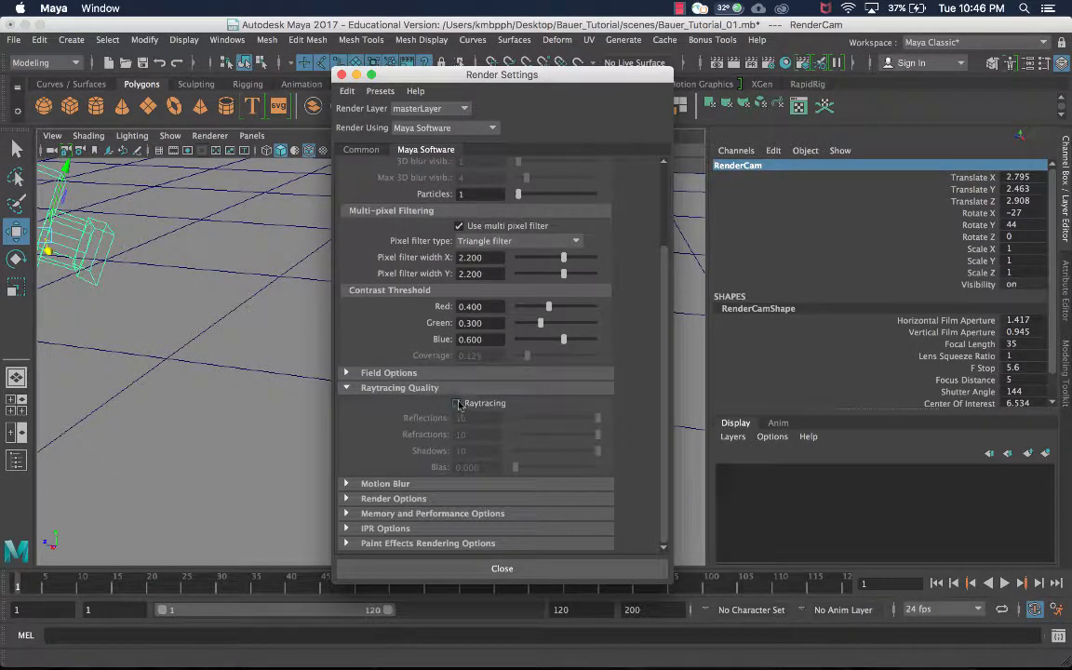
click(457, 405)
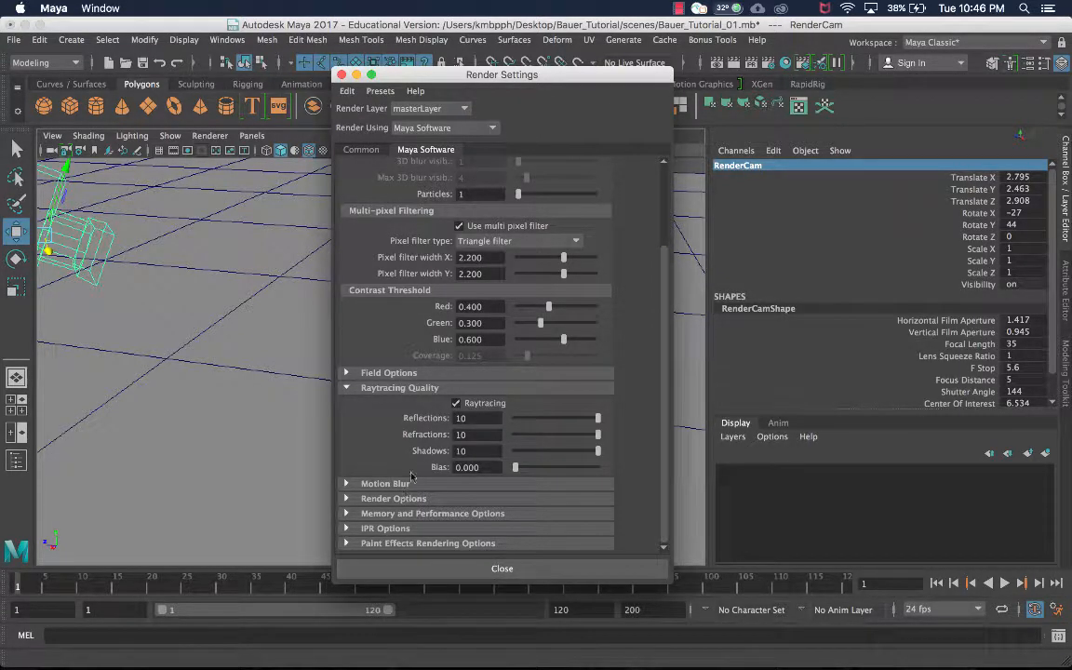
scroll(373, 419, up, 2)
scroll(407, 349, up, 3)
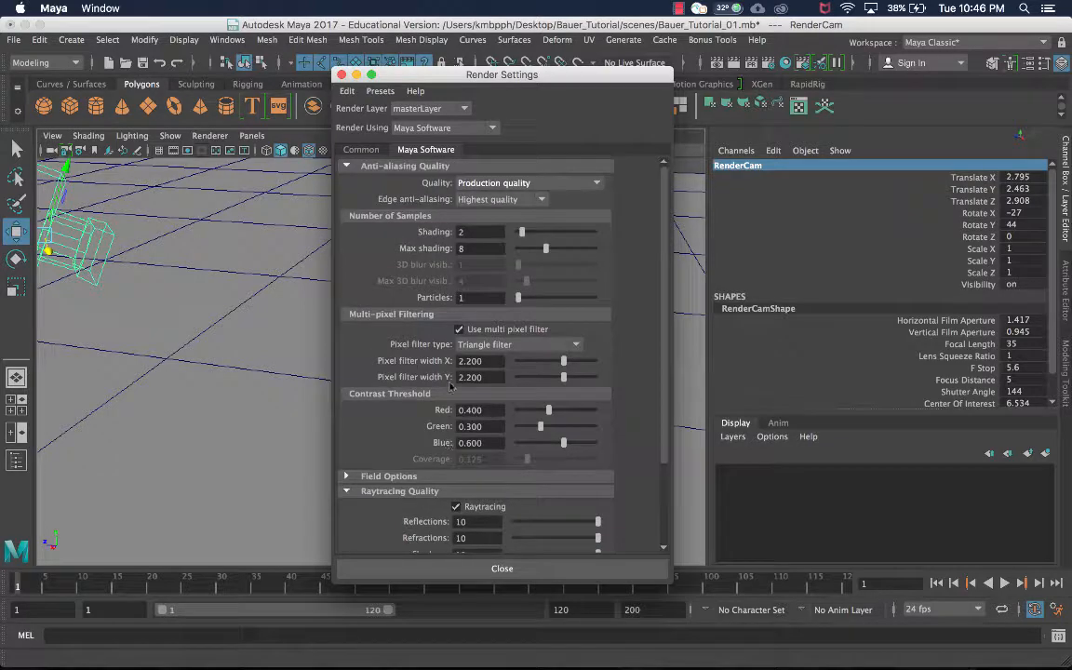
click(498, 568)
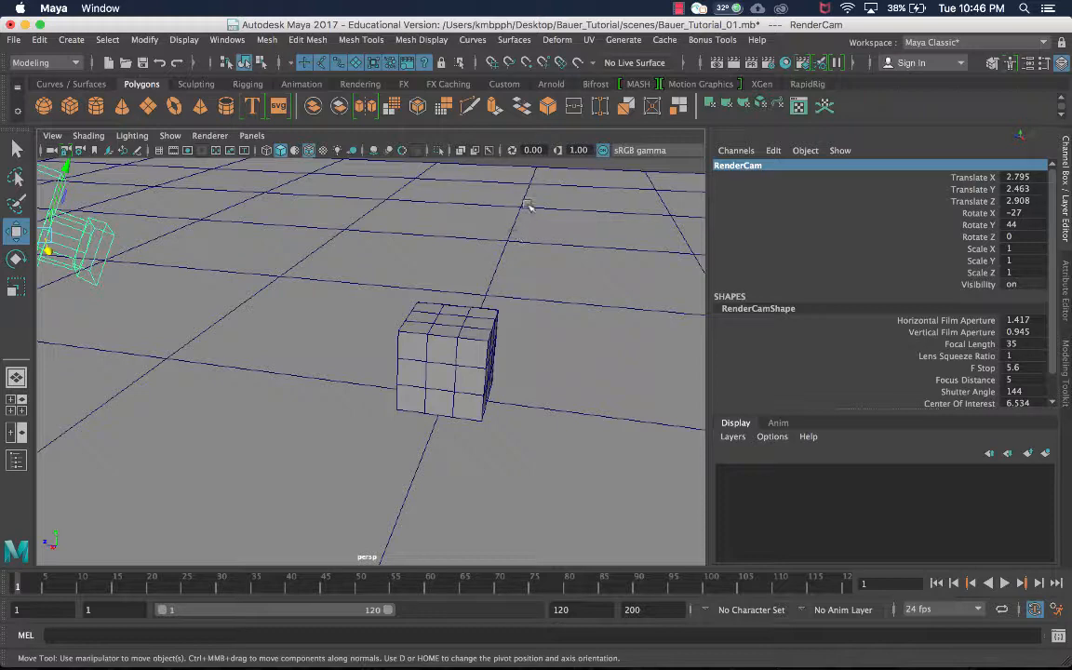
Select the CubeTest cube and assign a new Blinn material to it
alt+drag(410, 234, 533, 264)
click(455, 314)
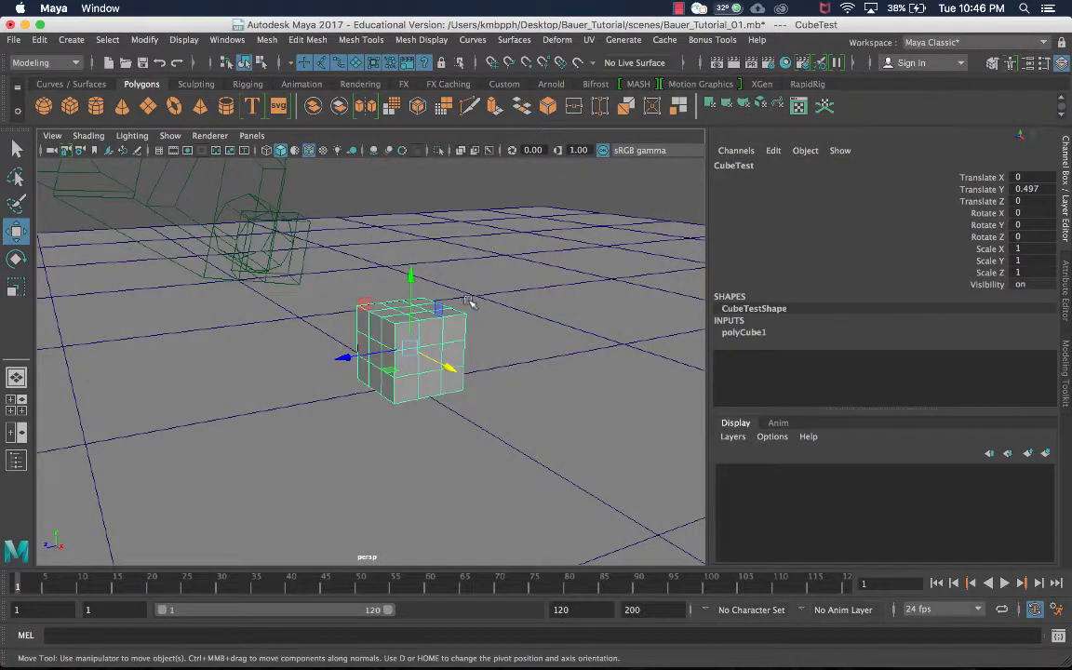
scroll(484, 319, up, 5)
alt+drag(488, 322, 574, 365)
scroll(590, 341, down, 3)
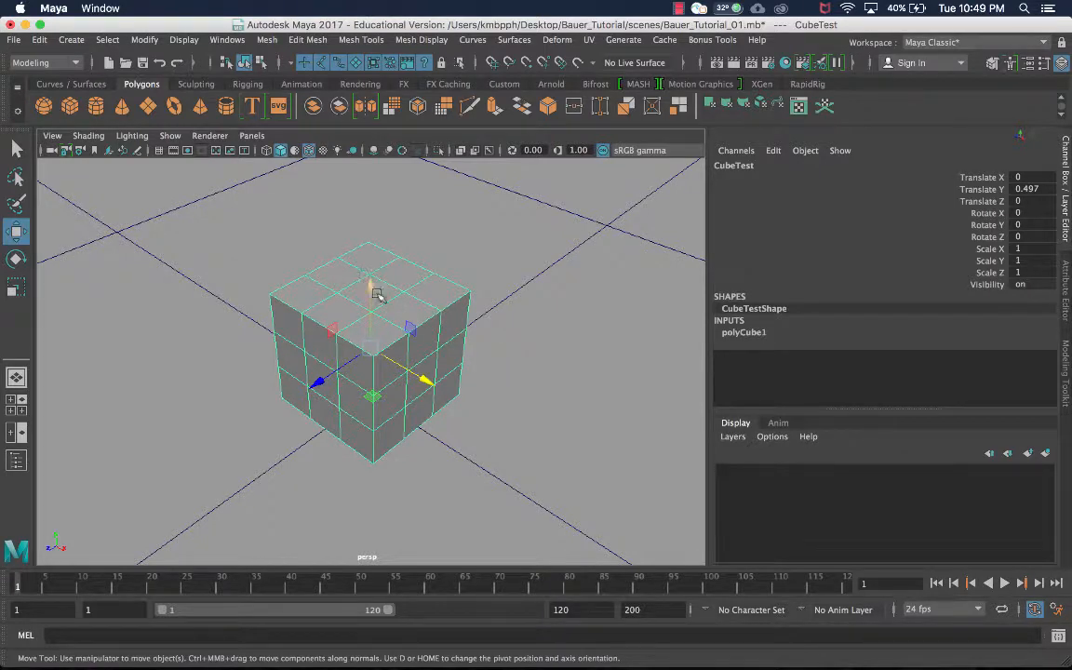
right_click(386, 244)
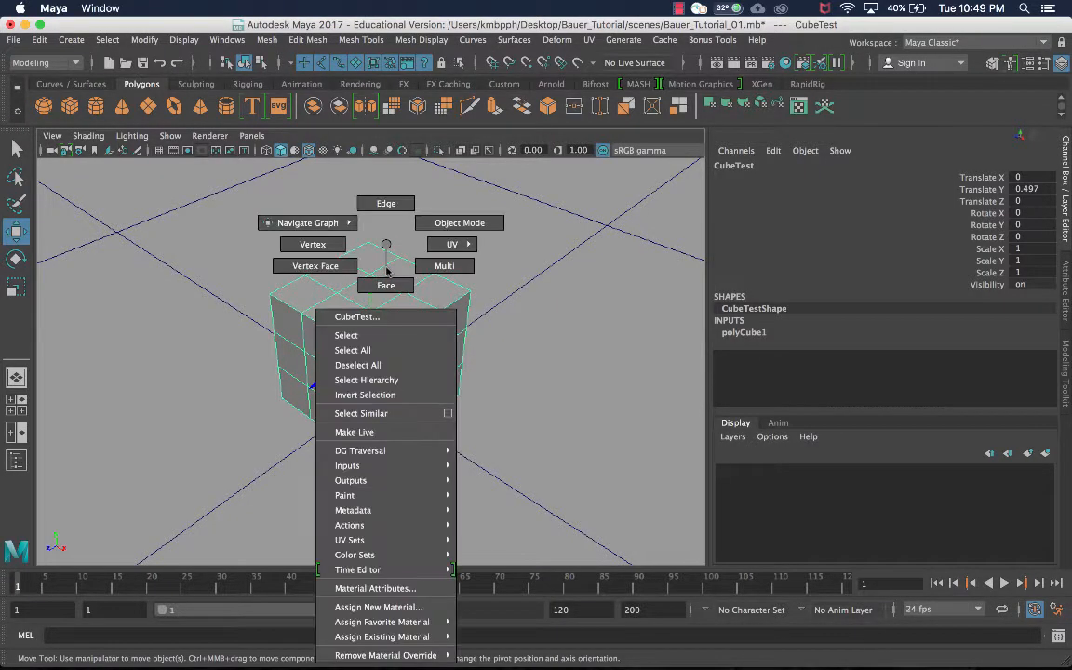
click(413, 607)
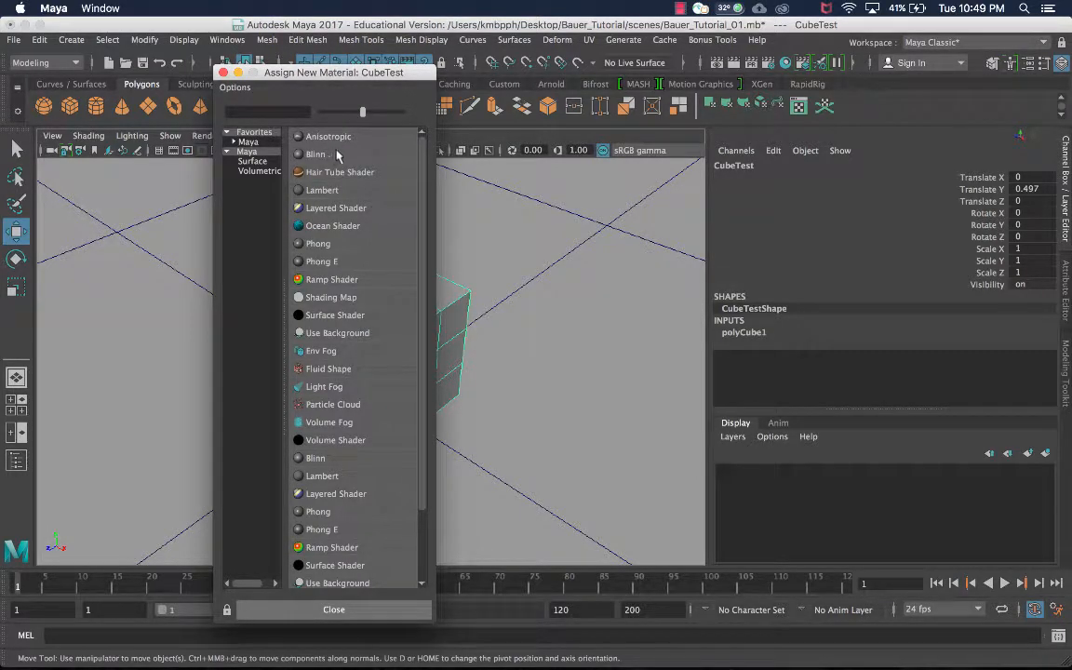
click(335, 154)
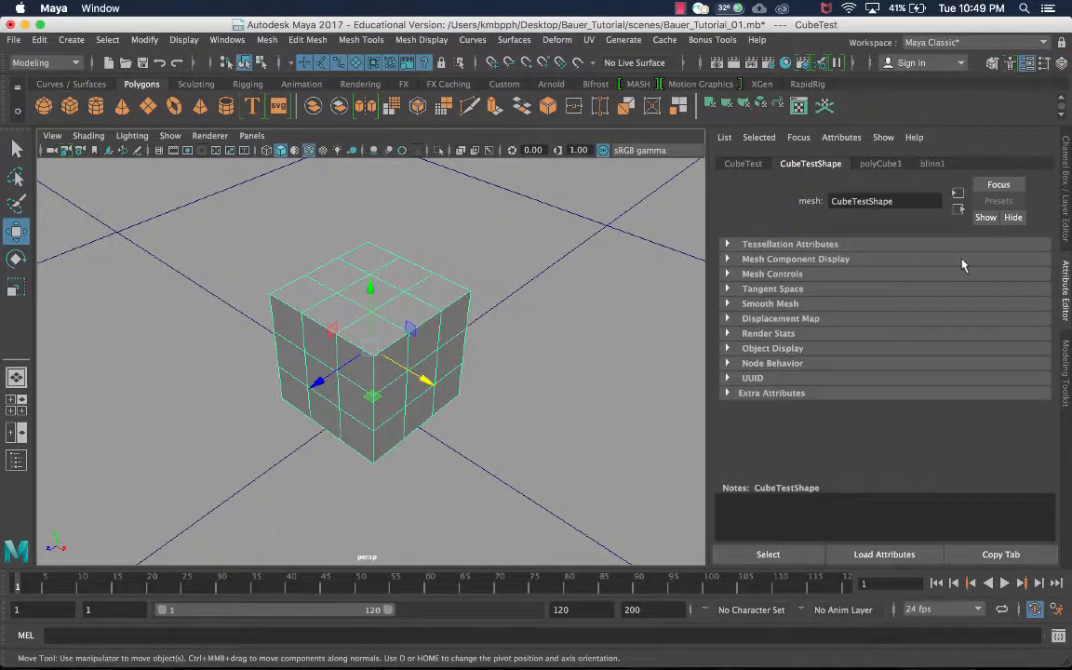
Rename the cube's Blinn material as CubeTXT
click(929, 165)
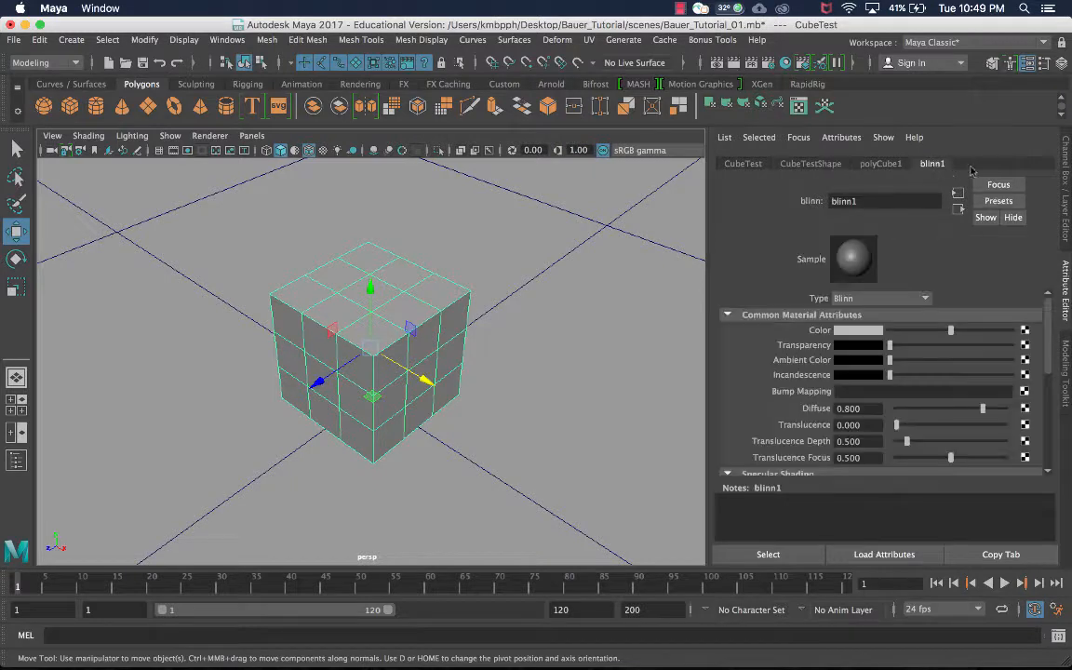
click(895, 201)
drag(893, 200, 759, 183)
text(CubeTXT)
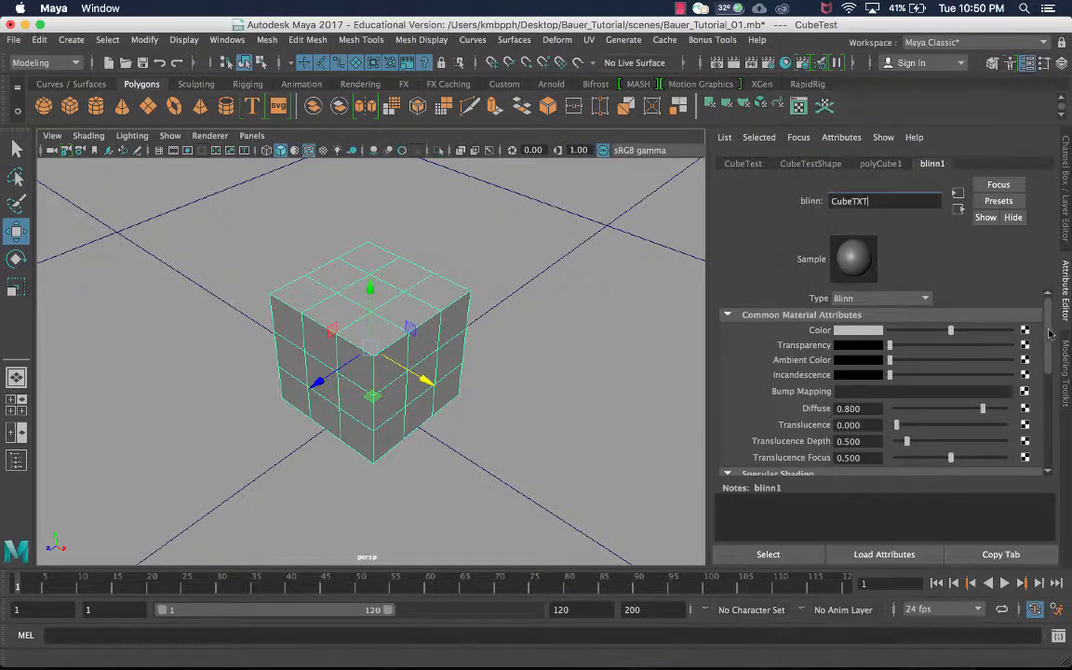
Try to map a Checker texture to the Color attribute of the CubeTXT material and close the render node window
scroll(942, 295, down, 1)
scroll(942, 295, up, 1)
mouse_move(1049, 357)
mouse_down()
mouse_move(1051, 428)
mouse_move(1059, 321)
mouse_up()
click(1025, 331)
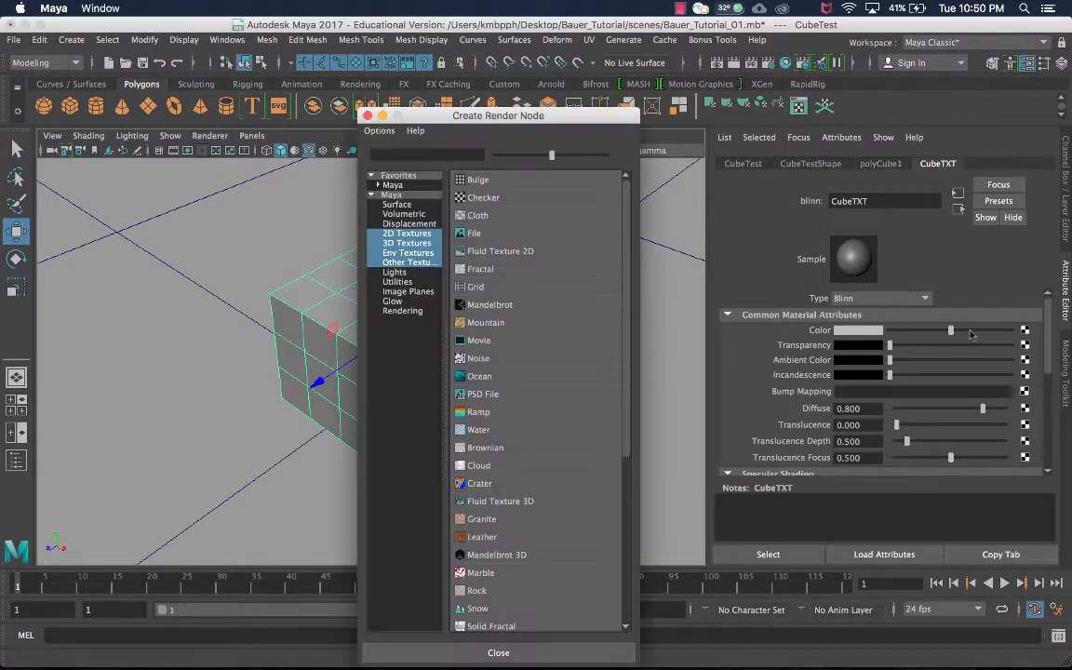
drag(484, 106, 498, 67)
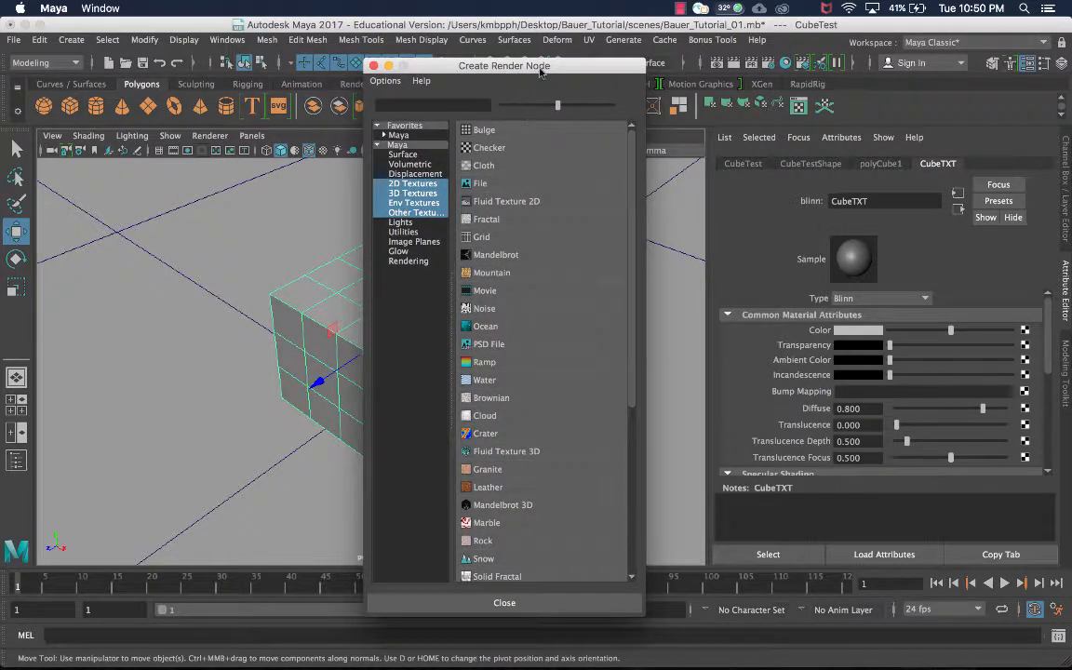
click(508, 149)
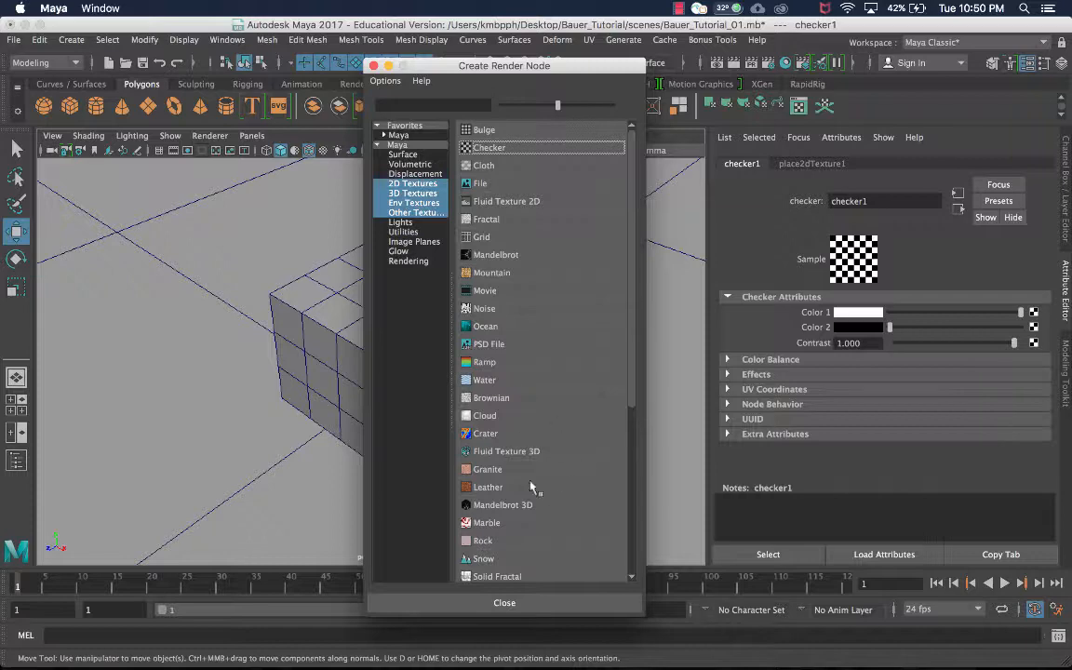
click(502, 603)
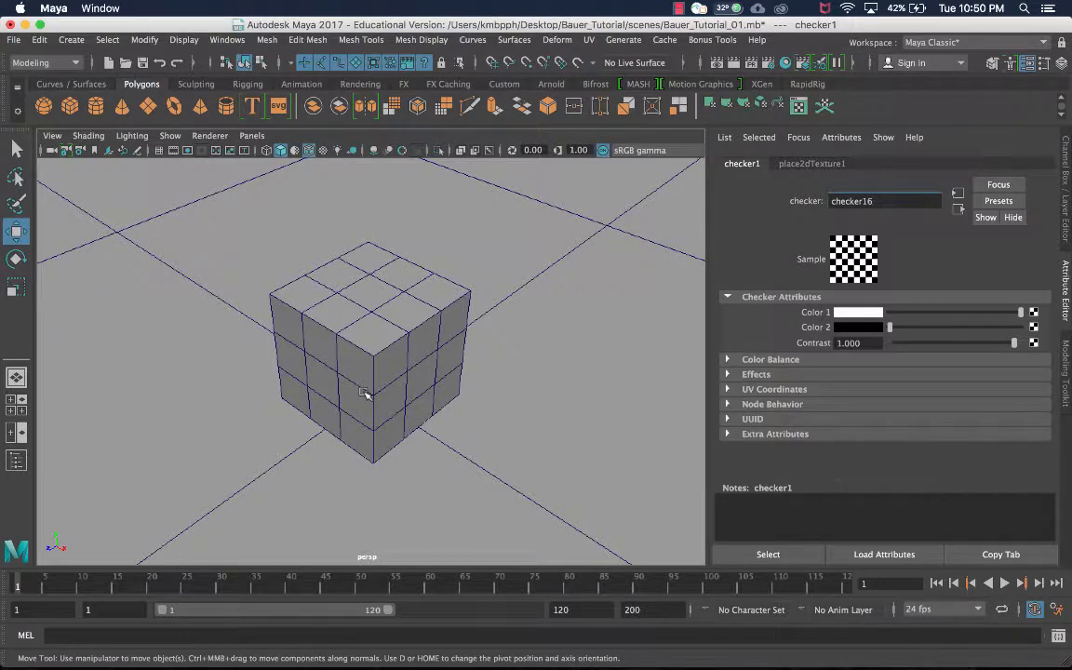
Select the CubeTest cube and switch the perspective view to shaded display with texture maps
click(455, 336)
key(6)
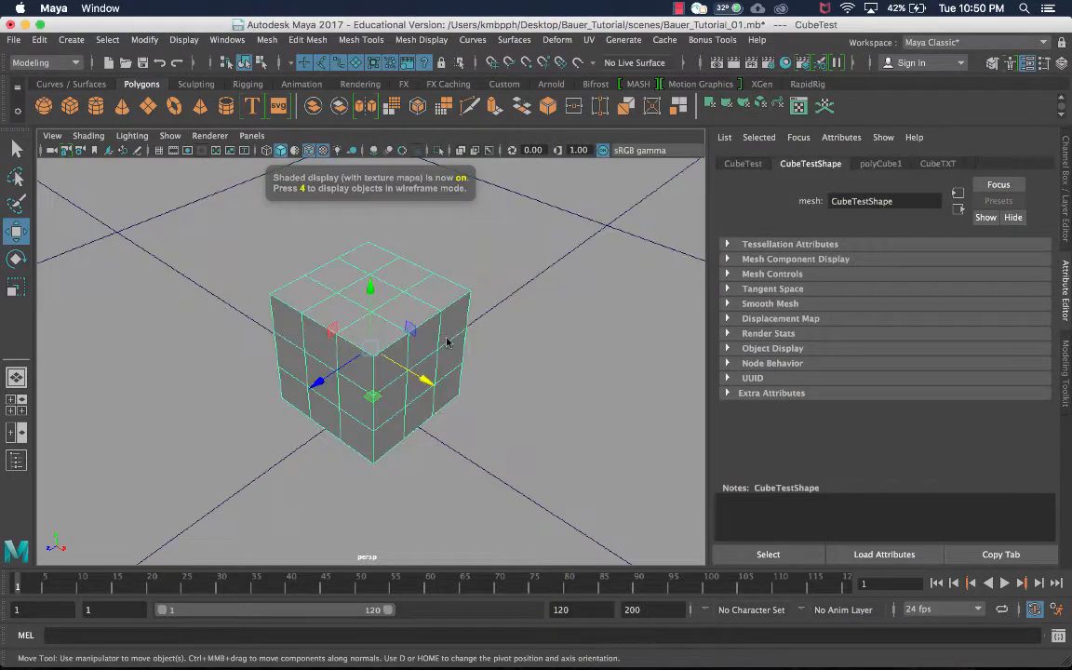
key(7)
key(6)
Map a Checker texture to the Color attribute of the cube's CubeTXT material
click(938, 164)
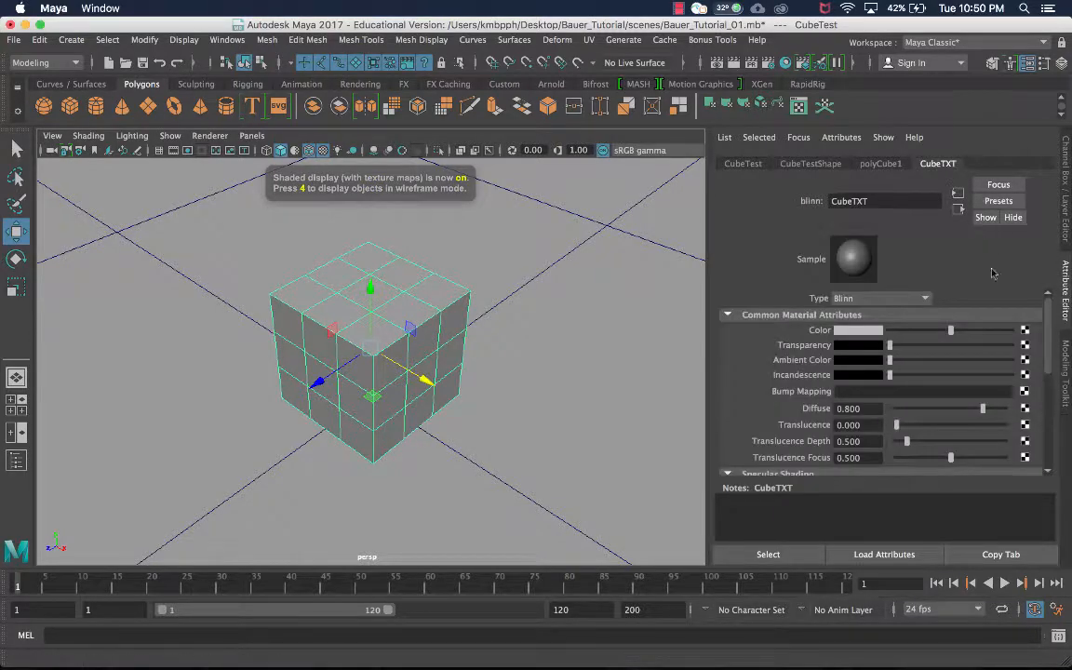
click(1025, 332)
click(456, 200)
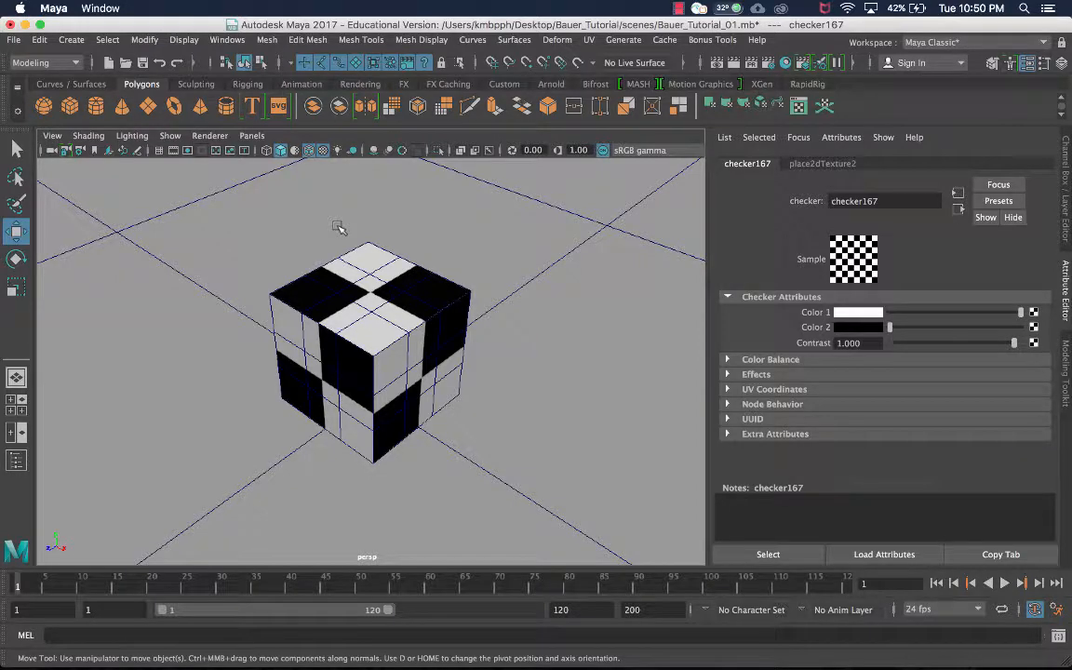
Compare the cube in plain shaded and textured display, ending in textured display, and inspect the checker pattern up close
key(4)
key(5)
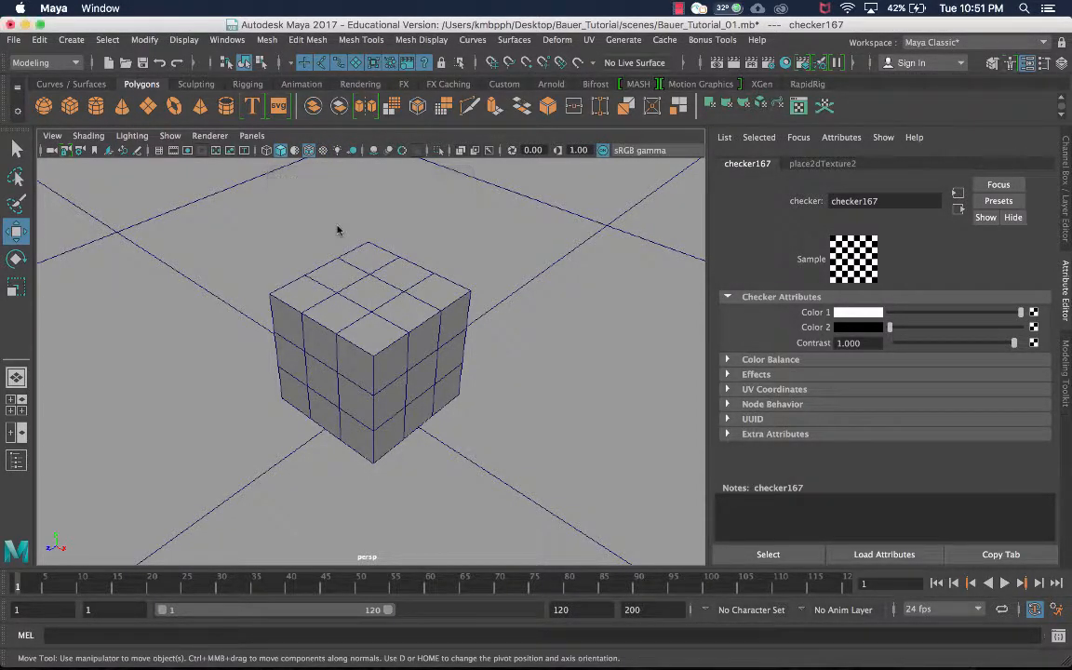
key(6)
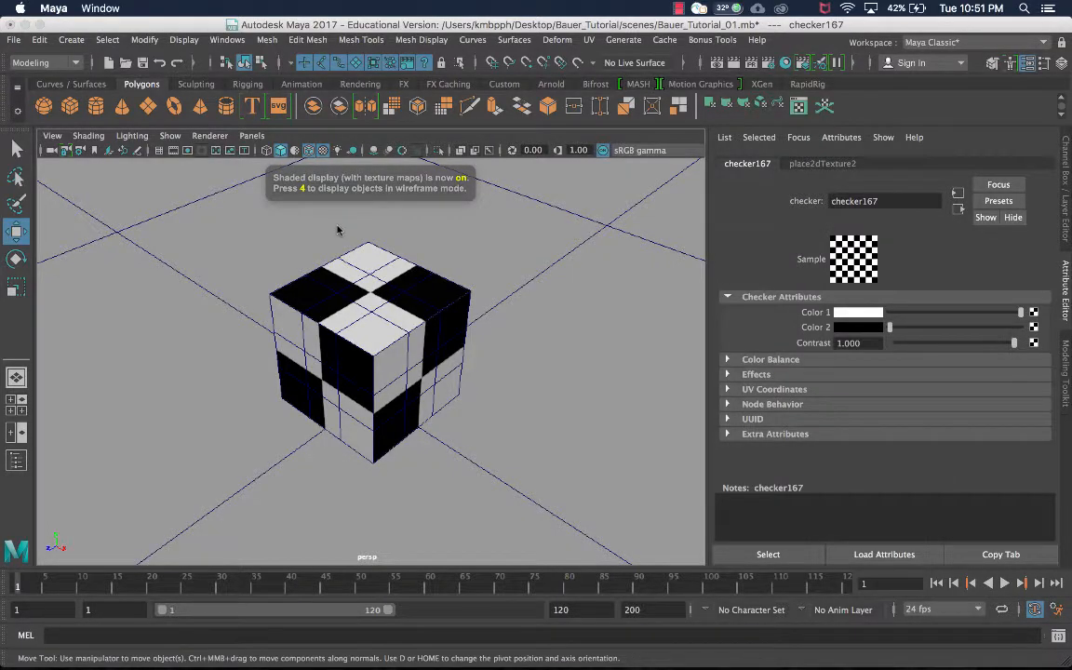
key(5)
key(6)
key(5)
key(6)
key(5)
key(6)
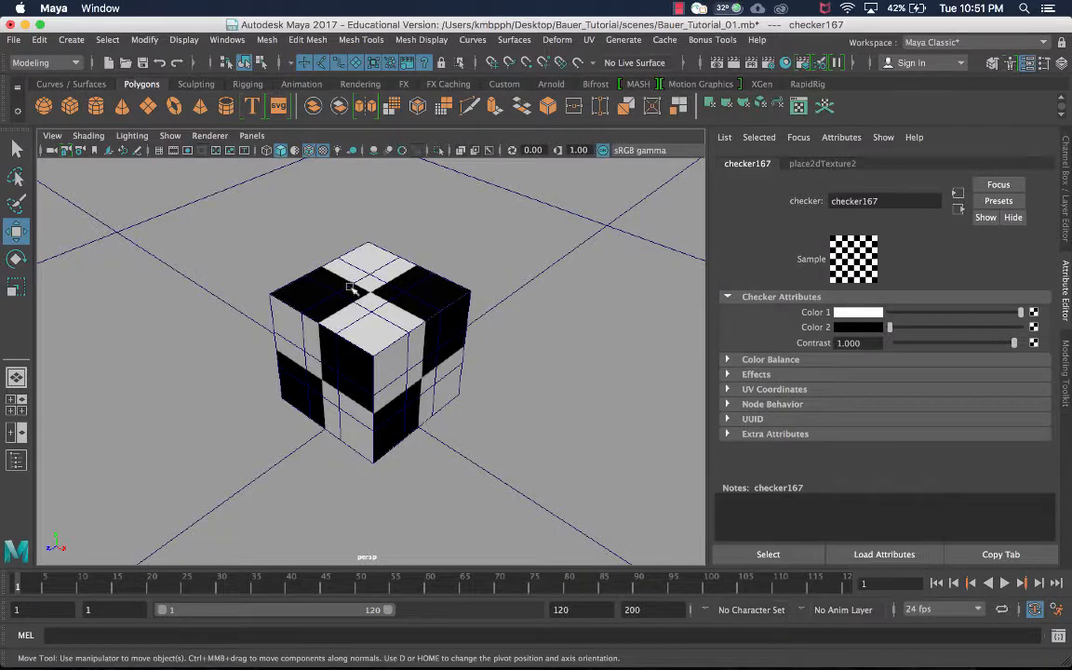
alt+right_drag(321, 246, 382, 303)
alt+drag(383, 304, 442, 277)
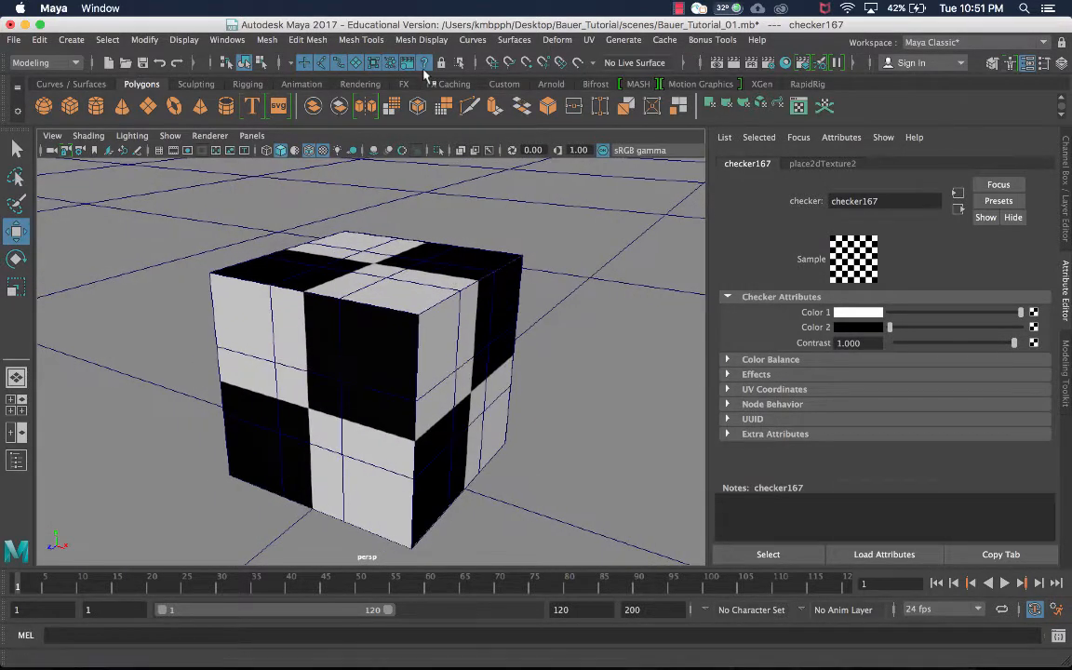
Open the Hypershade and graph the node network of the CubeTXT material
click(228, 40)
mouse_move(261, 70)
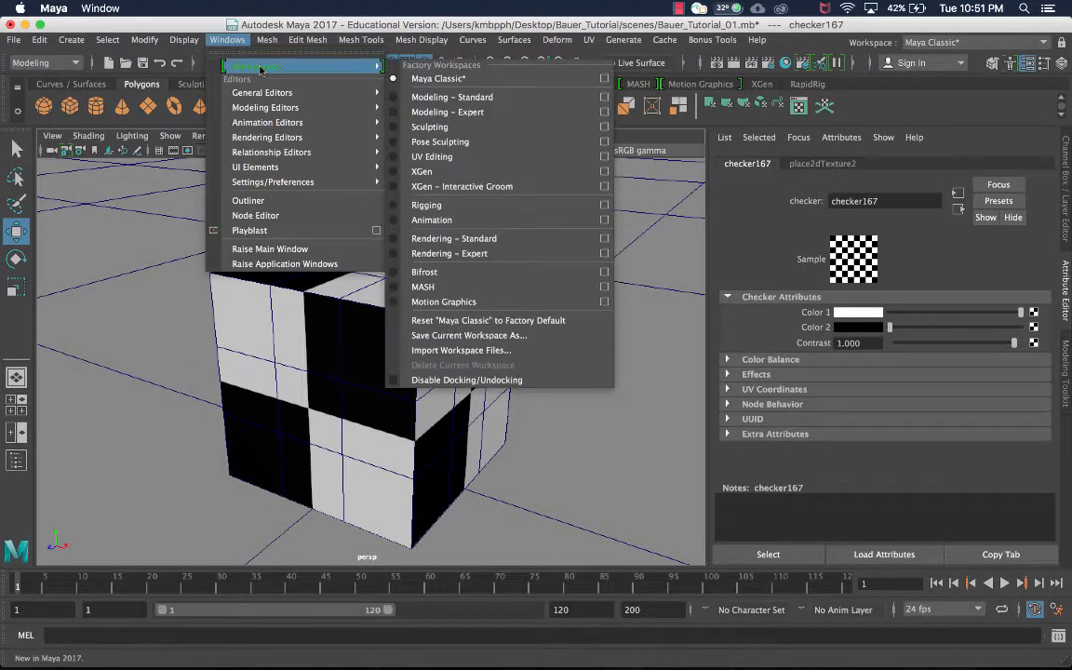
mouse_move(323, 140)
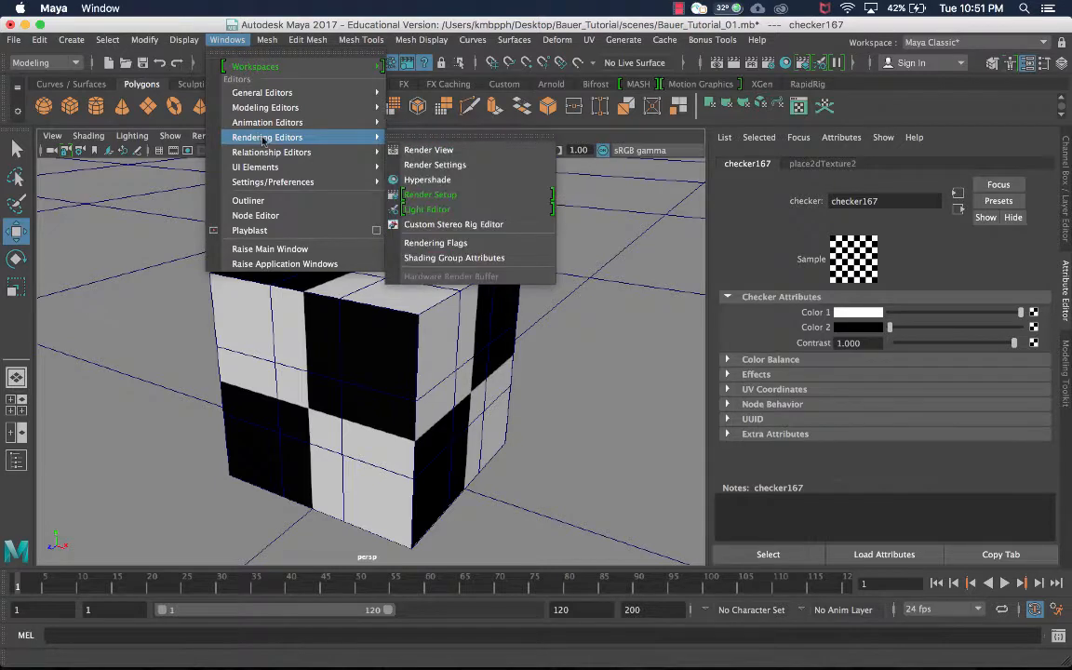
click(426, 182)
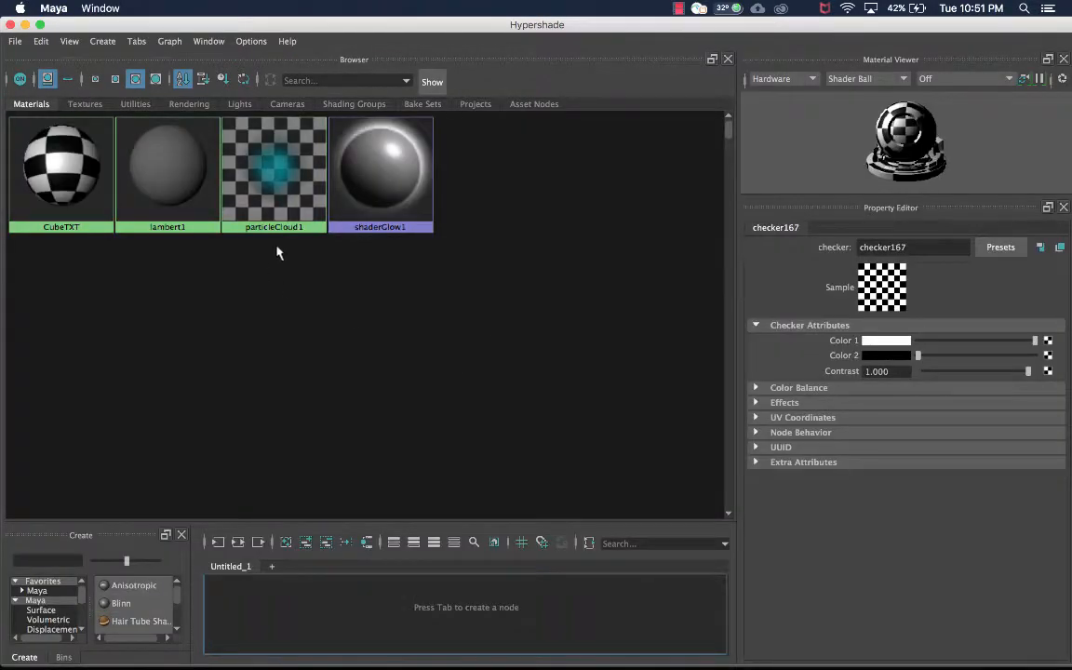
right_click(61, 167)
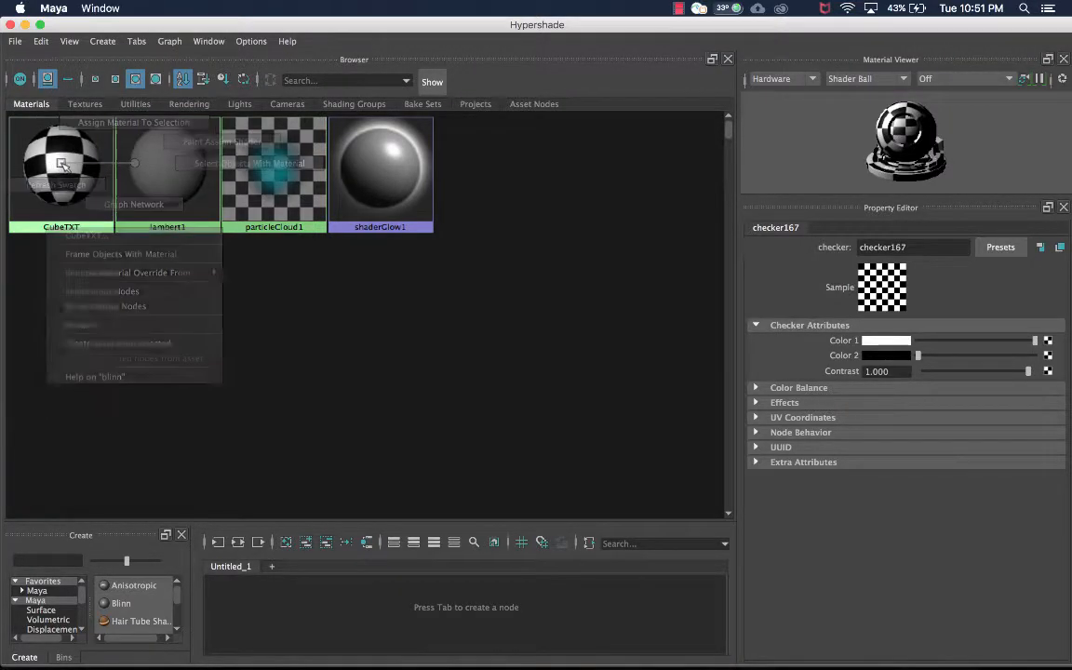
click(58, 164)
right_click(59, 168)
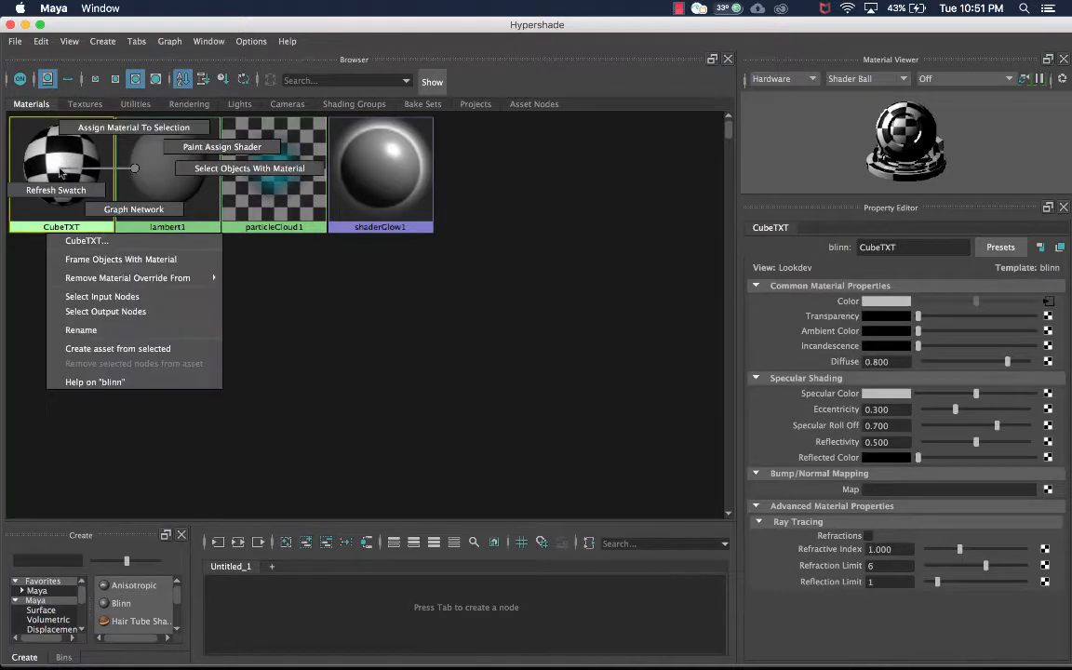
click(109, 217)
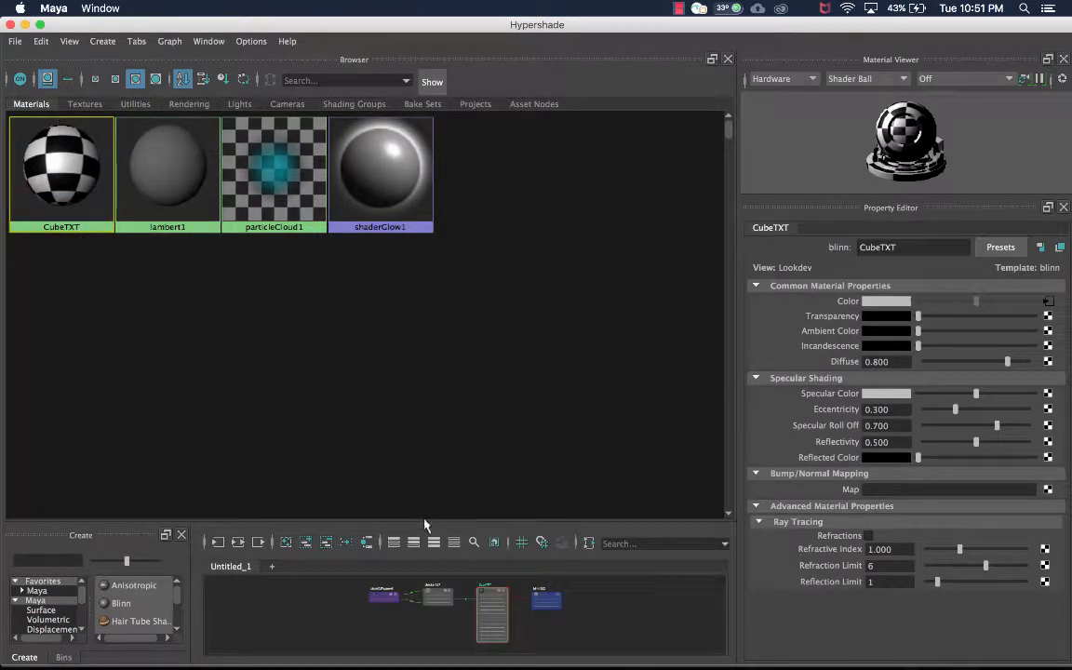
Enlarge the node graph area, examine the connections from the checker texture through CubeTXT to its shading group, and close the Hypershade
drag(425, 523, 424, 236)
scroll(426, 441, up, 3)
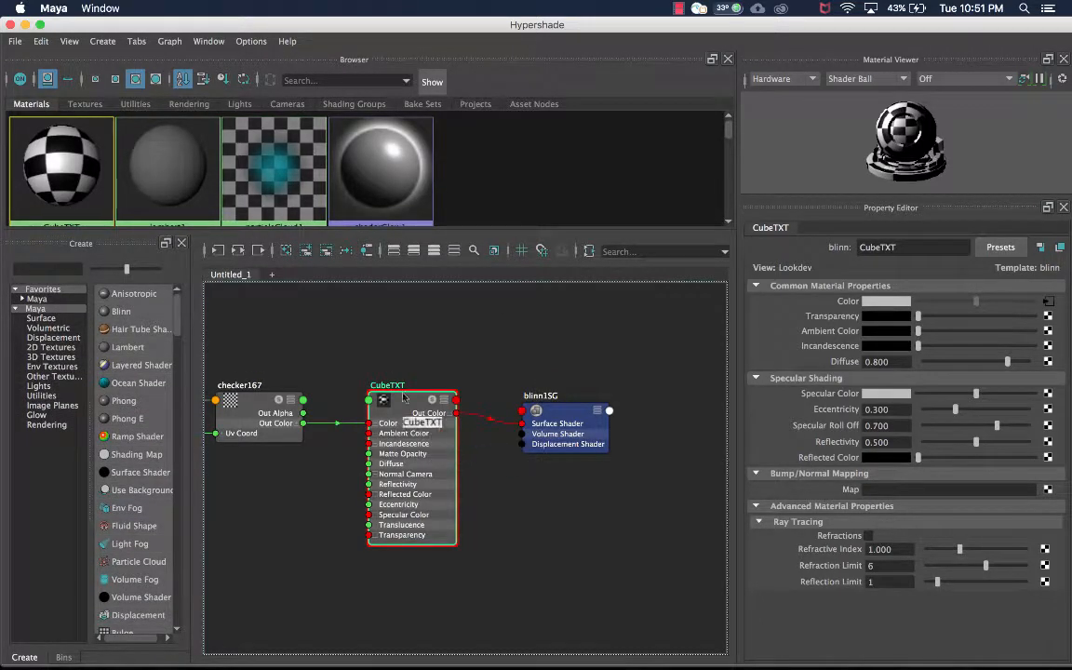
scroll(424, 424, down, 2)
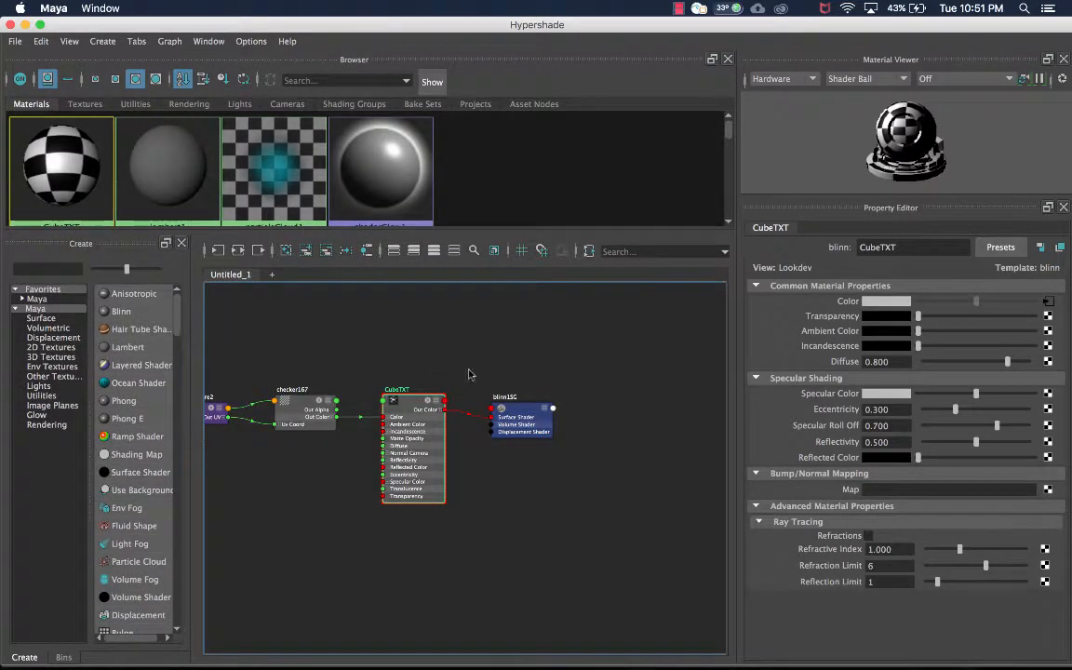
scroll(363, 370, down, 2)
scroll(364, 377, up, 2)
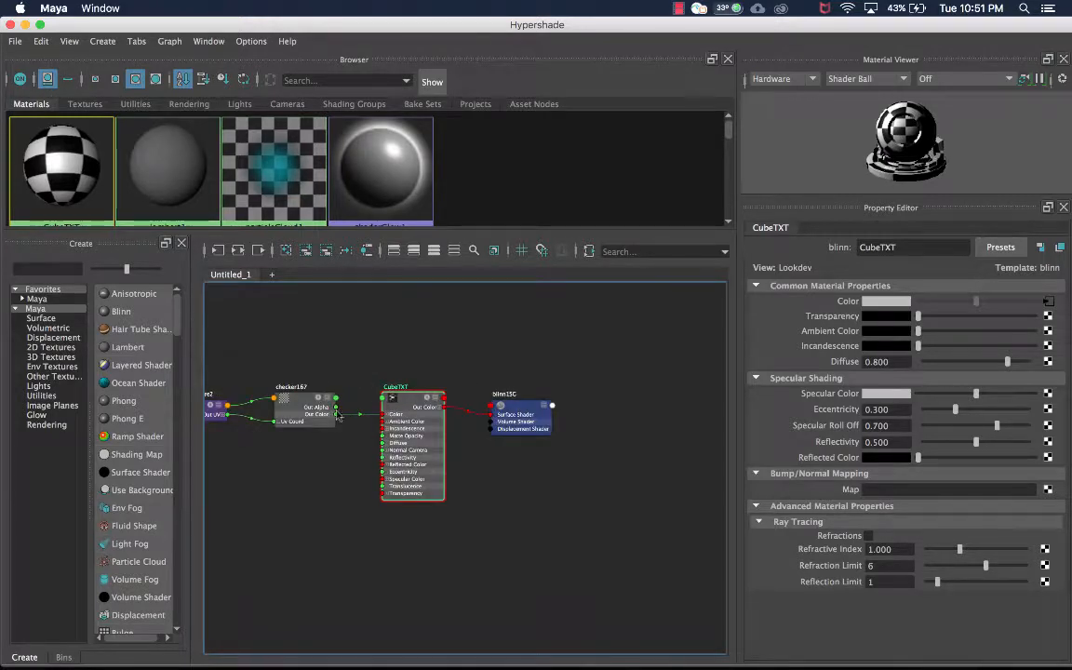
scroll(307, 381, down, 1)
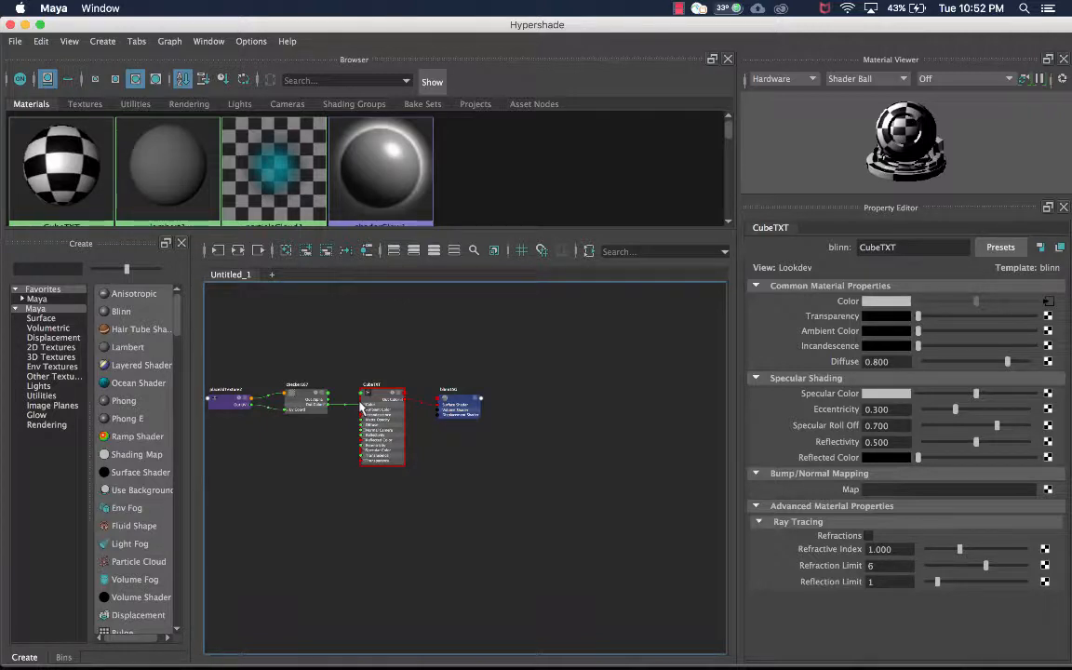
click(10, 25)
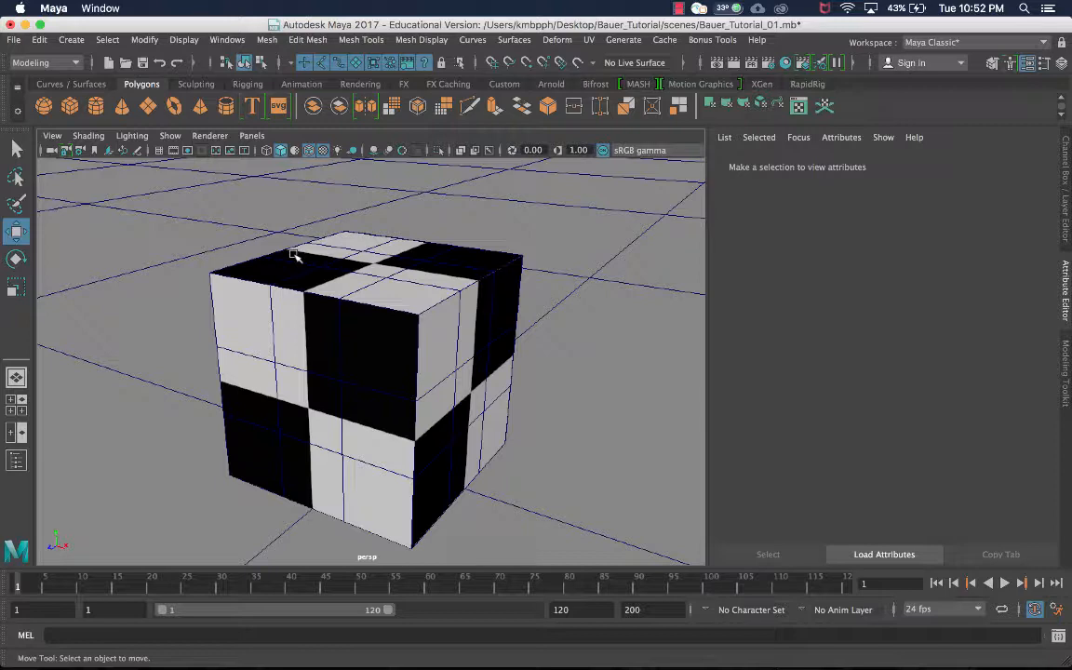
Select the CubeTest cube and switch it to face component selection
click(329, 304)
alt+drag(411, 400, 371, 385)
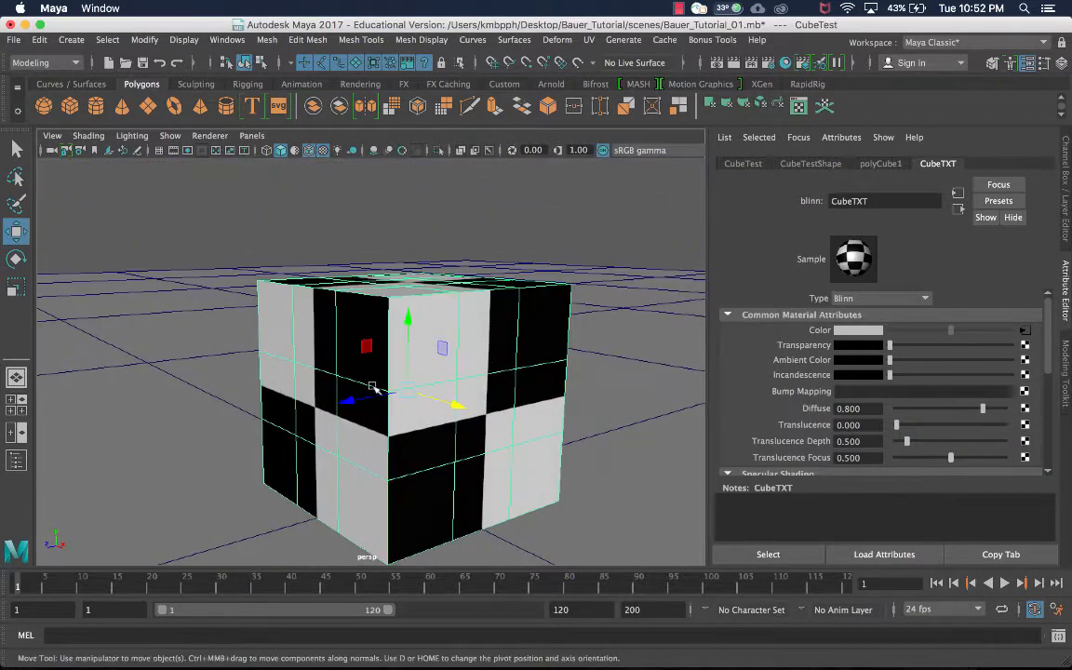
scroll(501, 369, down, 3)
alt+drag(497, 361, 503, 325)
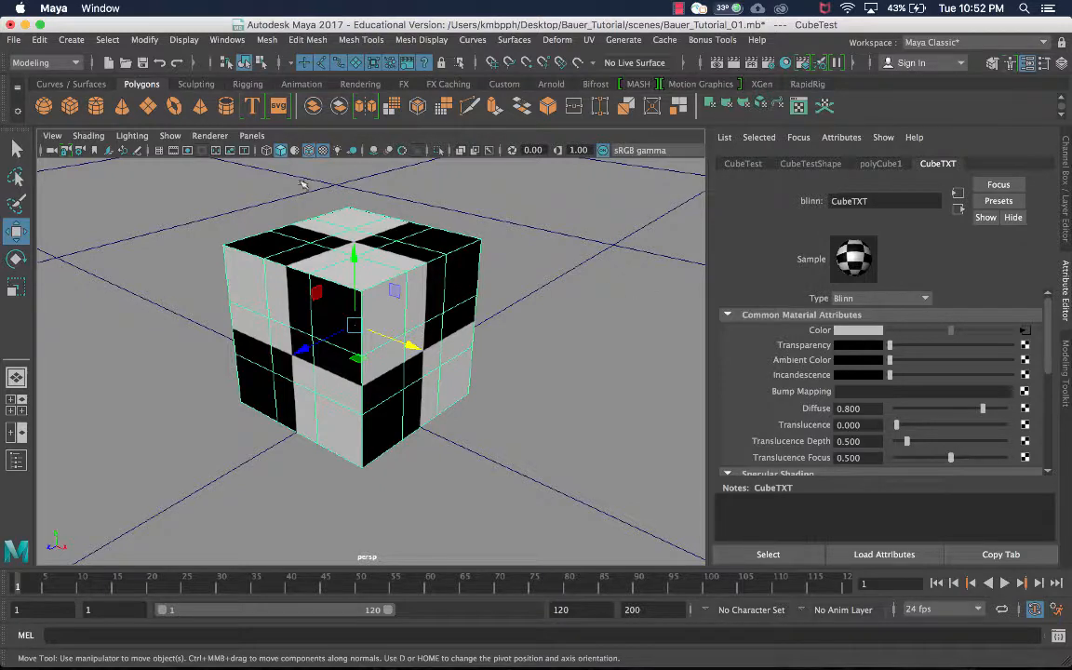
right_drag(435, 244, 435, 283)
alt+drag(539, 299, 462, 292)
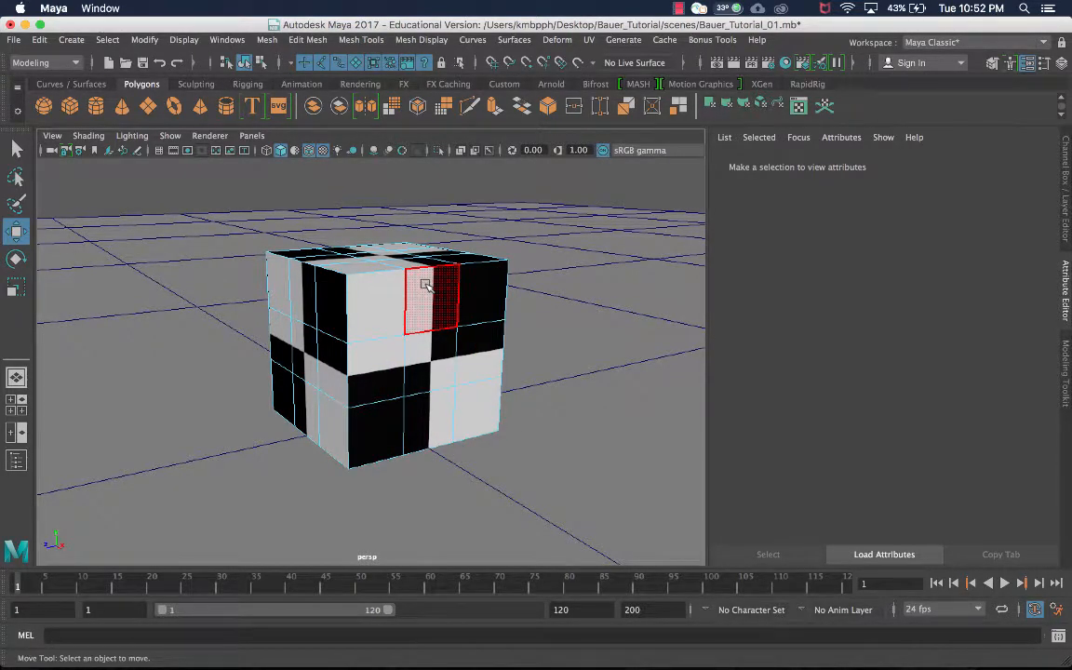
Select all nine faces on the cube's positive X side with the Select tool
click(387, 296)
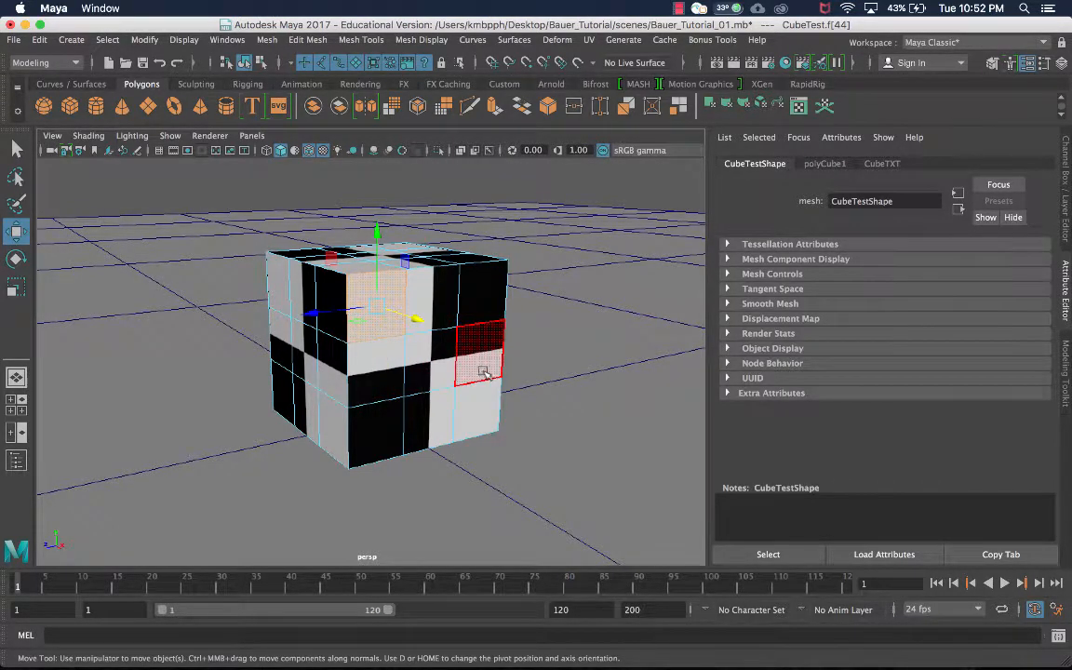
key(q)
shift+click(422, 318)
shift+click(468, 314)
shift+click(473, 361)
shift+click(419, 363)
shift+click(374, 353)
shift+click(377, 414)
shift+click(428, 410)
shift+click(473, 410)
alt+drag(551, 405, 521, 372)
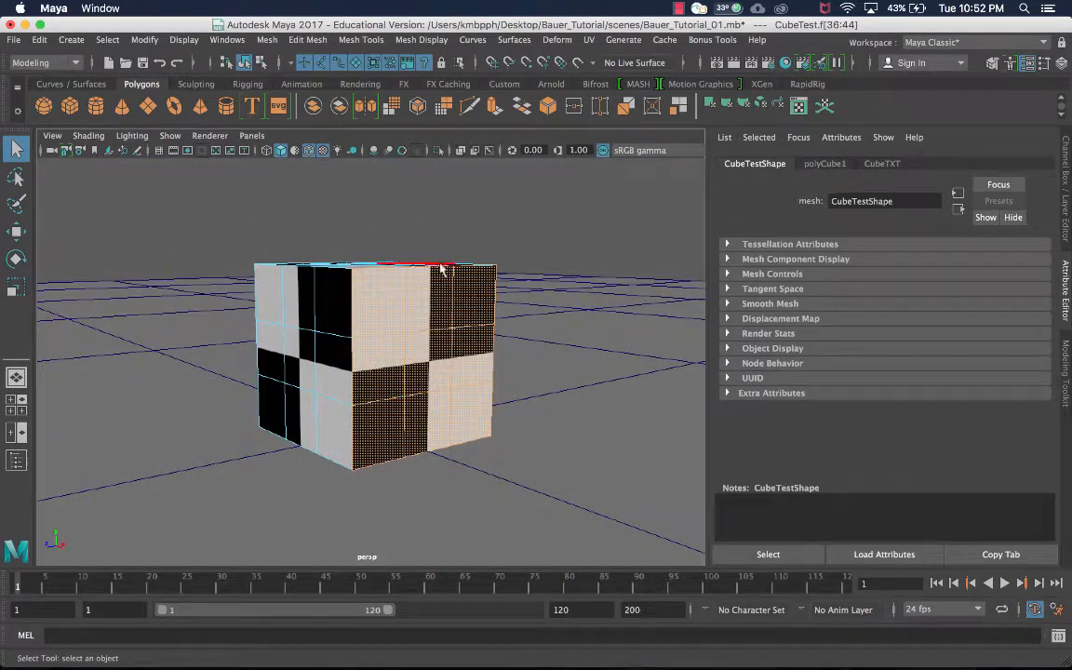
Open the UV Editor to show the selected faces in the cube's UV layout
click(592, 40)
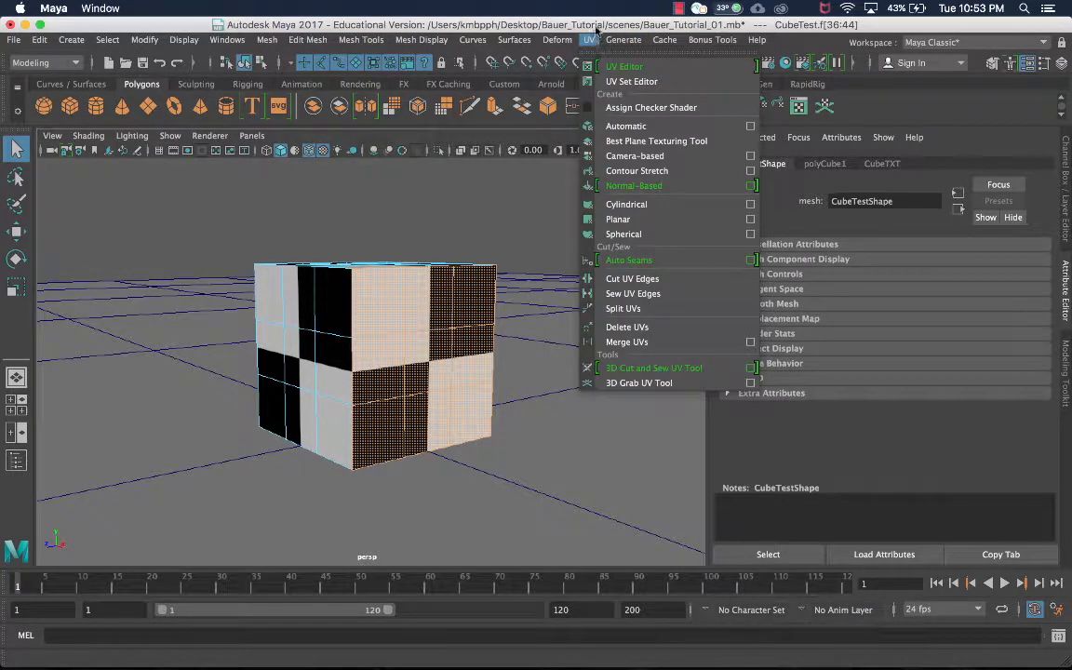
click(596, 32)
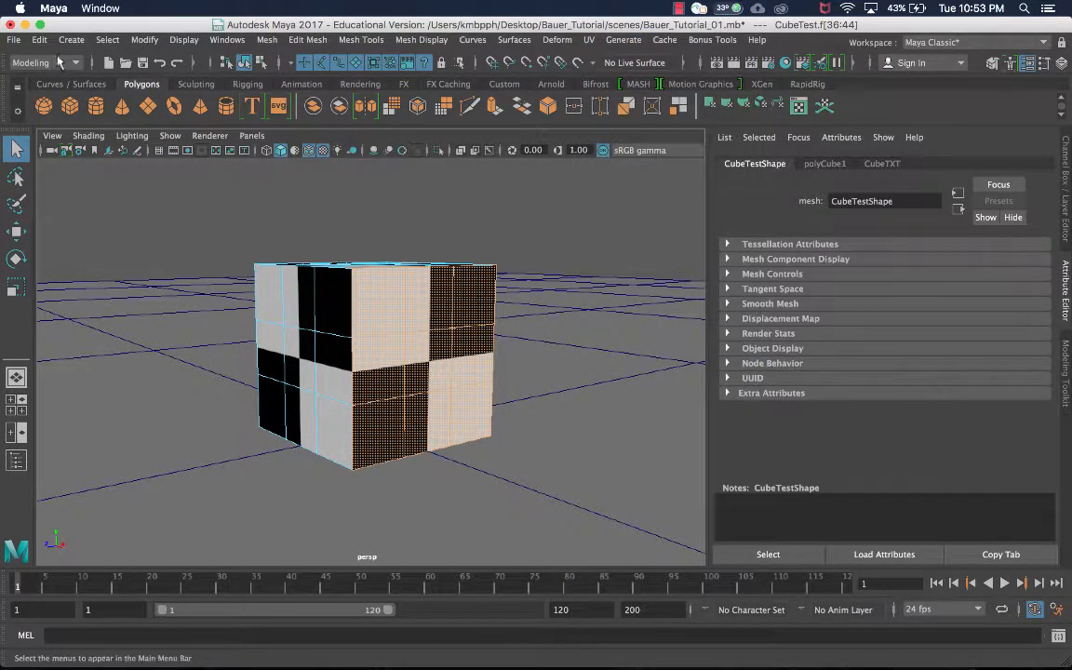
click(592, 41)
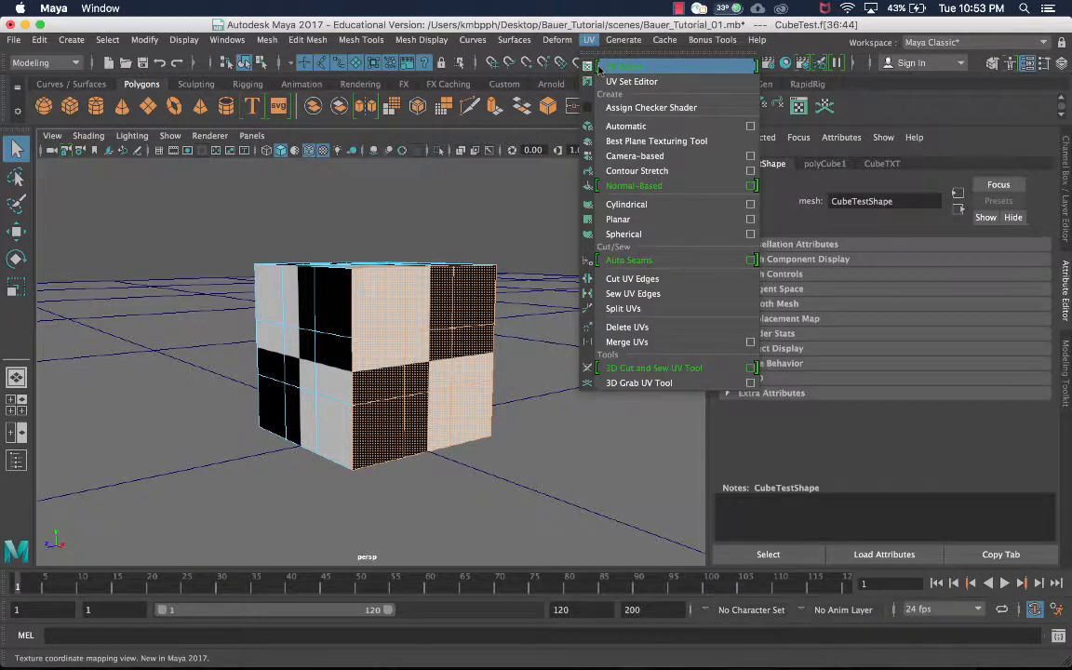
click(652, 69)
scroll(545, 288, down, 3)
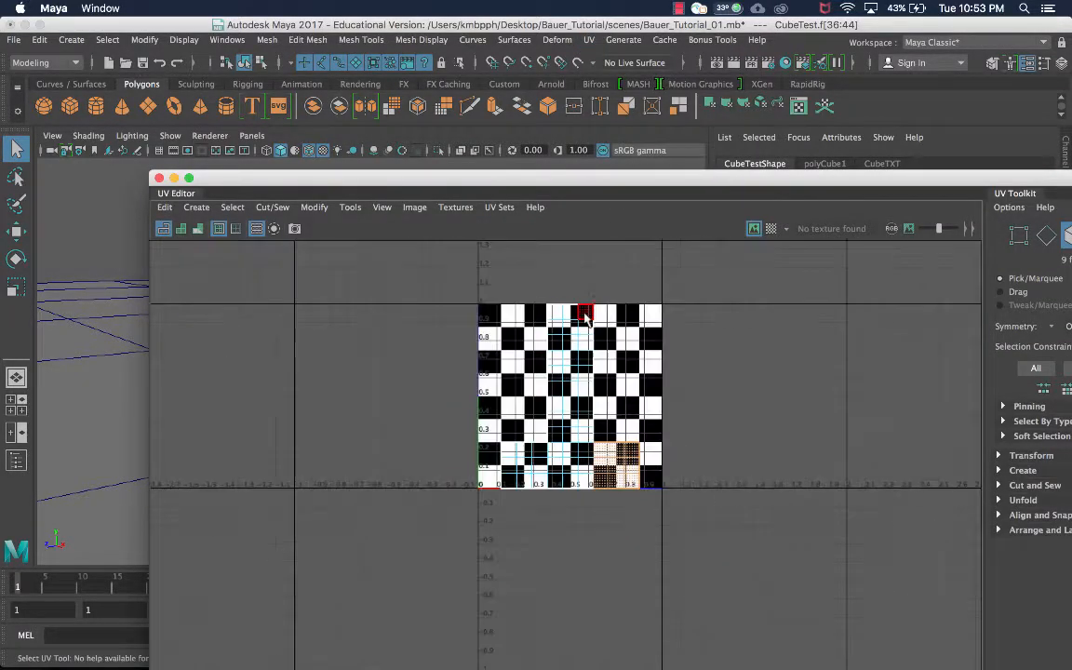
Resize and position the UV Editor window so the cube's selected faces can be seen beside the UV layout
drag(549, 193, 769, 184)
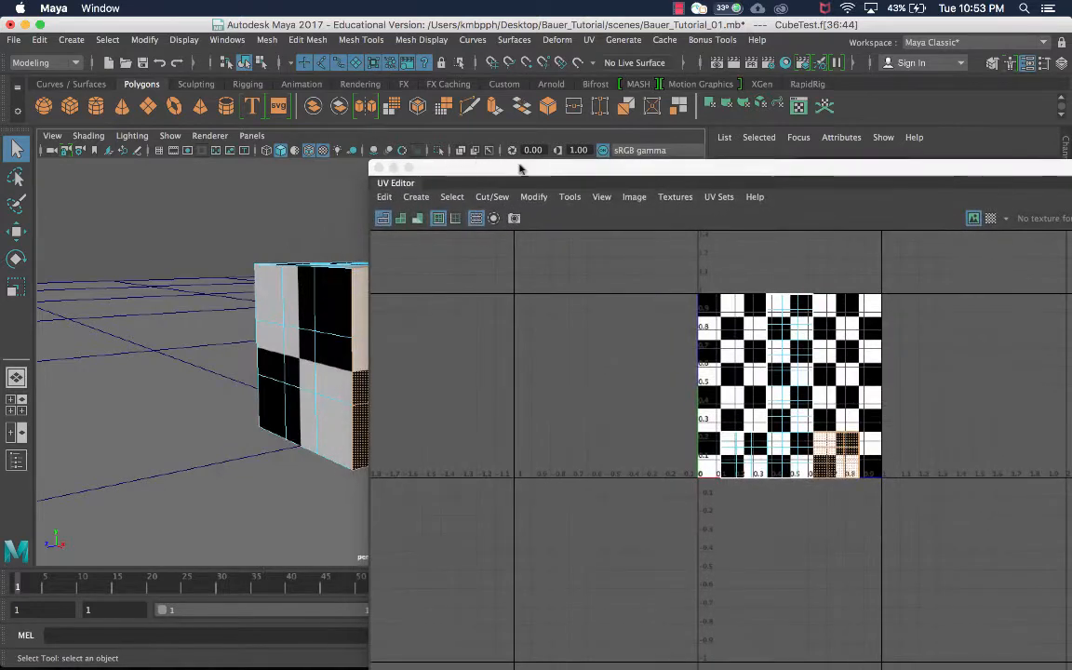
drag(370, 158, 559, 200)
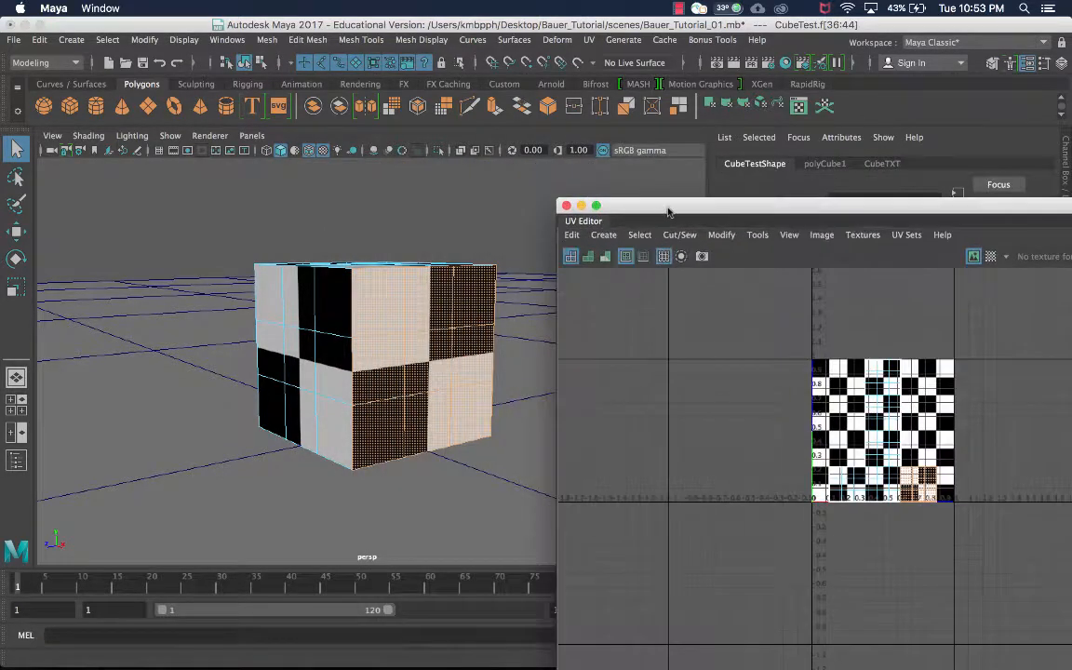
drag(669, 208, 561, 176)
scroll(694, 321, up, 3)
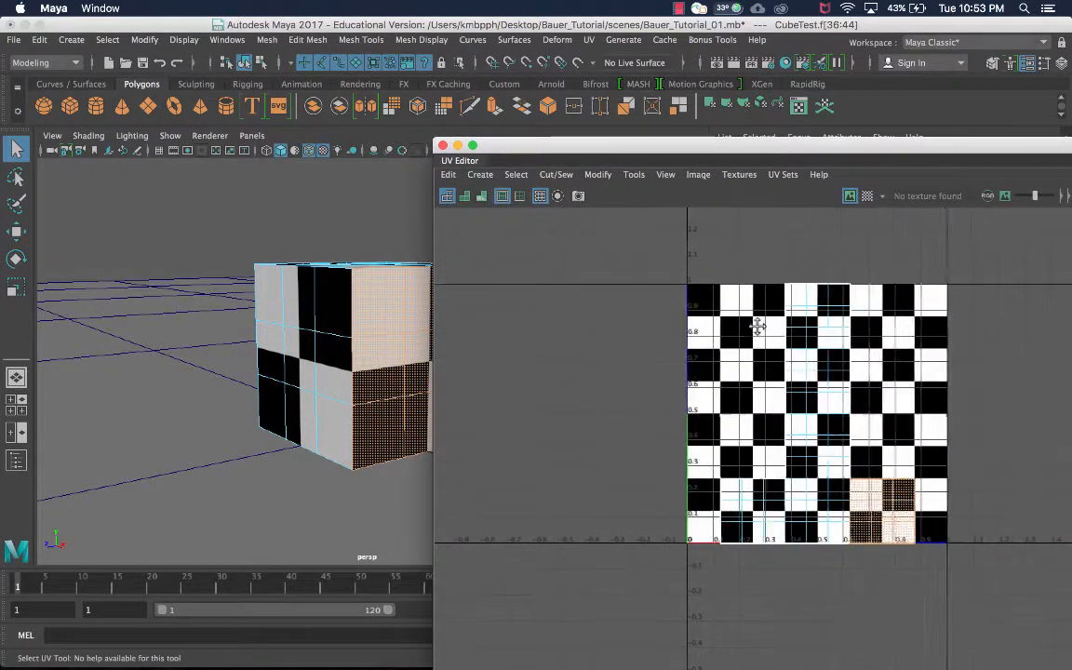
alt+drag(317, 251, 229, 245)
drag(605, 149, 508, 107)
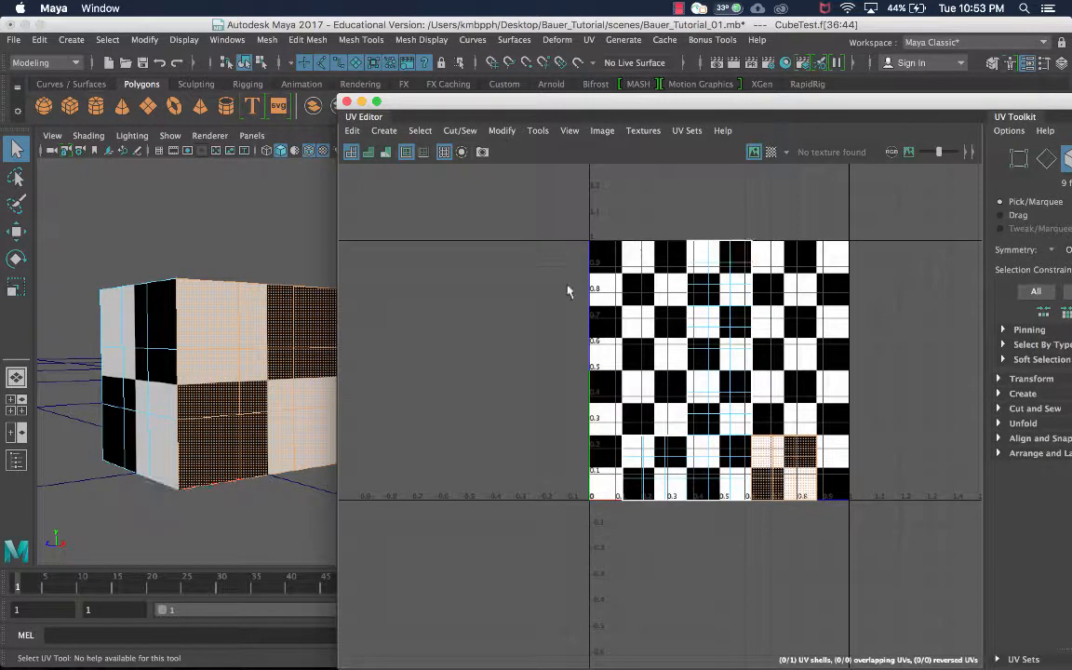
Turn off the checker image display behind the UV layout in the UV Editor
click(753, 152)
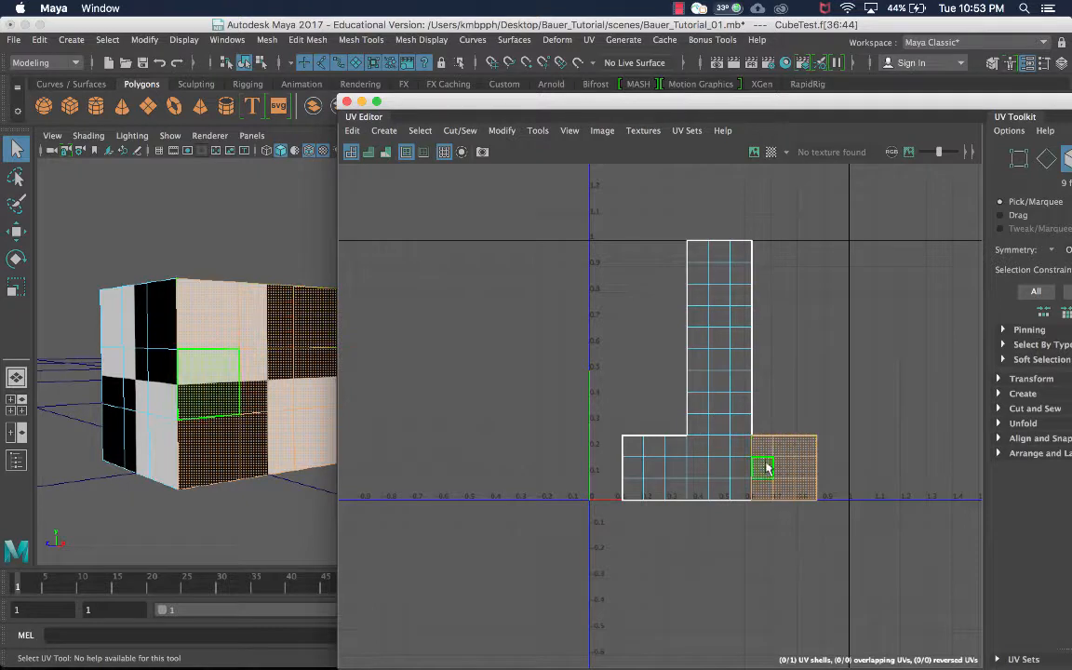
click(245, 238)
alt+drag(244, 238, 232, 280)
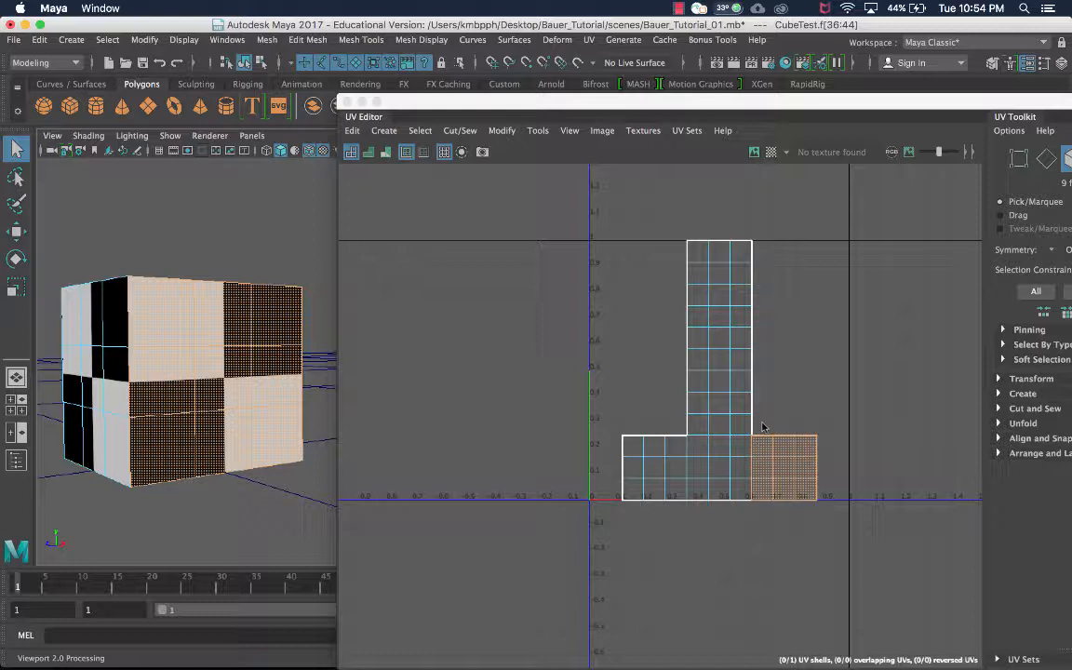
click(532, 160)
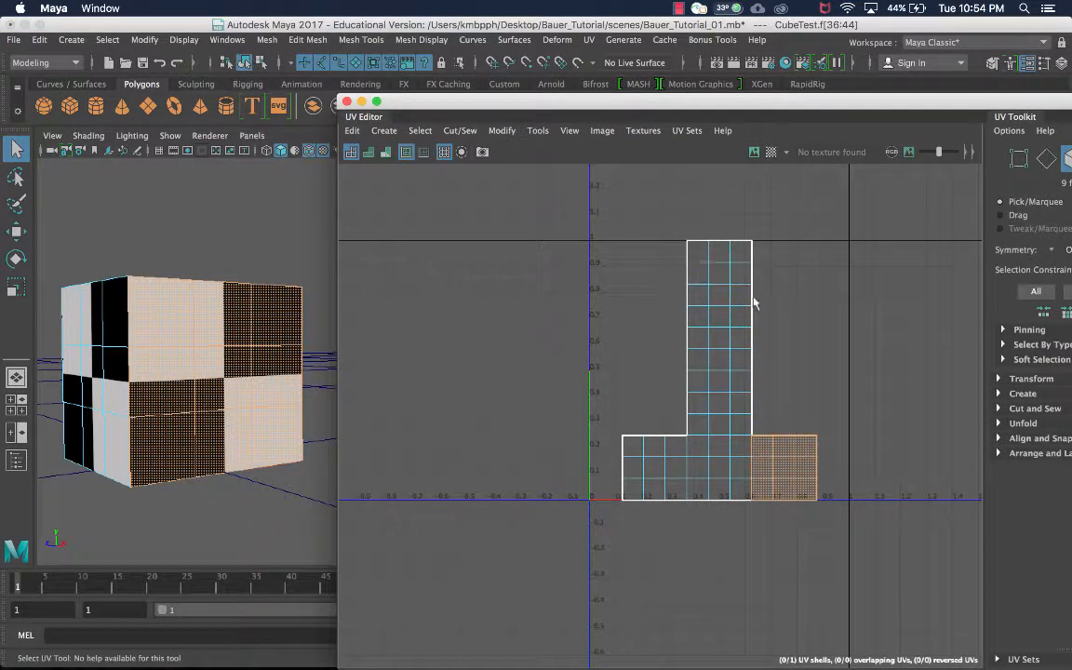
right_click(712, 304)
mouse_move(714, 305)
right_down()
mouse_move(712, 260)
mouse_move(757, 291)
mouse_move(740, 284)
mouse_move(700, 341)
mouse_move(654, 315)
mouse_move(614, 270)
mouse_move(572, 256)
mouse_move(712, 284)
mouse_move(689, 298)
mouse_move(652, 279)
mouse_move(716, 307)
right_up()
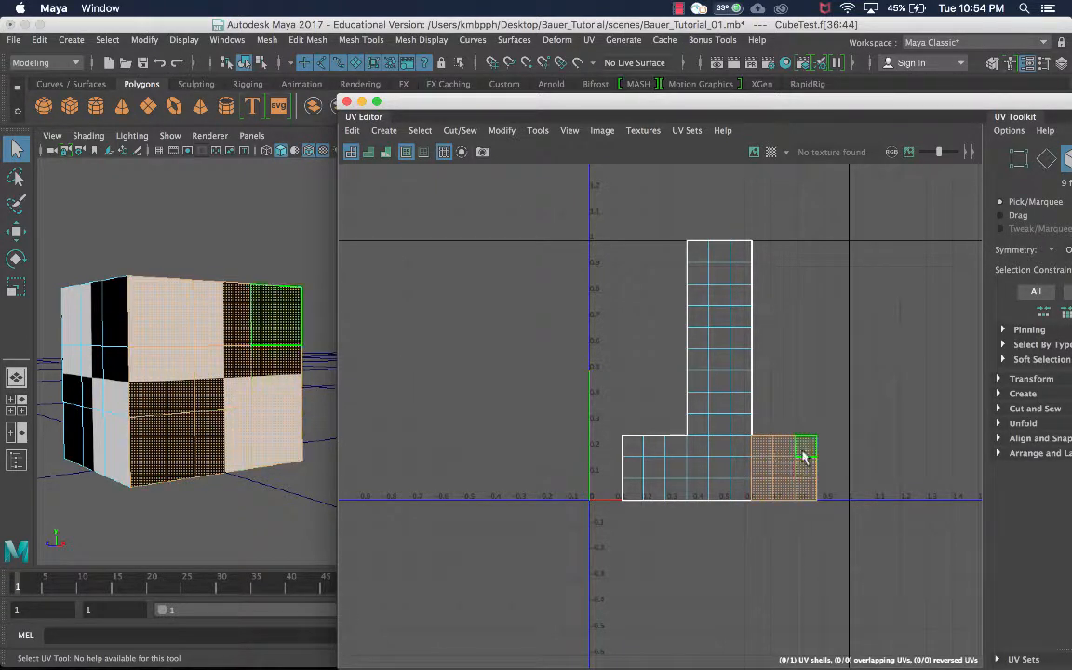
Apply a planar UV projection to the nine selected faces on the cube's positive X side
scroll(838, 476, down, 1)
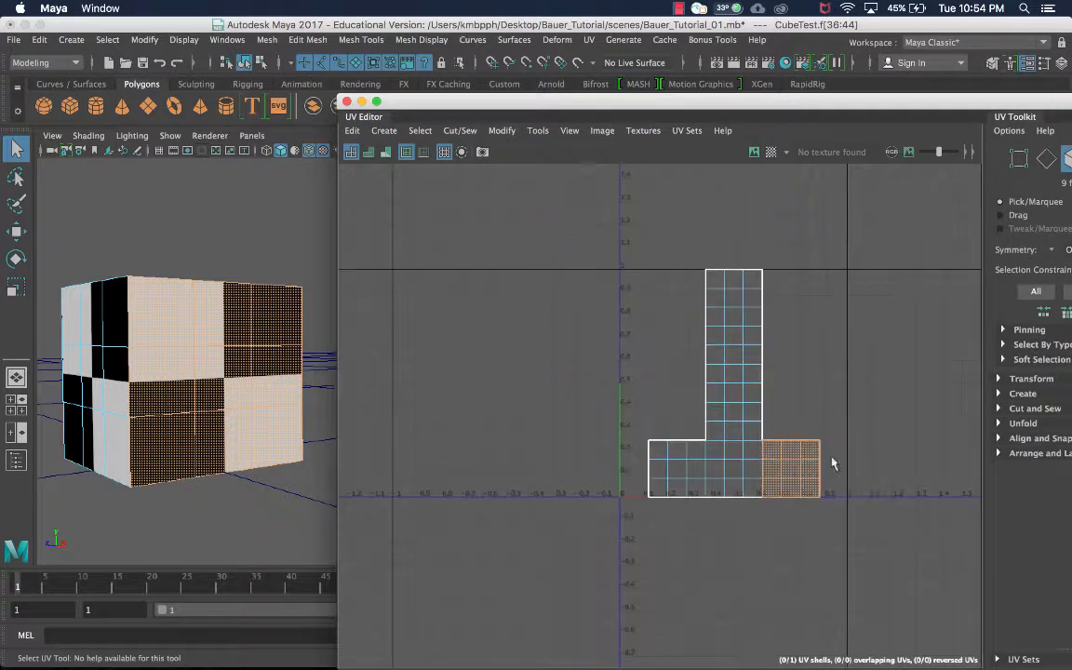
click(589, 40)
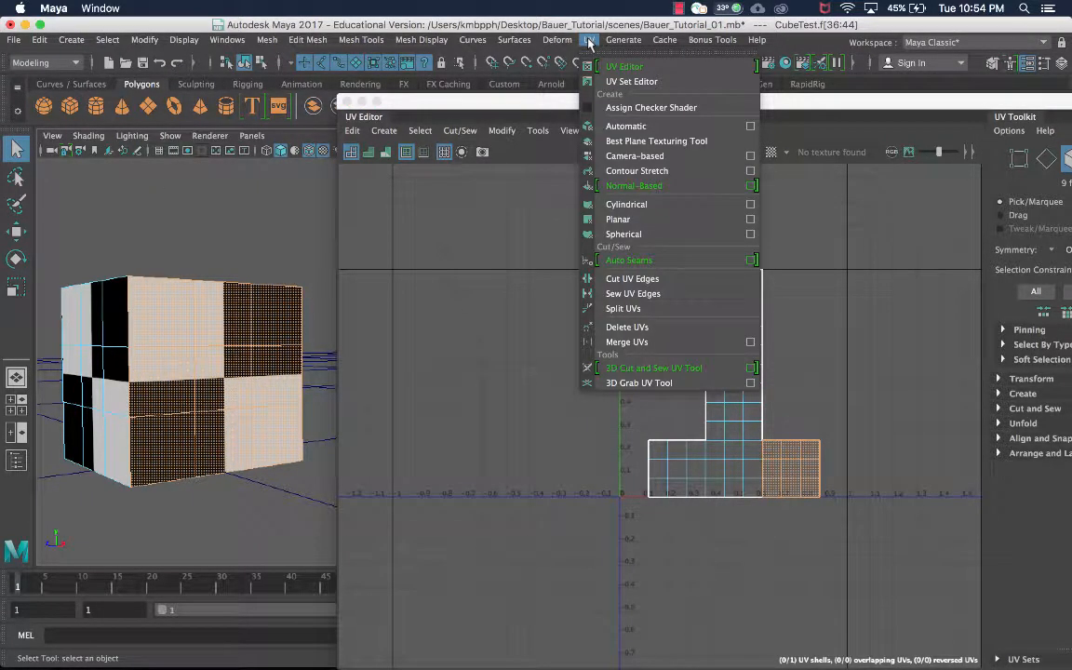
click(658, 226)
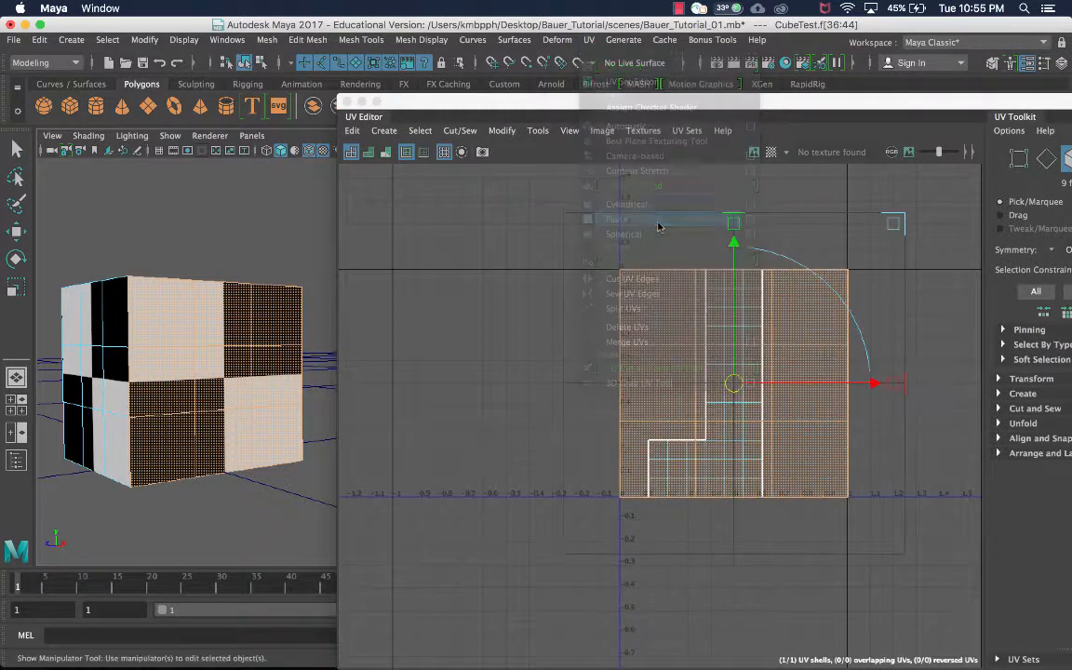
Minimize the UV Editor and examine the planar checker projection on the cube's positive X side from several angles
alt+drag(261, 345, 277, 353)
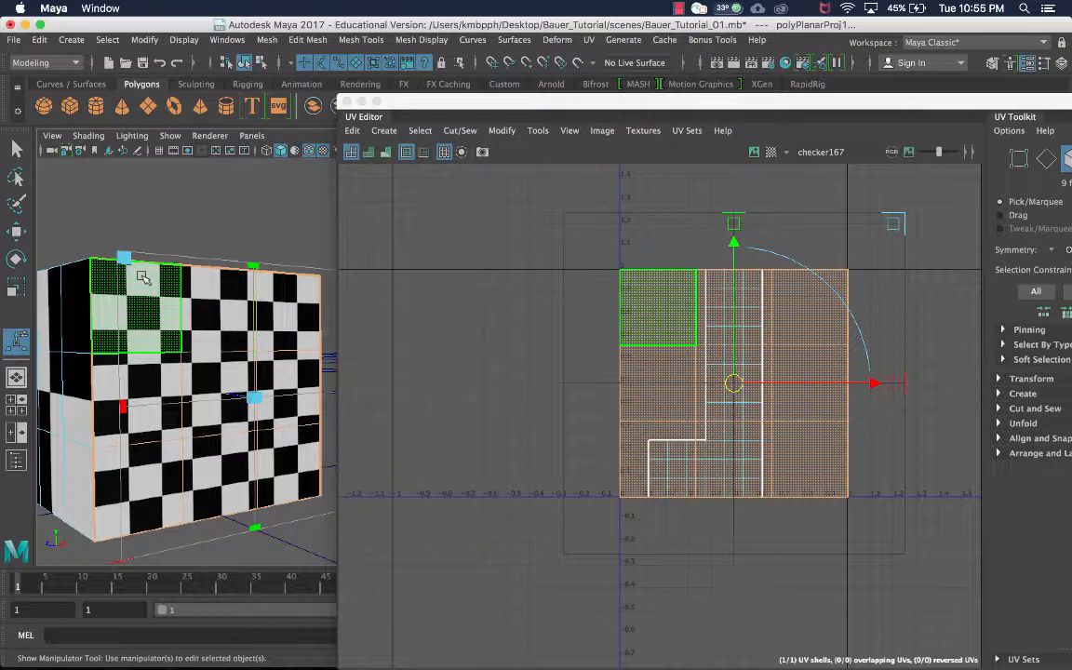
click(361, 100)
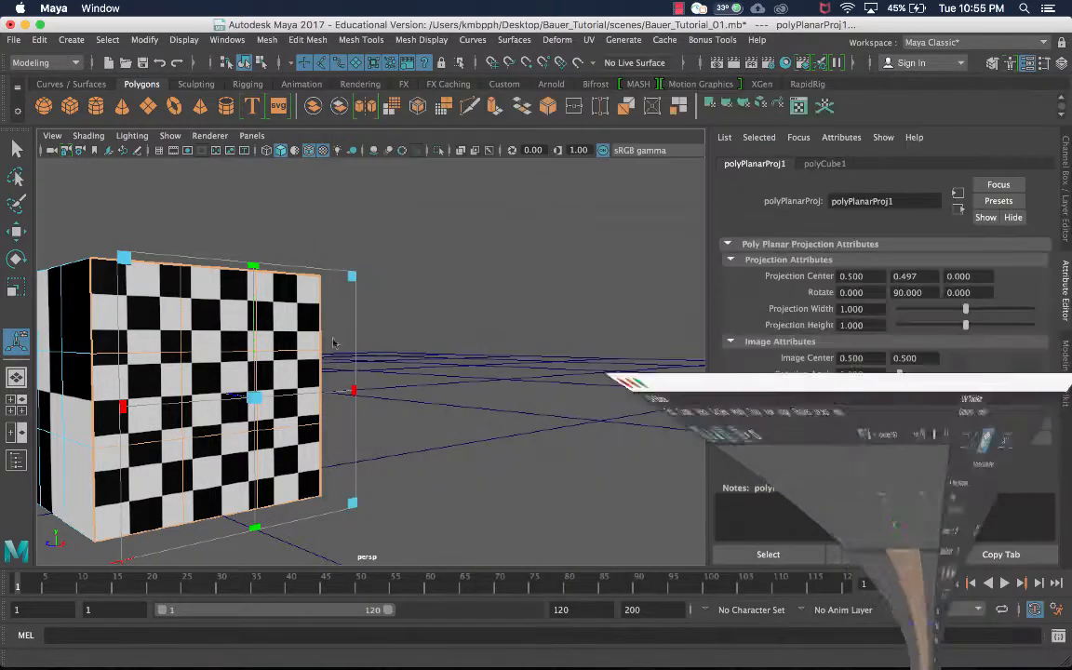
alt+drag(349, 273, 407, 299)
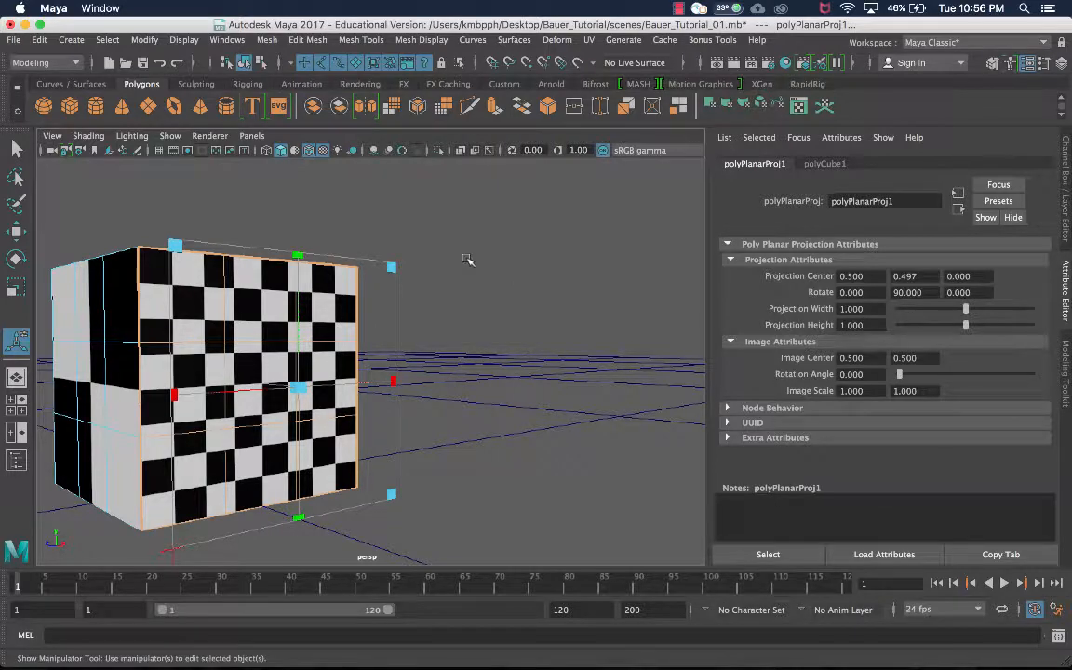
alt+middle_drag(316, 264, 416, 252)
alt+drag(432, 228, 473, 228)
alt+drag(562, 193, 591, 219)
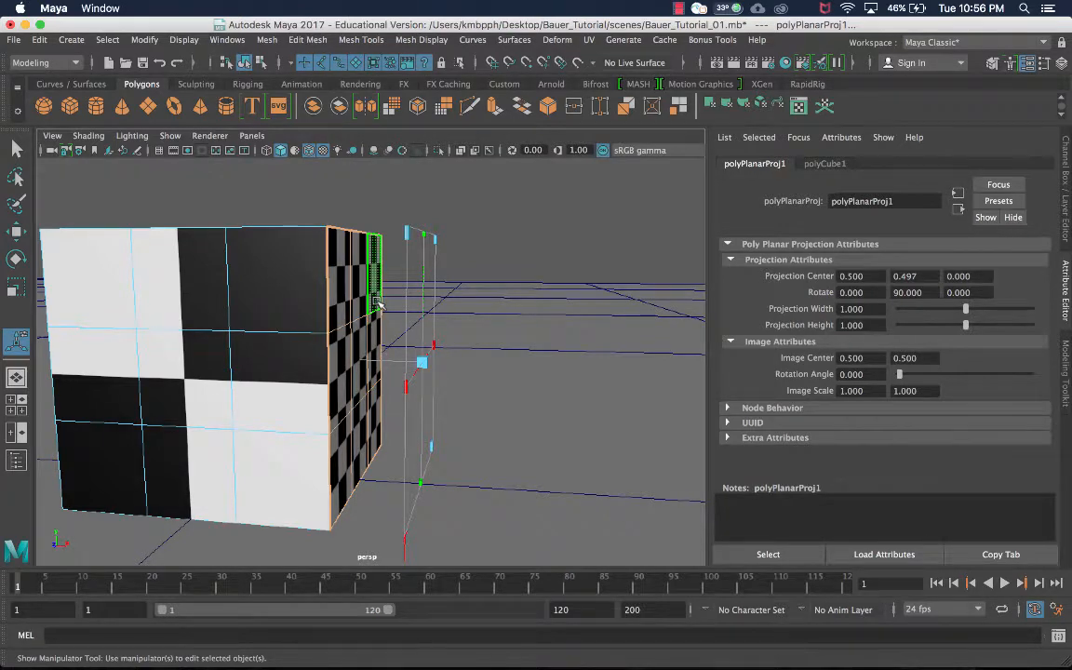
alt+drag(389, 231, 487, 383)
scroll(401, 375, up, 3)
scroll(540, 376, down, 10)
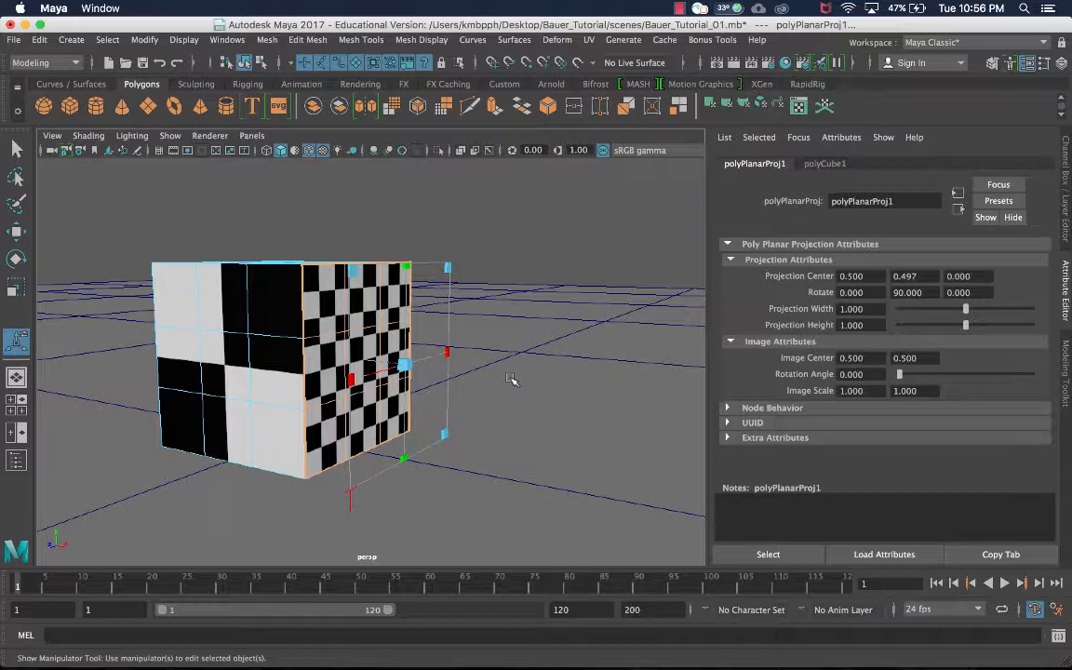
alt+drag(497, 279, 476, 294)
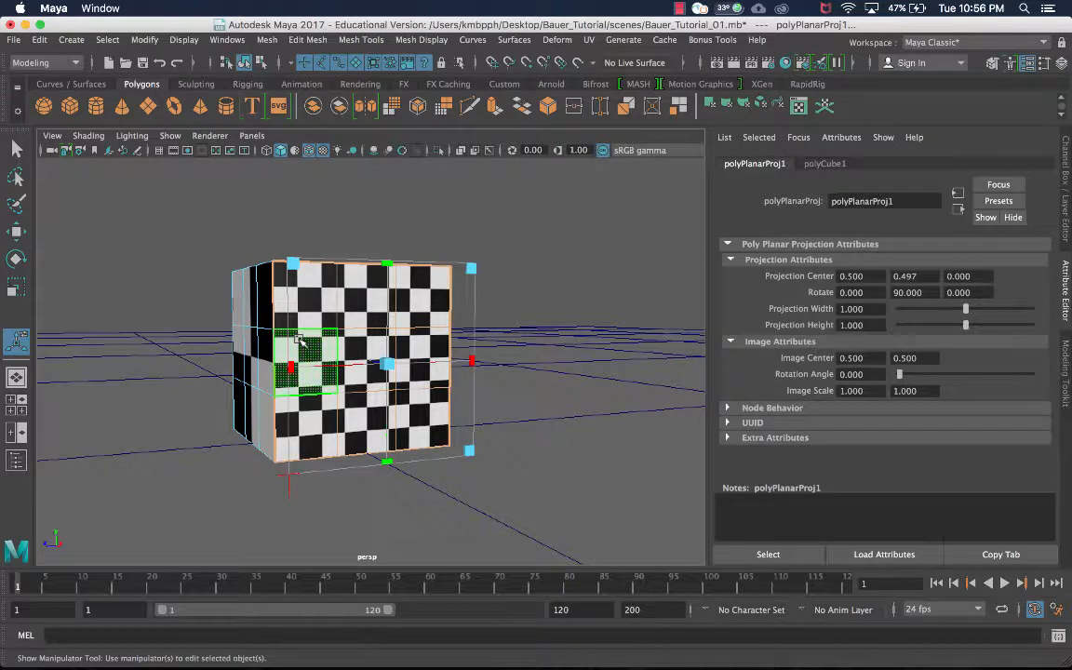
Restore the UV Editor and move the projected square shell up out of the 0–1 tile, apart from the remaining cube UVs
mouse_move(484, 668)
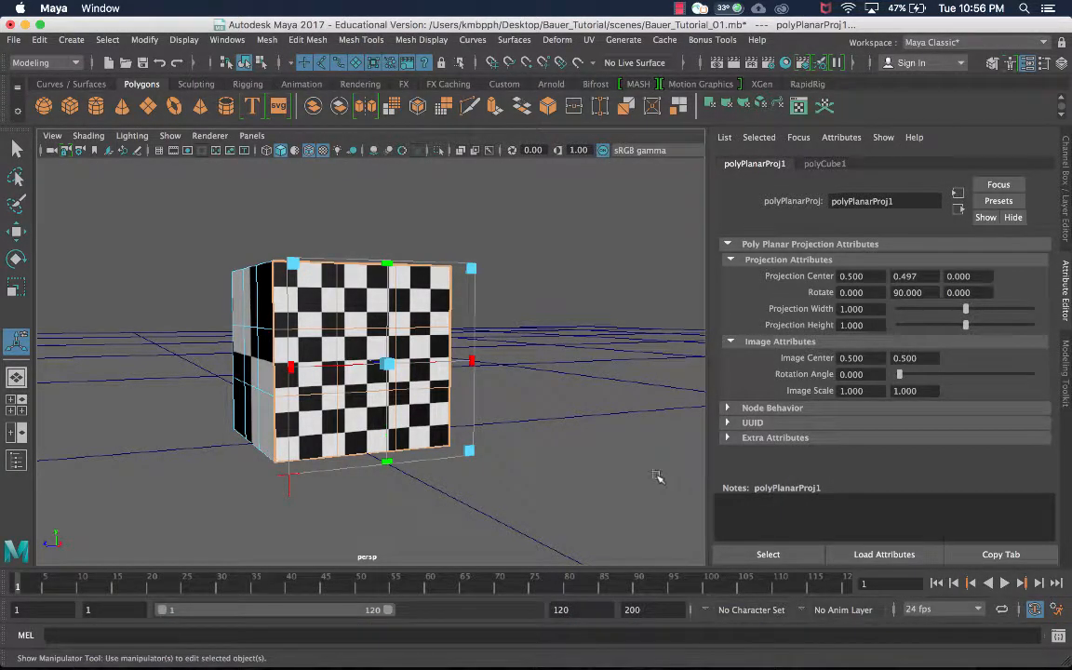
mouse_move(882, 667)
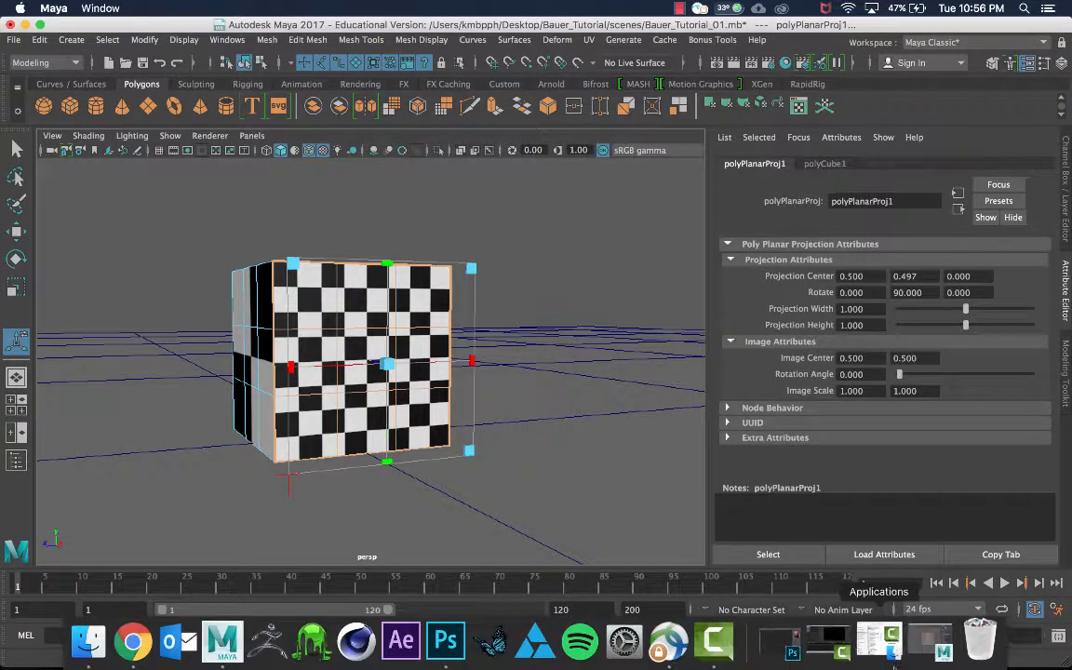
click(927, 650)
scroll(756, 214, down, 6)
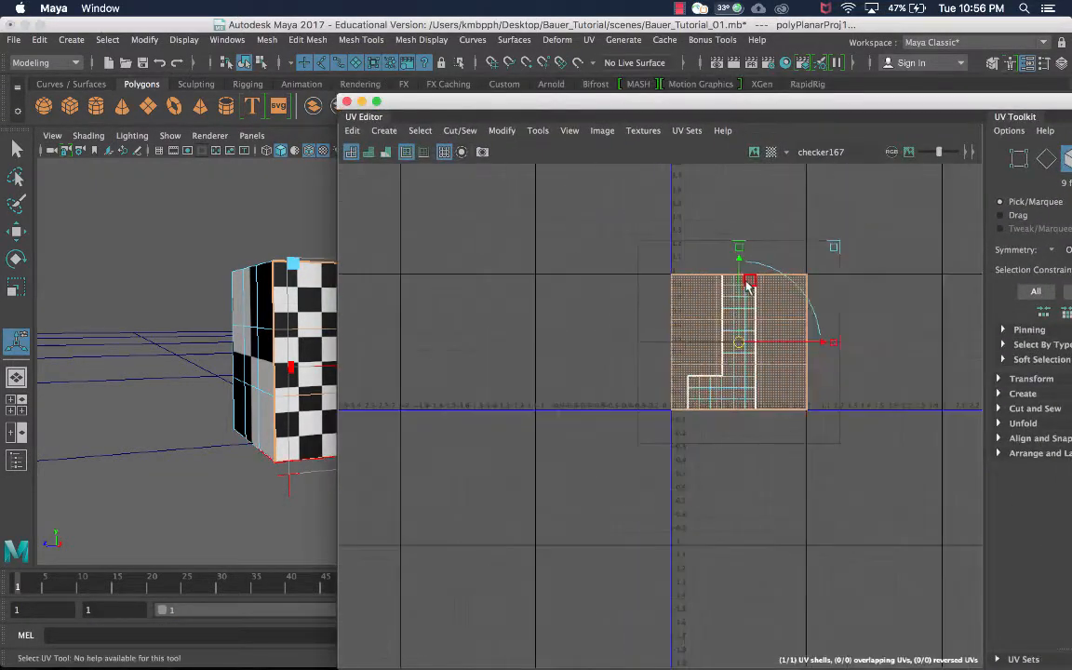
alt+middle_drag(739, 301, 687, 374)
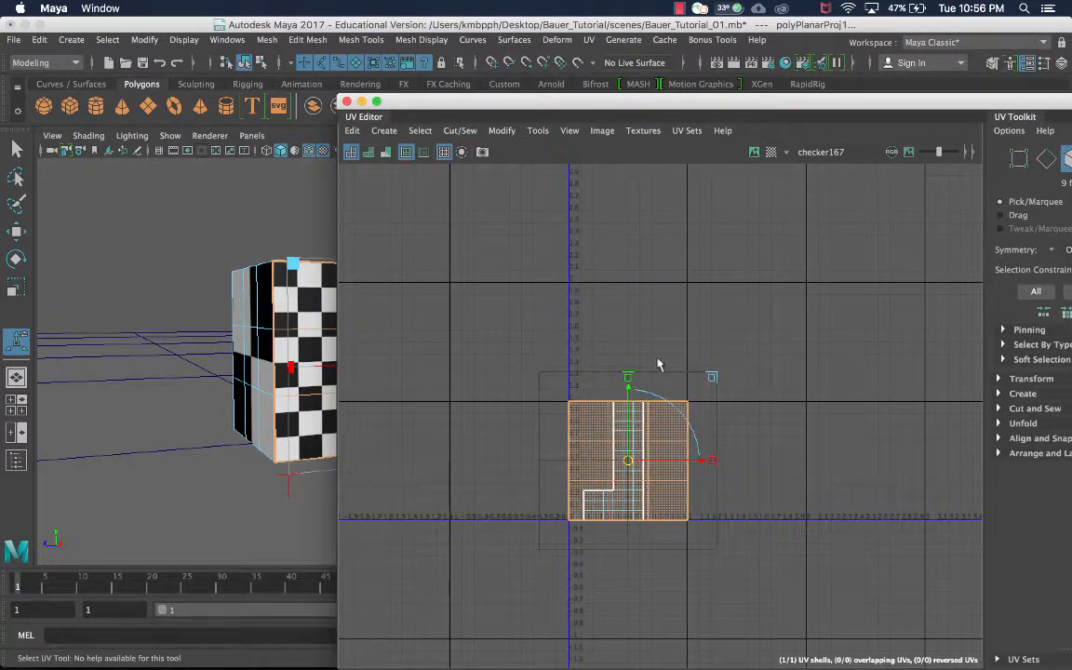
scroll(647, 336, down, 3)
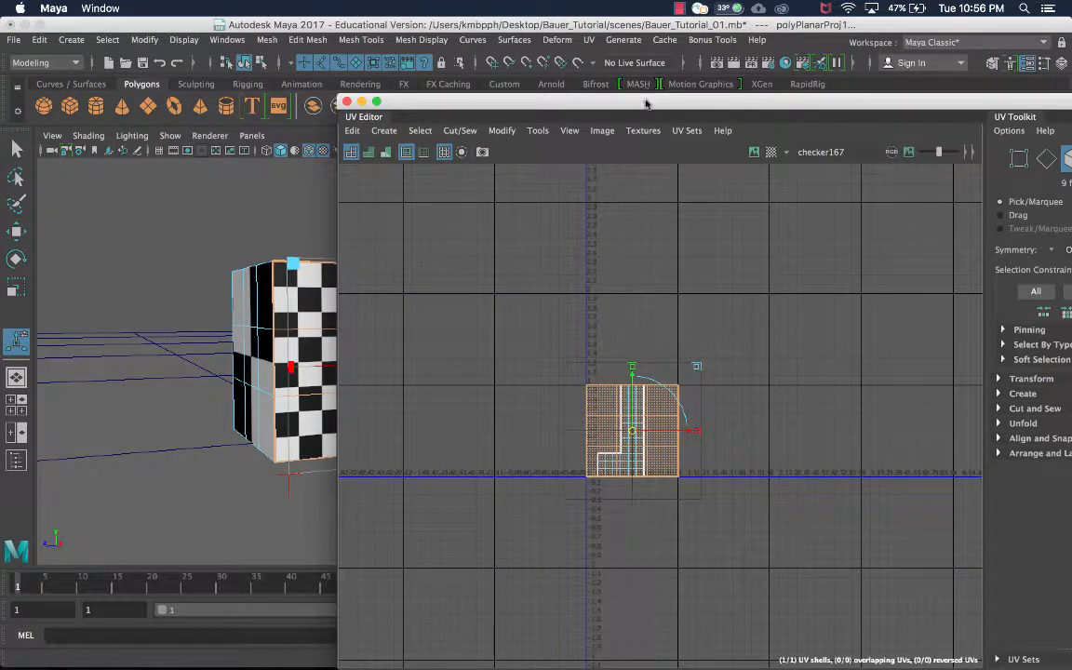
click(601, 402)
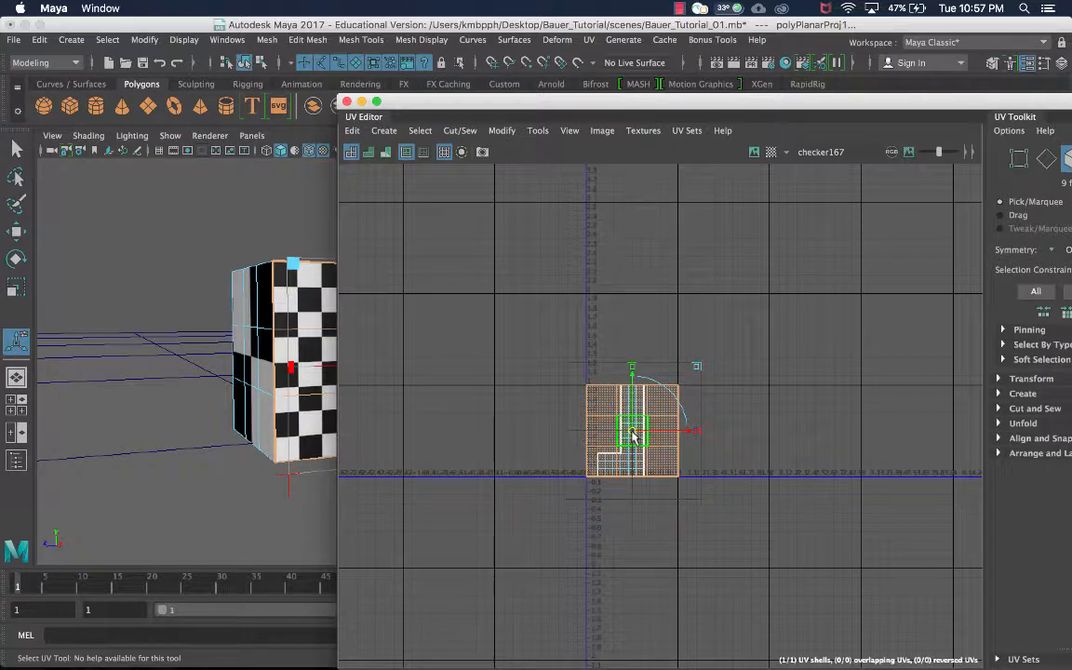
drag(633, 436, 579, 284)
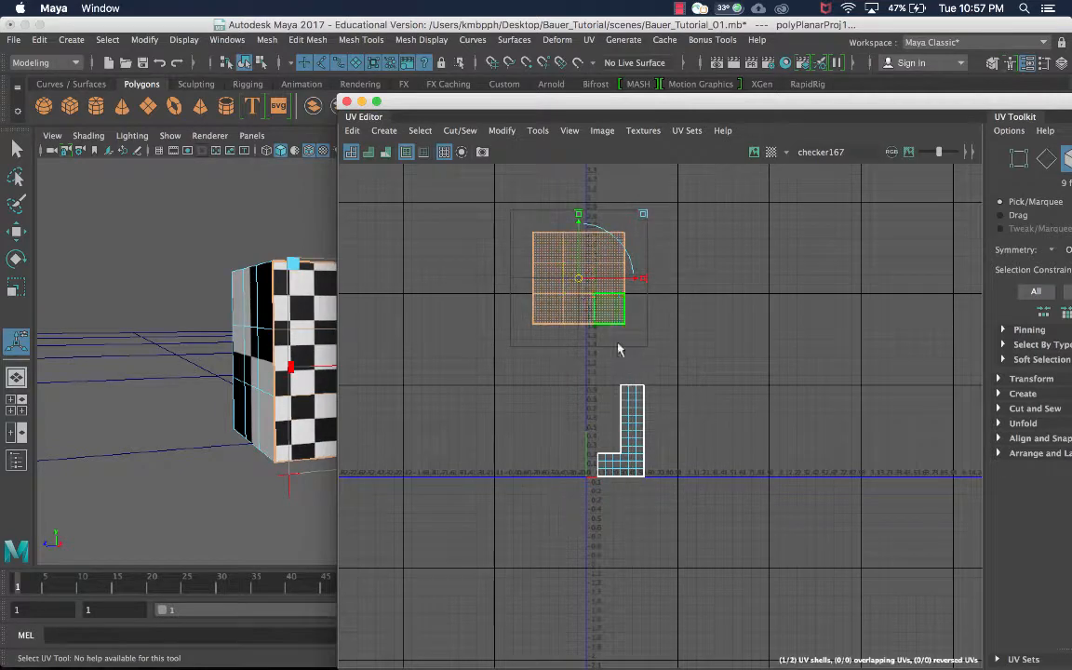
Shift the square UV shell slightly farther up while watching the checker on the cube, and clear the selection
click(294, 240)
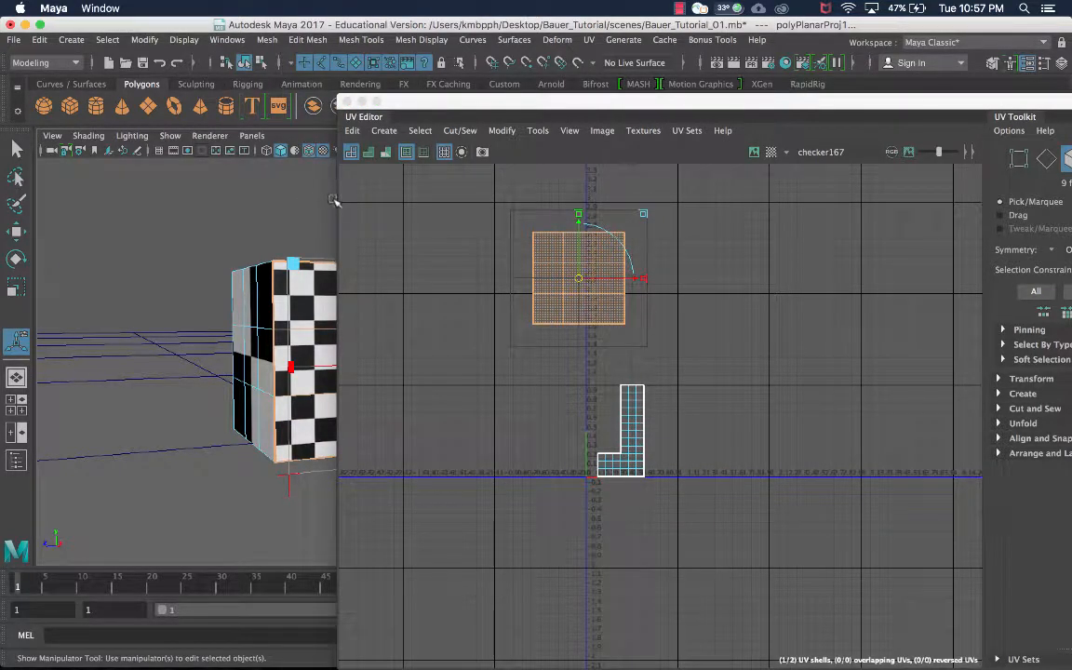
alt+drag(326, 202, 140, 197)
drag(577, 284, 574, 256)
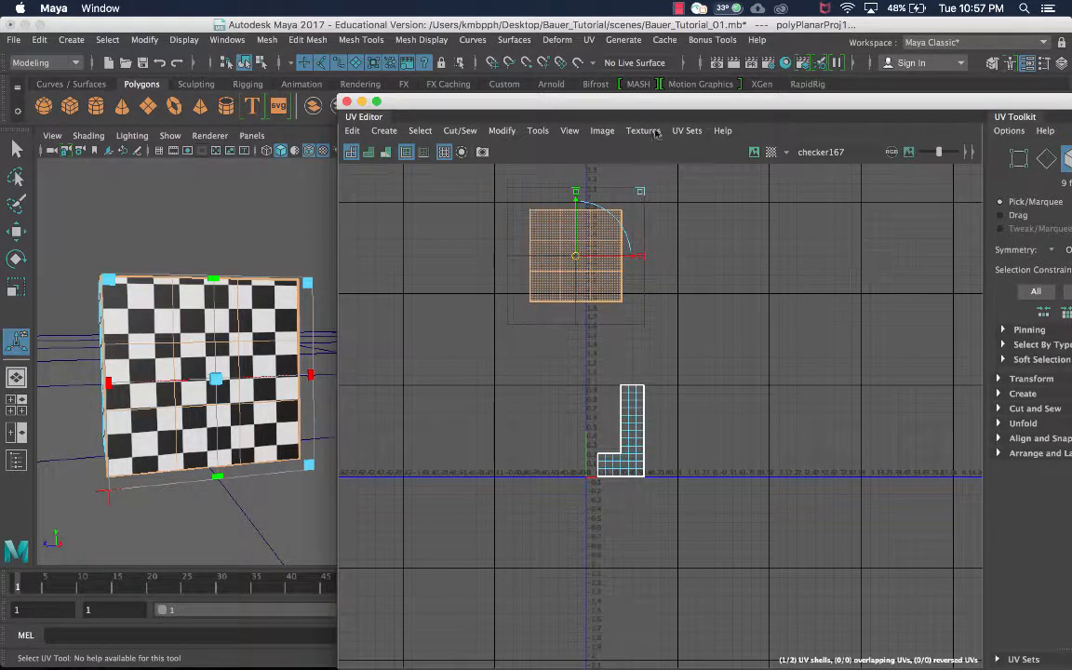
drag(577, 257, 569, 261)
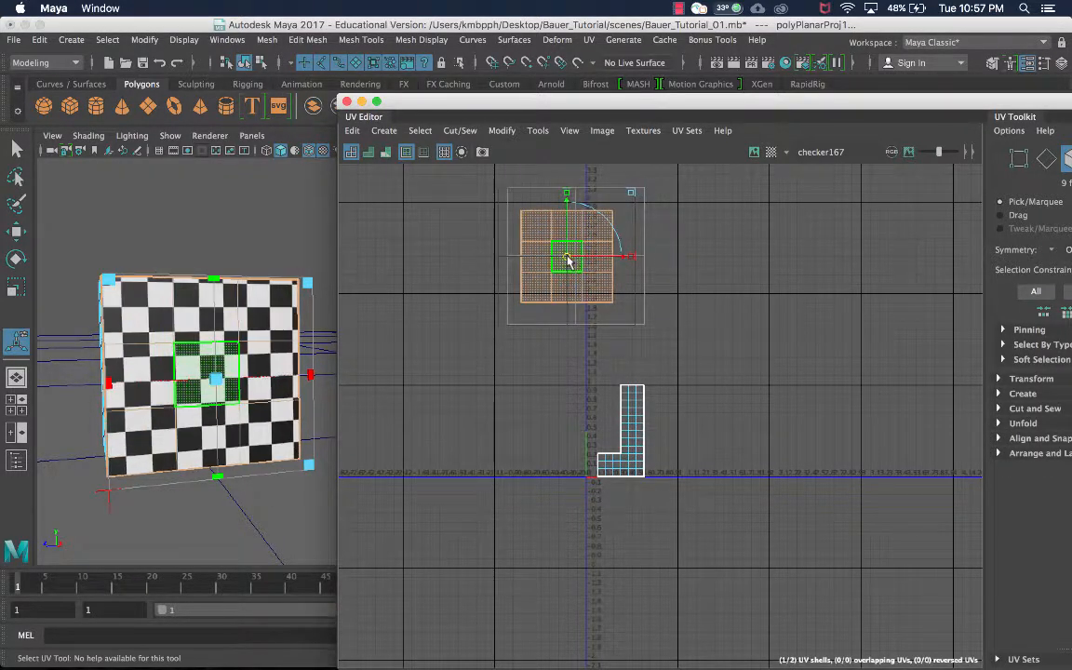
click(719, 316)
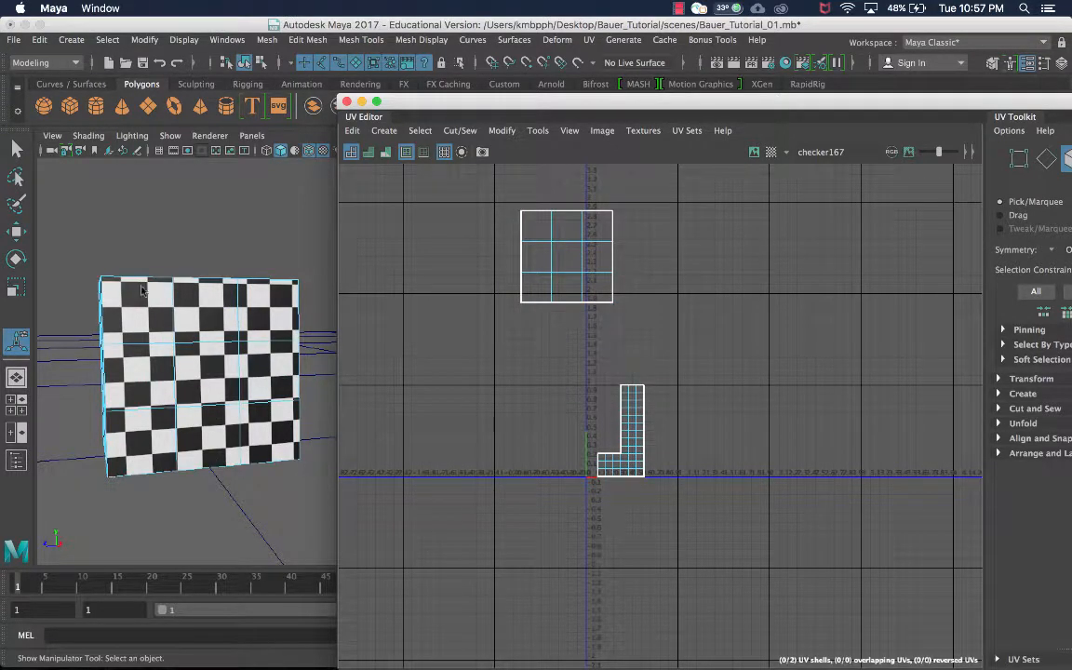
Select all nine faces on the cube's positive Z side with the Select tool
alt+right_drag(235, 240, 195, 270)
alt+drag(196, 270, 242, 243)
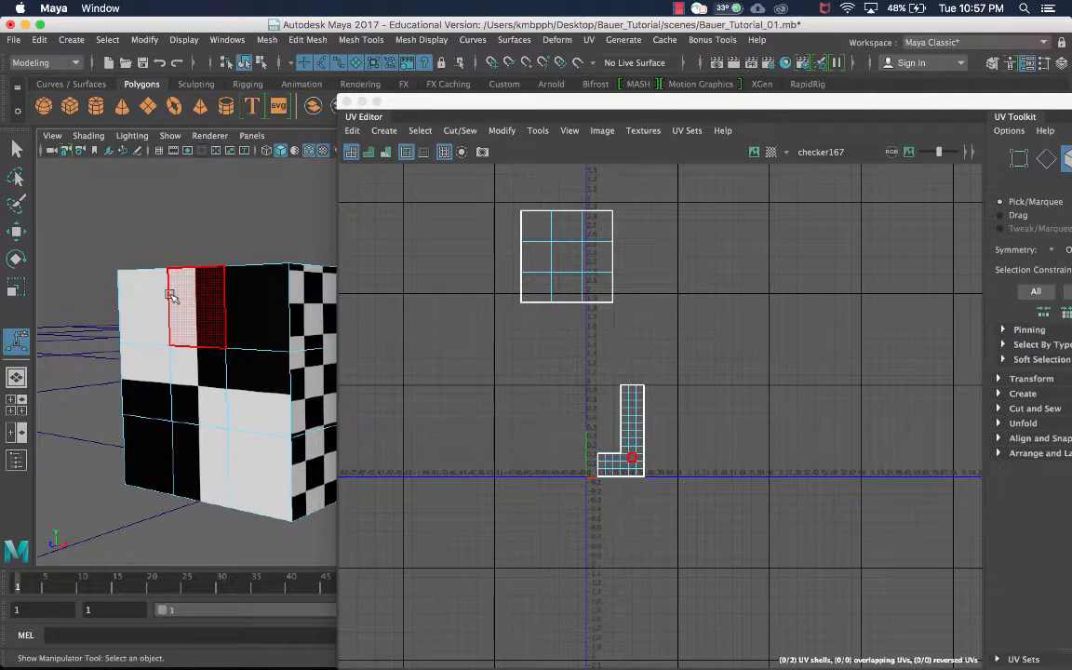
click(153, 298)
key(q)
shift+click(188, 303)
shift+click(251, 303)
shift+click(253, 365)
shift+click(149, 435)
shift+click(191, 439)
shift+click(247, 450)
alt+drag(234, 238, 196, 270)
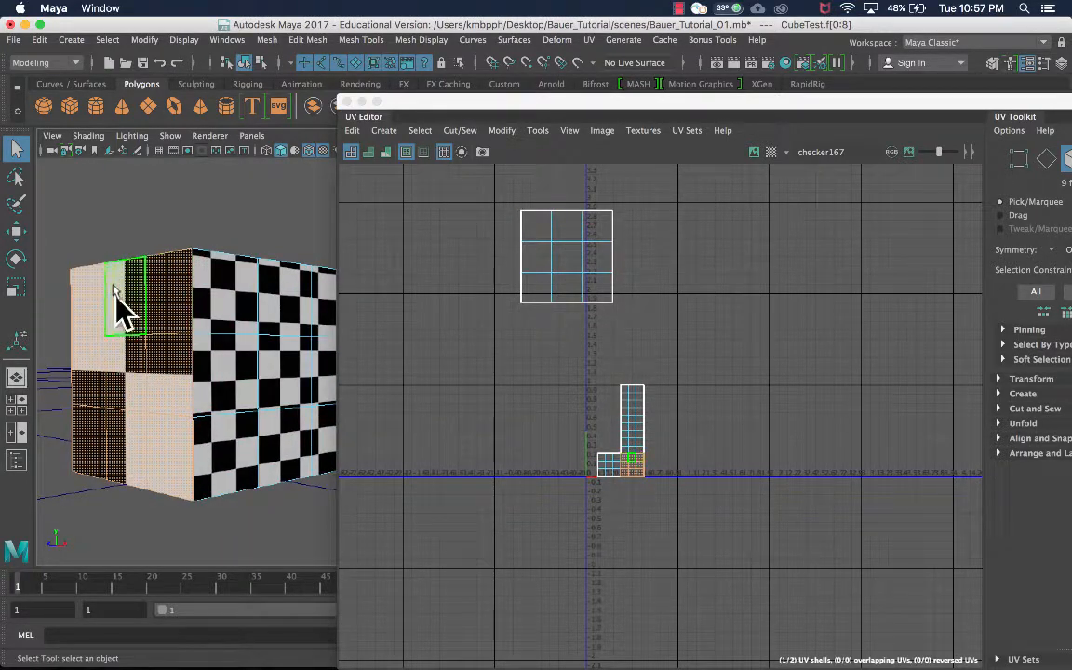
Examine where the selected positive Z faces and the corner edge shared with the projected side lie in the UV layout
scroll(649, 475, up, 2)
scroll(648, 475, up, 2)
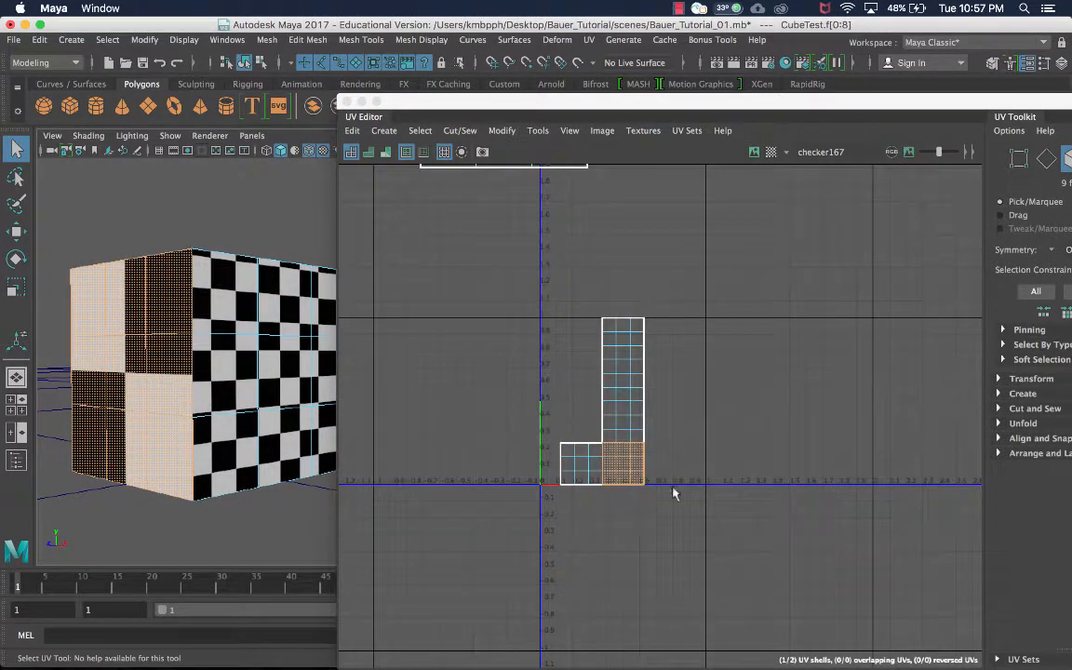
scroll(628, 466, down, 1)
scroll(582, 348, down, 2)
alt+middle_drag(614, 290, 616, 375)
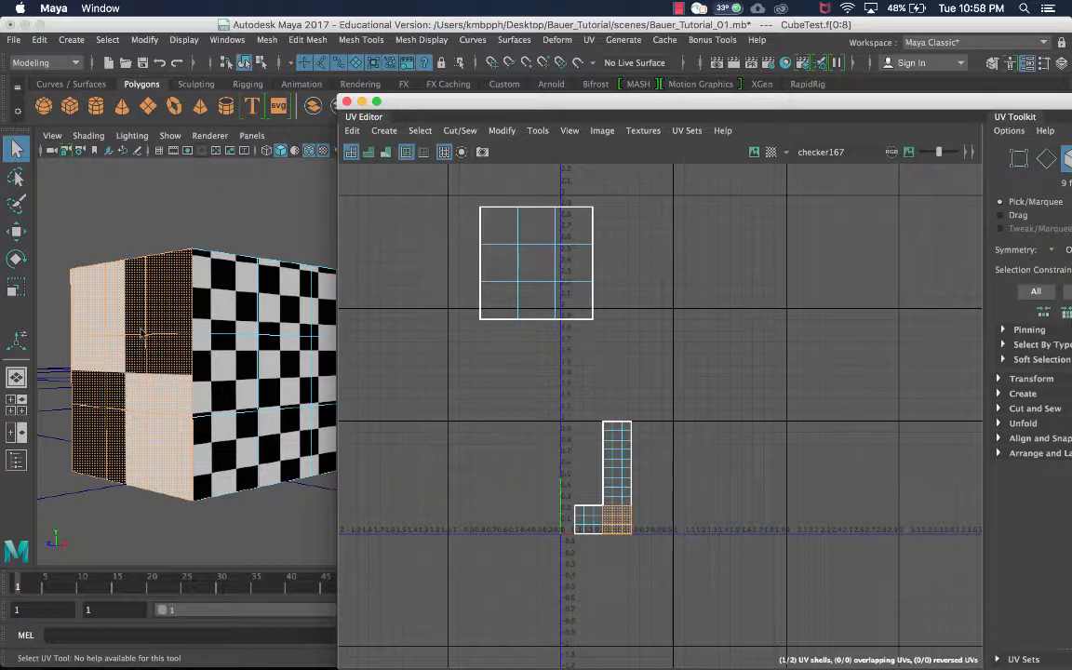
right_click(184, 243)
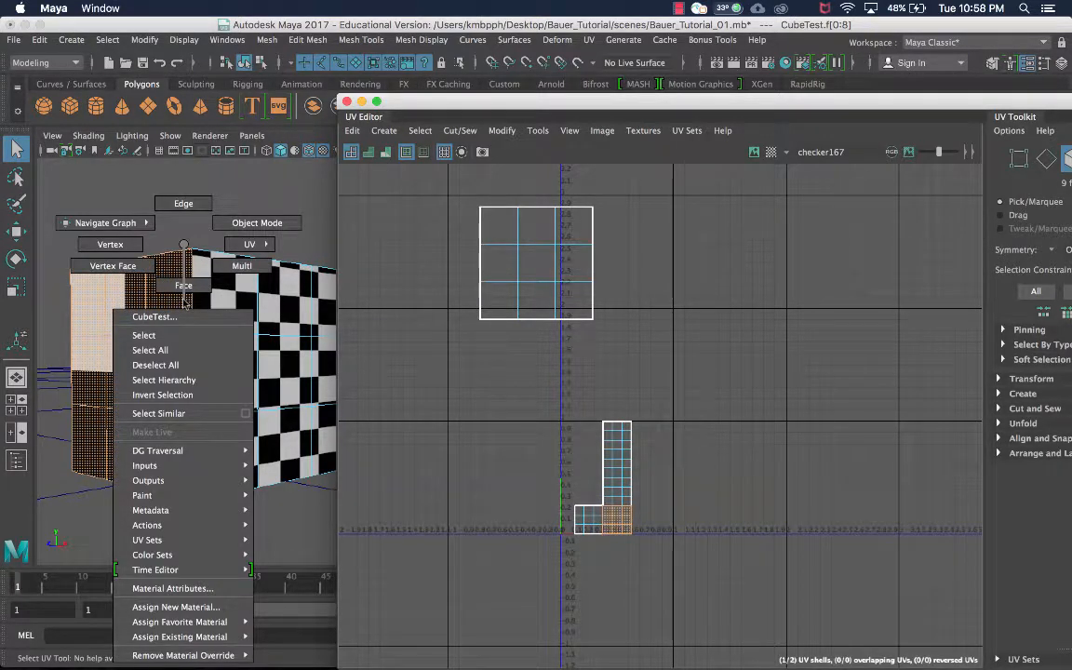
click(183, 202)
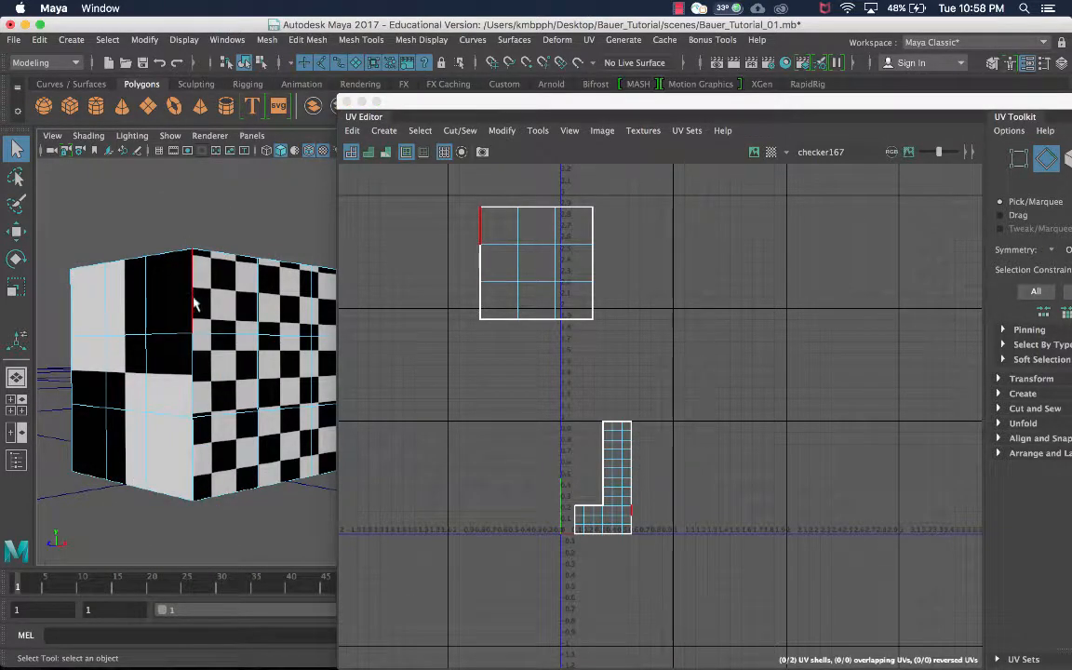
right_drag(193, 296, 195, 311)
Apply a planar UV projection to the nine selected faces on the cube's positive Z side
click(590, 40)
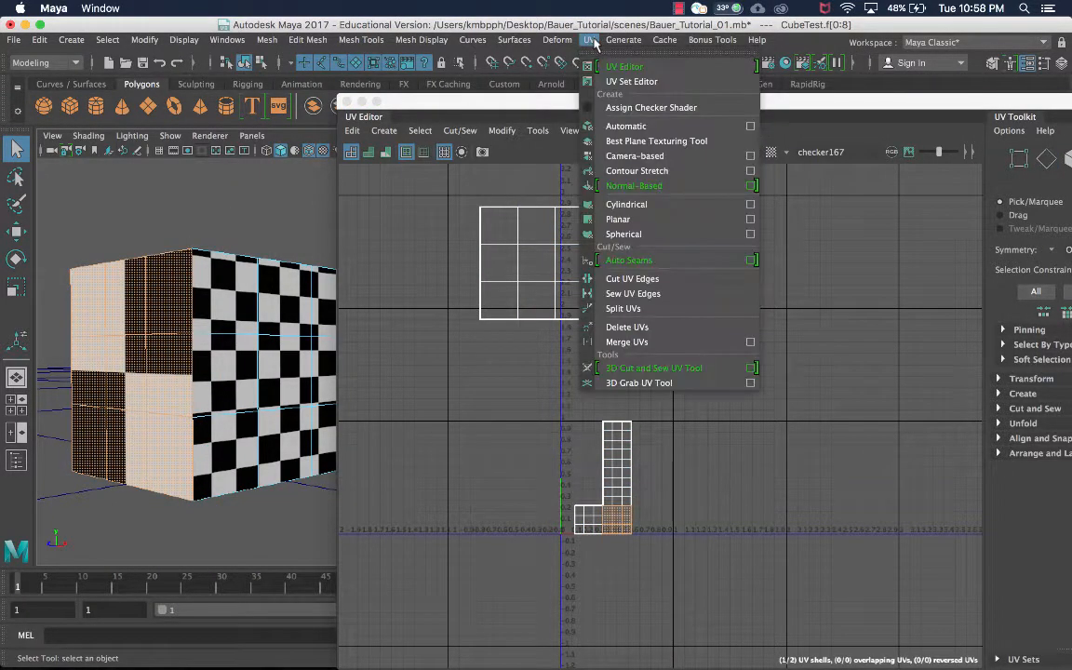
click(200, 27)
shift+right_drag(143, 315, 249, 605)
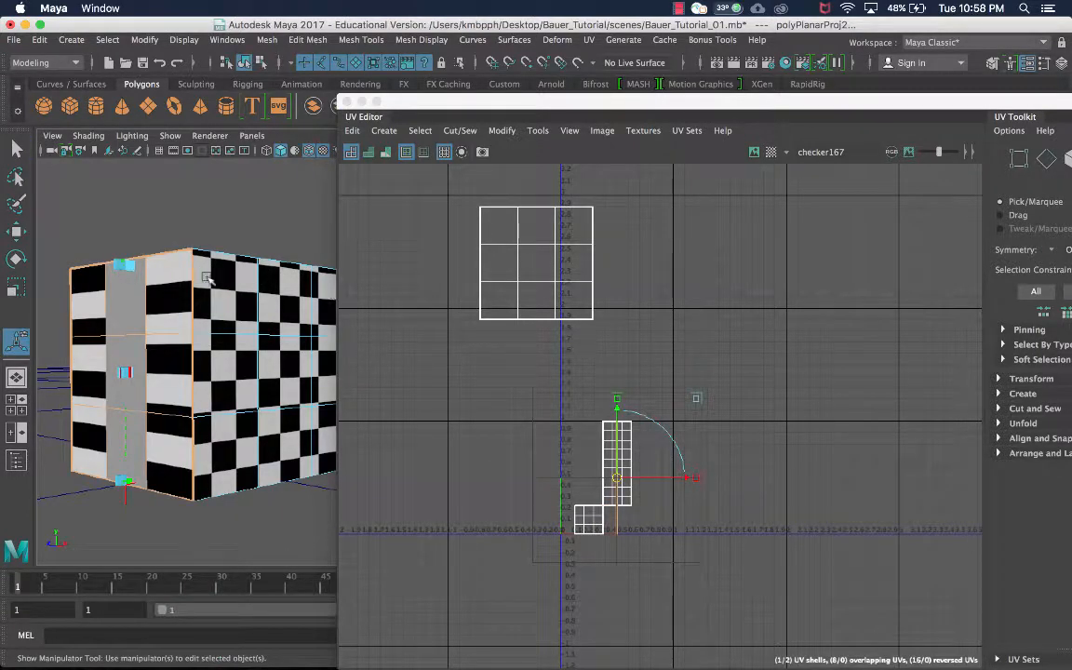
Minimize the UV Editor and inspect the new projection on the cube's positive Z side in the perspective view
alt+middle_drag(203, 270, 304, 281)
alt+drag(304, 281, 238, 272)
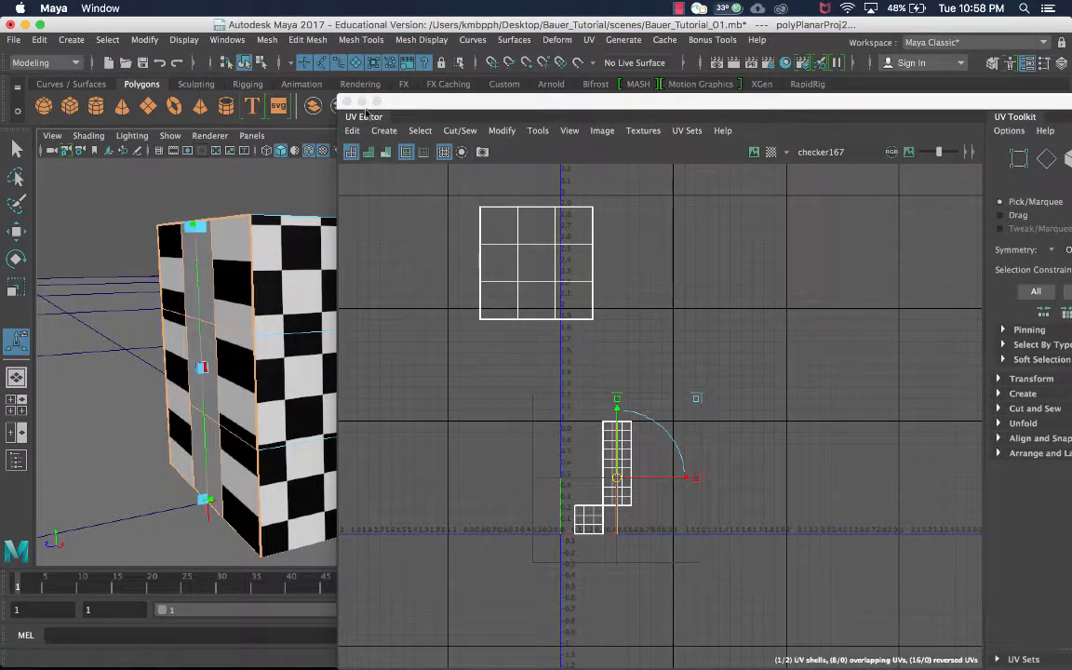
click(361, 102)
alt+drag(313, 239, 366, 245)
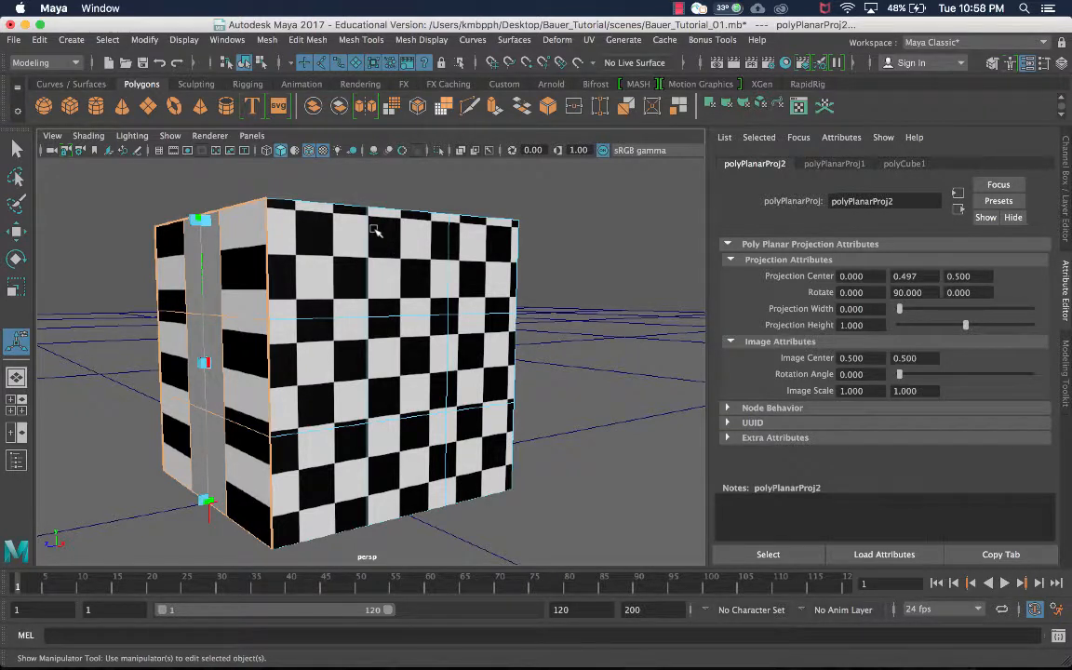
alt+drag(263, 191, 315, 218)
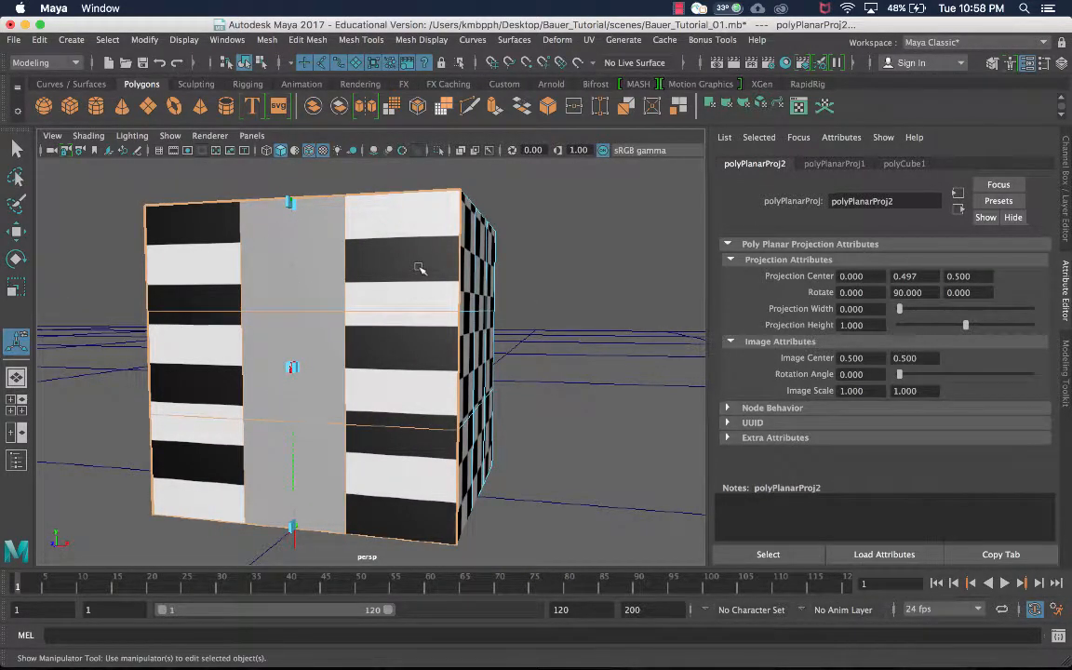
Set the projection width to 1 for the planar projection on the cube's positive Z side
mouse_move(420, 268)
alt+mouse_down()
mouse_move(484, 298)
mouse_move(430, 278)
alt+mouse_up()
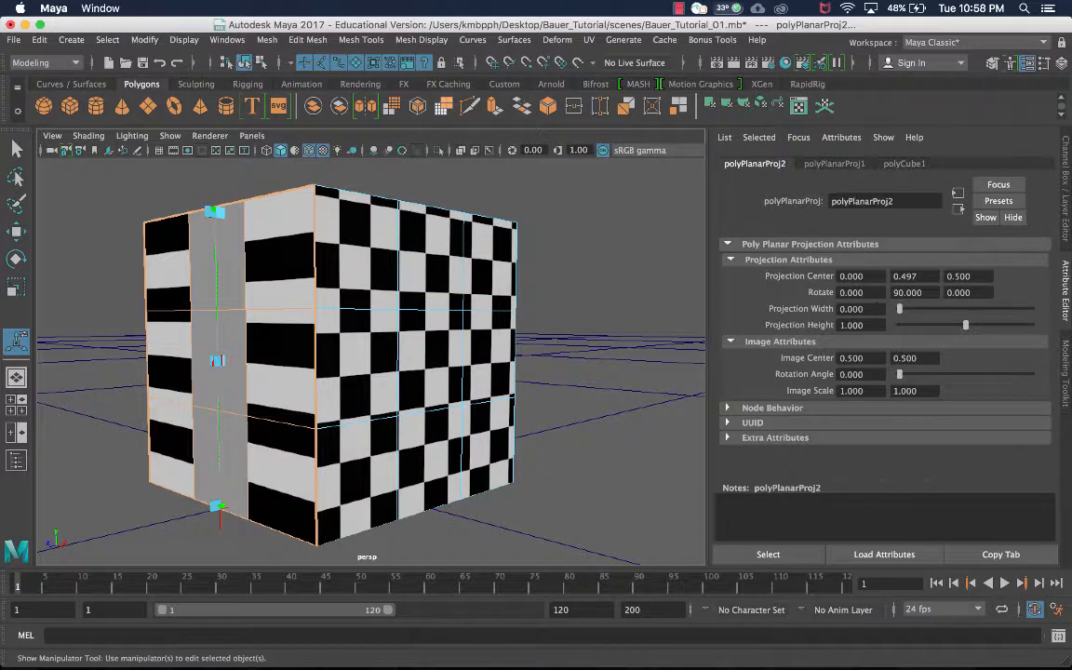
drag(866, 309, 735, 304)
text(1)
key(Return)
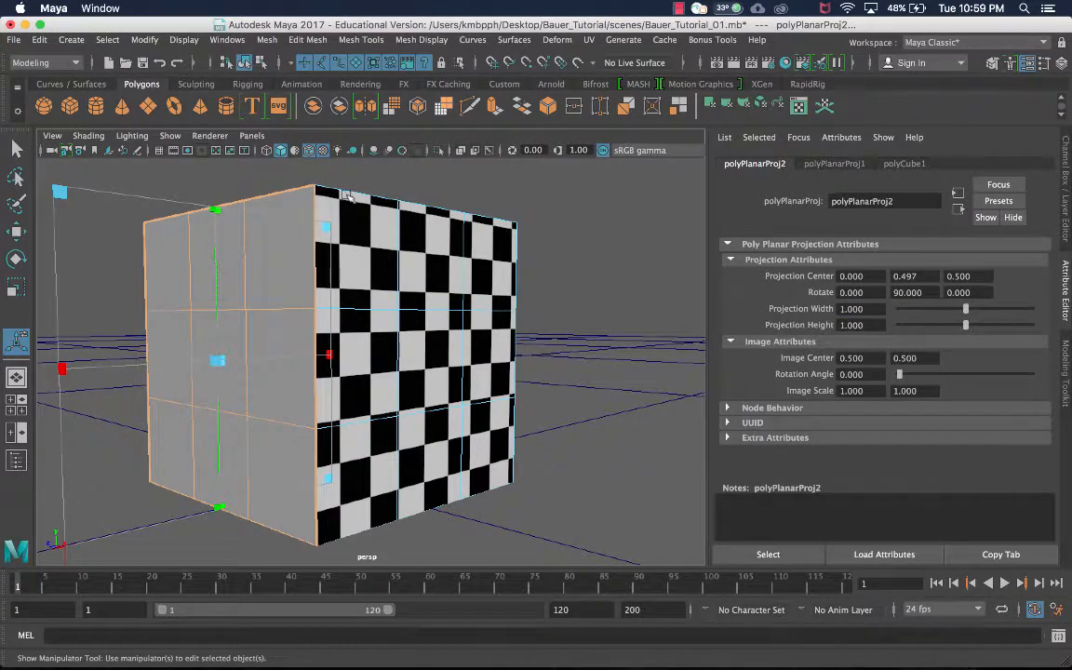
Set the positive Z projection's Y rotation to 0 and check the checker pattern on the cube's adjoining sides
scroll(395, 248, down, 3)
mouse_move(402, 234)
alt+mouse_down()
mouse_move(462, 232)
mouse_move(483, 259)
mouse_move(472, 243)
mouse_move(407, 297)
mouse_move(363, 266)
mouse_move(389, 239)
alt+mouse_up()
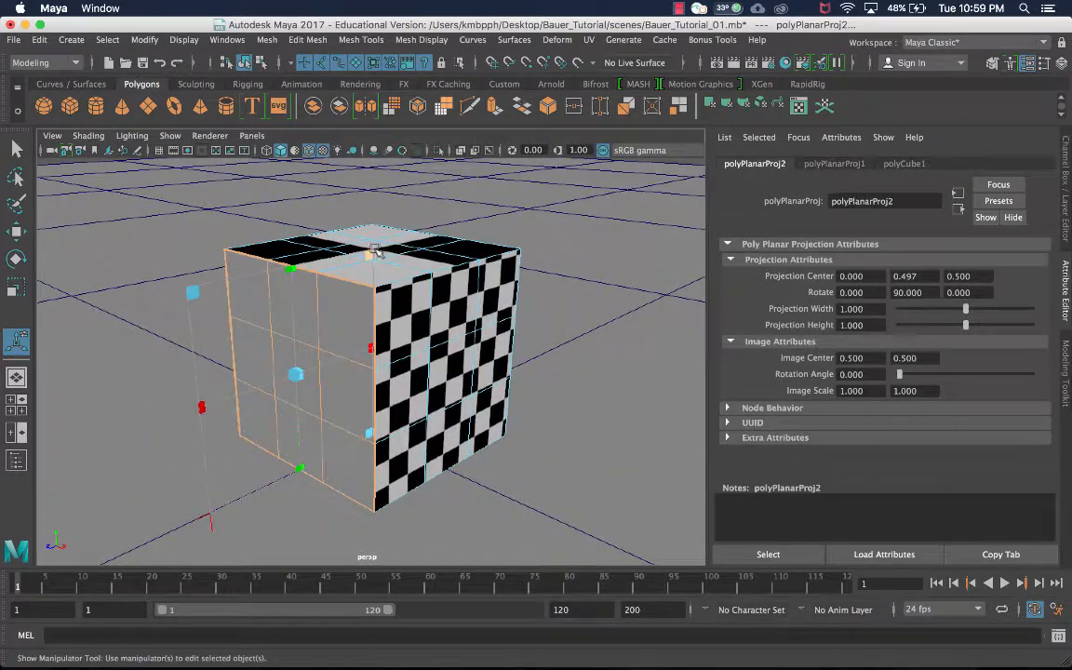
alt+drag(191, 280, 214, 274)
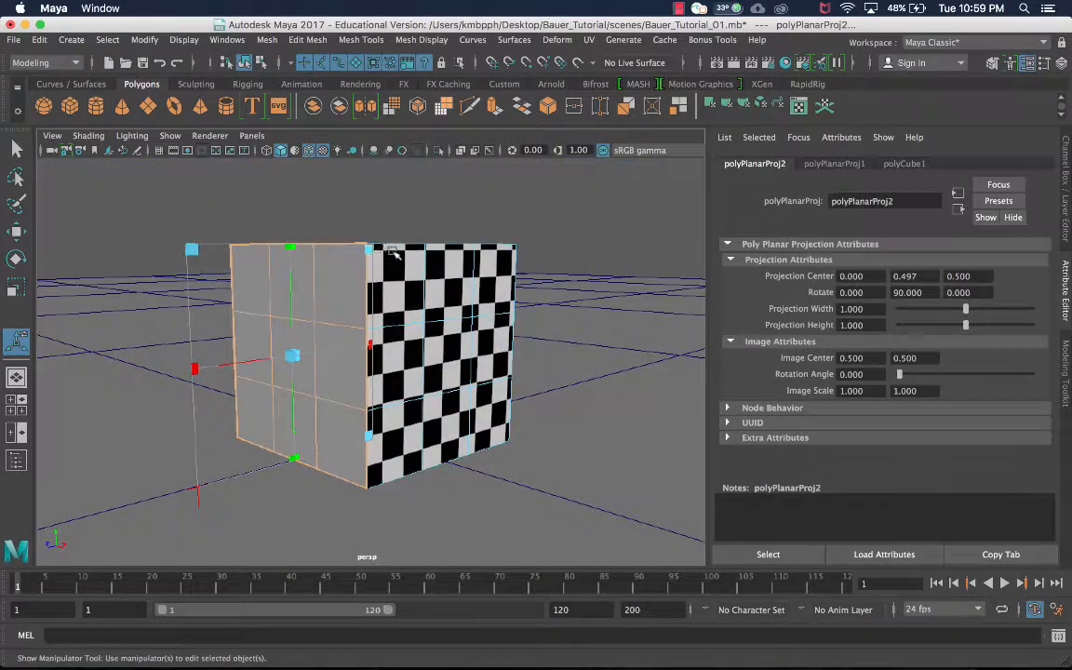
alt+drag(406, 402, 406, 364)
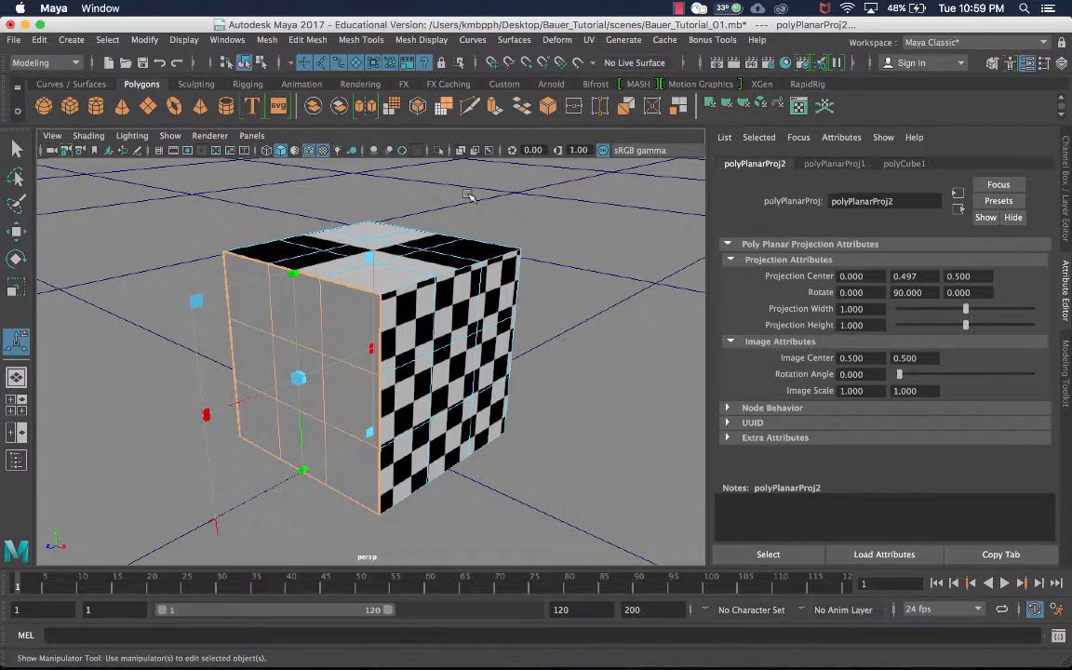
alt+drag(470, 195, 191, 331)
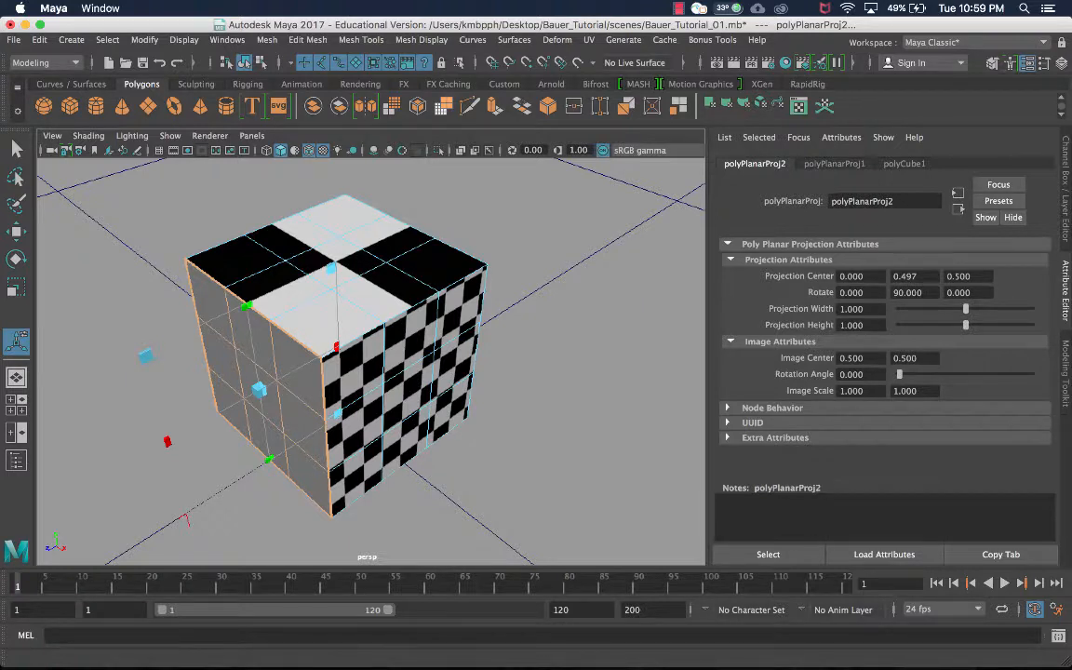
double_click(908, 293)
text(0)
key(Return)
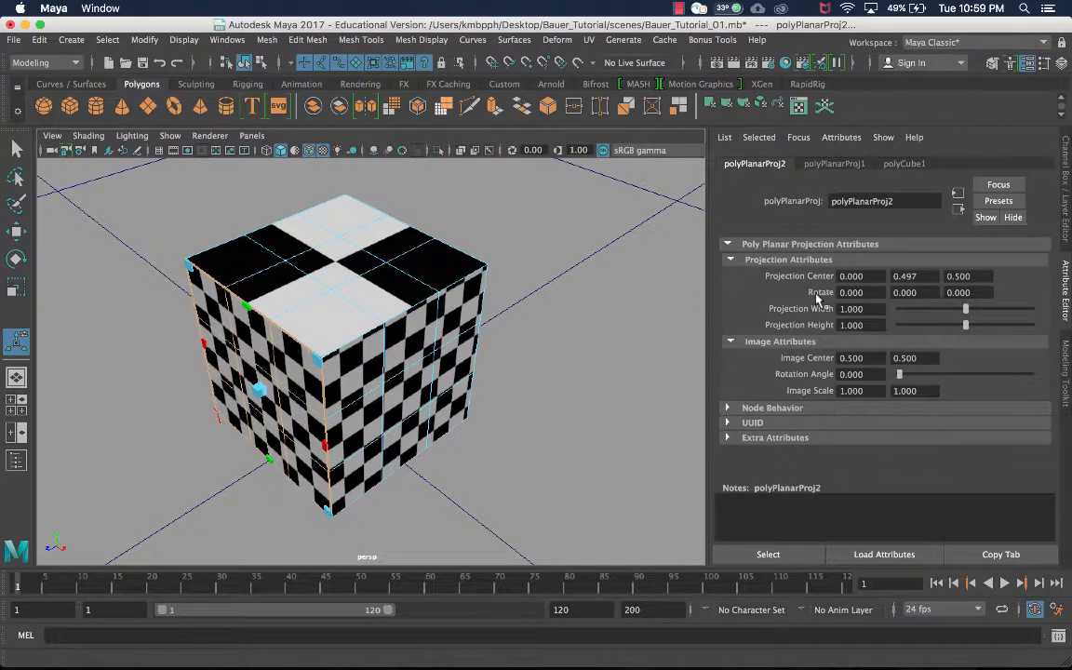
alt+drag(505, 378, 482, 356)
alt+drag(369, 315, 359, 342)
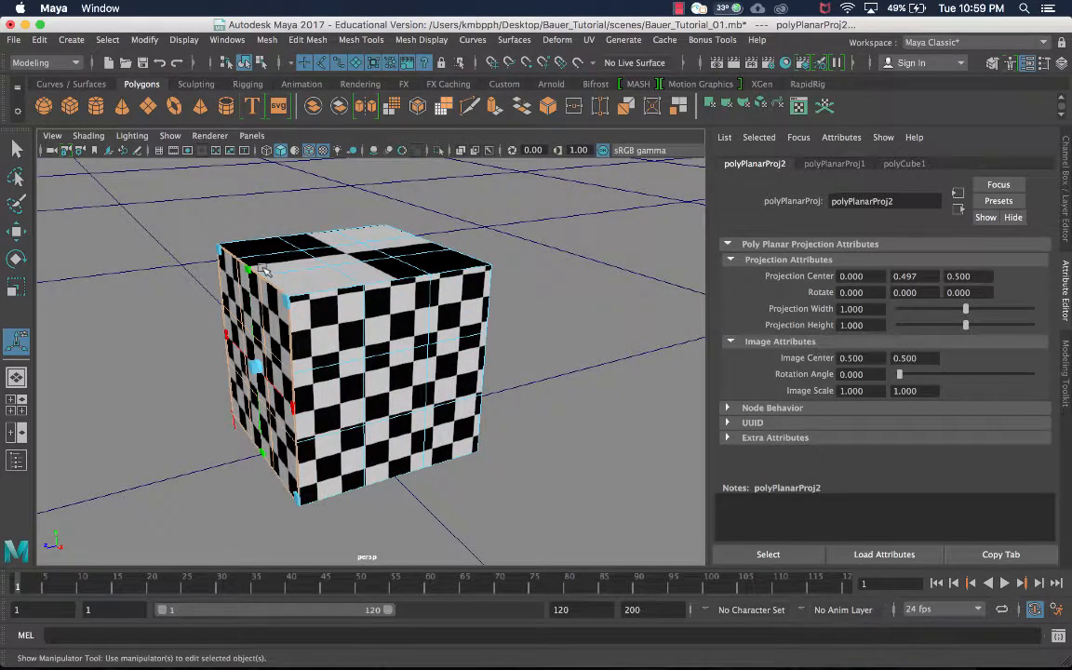
alt+drag(303, 297, 357, 283)
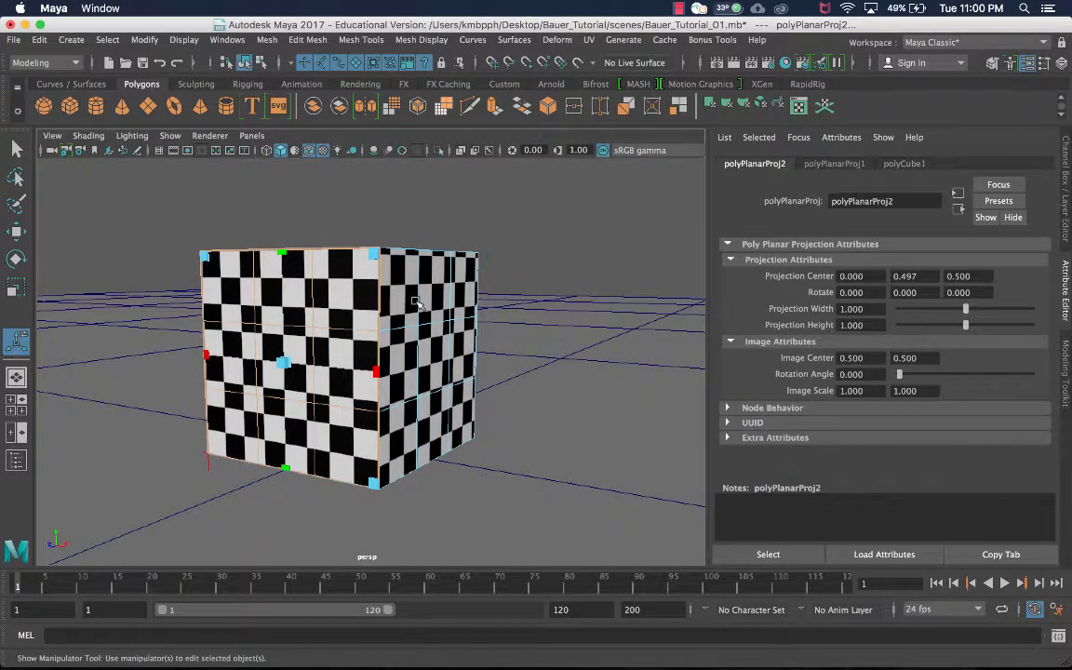
Restore the UV Editor and move the positive Z side's UV shell up beside the first unwrapped shell
mouse_move(595, 663)
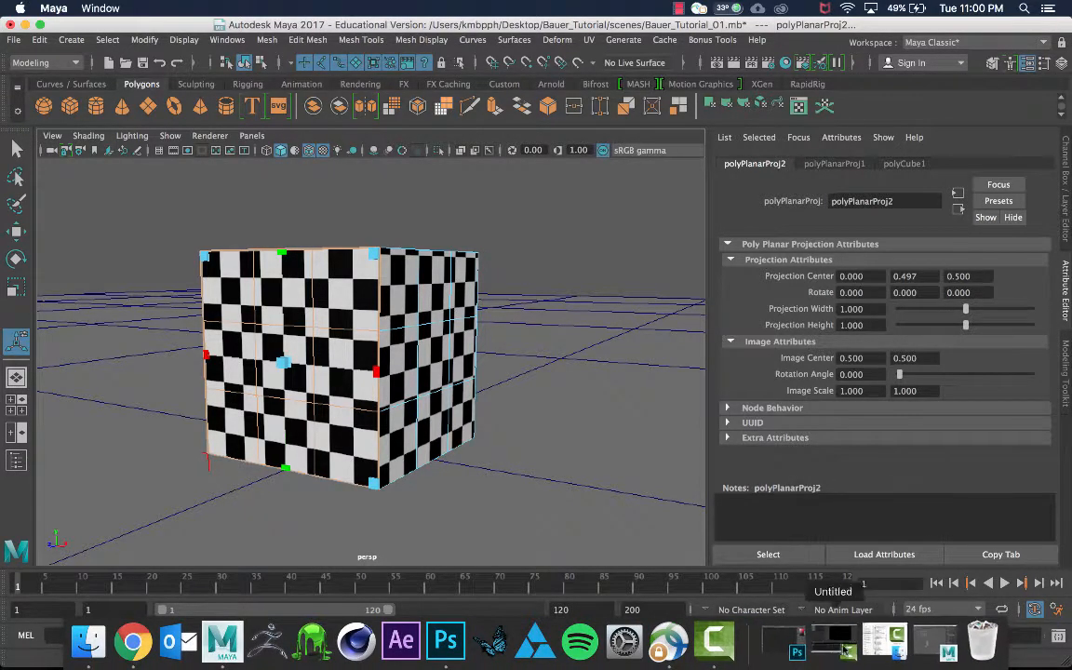
click(934, 642)
scroll(716, 410, down, 5)
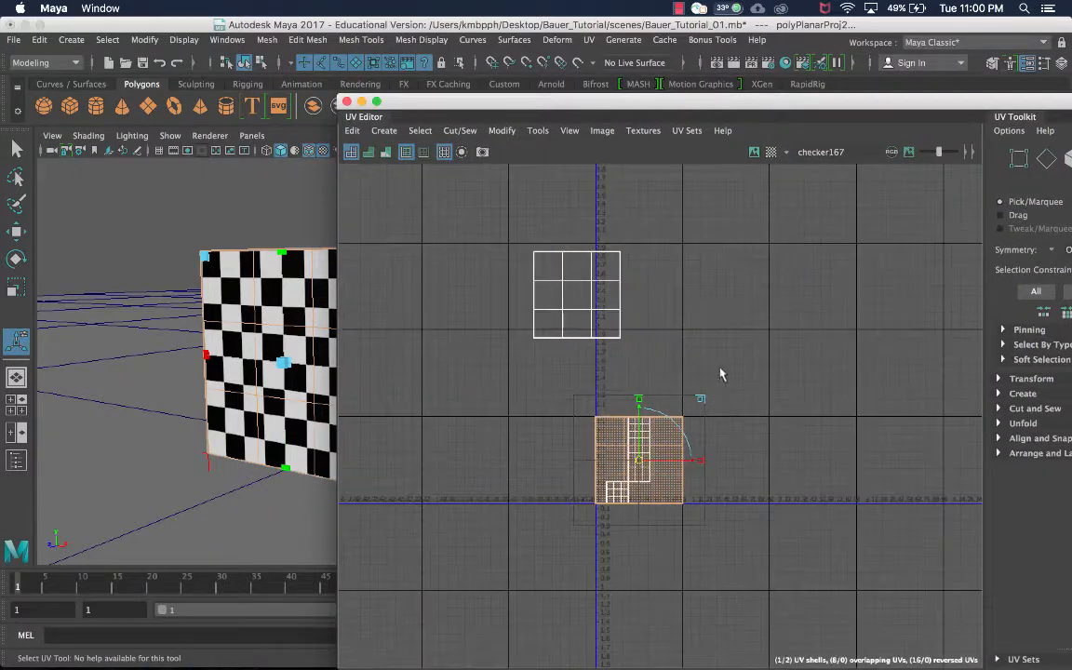
scroll(728, 337, up, 4)
alt+middle_drag(714, 365, 713, 373)
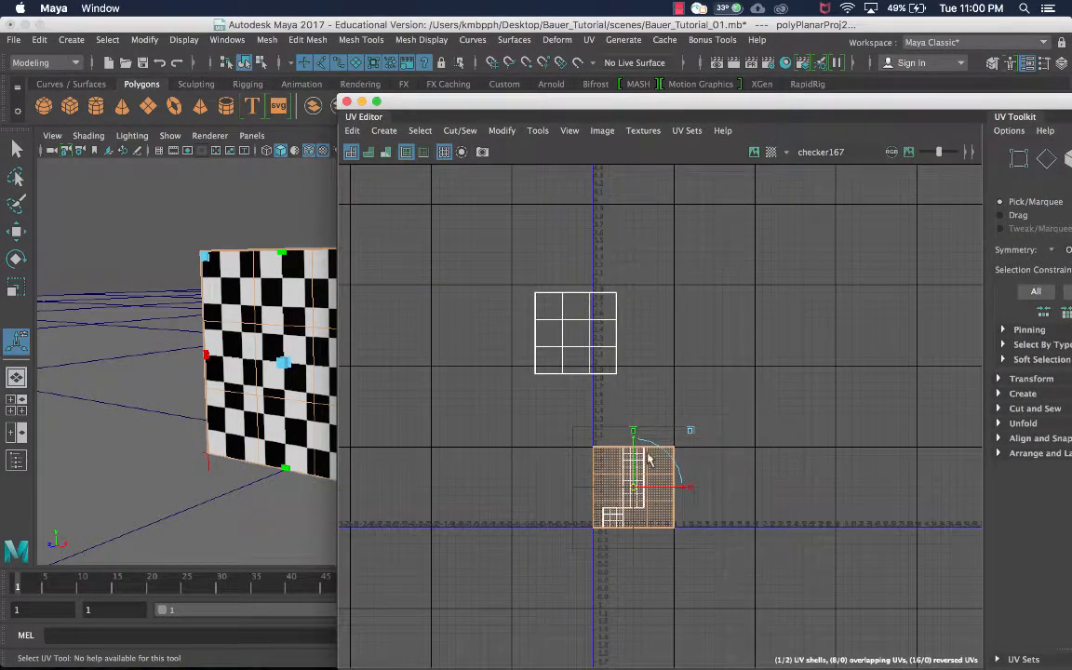
drag(636, 488, 678, 338)
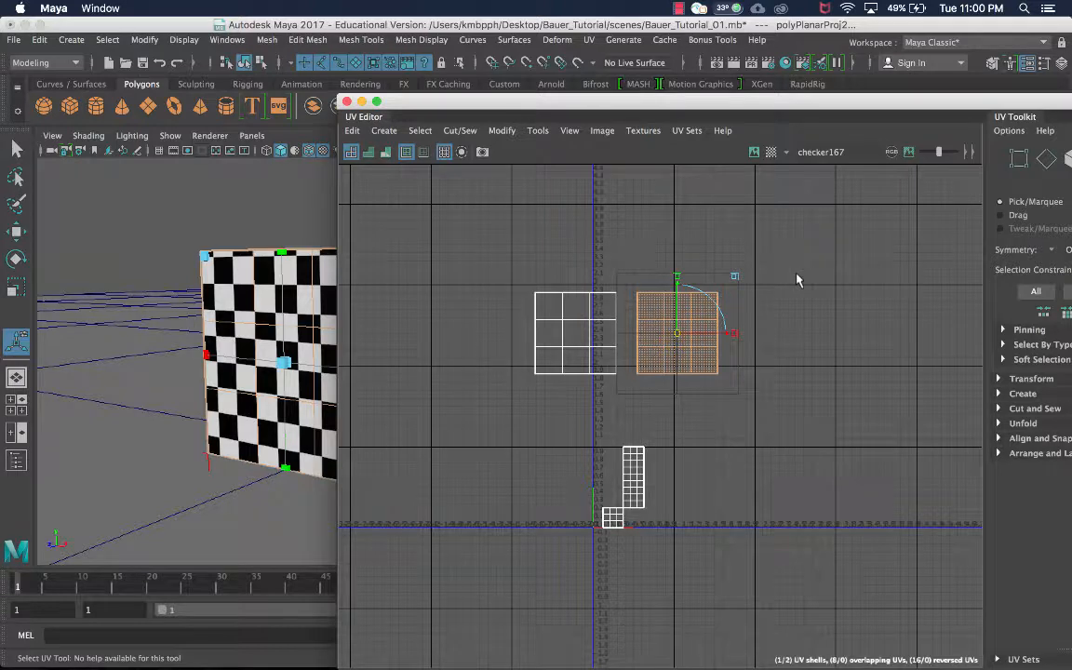
Select all nine faces on the cube's unprojected negative X side in the perspective view
alt+drag(200, 216, 194, 211)
click(218, 213)
alt+middle_drag(239, 249, 121, 267)
alt+right_drag(121, 267, 235, 268)
alt+middle_drag(234, 268, 141, 247)
scroll(173, 262, down, 3)
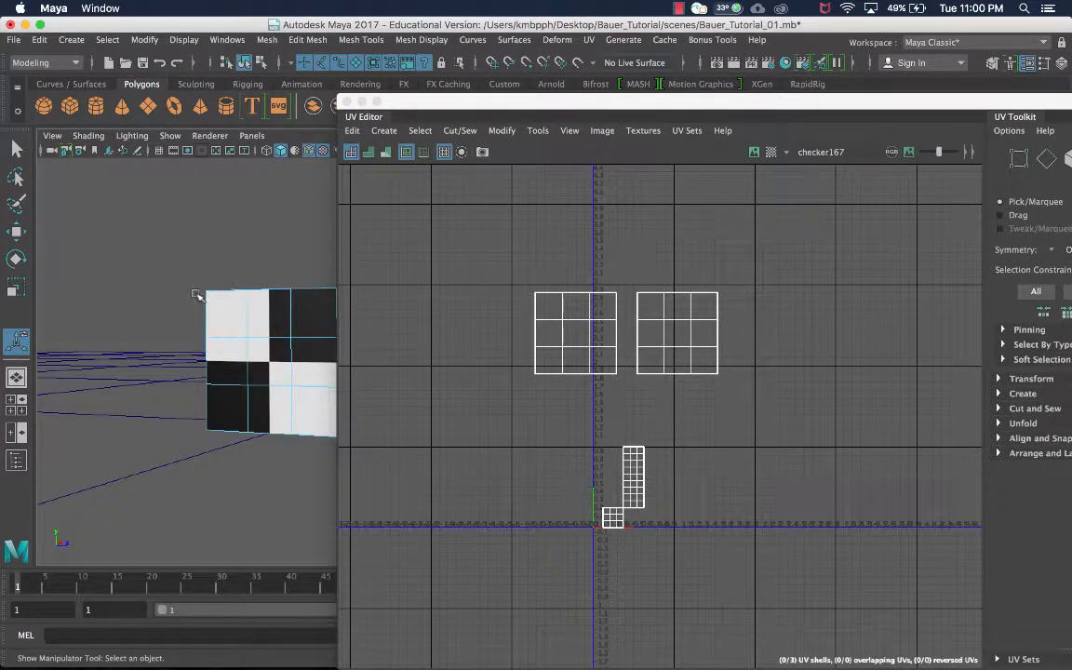
scroll(224, 300, up, 2)
right_drag(223, 301, 223, 300)
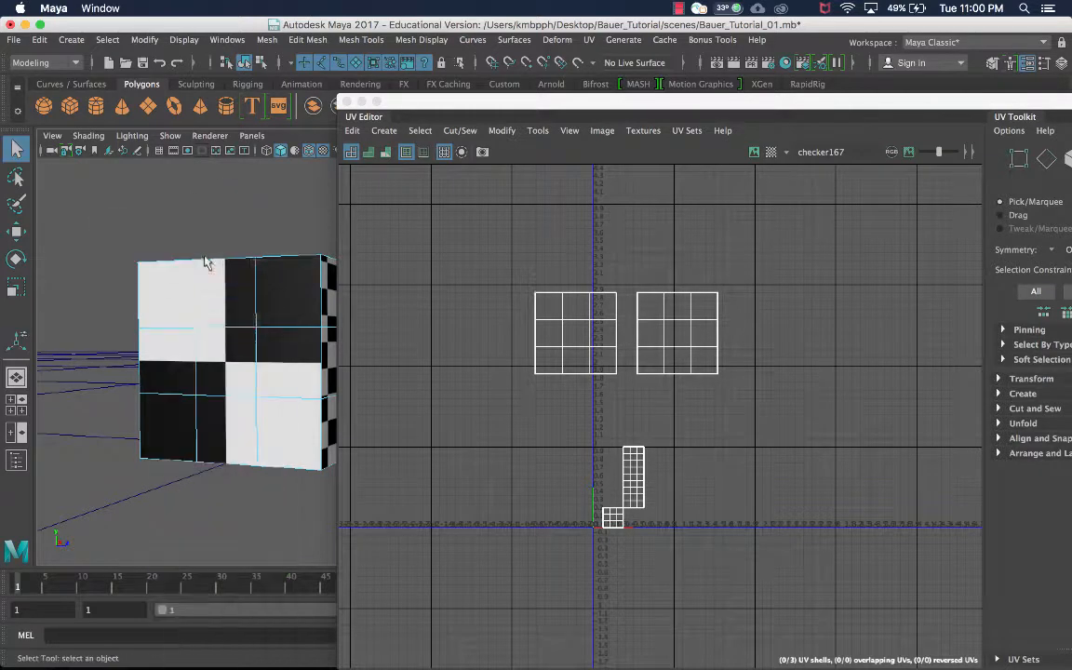
click(187, 294)
shift+drag(239, 298, 263, 354)
shift+drag(188, 409, 275, 426)
Apply a planar UV projection to the nine selected faces on the cube's negative X side
scroll(633, 503, up, 2)
alt+middle_drag(633, 503, 649, 481)
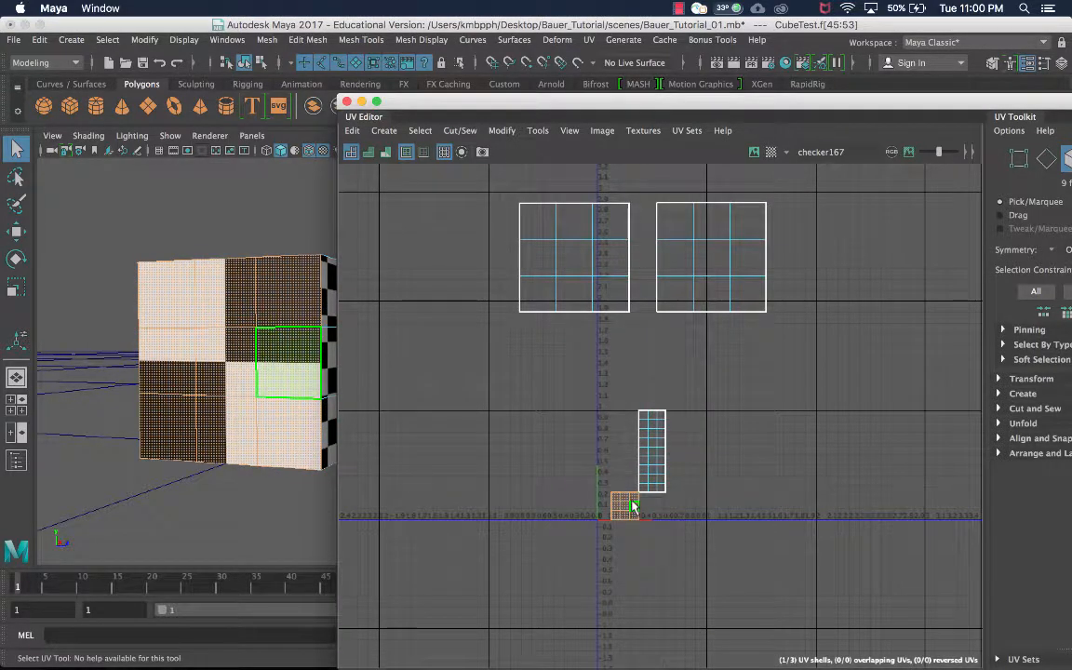
click(195, 349)
shift+right_drag(195, 315, 300, 611)
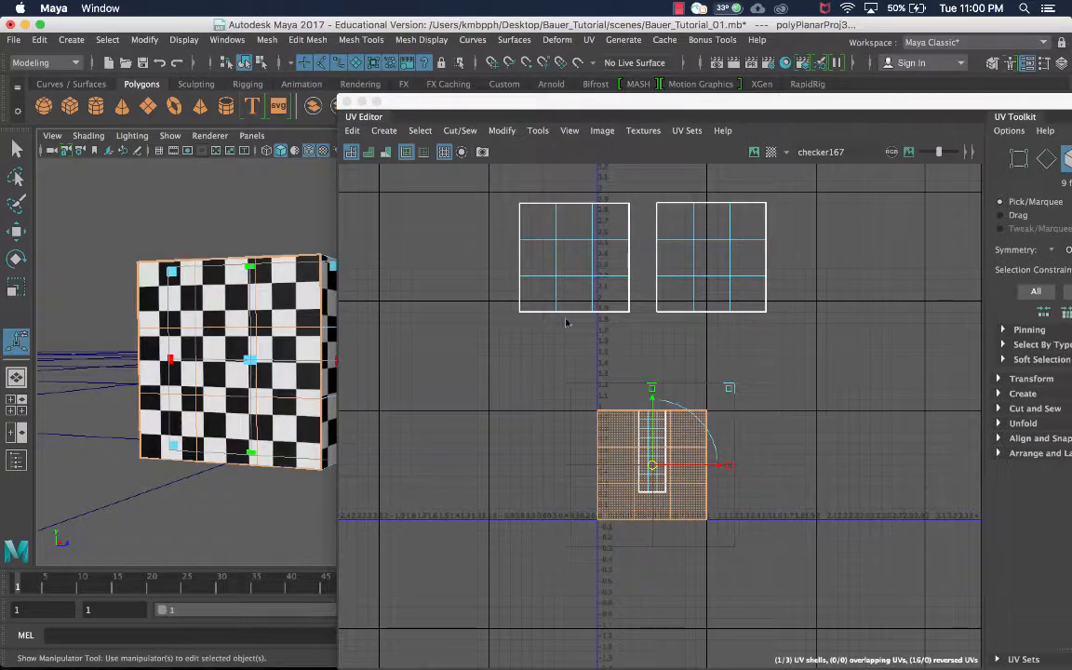
Check the corner shared with the positive Z side, move the new shell to the end of the upper shell row and deselect
alt+drag(280, 302, 221, 294)
click(221, 294)
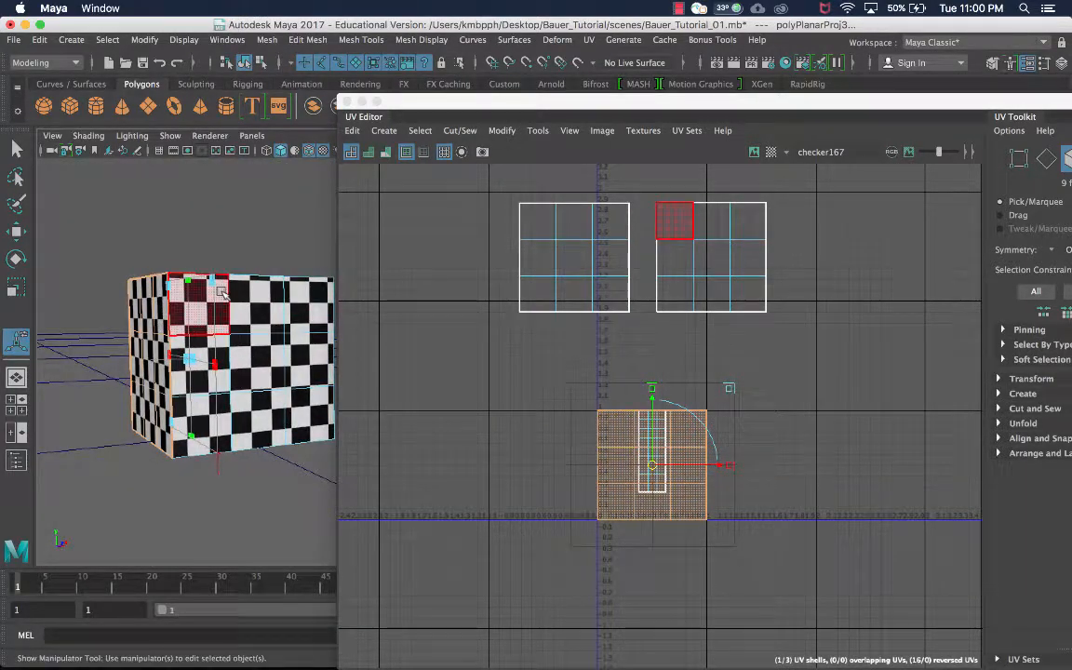
click(596, 463)
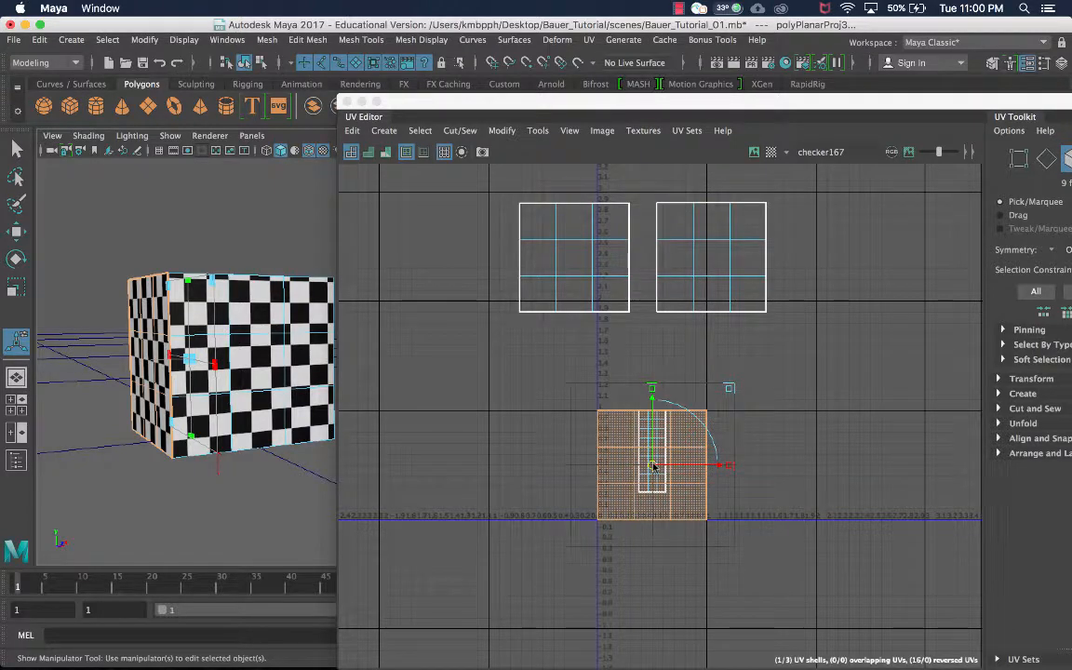
drag(653, 465, 856, 264)
click(208, 258)
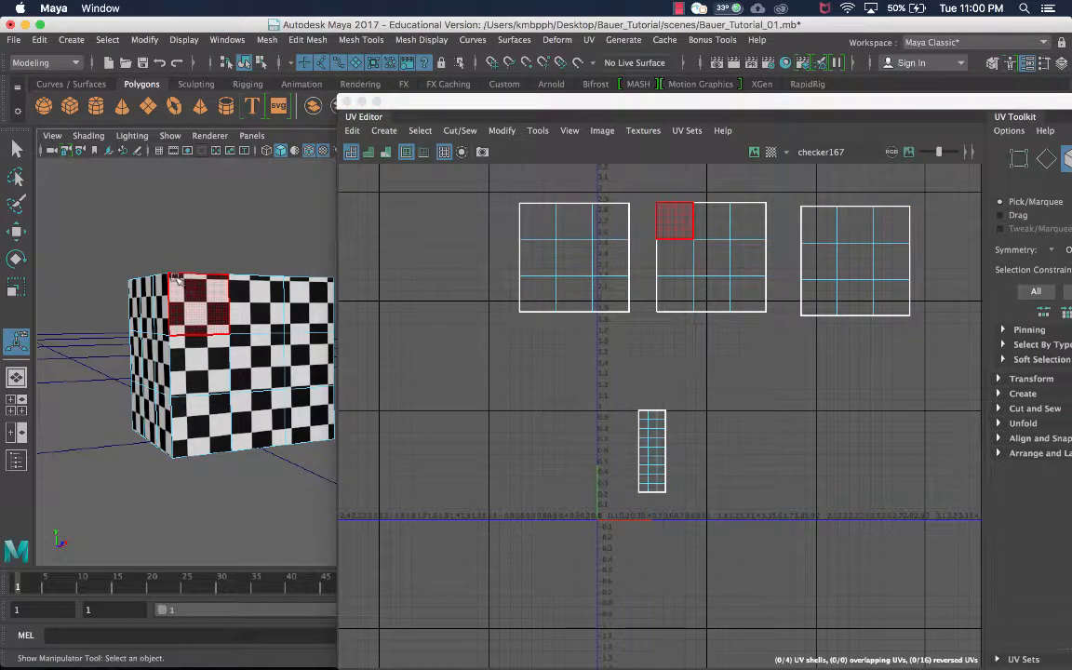
Select all nine faces on the cube's unprojected negative Z side
scroll(210, 278, down, 5)
alt+middle_drag(270, 290, 209, 292)
alt+drag(209, 292, 377, 294)
alt+middle_drag(286, 294, 119, 299)
alt+right_drag(118, 299, 215, 292)
alt+drag(215, 292, 273, 327)
scroll(164, 304, up, 1)
click(273, 328)
shift+click(206, 326)
shift+click(163, 323)
shift+click(163, 406)
shift+click(240, 398)
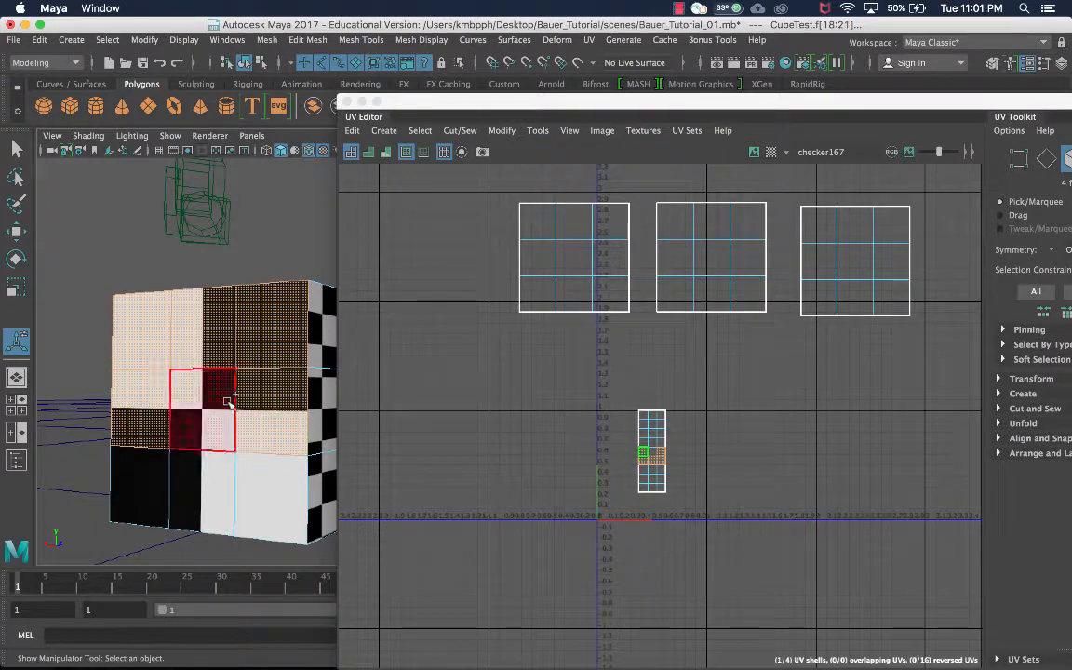
shift+click(215, 490)
shift+click(248, 460)
shift+click(153, 496)
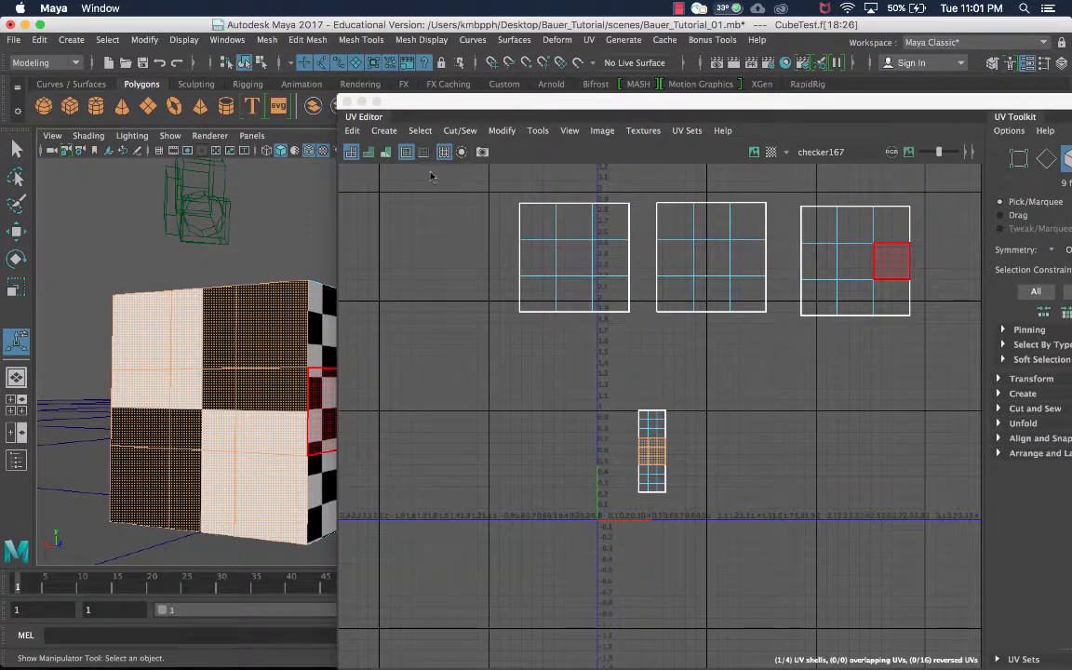
Apply a planar UV projection to the negative Z faces and set its projection width to 1
shift+right_drag(198, 315, 309, 603)
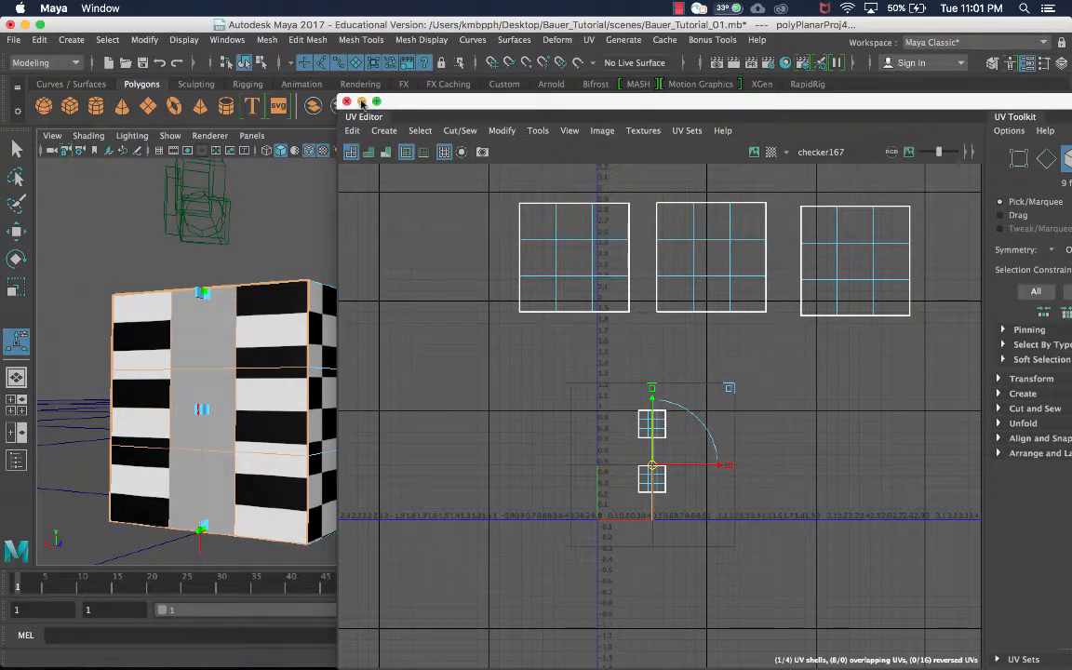
click(362, 102)
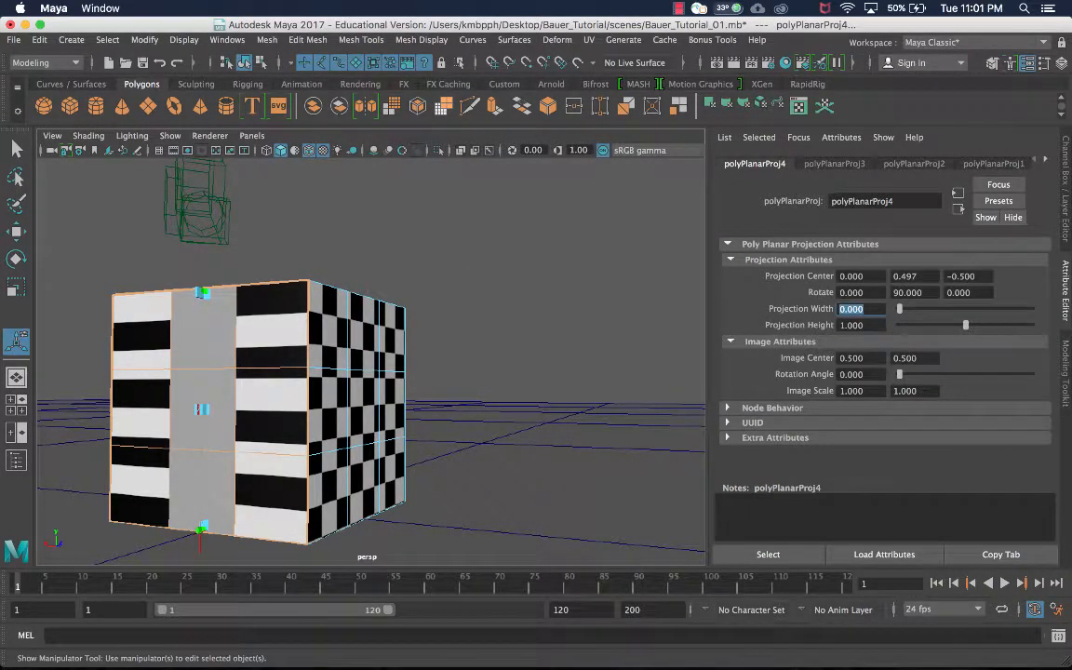
text(1)
key(Tab)
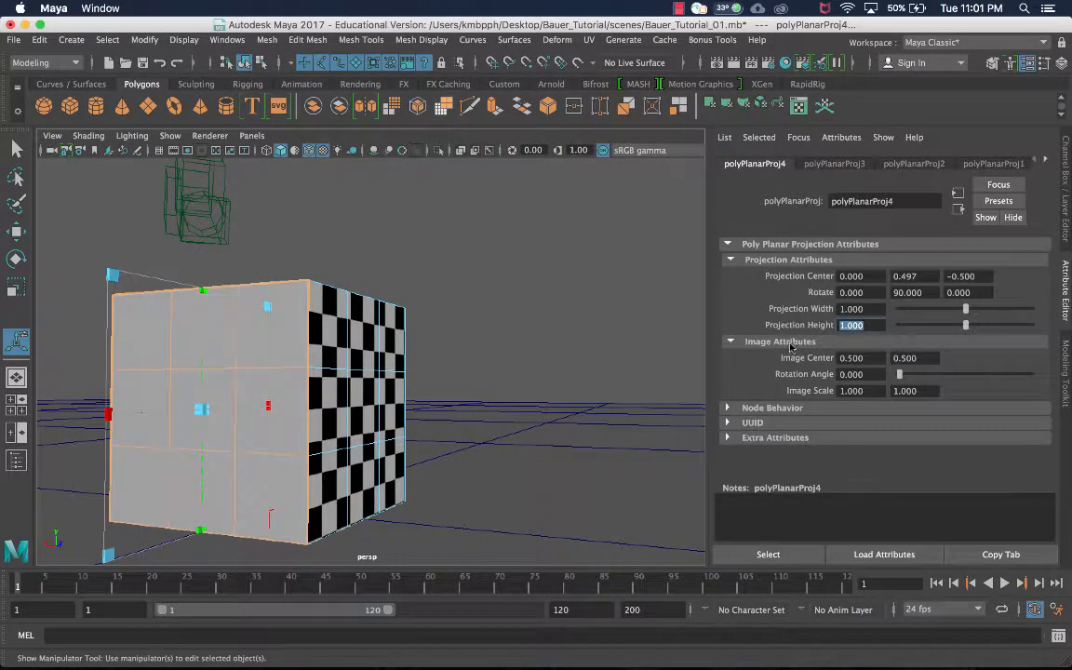
Set the negative Z projection's Y rotation to 0 and check the checker pattern around the cube
double_click(913, 292)
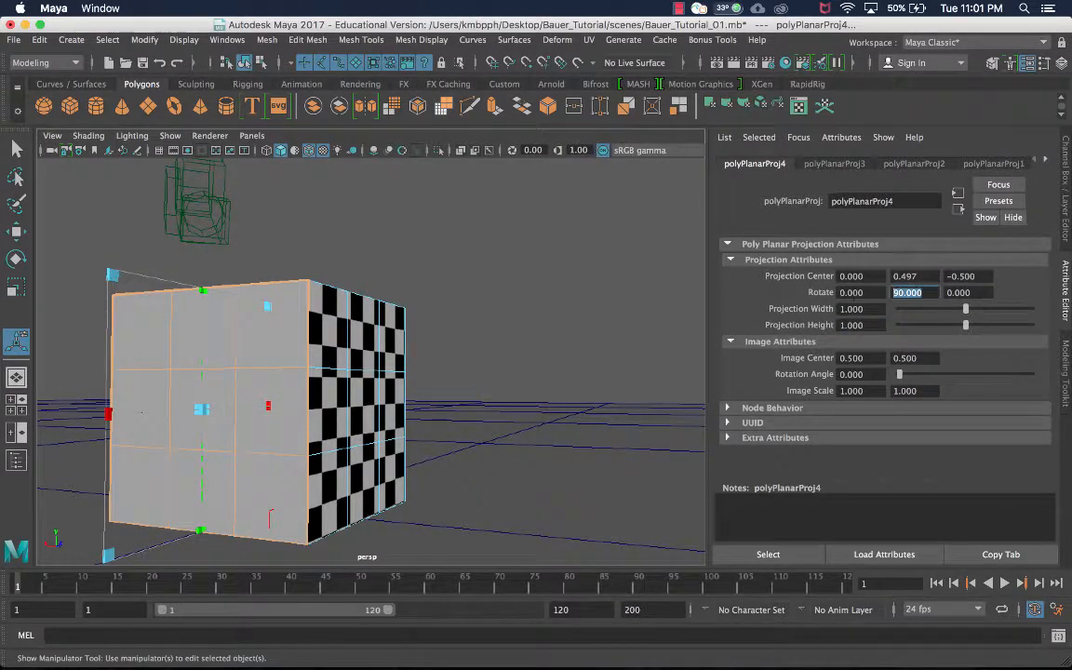
text(0)
key(Return)
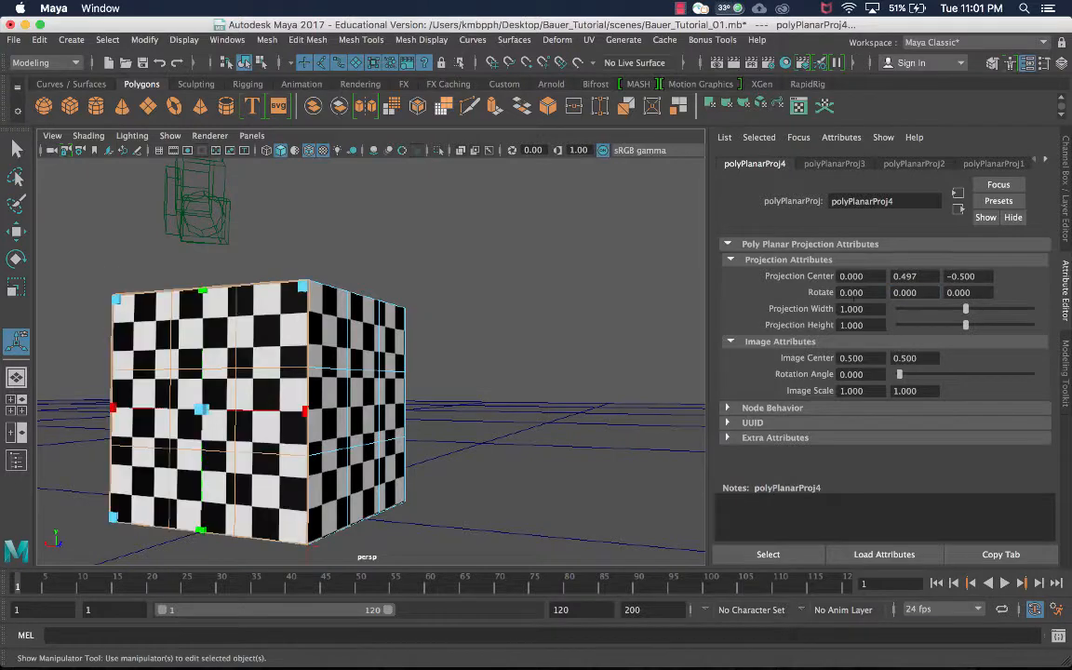
alt+drag(642, 446, 505, 452)
key(f)
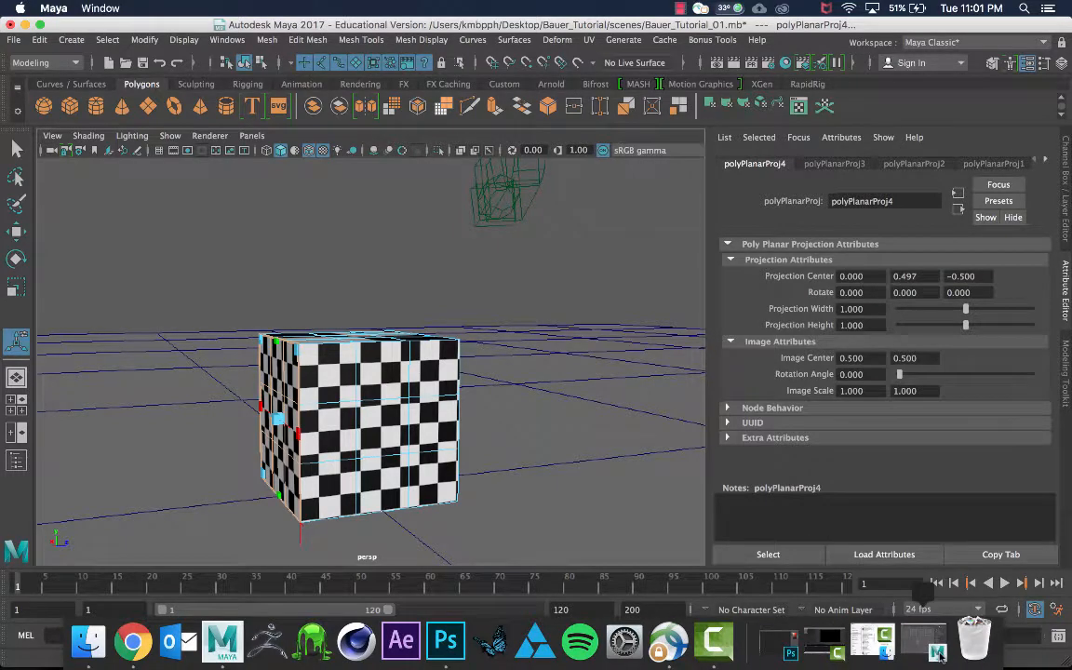
Restore the UV Editor, move the negative Z shell to the end of the row as the fourth shell and deselect
click(939, 654)
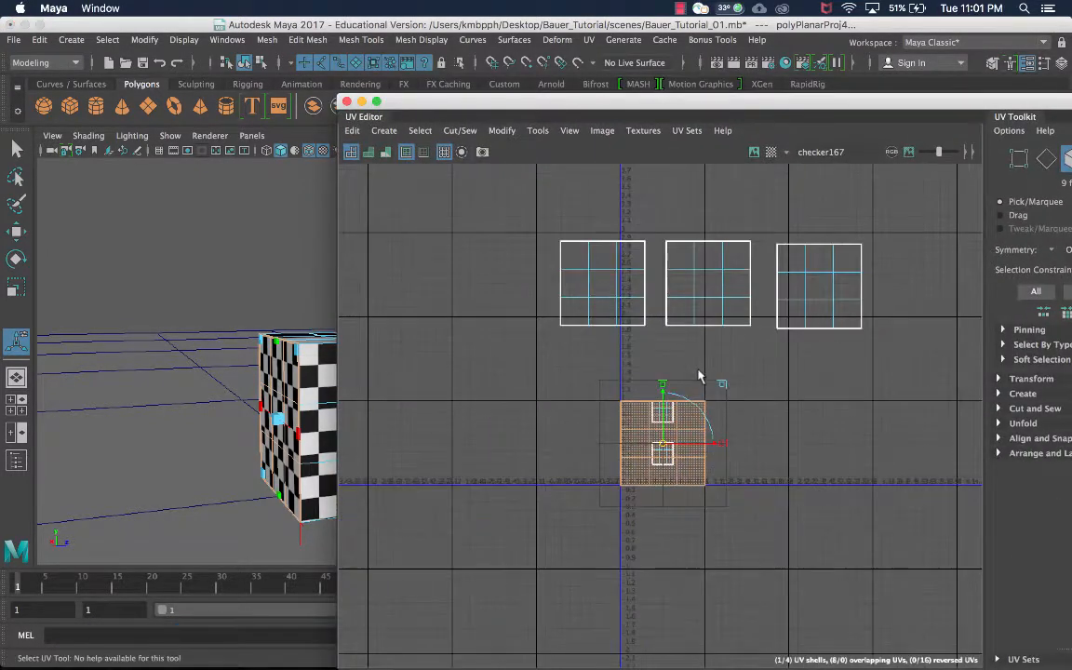
drag(667, 453, 923, 290)
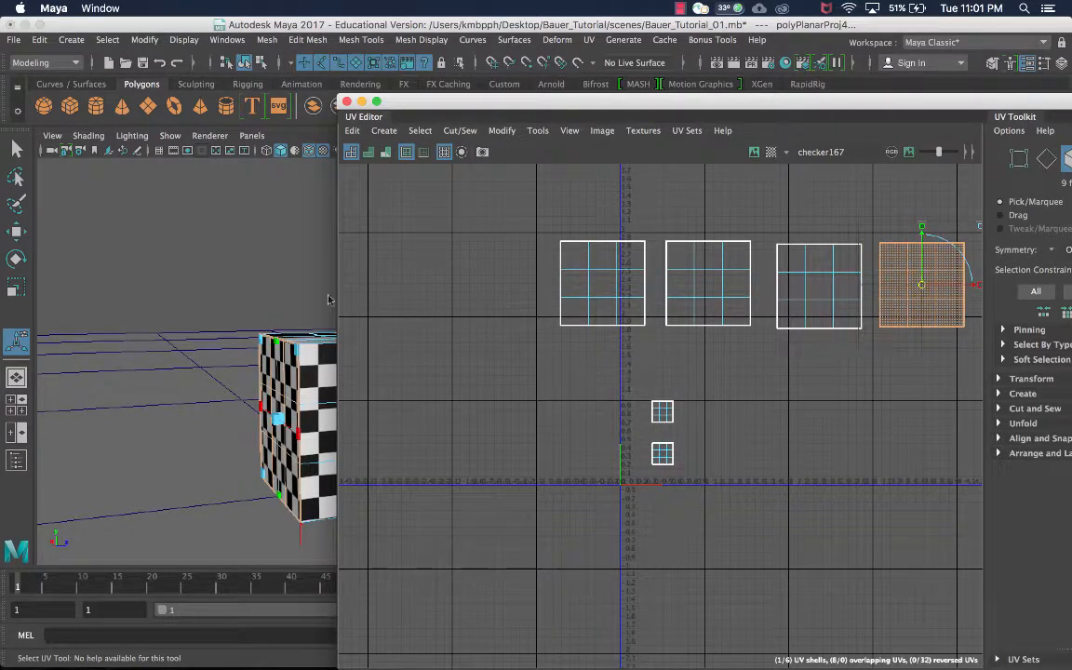
click(260, 262)
Select all nine faces on top of the cube in the perspective view
alt+drag(282, 287, 223, 299)
click(198, 426)
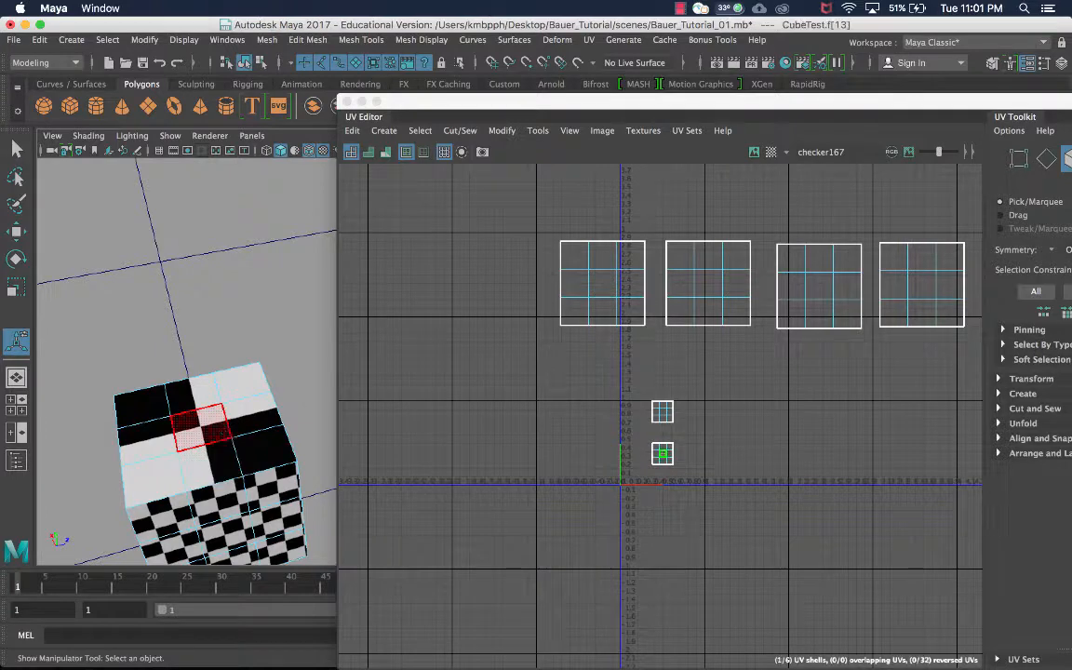
key(f)
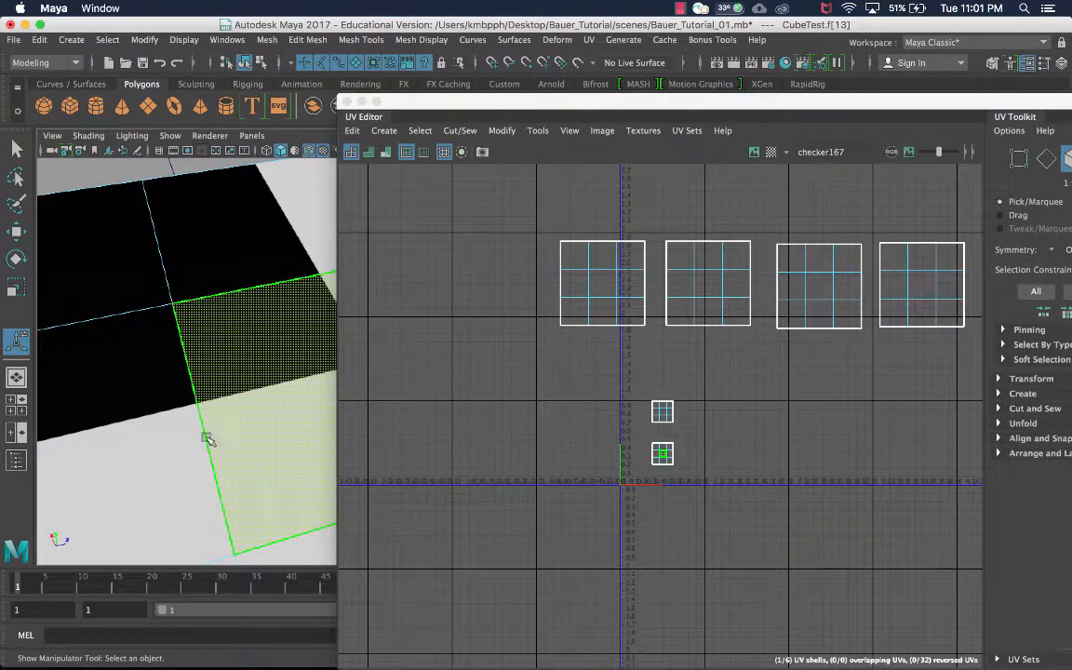
scroll(208, 438, down, 10)
alt+middle_drag(279, 405, 172, 390)
alt+drag(172, 390, 72, 339)
click(86, 331)
shift+click(147, 328)
shift+click(179, 343)
shift+click(227, 293)
shift+click(222, 346)
shift+click(106, 389)
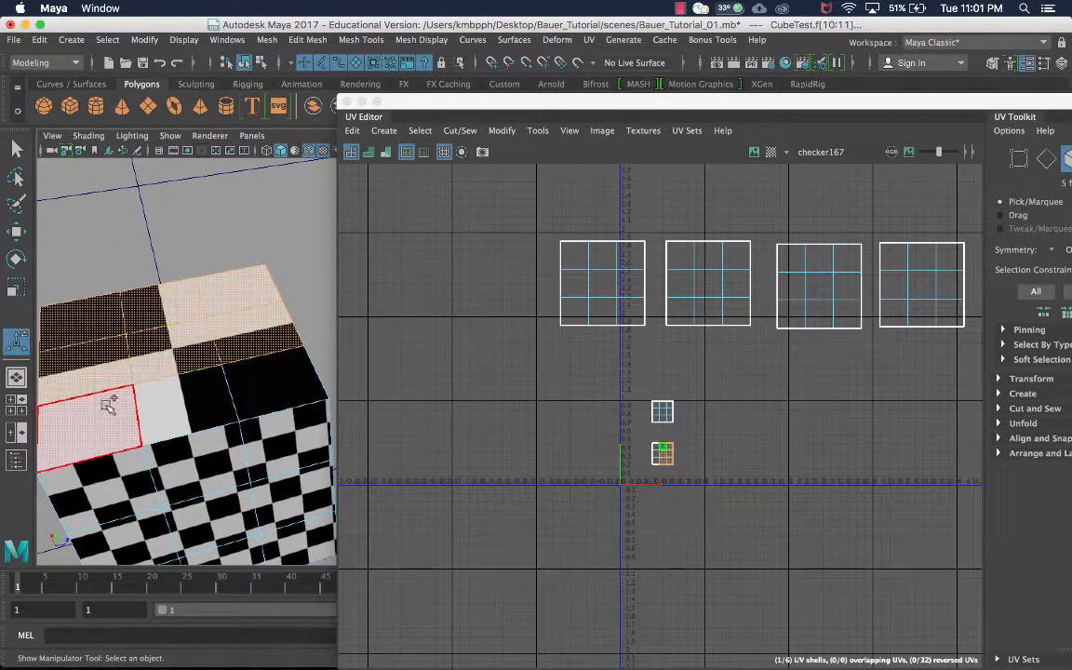
shift+click(149, 396)
shift+click(265, 391)
mouse_move(242, 416)
alt+mouse_down()
mouse_move(244, 332)
mouse_move(227, 252)
mouse_move(224, 415)
alt+mouse_up()
Apply a planar UV projection to the top faces and set its projection height to 1
shift+right_drag(197, 314, 307, 603)
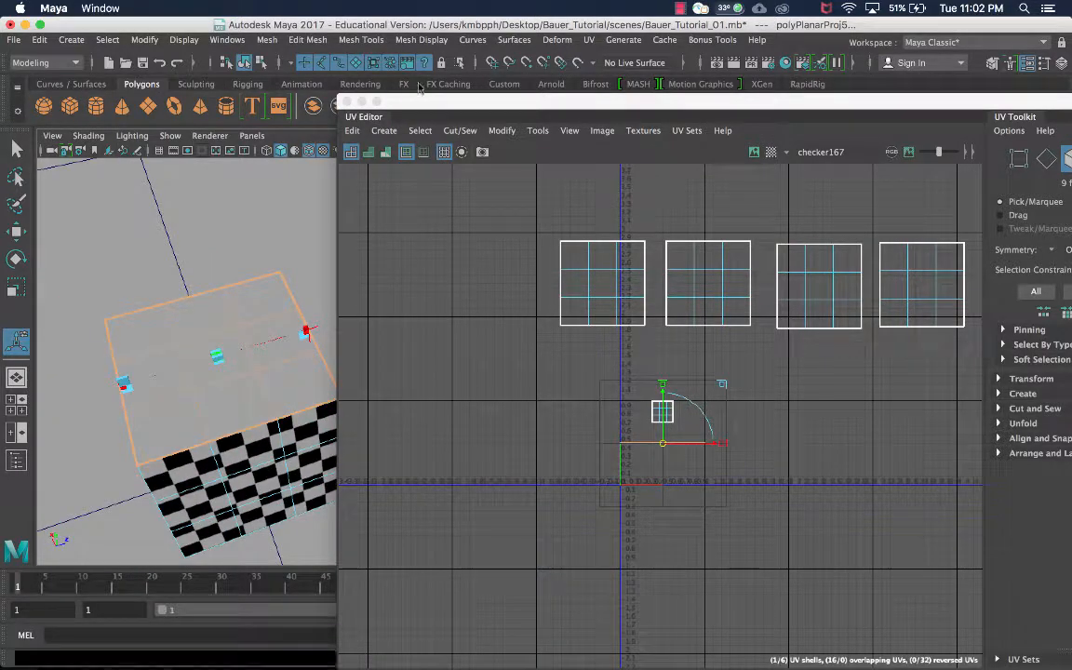
click(362, 102)
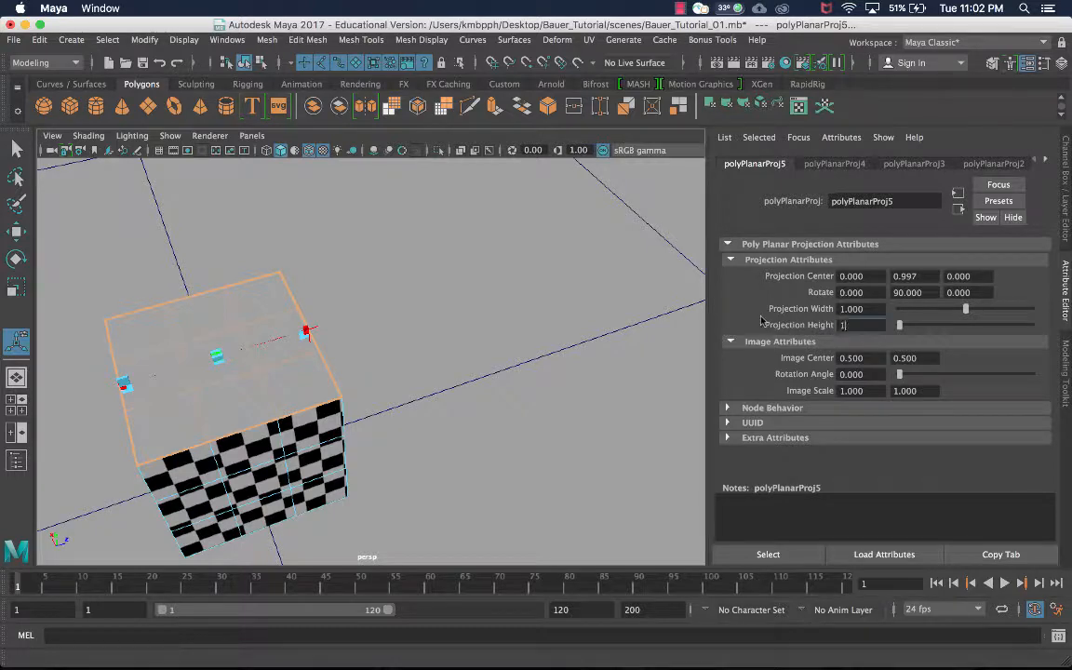
key(Return)
Try a Y rotation of 0 on the top faces' planar projection and undo it
alt+drag(450, 372, 471, 329)
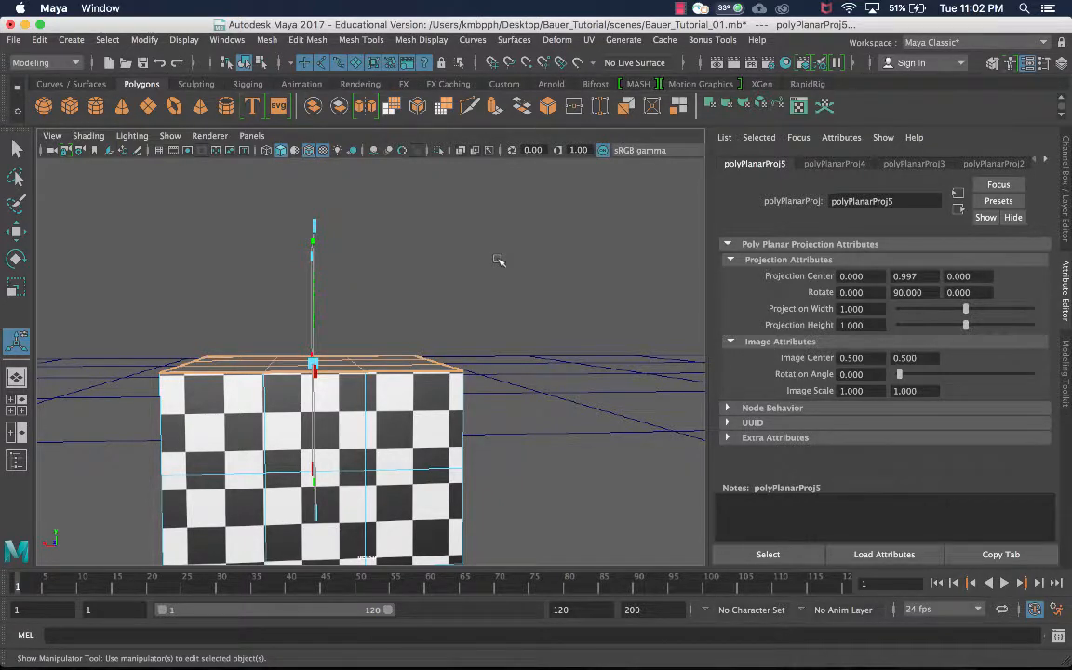
alt+drag(499, 265, 428, 289)
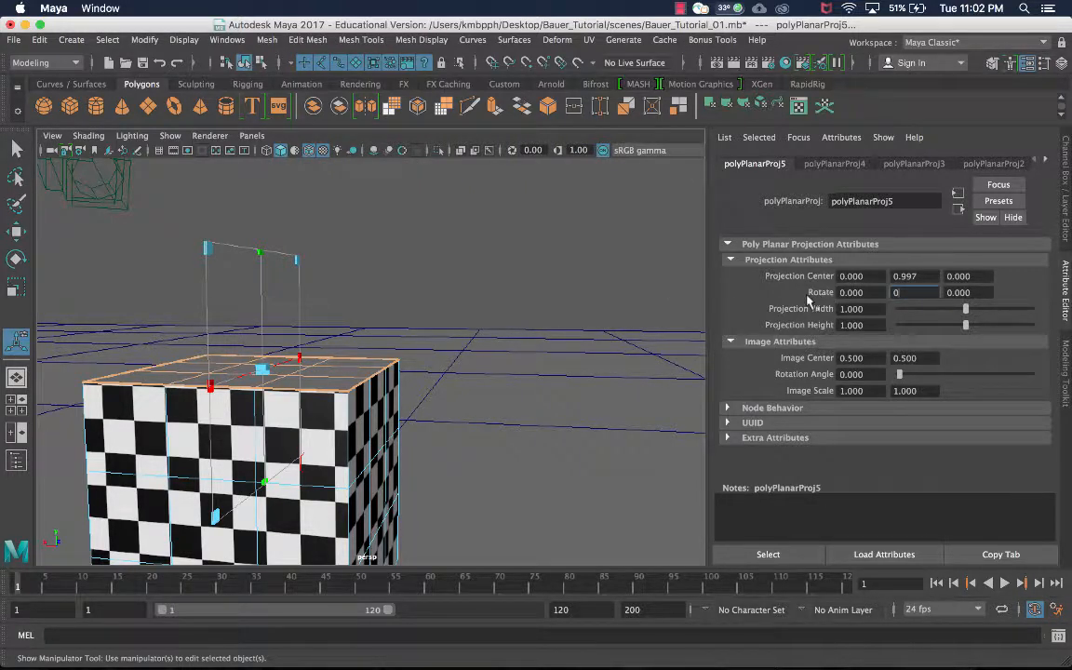
key(Return)
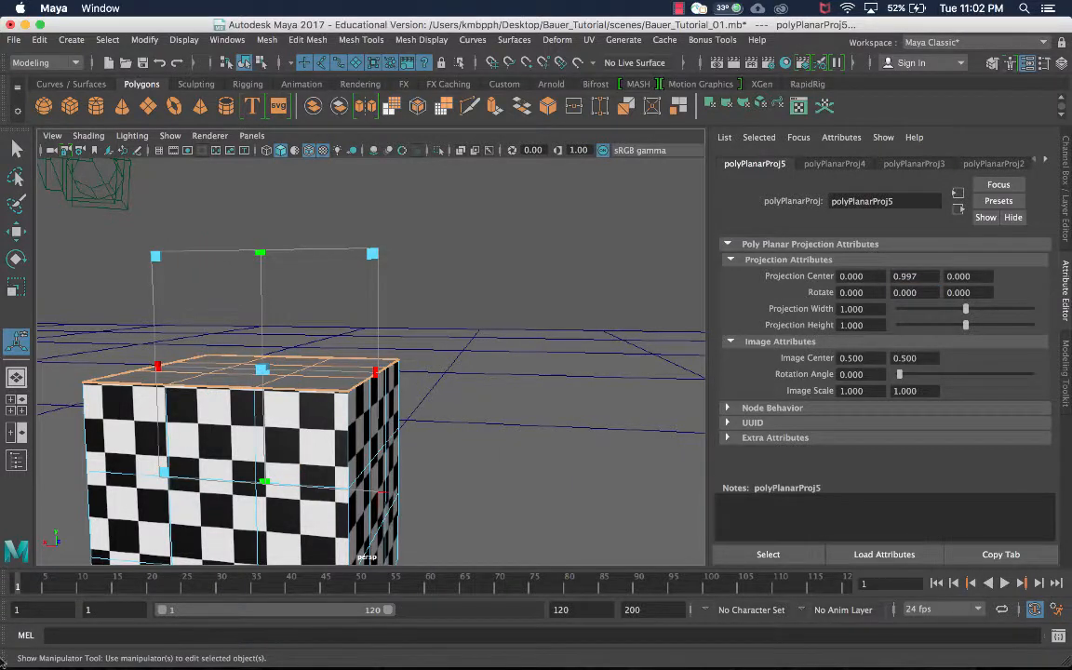
key(super+z)
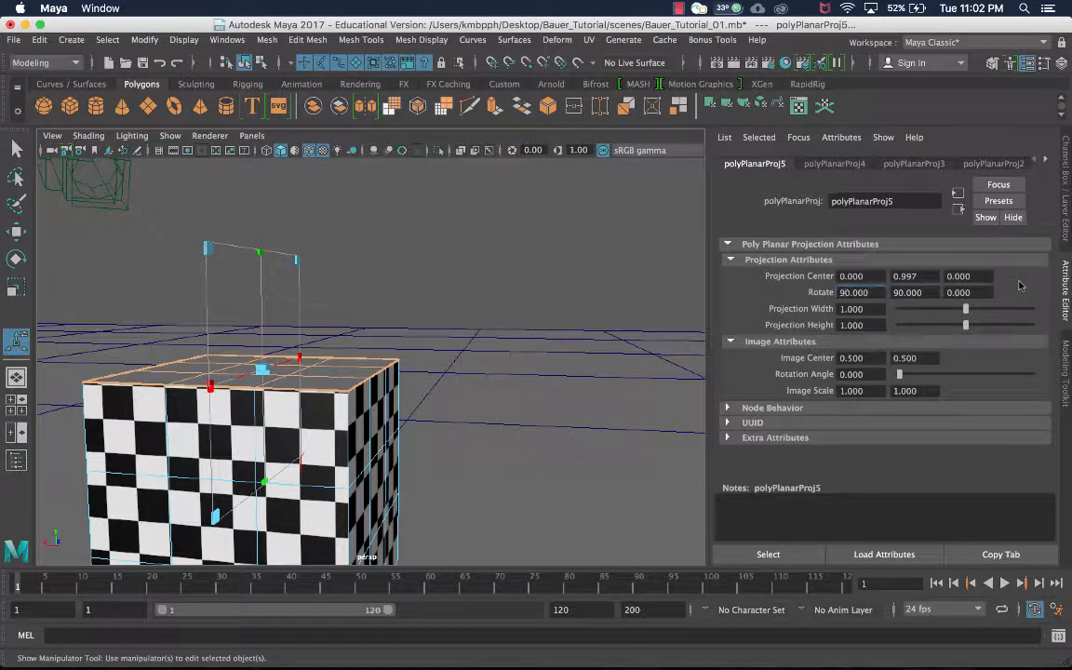
Set the top projection's X rotation to 90 and check the checker pattern around the cube
key(Tab)
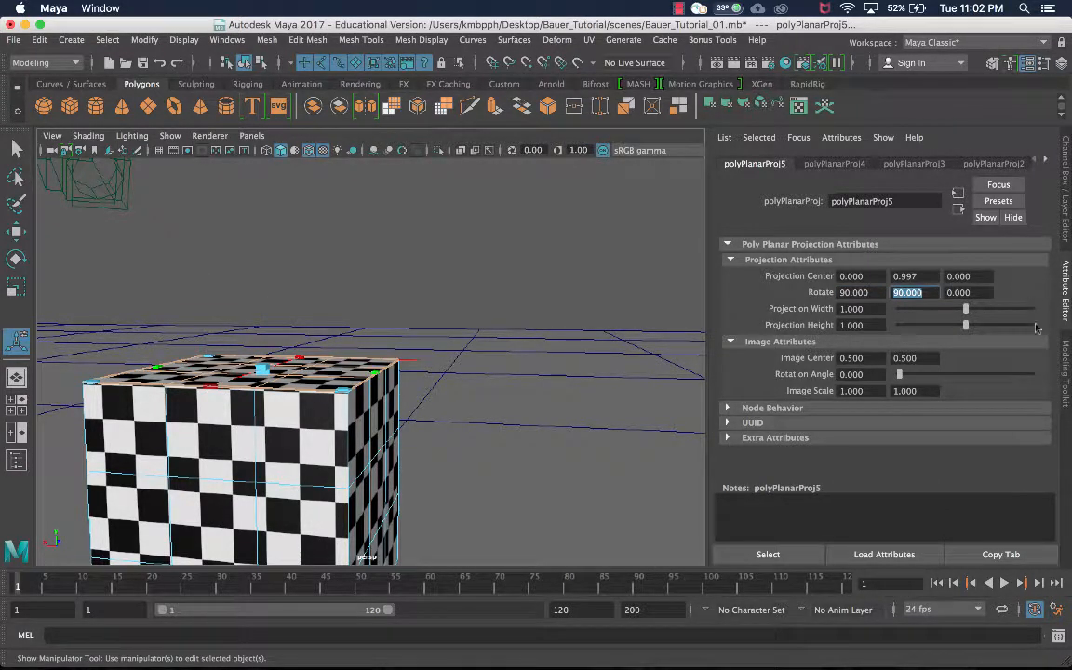
alt+drag(292, 246, 466, 257)
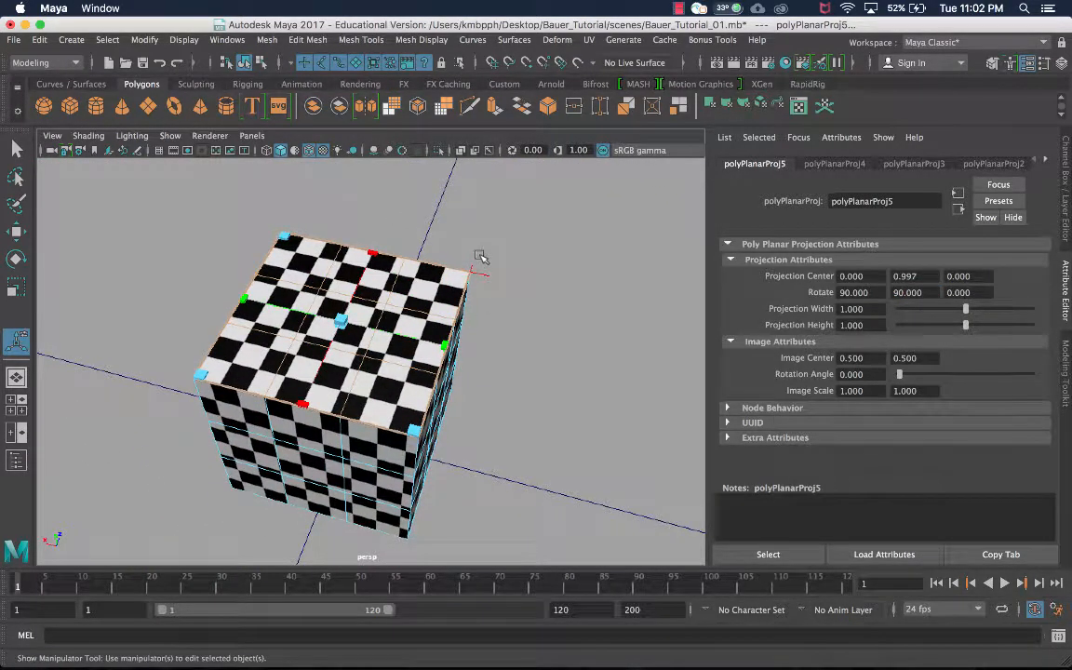
alt+drag(414, 234, 352, 199)
alt+drag(302, 279, 299, 256)
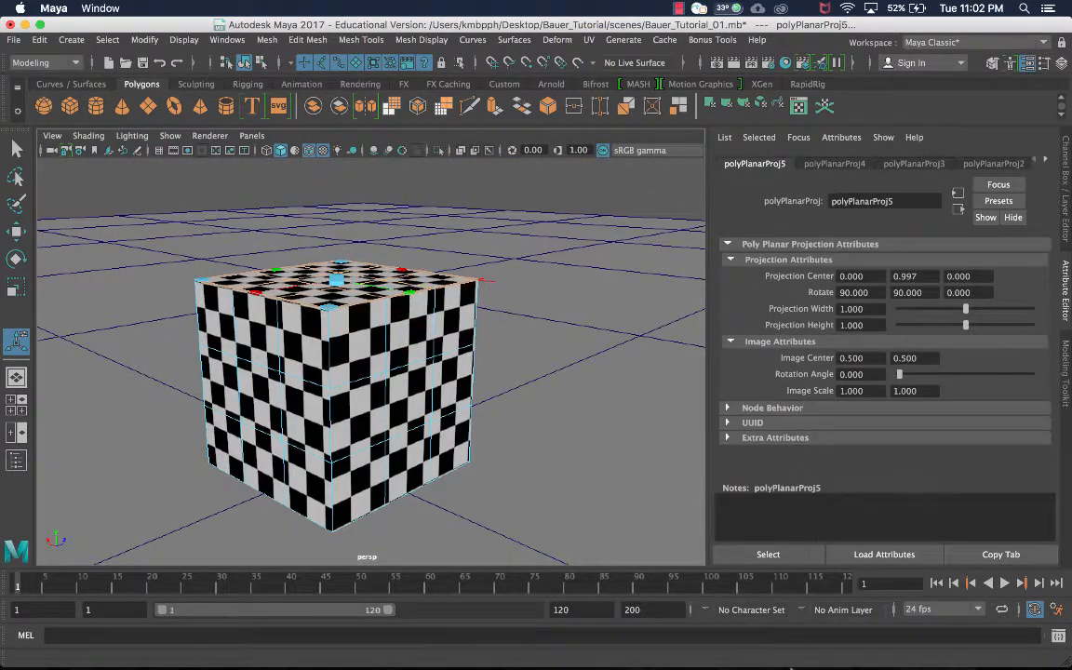
Restore the UV Editor, move the top faces' shell below the third shell of the row and deselect
mouse_move(1012, 663)
click(918, 647)
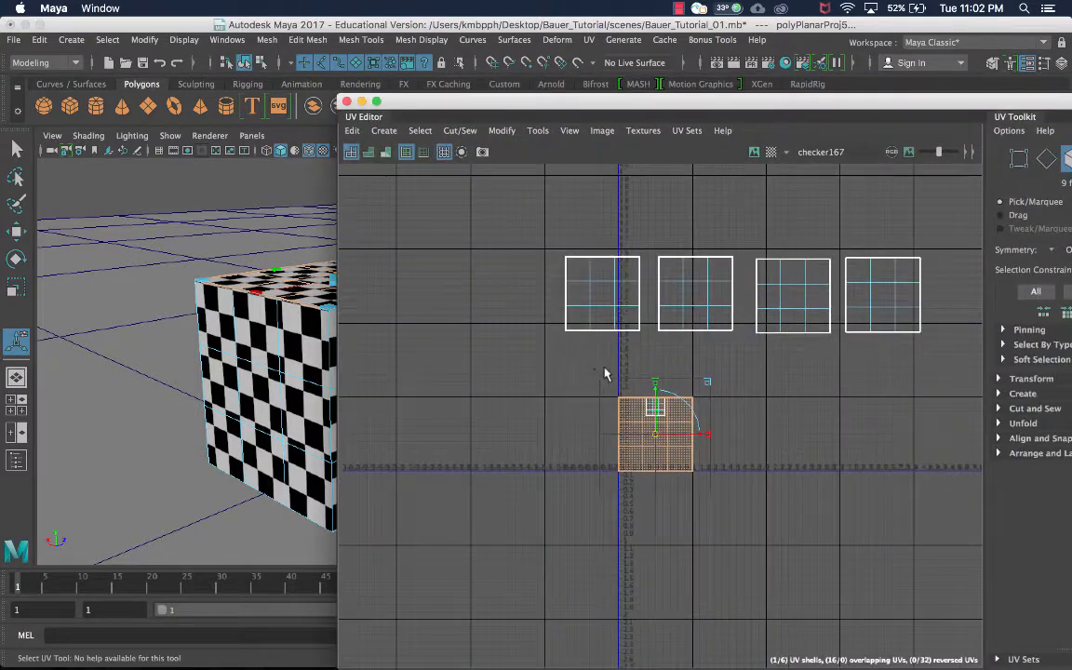
drag(668, 429, 792, 387)
alt+drag(221, 249, 141, 219)
click(149, 203)
Select all nine faces on the underside of the cube in the perspective view
alt+drag(264, 314, 216, 312)
alt+drag(281, 337, 266, 255)
alt+middle_drag(275, 342, 242, 305)
click(281, 397)
shift+click(201, 349)
shift+click(145, 347)
shift+click(133, 373)
shift+click(183, 396)
shift+click(230, 415)
shift+click(191, 437)
shift+click(139, 410)
shift+click(104, 426)
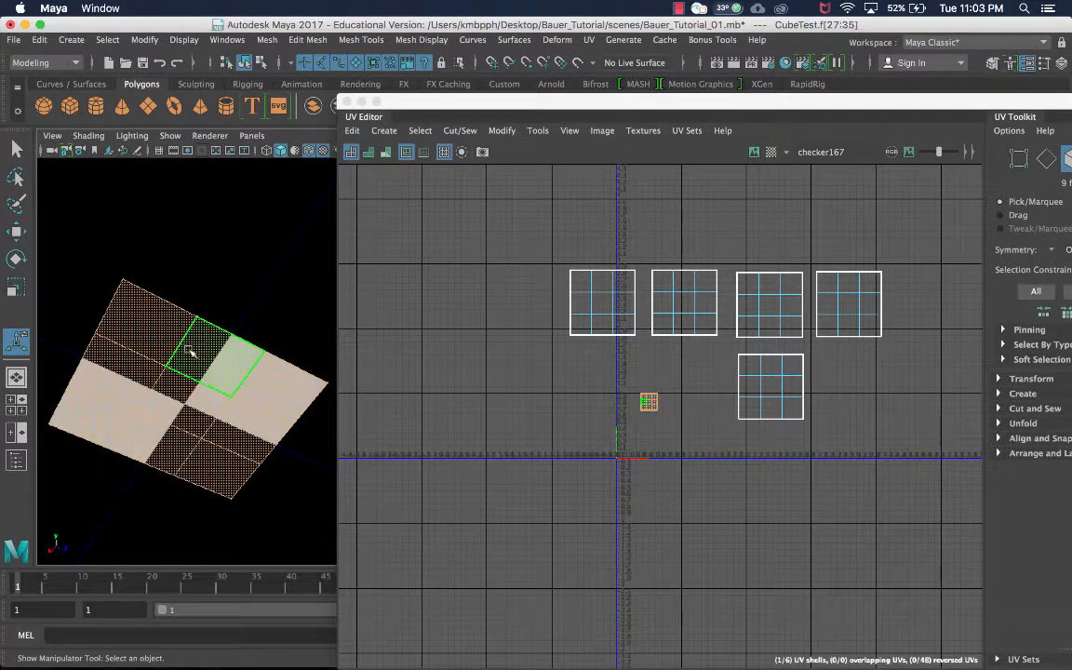
alt+drag(190, 351, 180, 371)
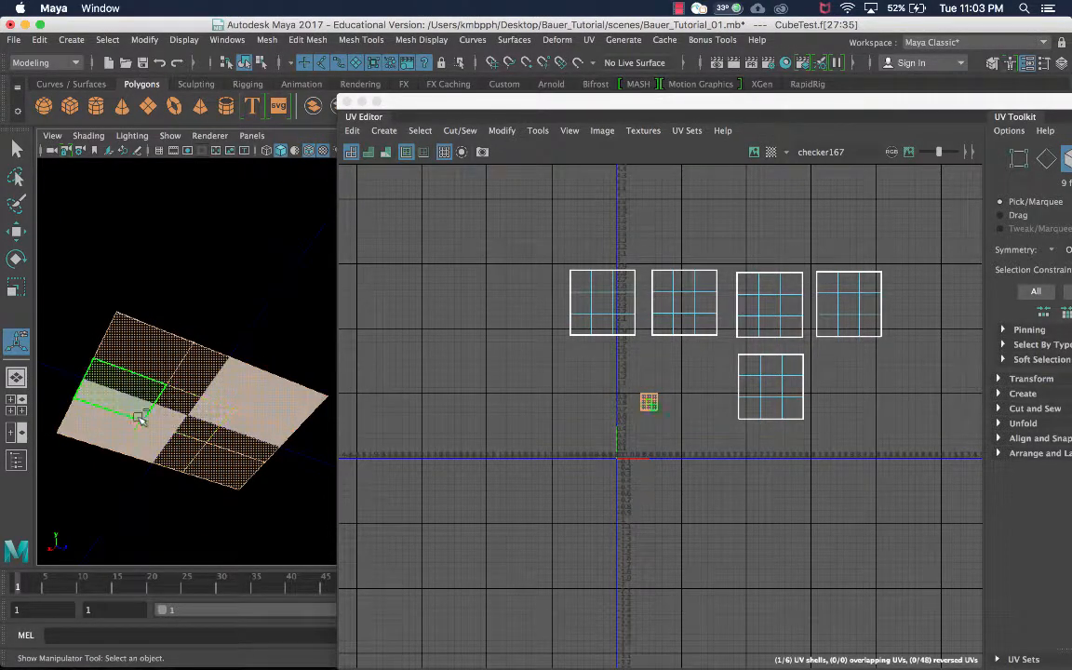
Apply a planar UV projection to the bottom faces and set its projection height to 1
shift+right_drag(143, 307, 238, 602)
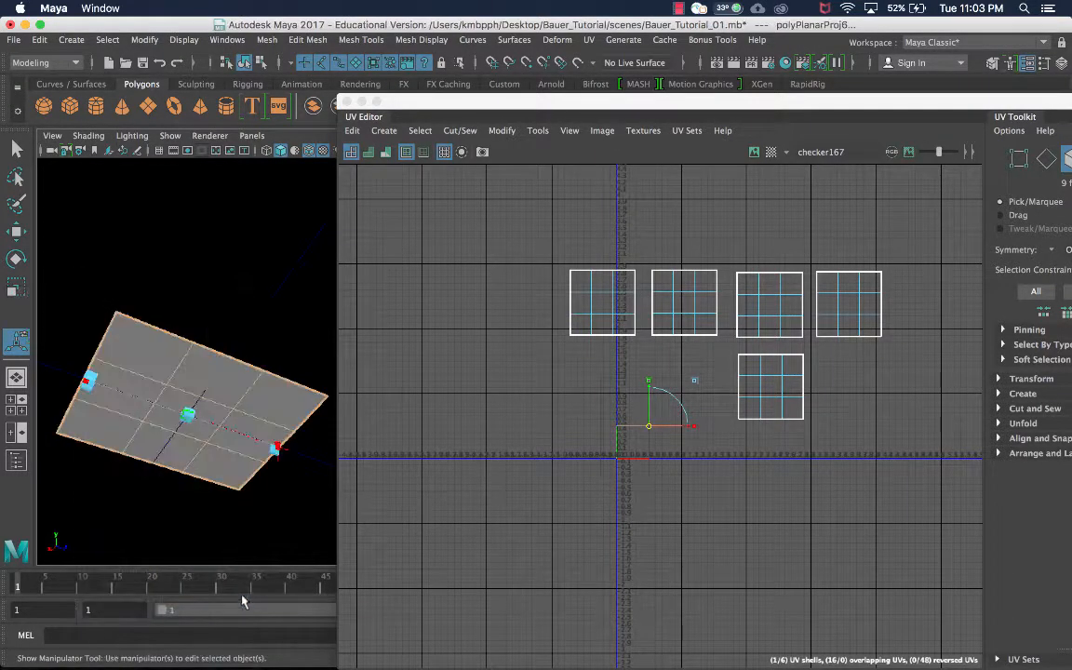
click(364, 101)
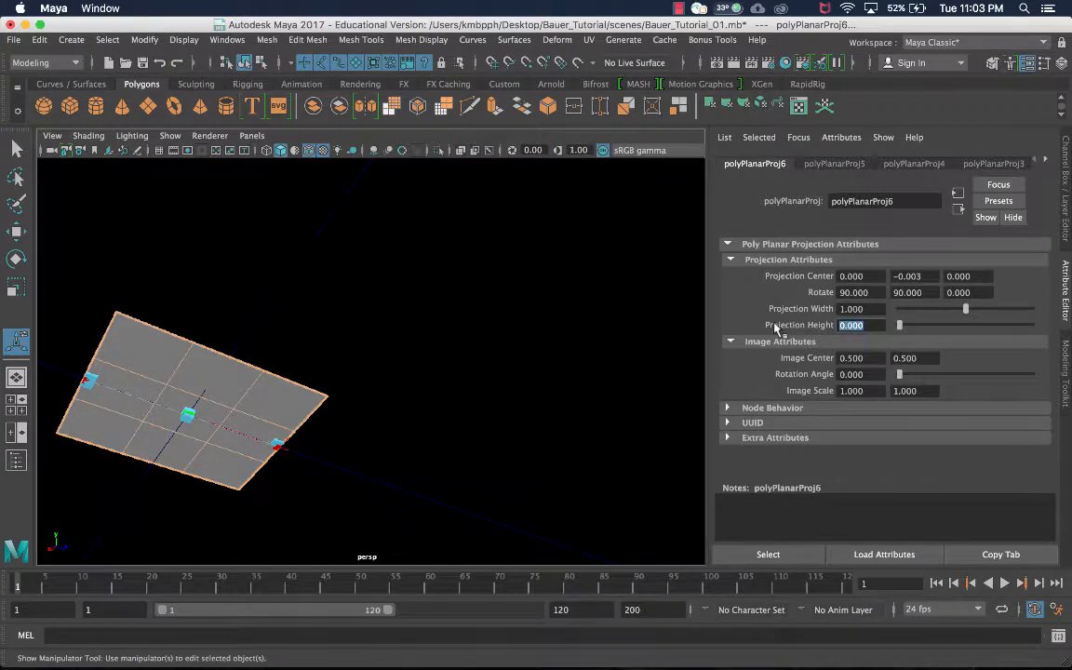
key(Return)
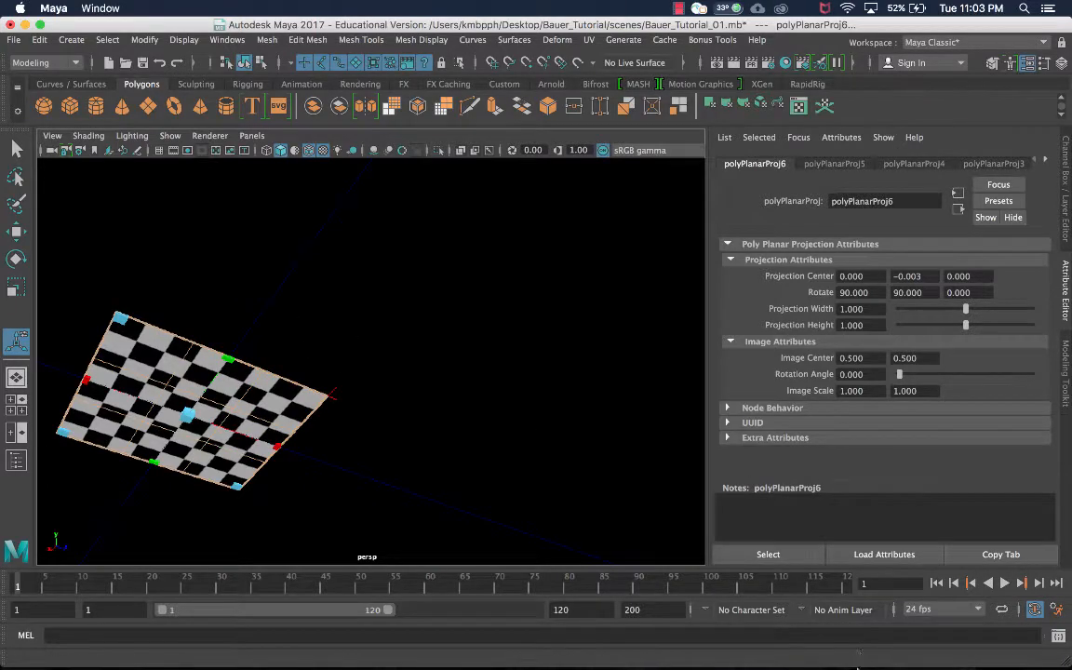
Restore the UV Editor, move the bottom faces' shell below the fourth shell, beside the top faces' shell, and deselect
mouse_move(830, 664)
click(875, 644)
click(649, 426)
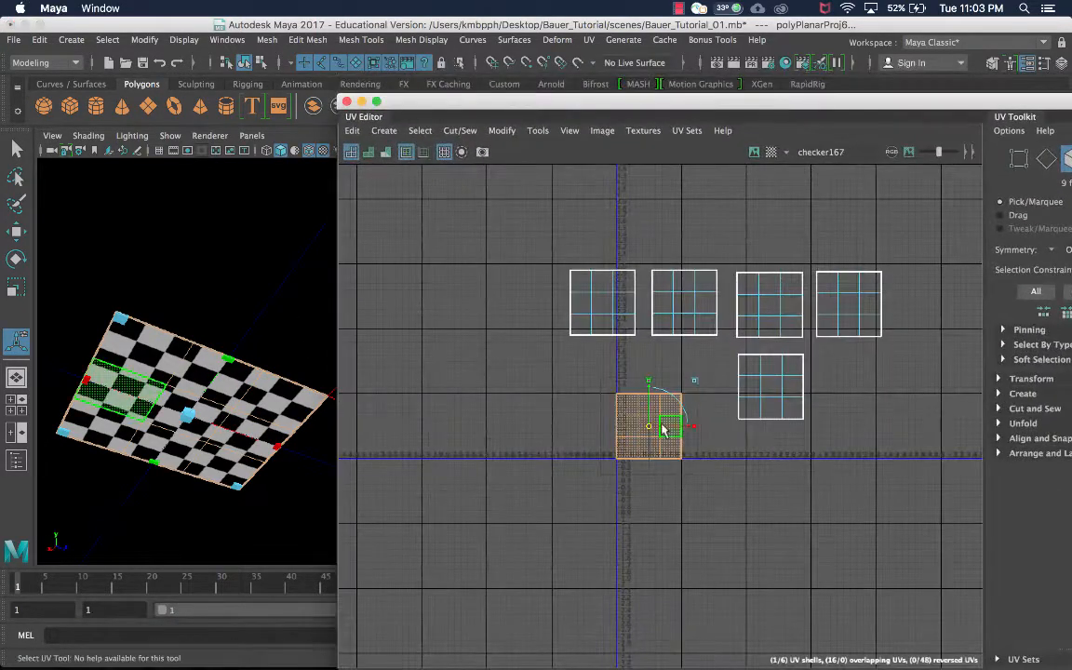
drag(658, 437, 862, 387)
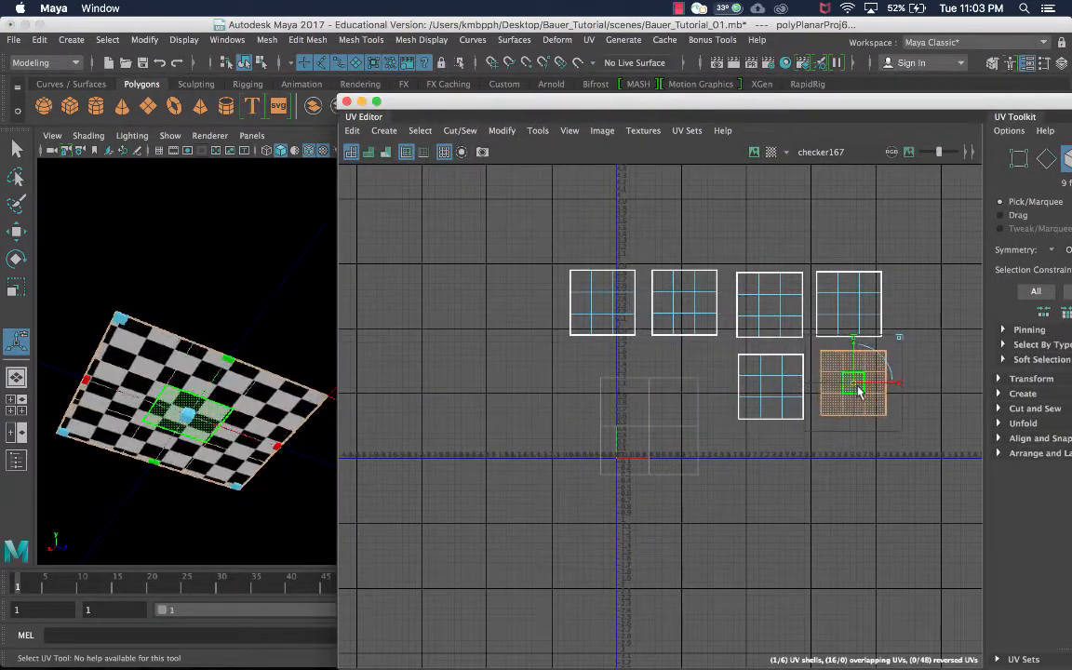
click(476, 234)
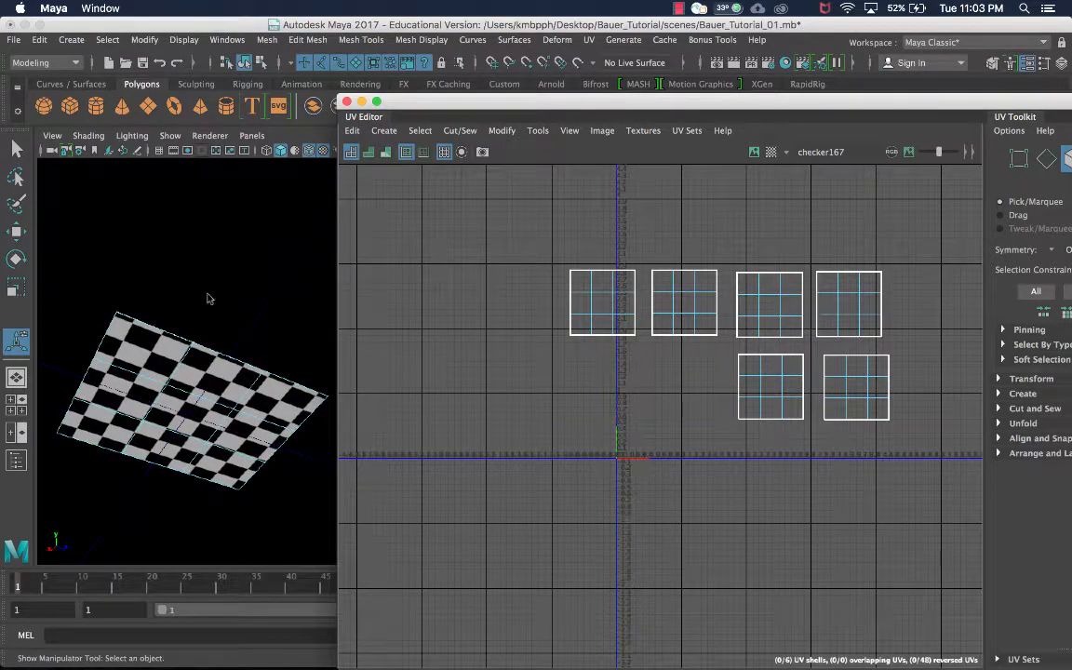
Switch the cube to object mode and briefly show the checker image in the UV Editor before hiding it
alt+drag(227, 276, 191, 240)
right_drag(192, 240, 260, 218)
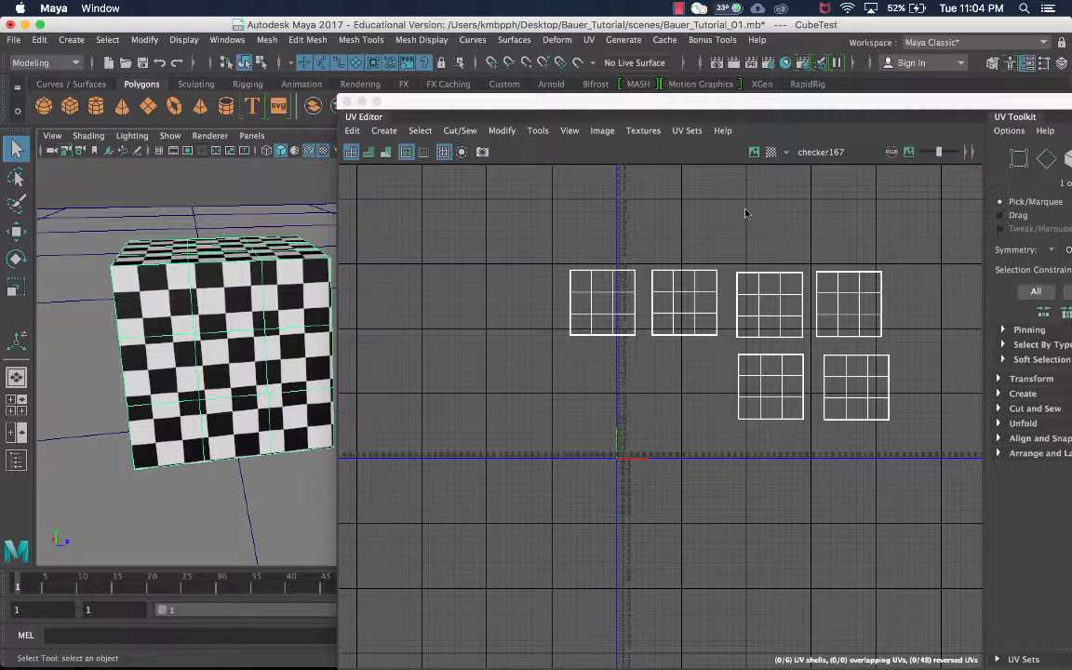
click(754, 153)
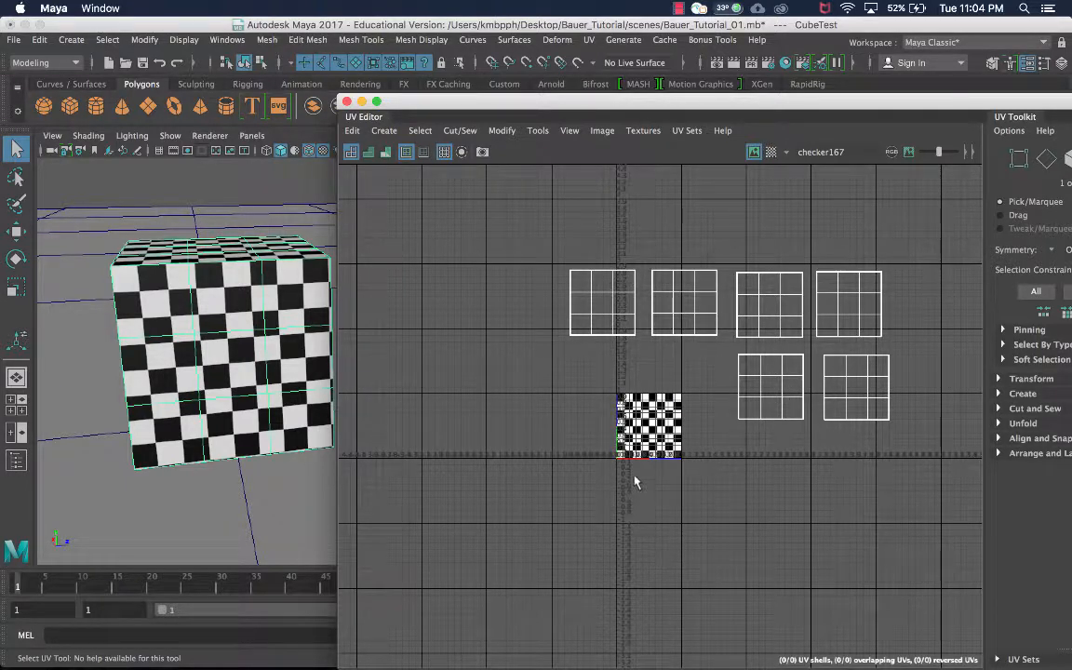
click(755, 152)
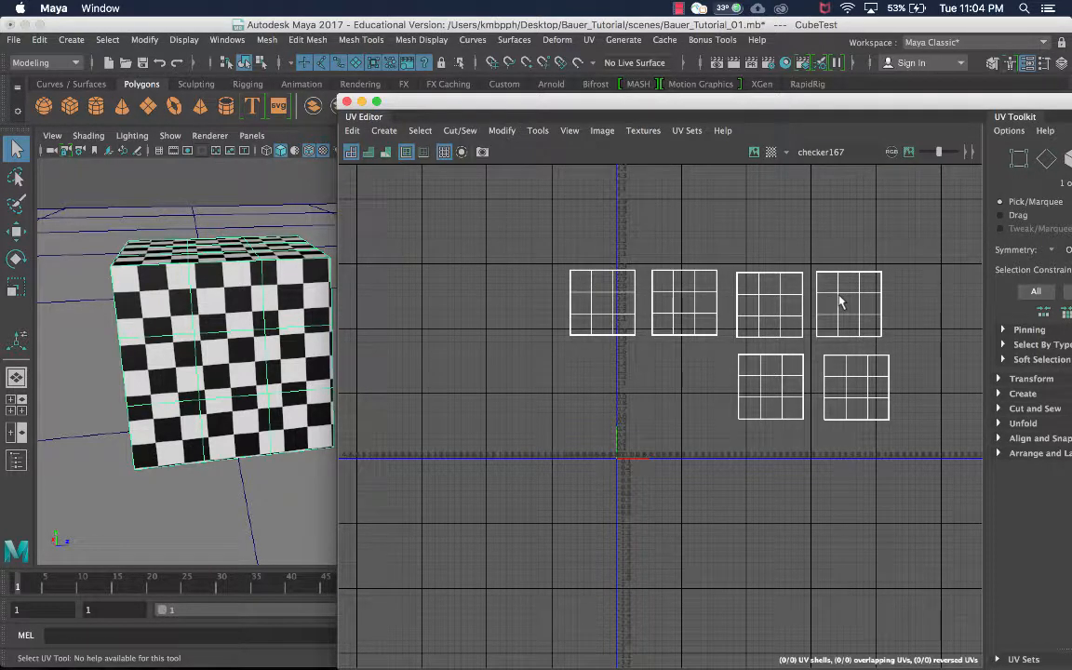
Switch the cube to edge selection and select the three vertical corner edges shared by the third and fourth shells
alt+drag(178, 306, 165, 272)
scroll(262, 302, up, 5)
scroll(97, 266, down, 6)
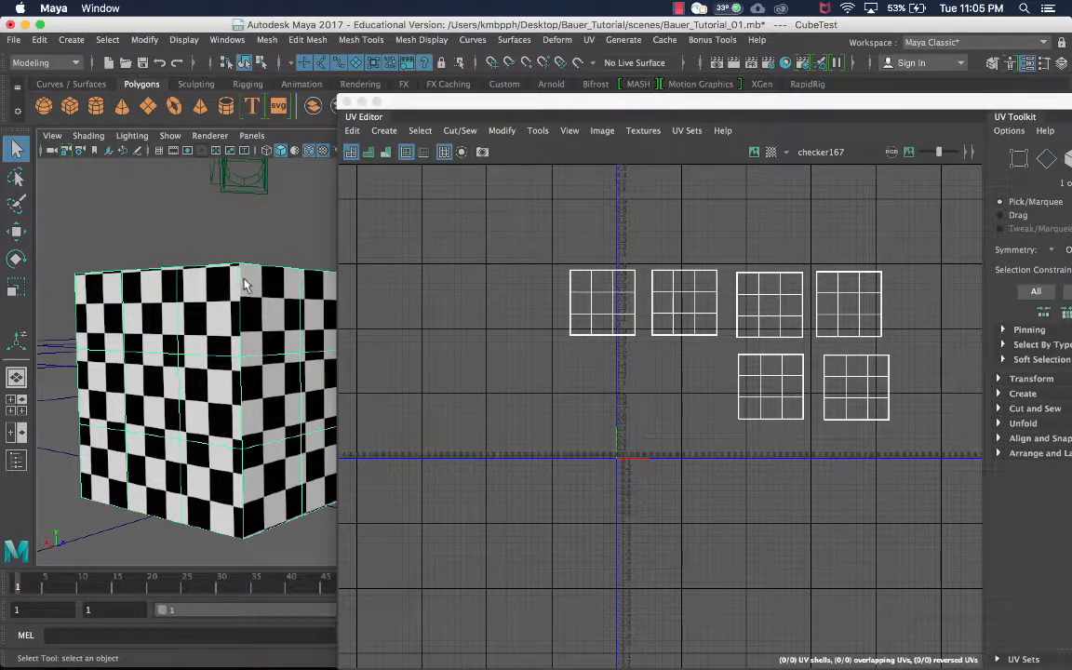
right_drag(244, 270, 244, 190)
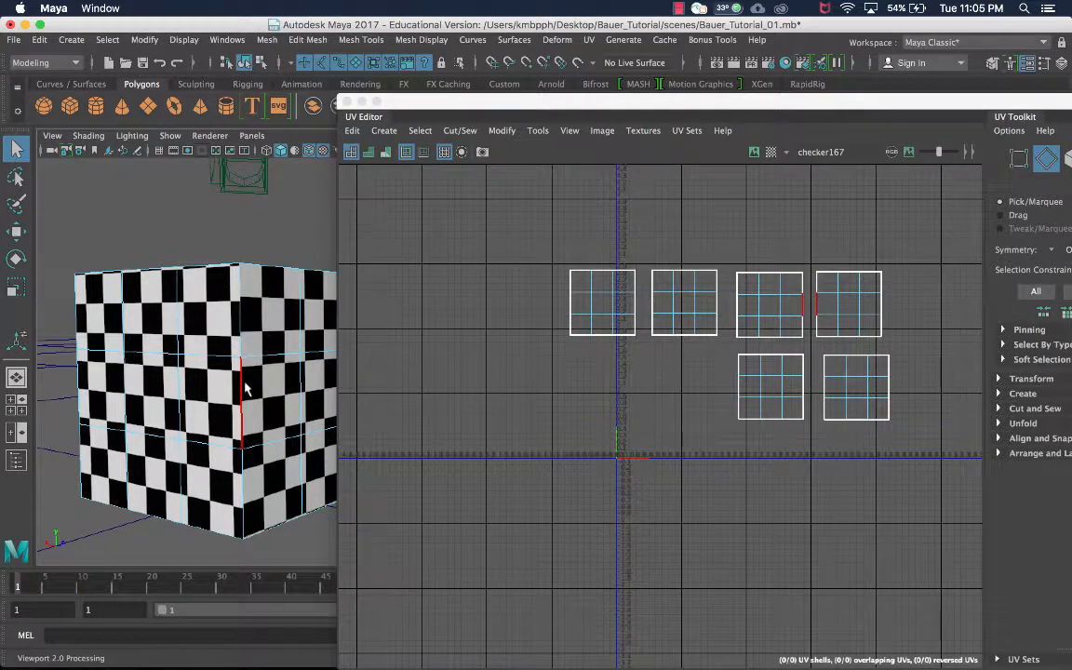
click(243, 330)
shift+click(243, 396)
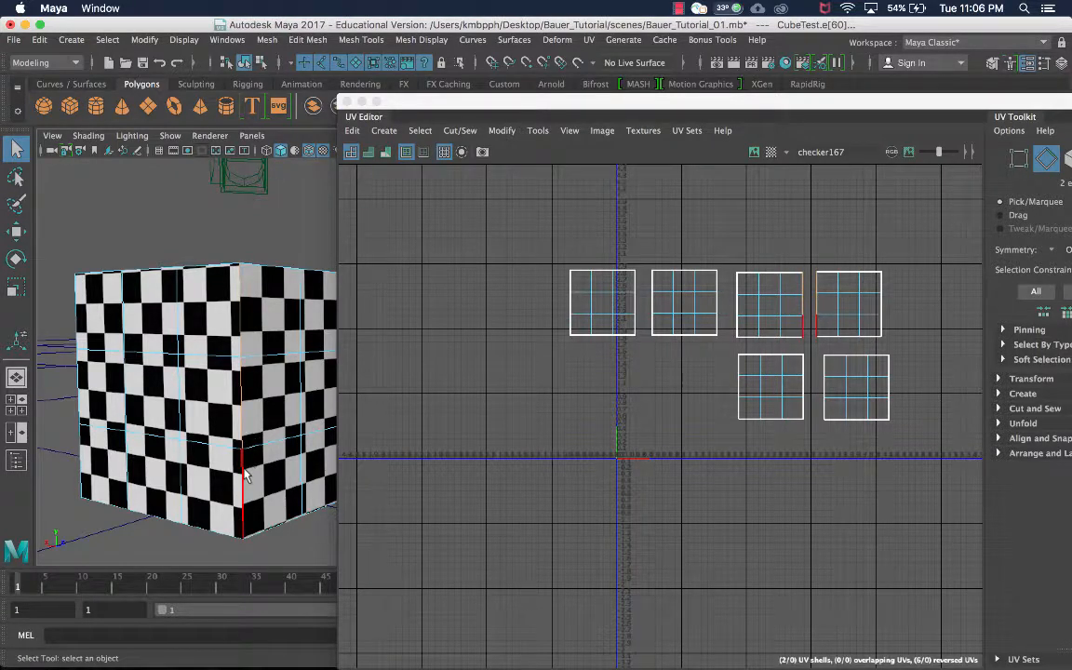
Join the third and fourth shells along the selected edges with Move and Sew Edges
scroll(853, 324, up, 2)
scroll(853, 324, up, 4)
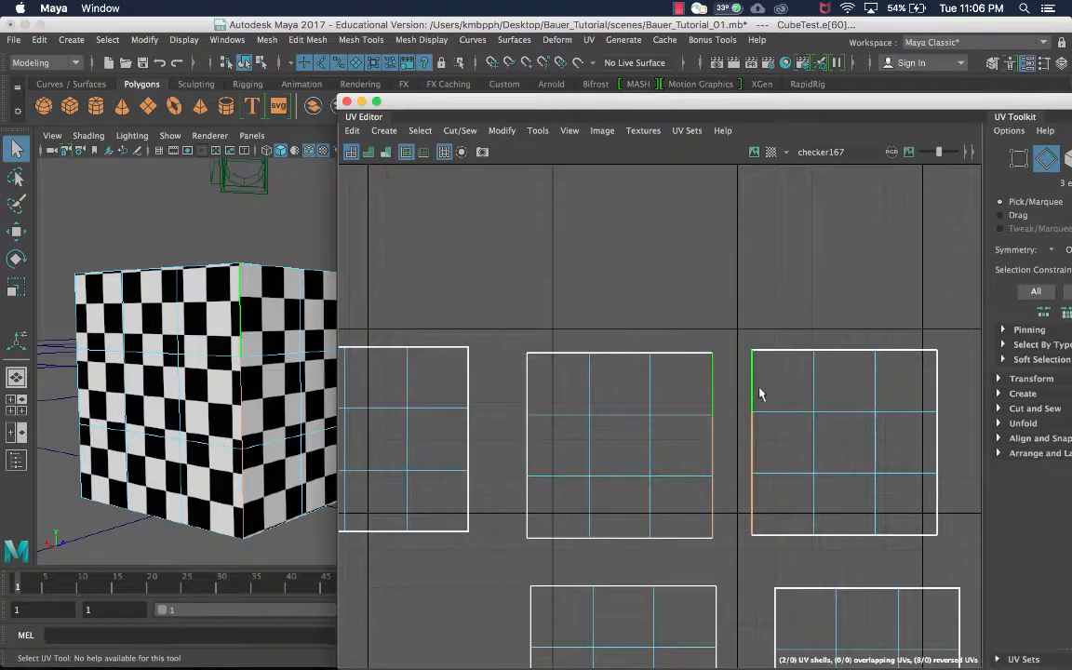
click(710, 452)
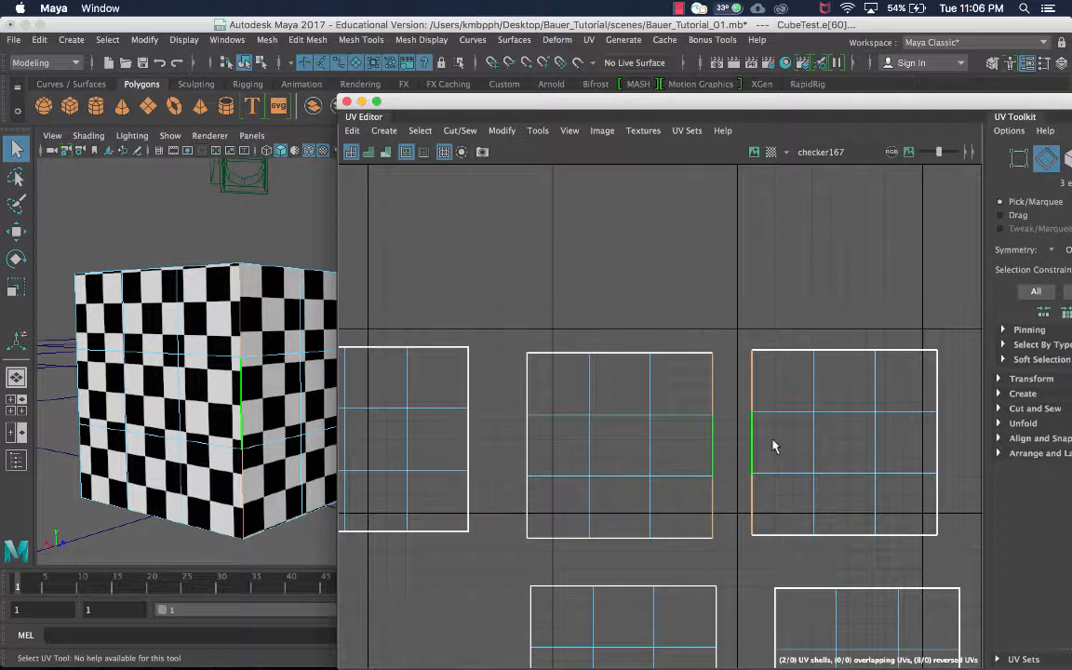
click(758, 384)
click(729, 384)
click(715, 389)
shift+right_click(715, 388)
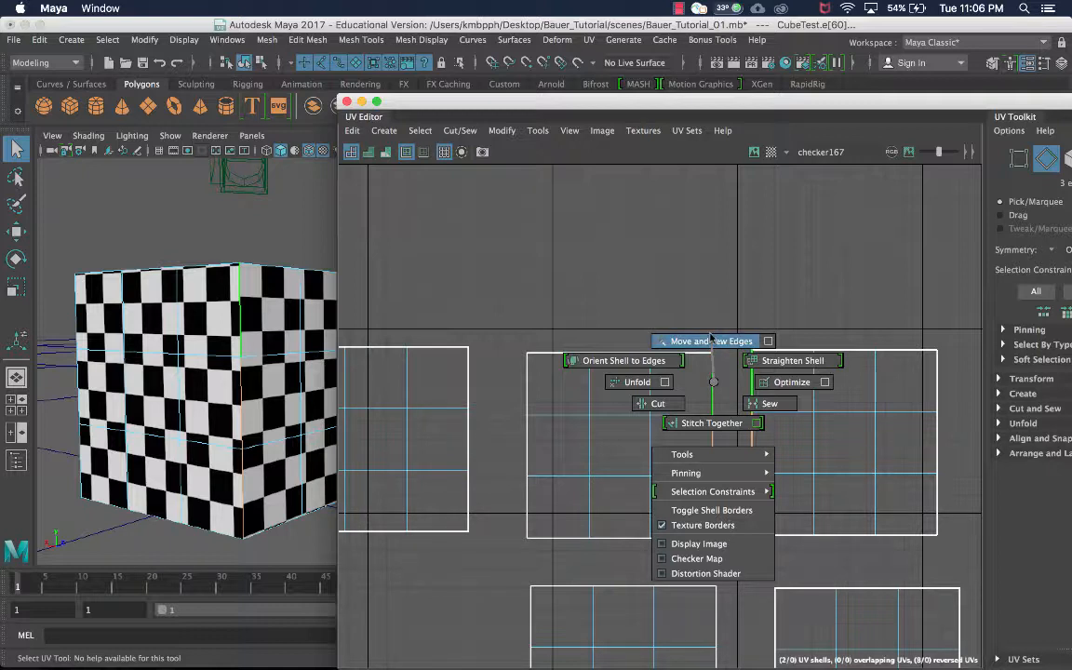
click(711, 340)
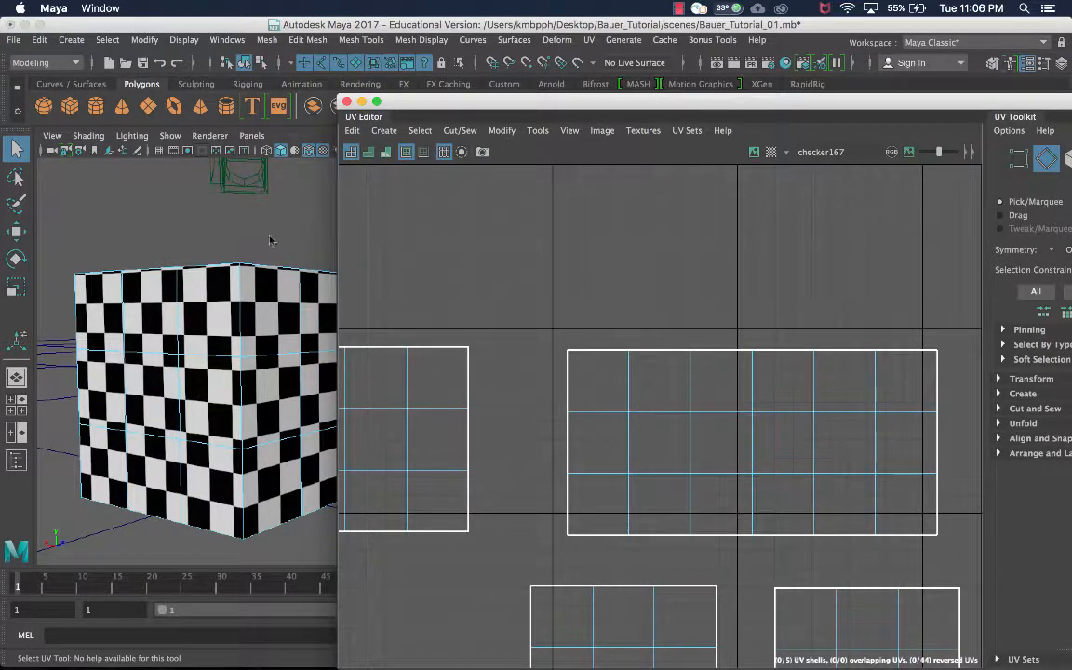
Inspect the checker pattern across the sewn cube corner and undo the Move and Sew Edges operation
scroll(237, 291, up, 5)
scroll(239, 288, down, 5)
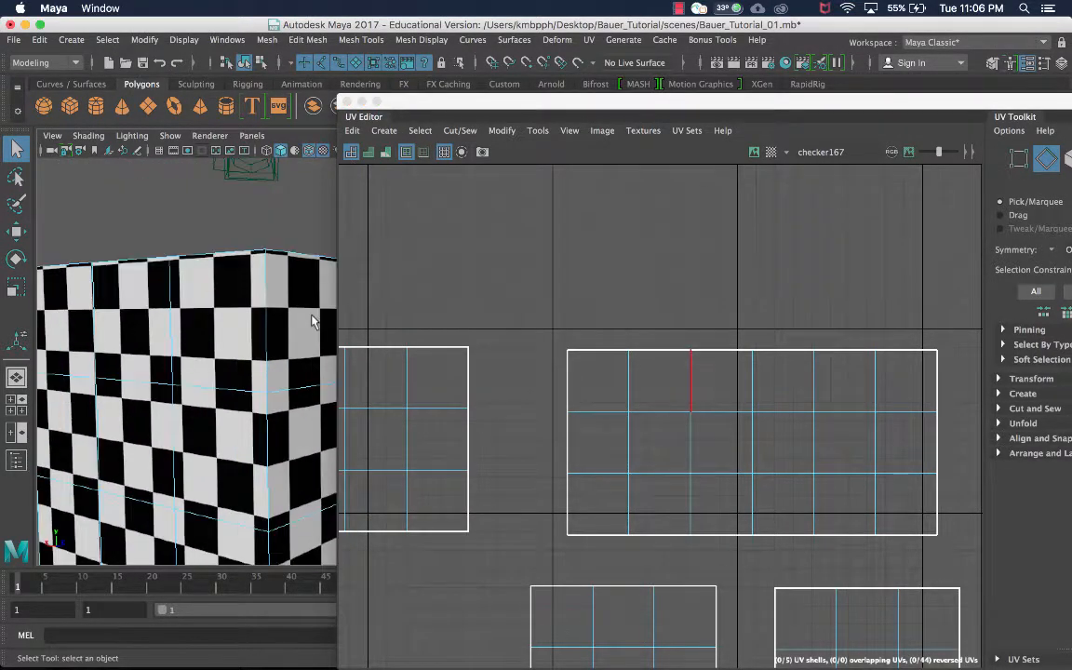
alt+middle_drag(289, 312, 226, 310)
scroll(239, 270, down, 4)
click(211, 280)
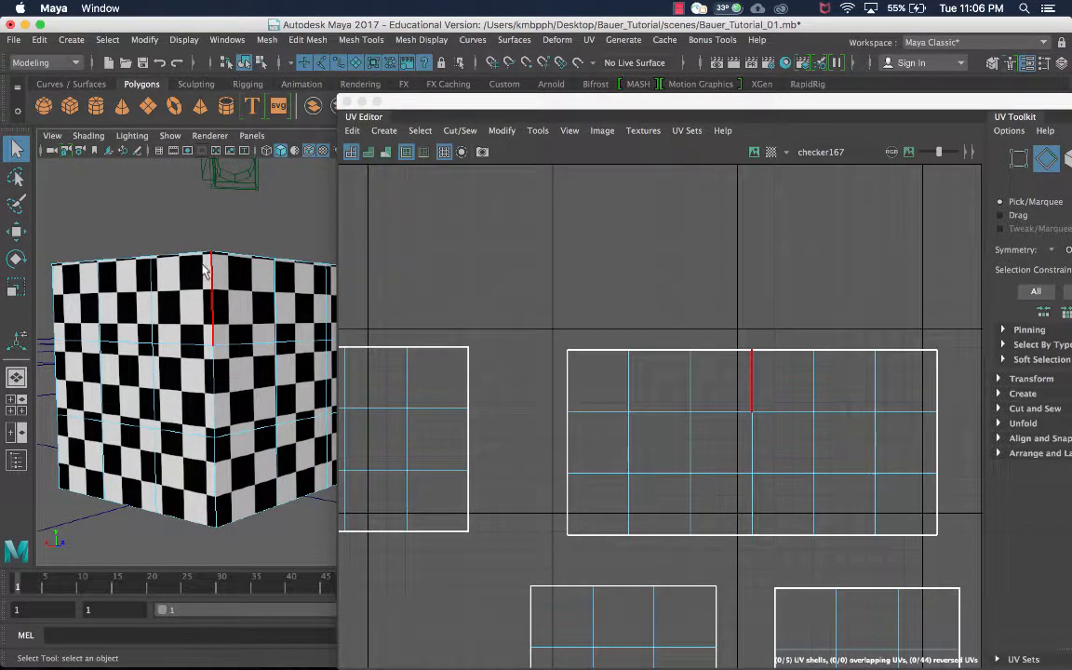
click(91, 284)
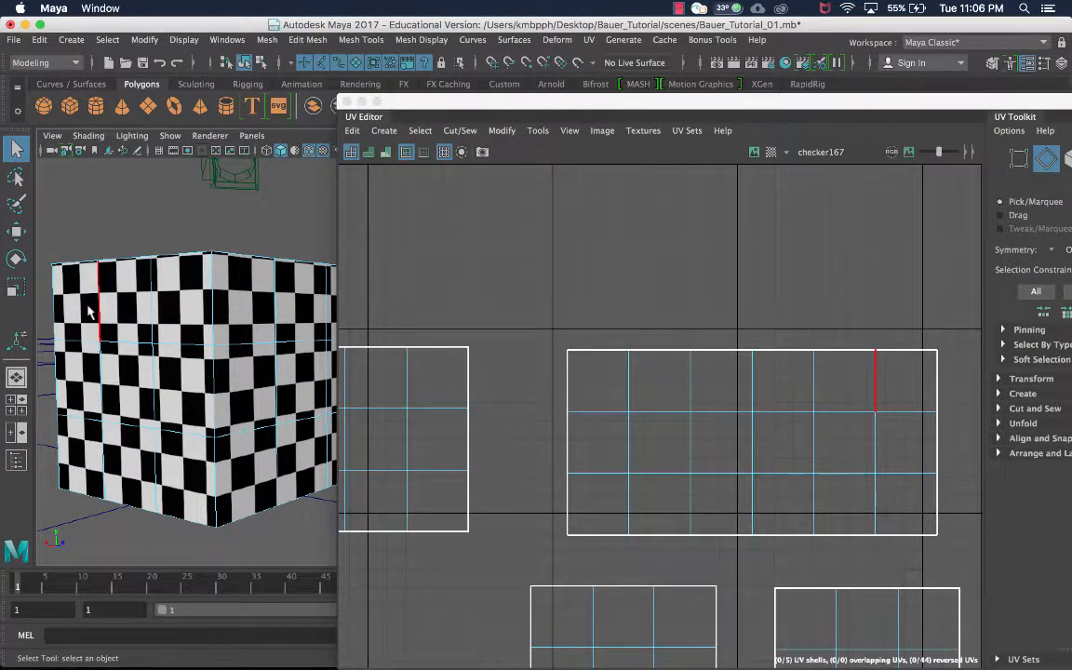
click(422, 326)
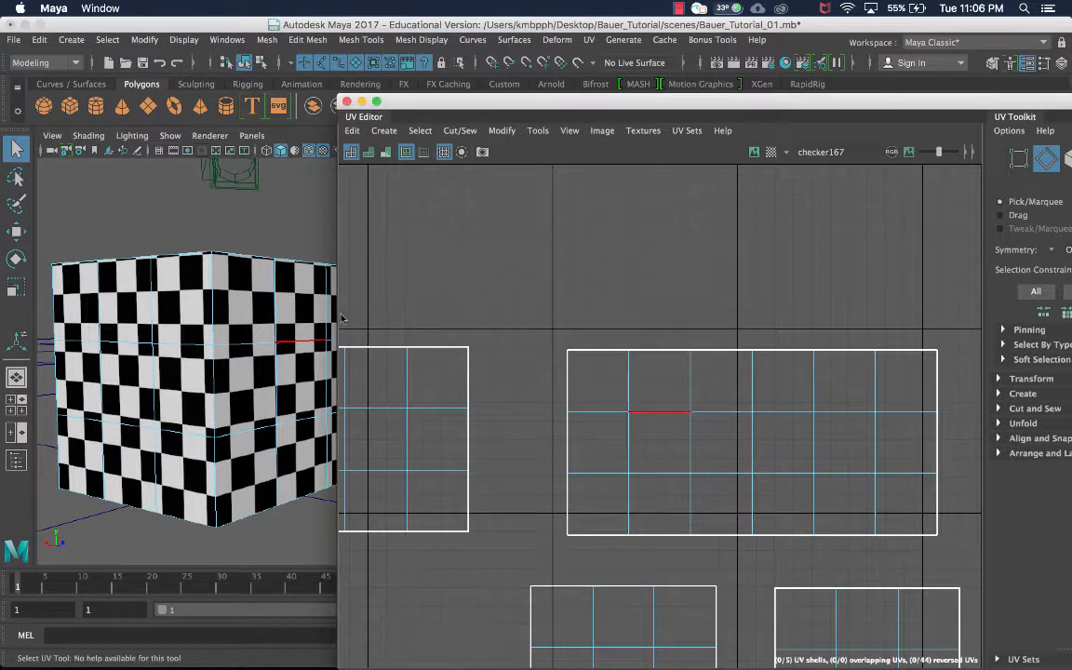
key(super+z)
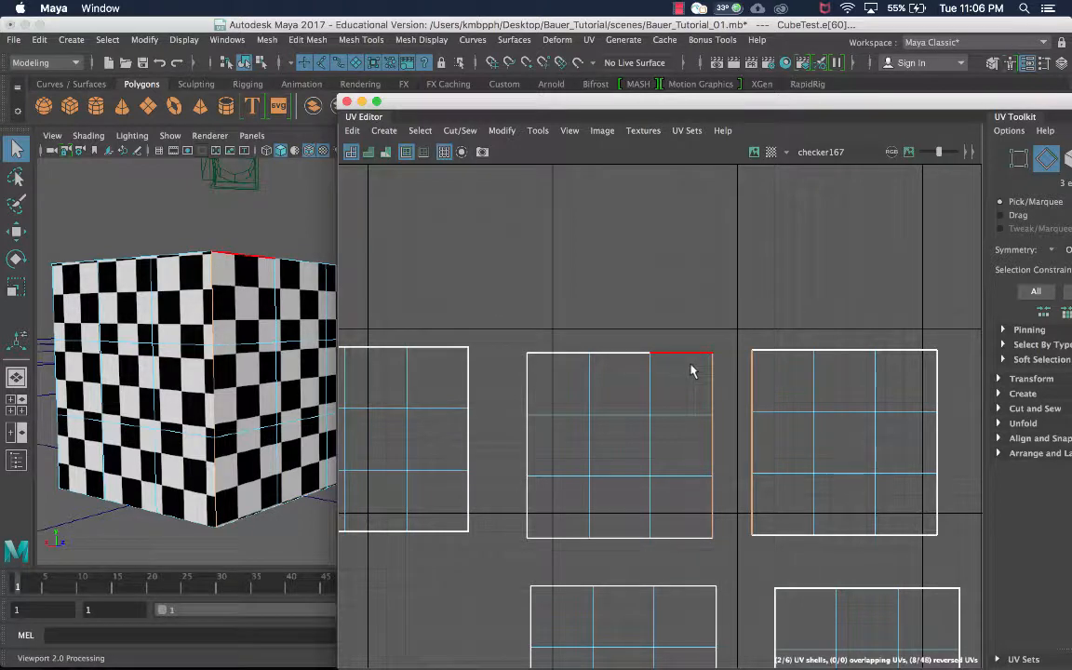
Reapply Move and Sew Edges to the corner edges to merge the third and fourth shells into one
shift+right_drag(730, 371, 730, 340)
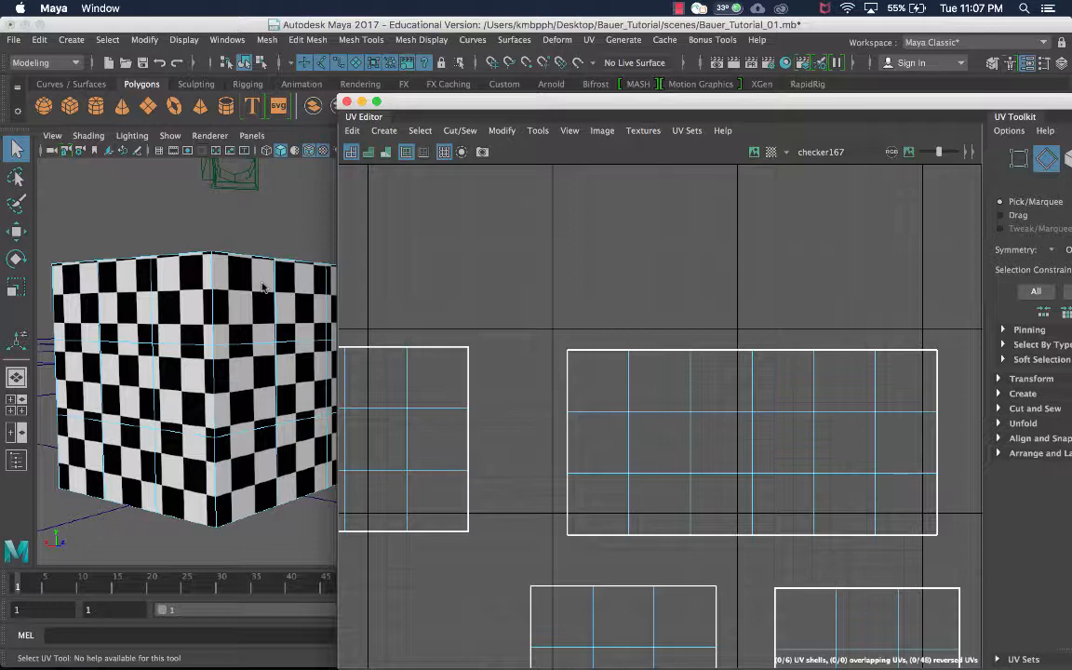
scroll(456, 316, down, 3)
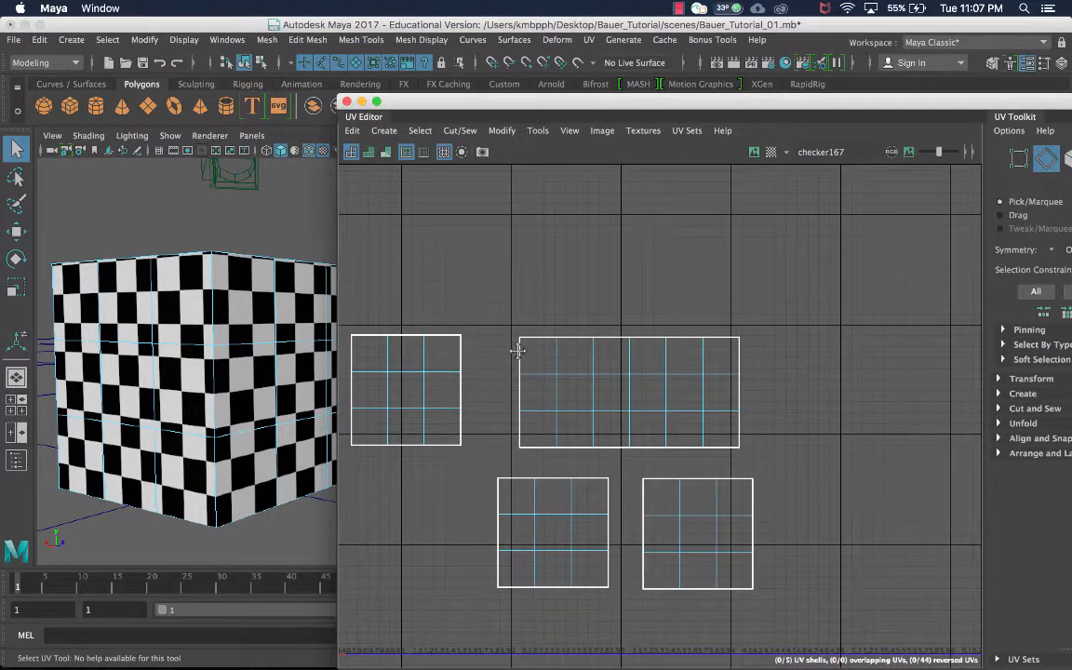
Try to join the second shell to the merged two-side shell with Move and Sew Edges along their three shared vertical corner edges
alt+drag(140, 335, 201, 325)
alt+right_drag(149, 321, 159, 321)
alt+drag(159, 321, 275, 324)
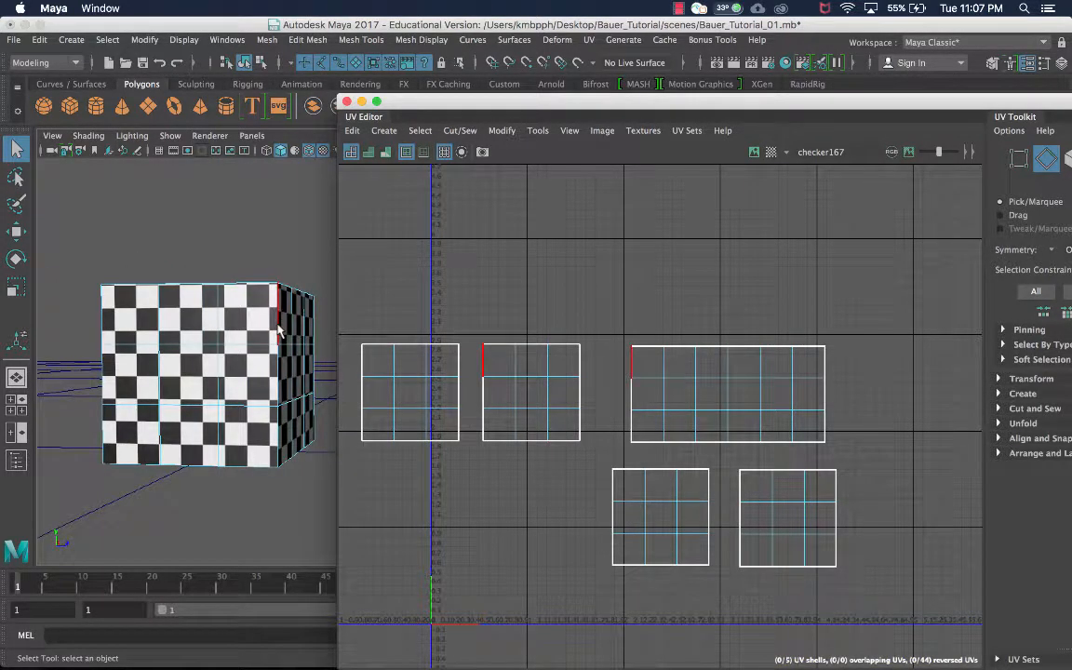
click(280, 330)
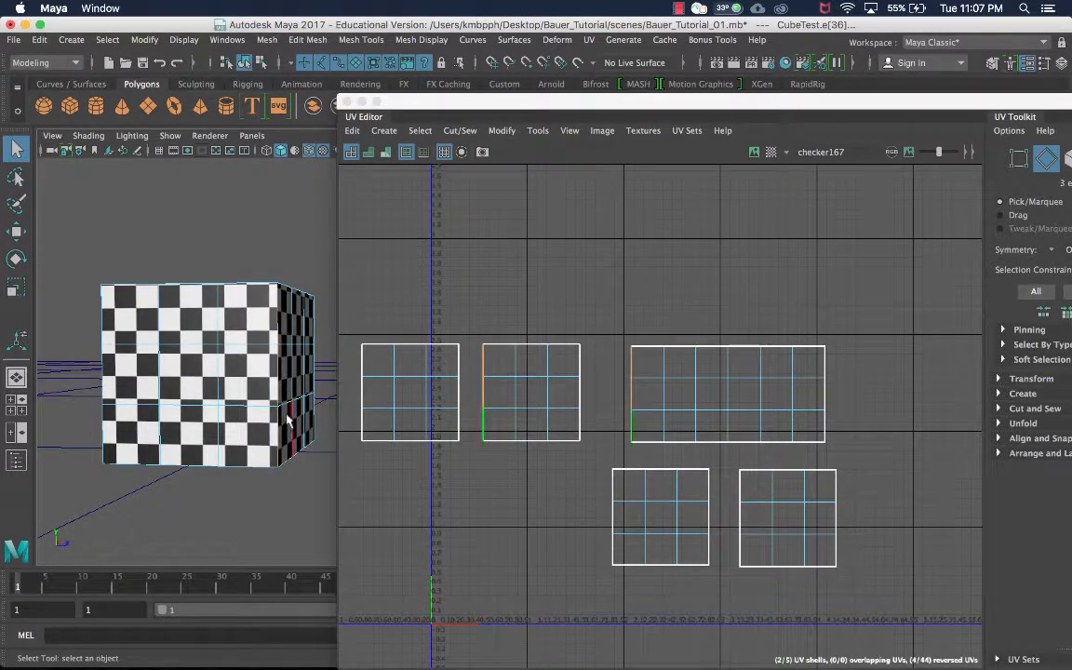
alt+drag(270, 349, 251, 386)
scroll(194, 389, up, 6)
scroll(601, 382, up, 3)
alt+middle_drag(600, 383, 648, 380)
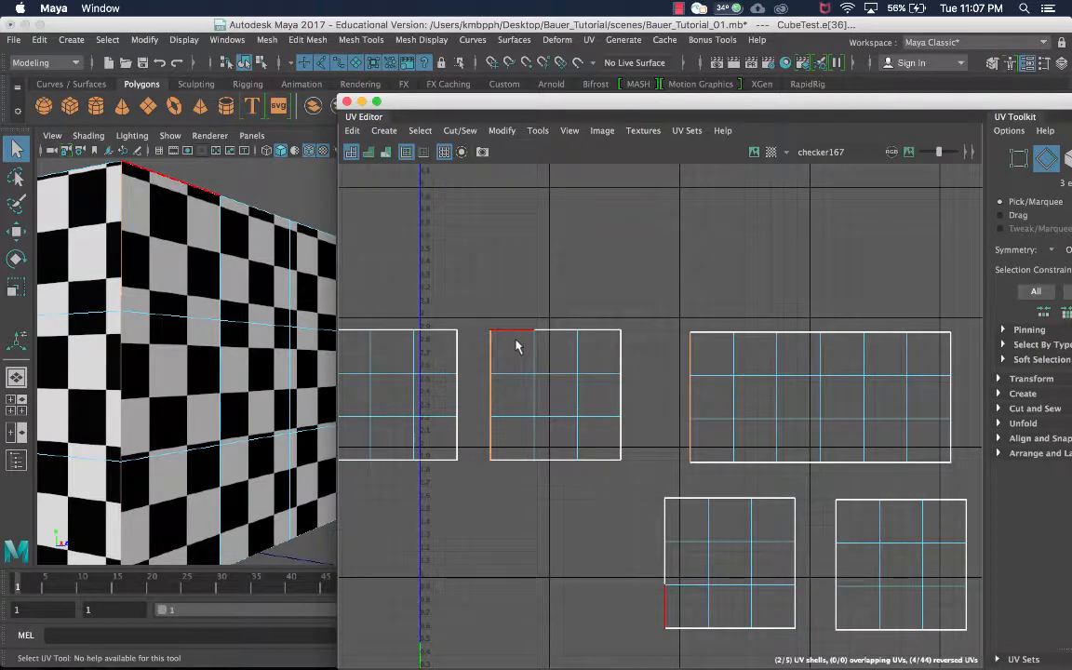
scroll(627, 359, down, 1)
shift+right_drag(622, 359, 626, 324)
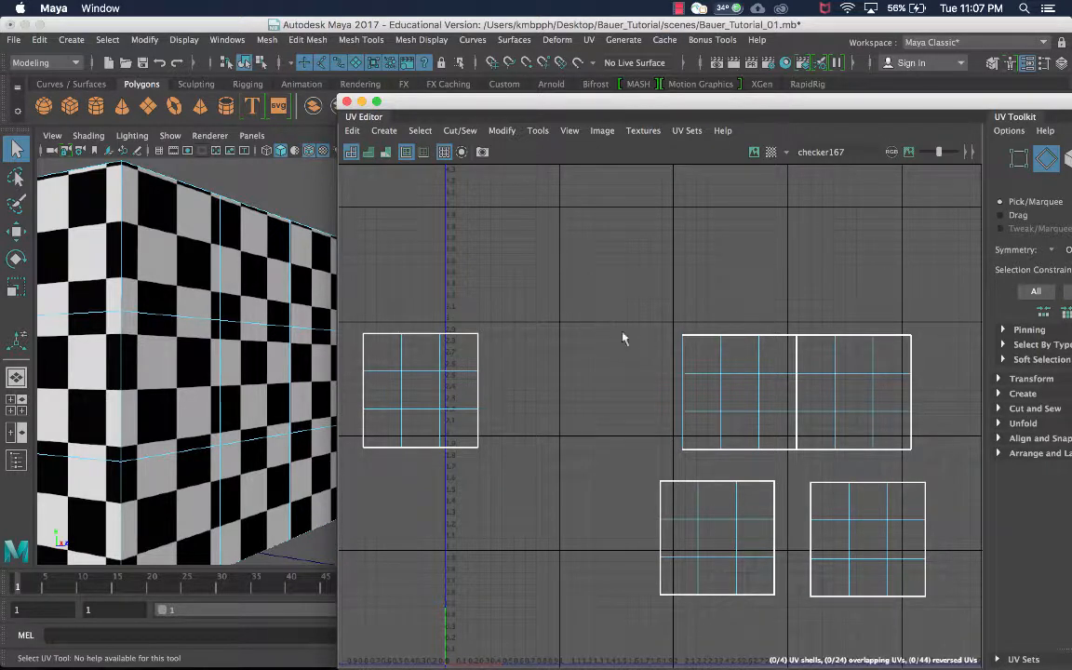
key(super+z)
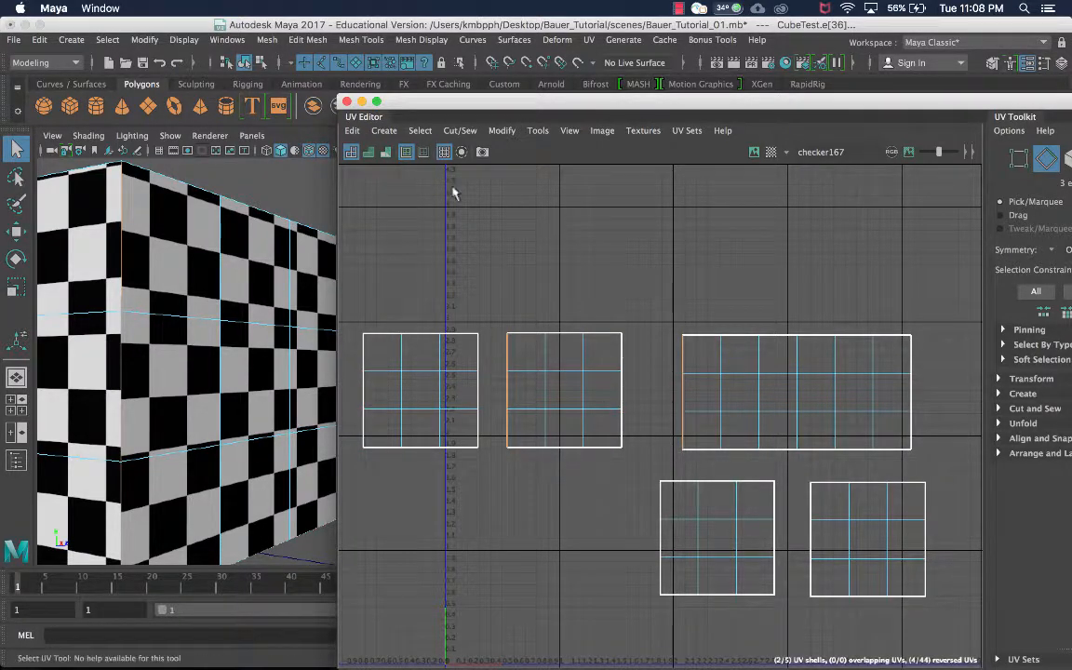
Switch to UV selection and select all UVs of the second shell
right_click(558, 337)
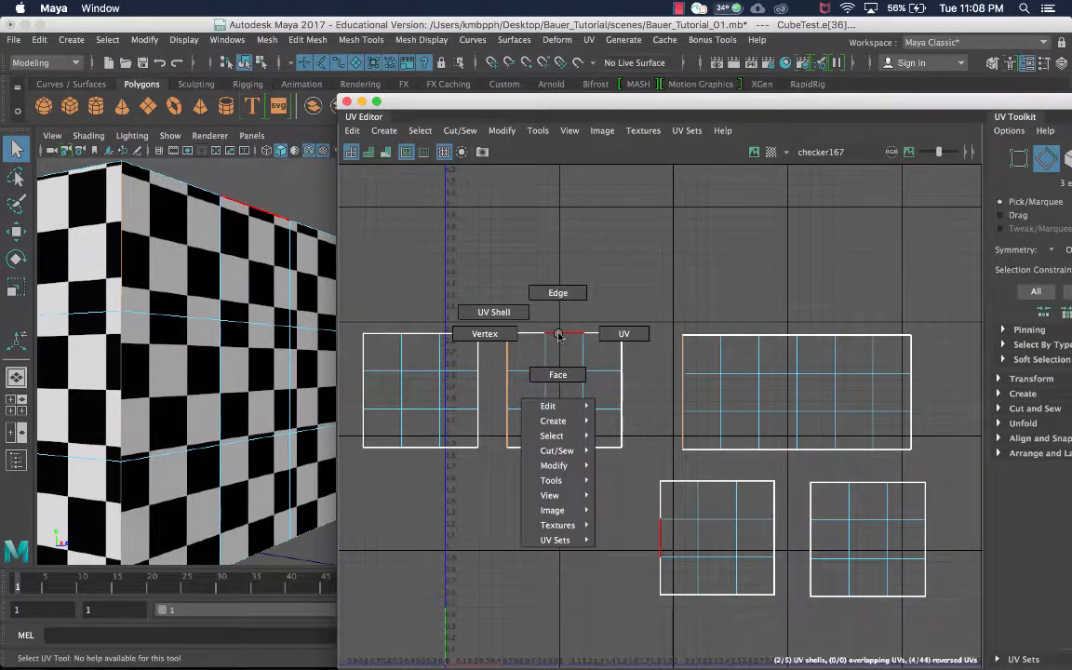
click(614, 333)
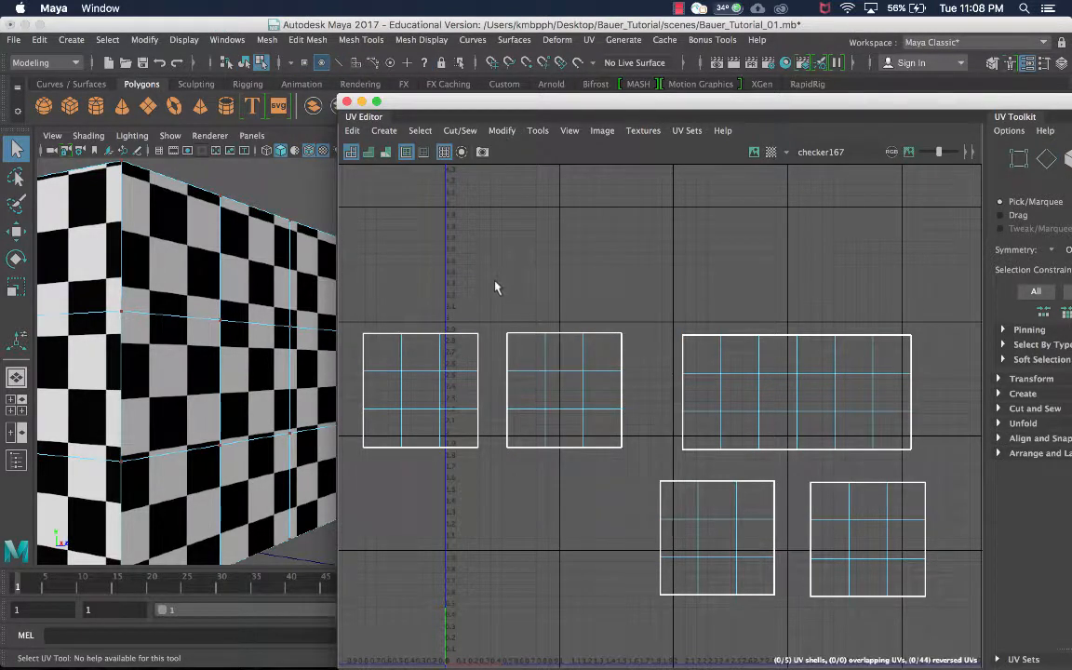
drag(488, 269, 640, 488)
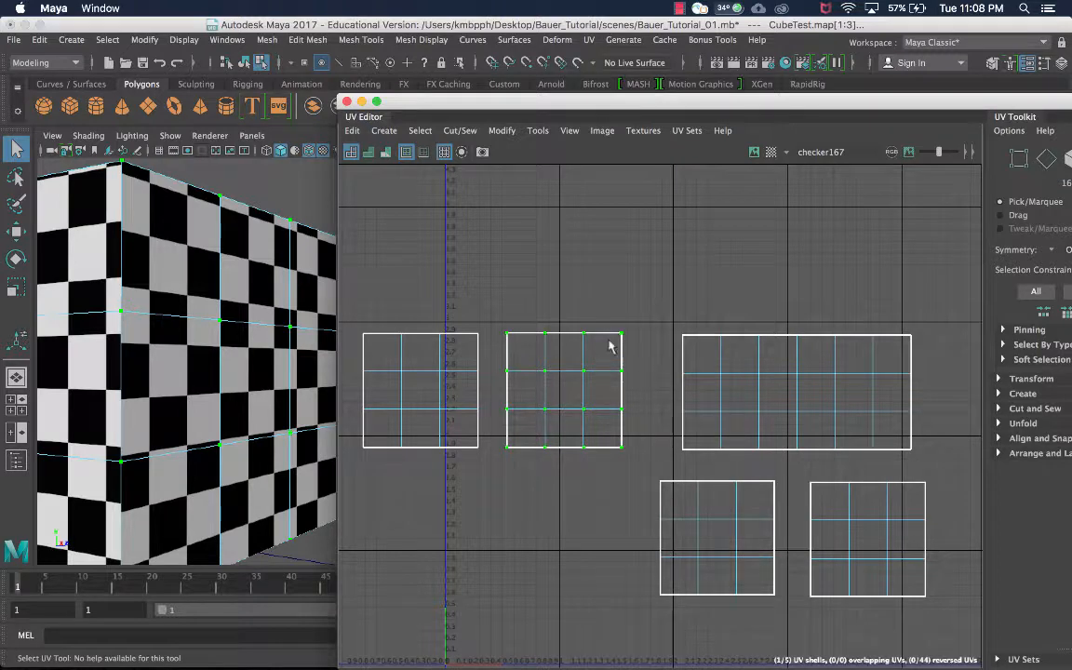
Switch to UV shell selection and examine which side of the cube each UV shell corresponds to
right_click(562, 341)
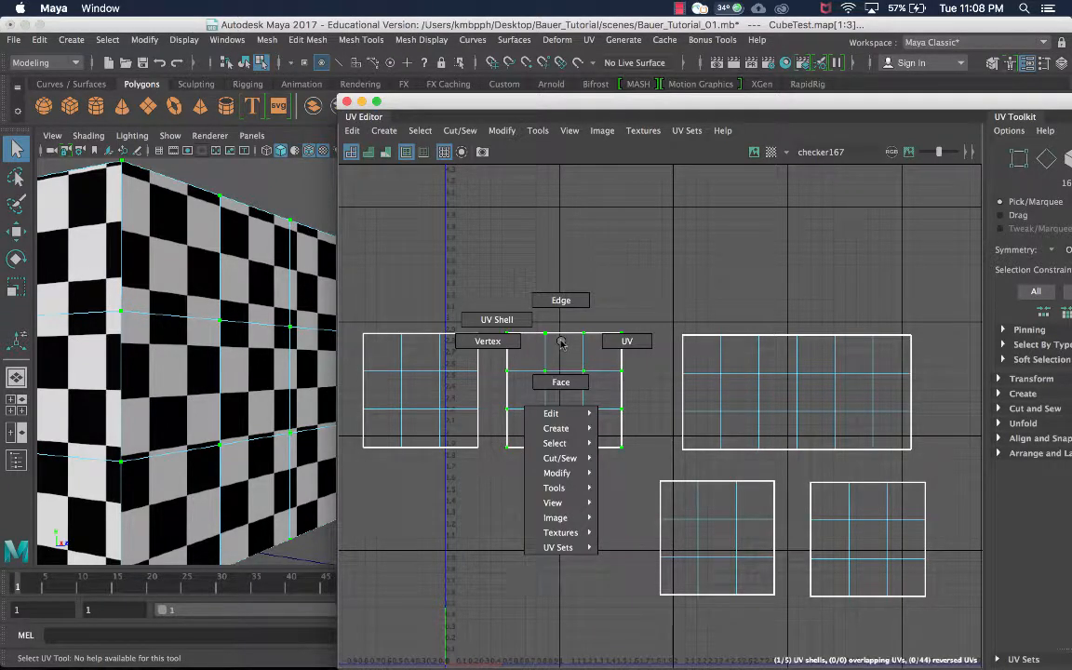
right_drag(561, 370, 528, 352)
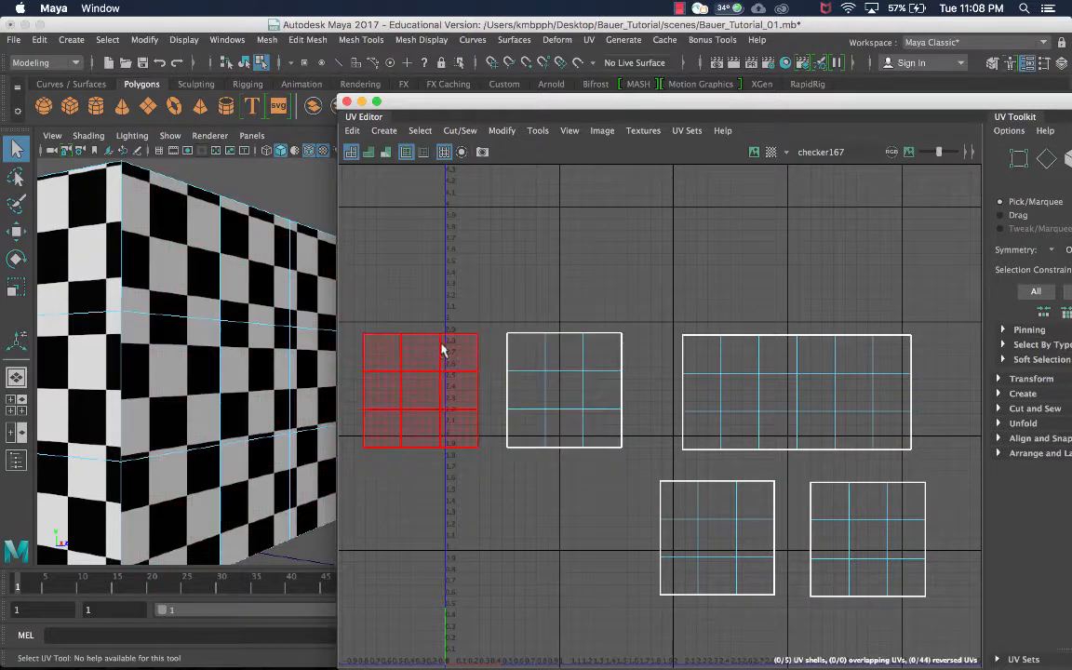
click(532, 366)
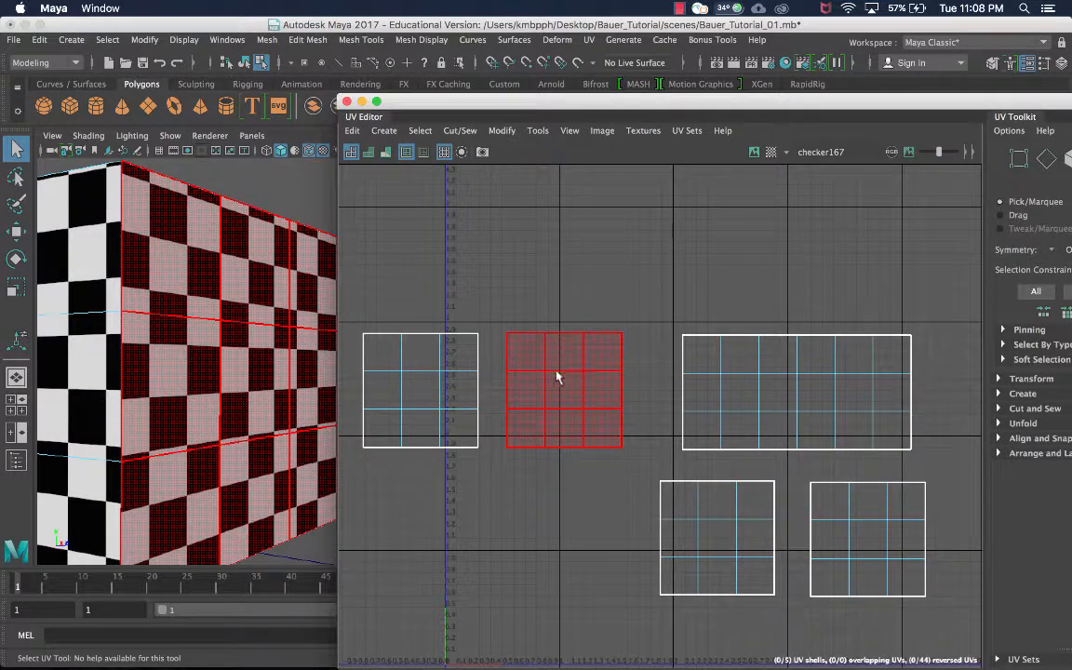
click(409, 363)
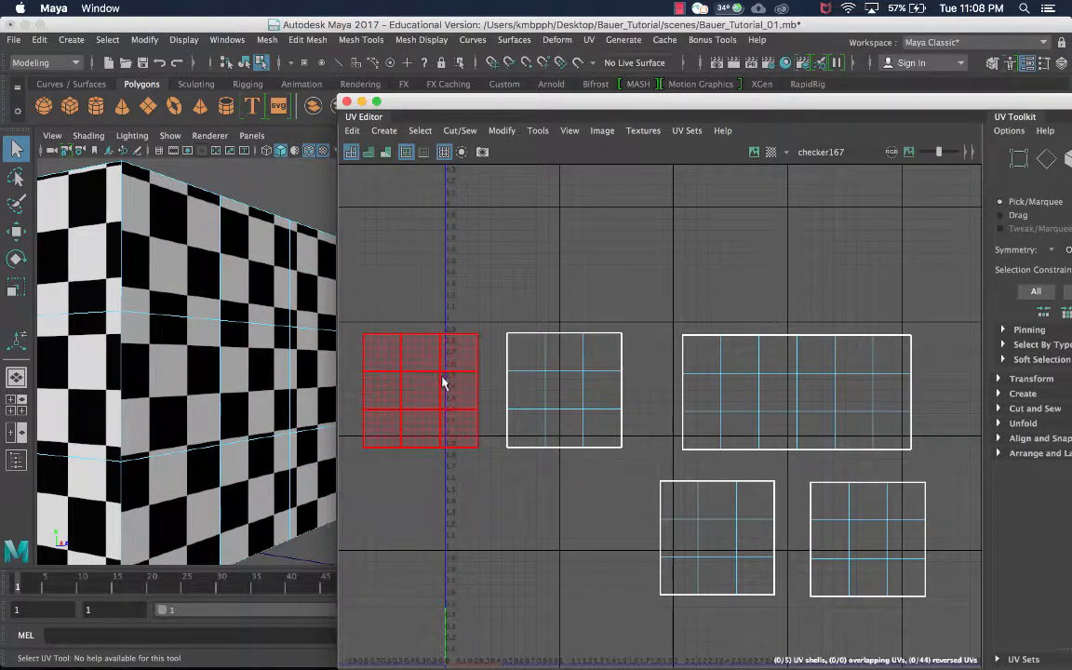
click(725, 396)
scroll(742, 363, down, 3)
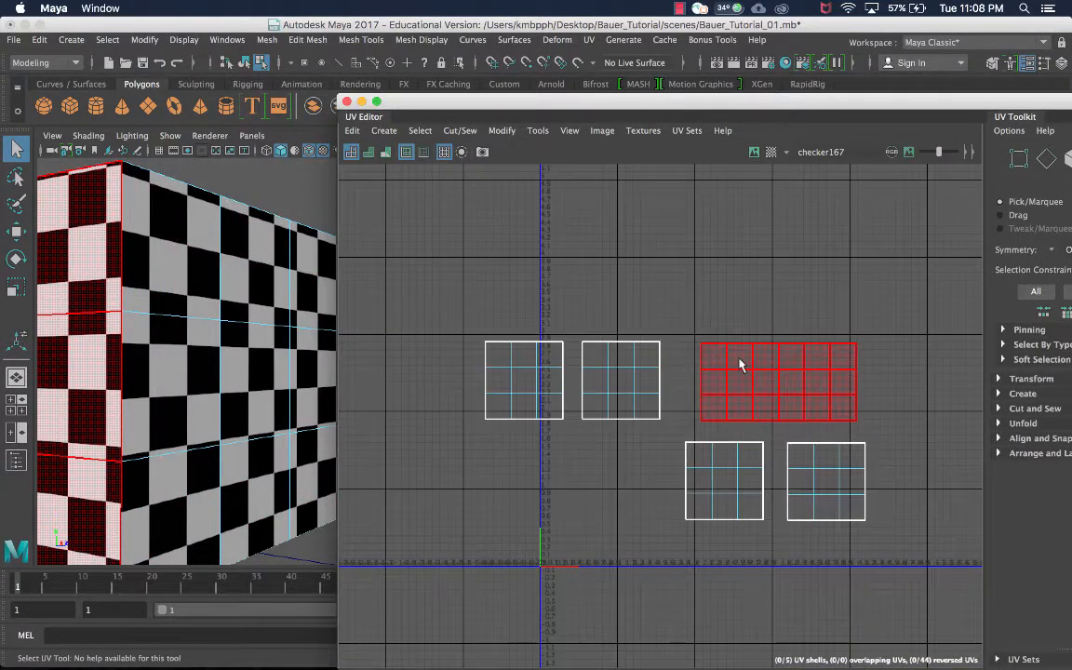
alt+drag(296, 339, 394, 342)
scroll(227, 352, down, 5)
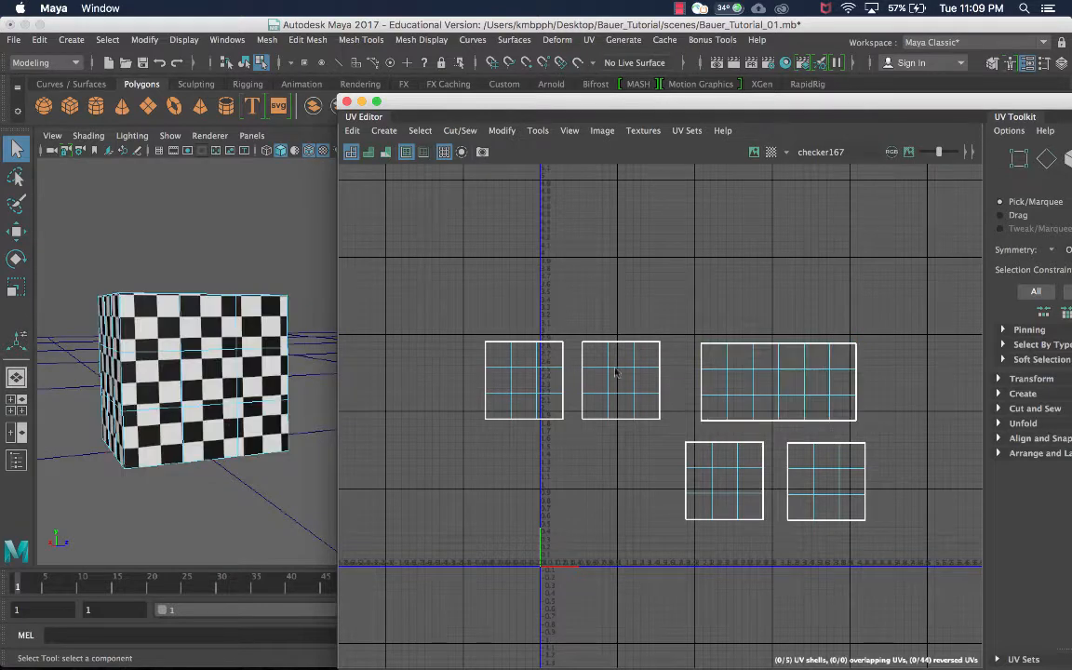
click(750, 359)
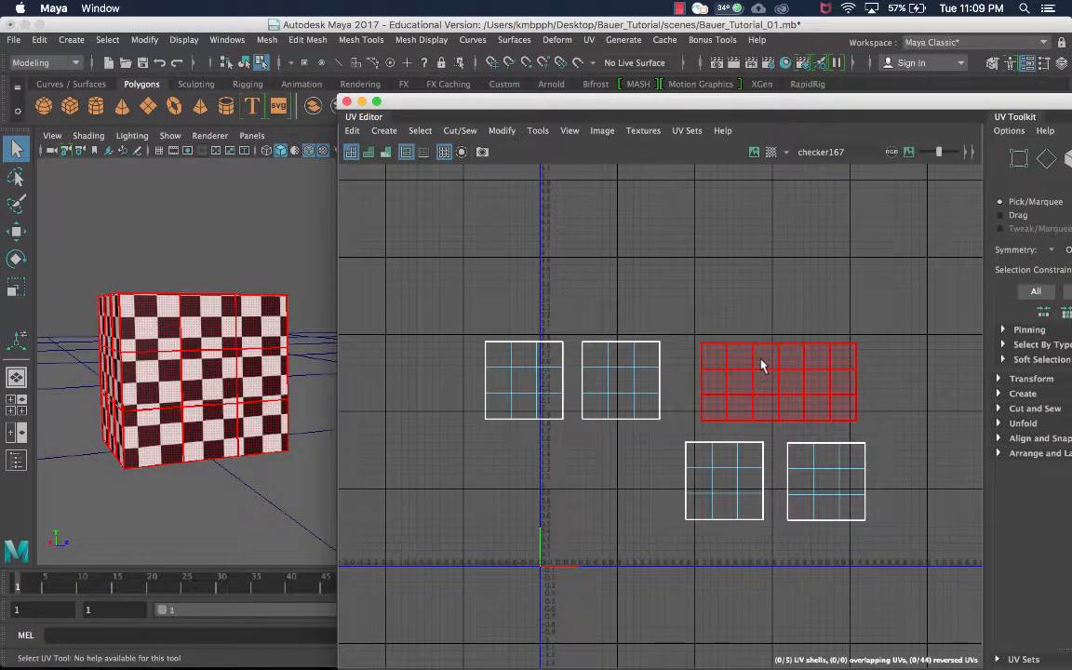
click(736, 481)
alt+drag(236, 253, 265, 304)
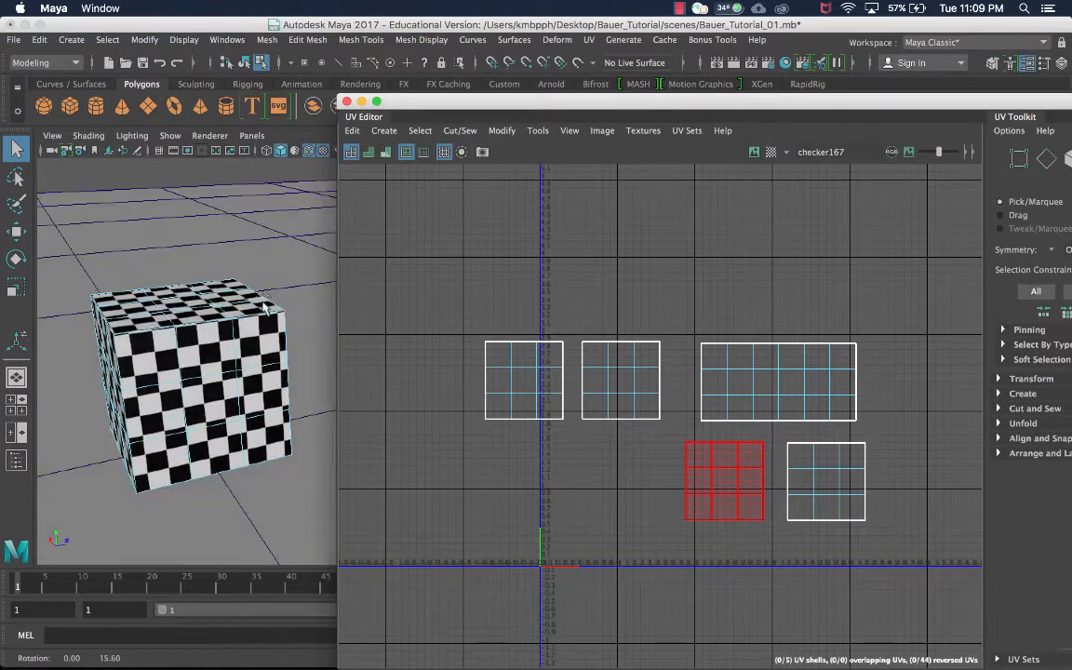
click(724, 473)
click(791, 469)
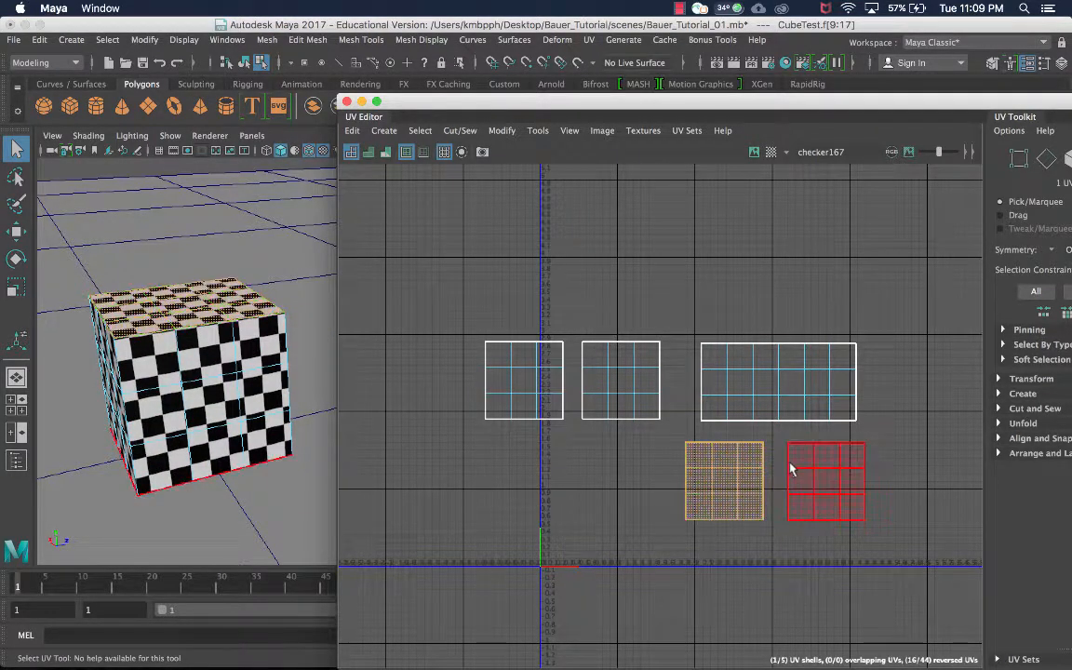
click(694, 434)
Select all UVs of the second shell and flip them with Direction Horizontal and Coordinate Pivot
right_click(716, 372)
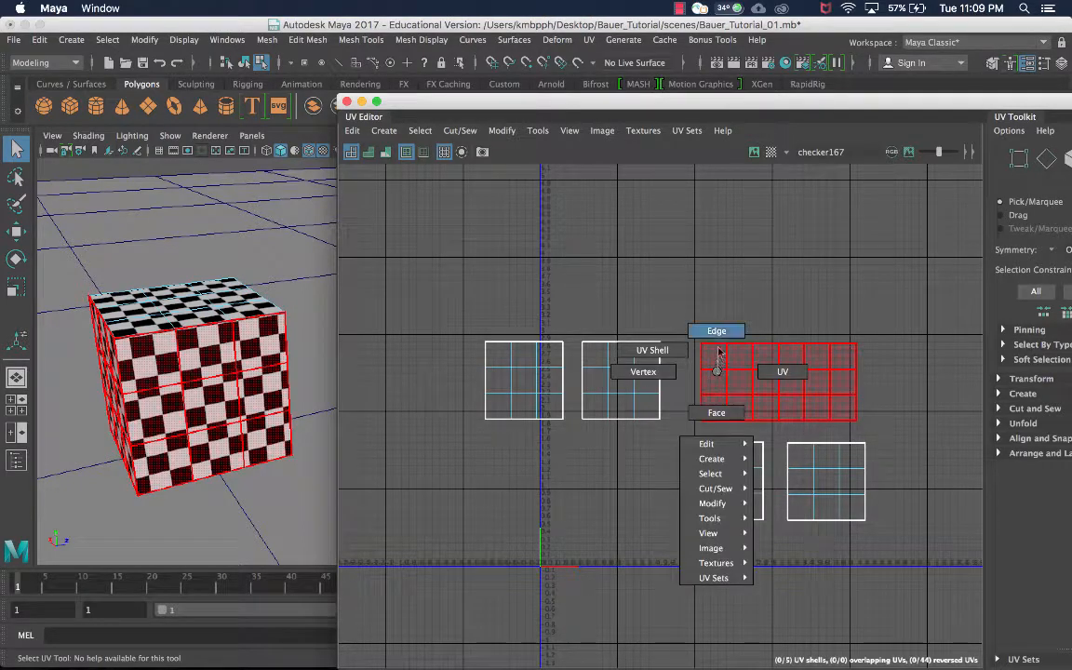
click(780, 371)
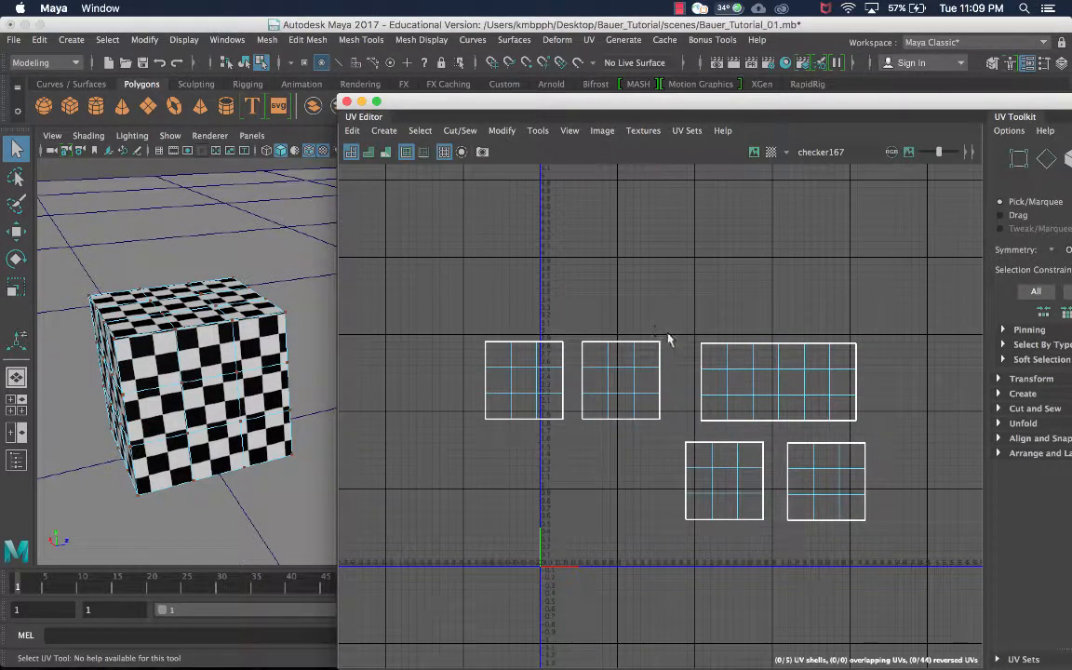
right_drag(586, 357, 614, 353)
drag(563, 308, 608, 411)
scroll(665, 389, up, 3)
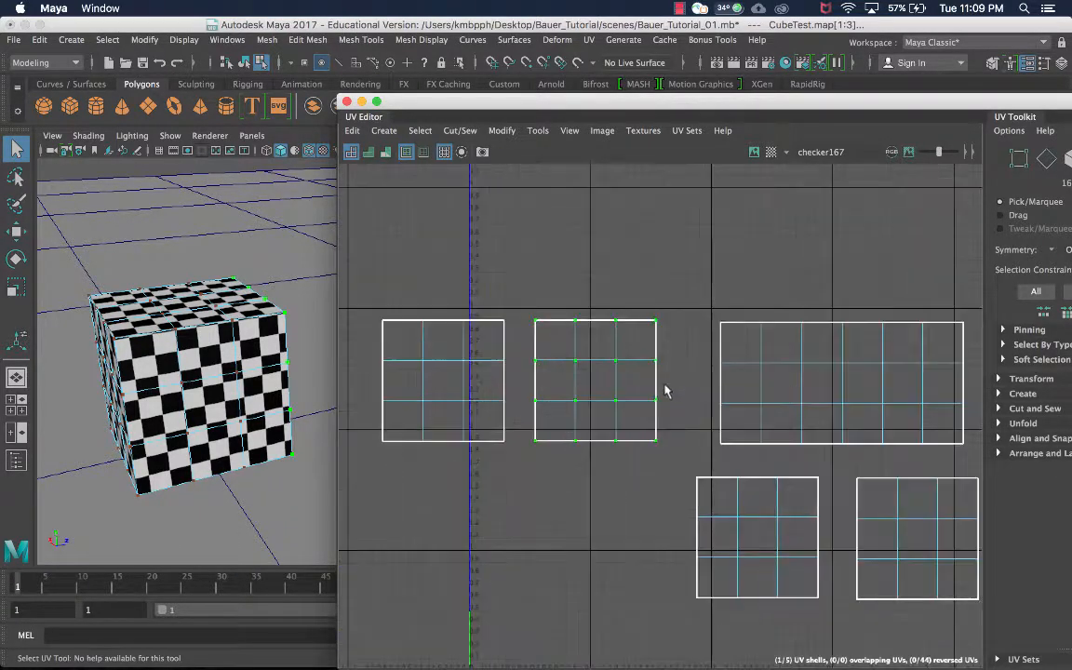
alt+middle_drag(594, 373, 634, 388)
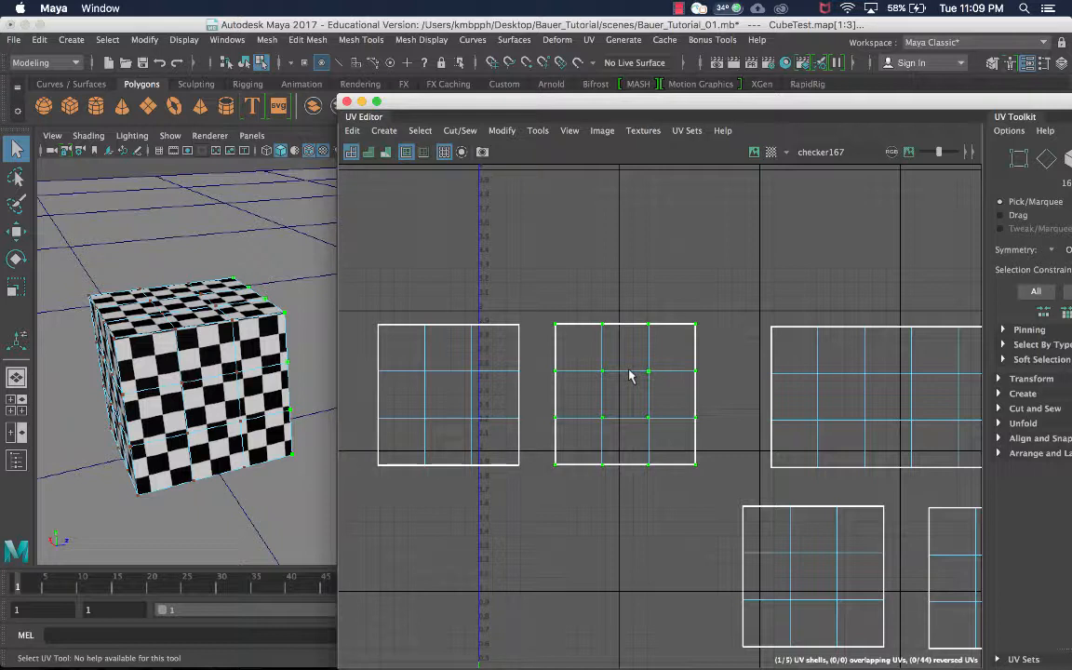
shift+right_click(630, 375)
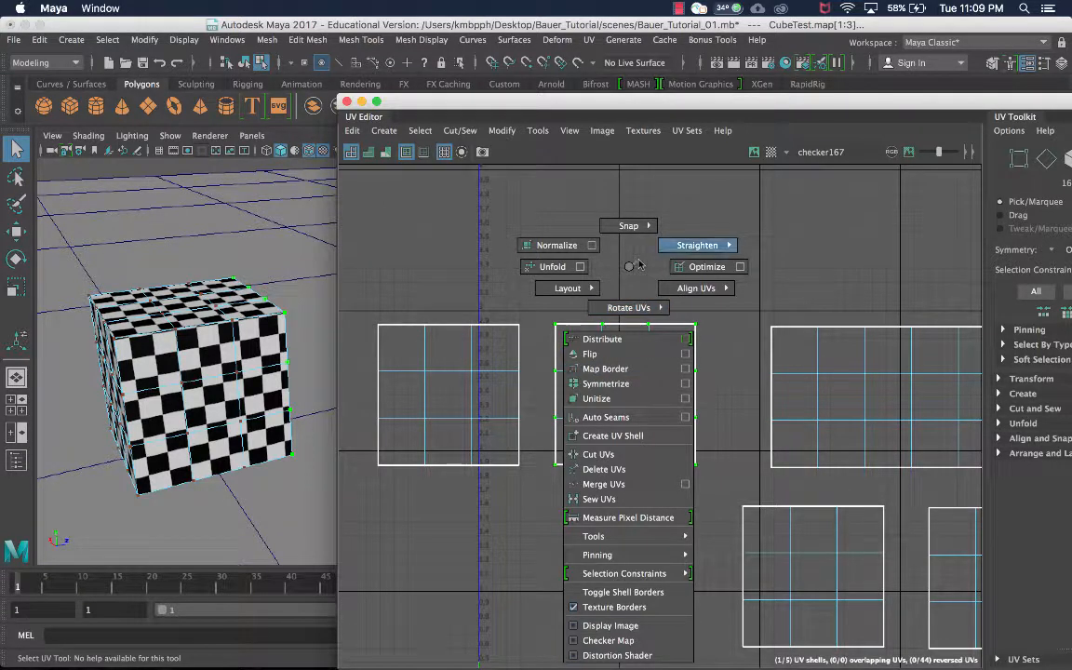
click(686, 355)
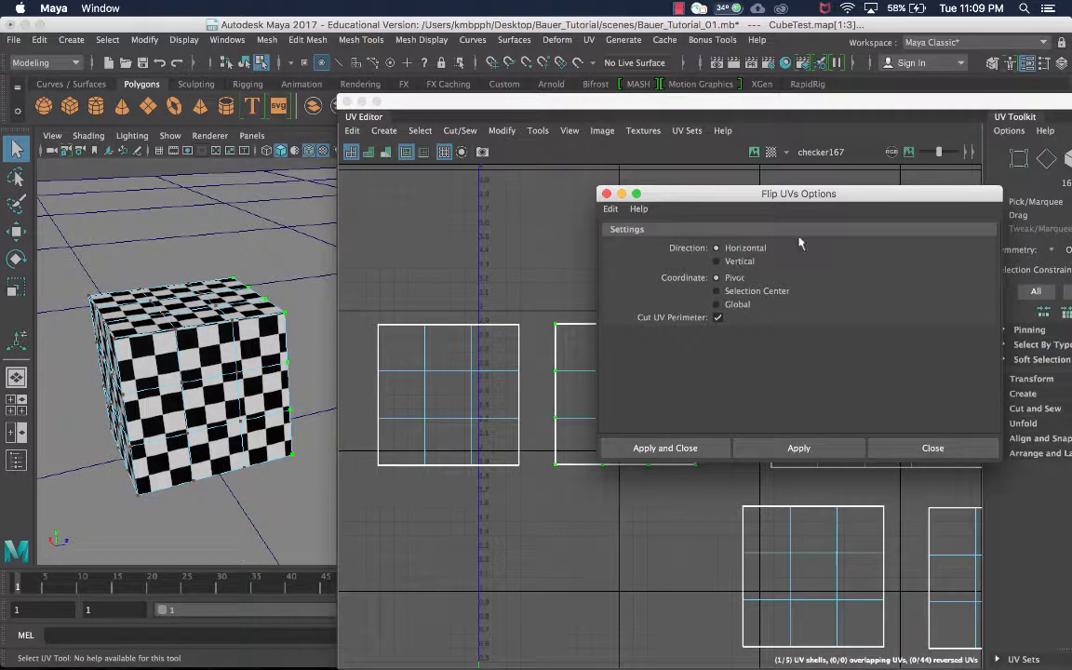
click(695, 448)
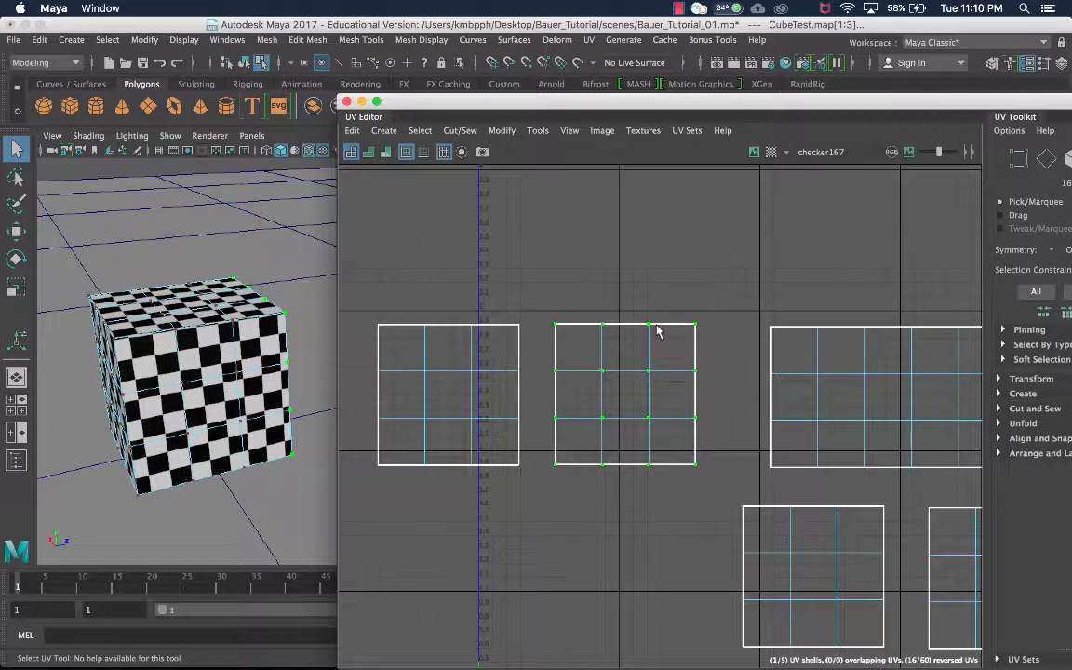
Select the three edges on the flipped second shell's right border and join it to the merged shell with Move and Sew Edges
right_drag(658, 369, 658, 328)
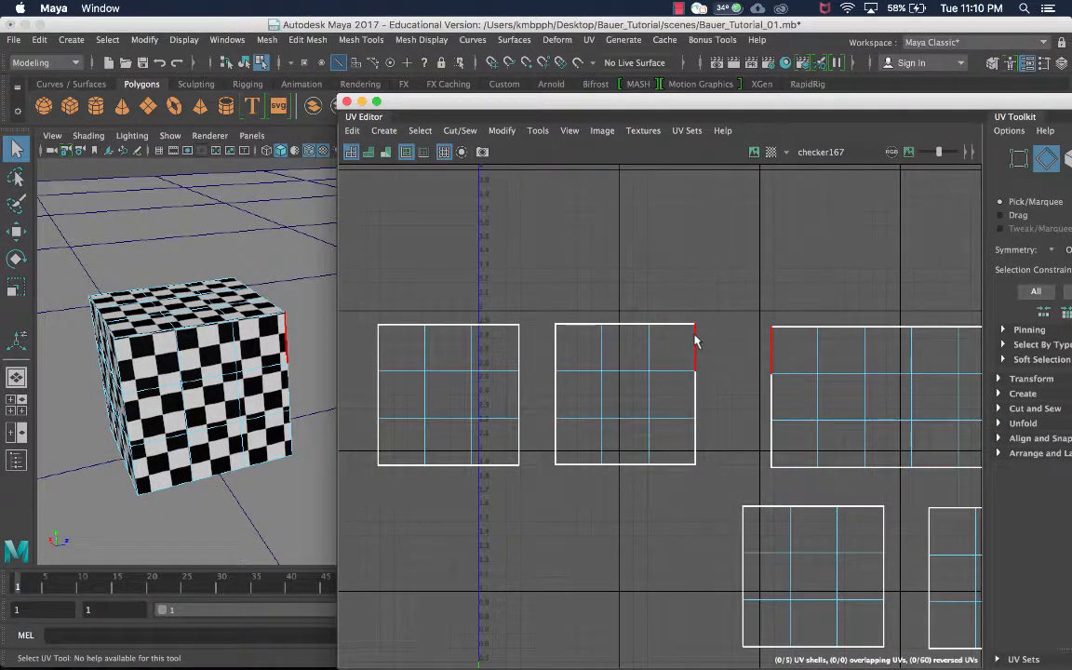
click(695, 341)
alt+drag(310, 317, 198, 314)
click(221, 370)
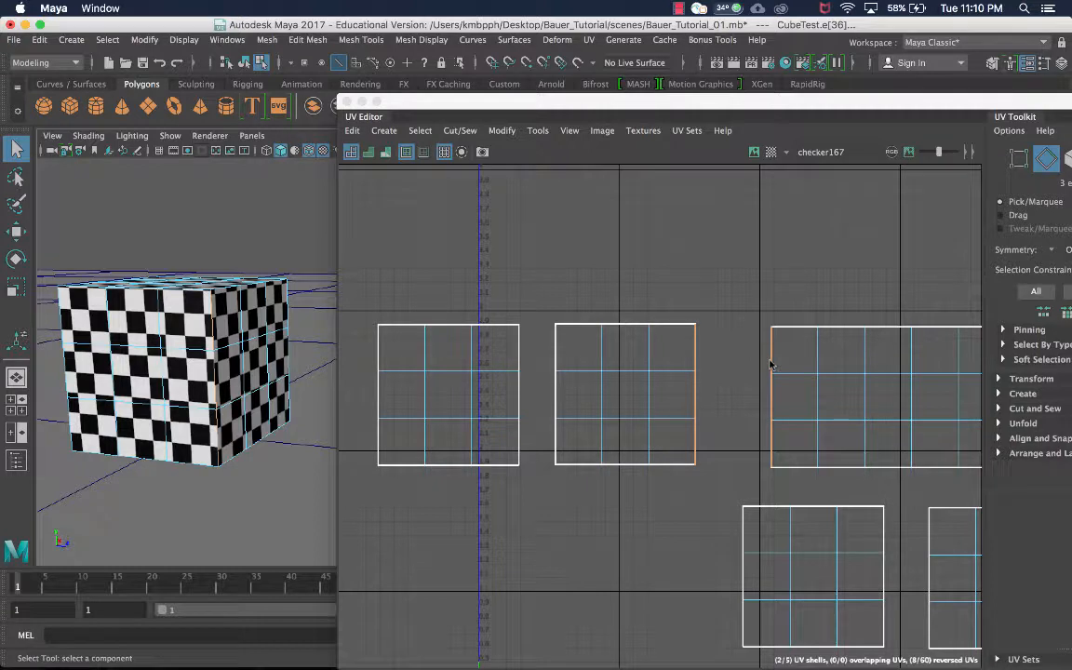
shift+right_click(716, 373)
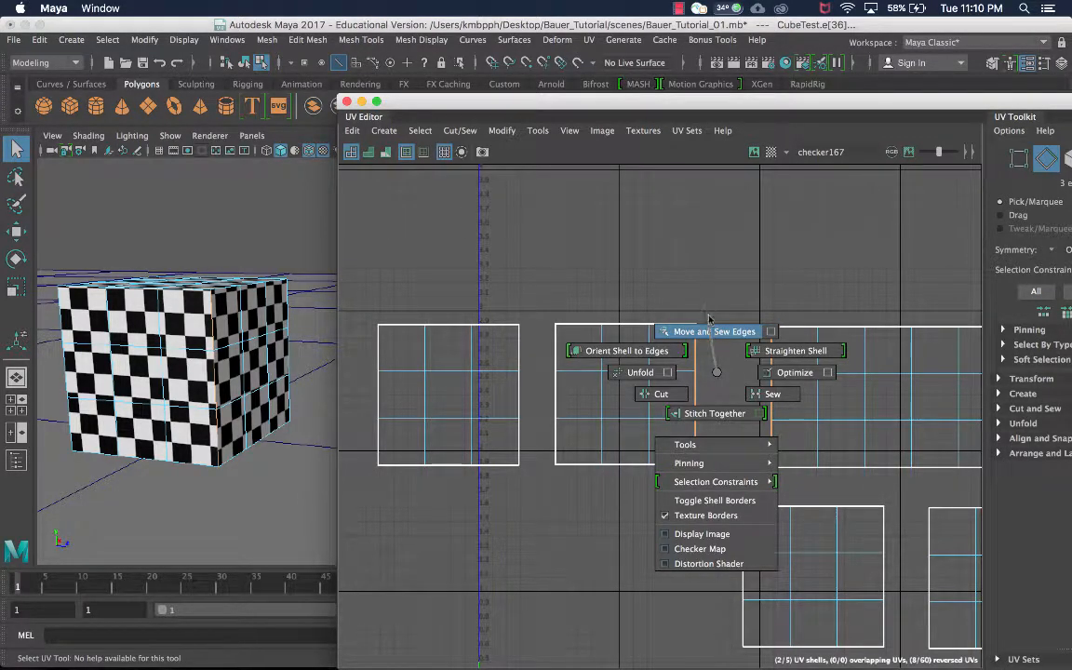
right_drag(709, 319, 720, 321)
scroll(721, 353, down, 1)
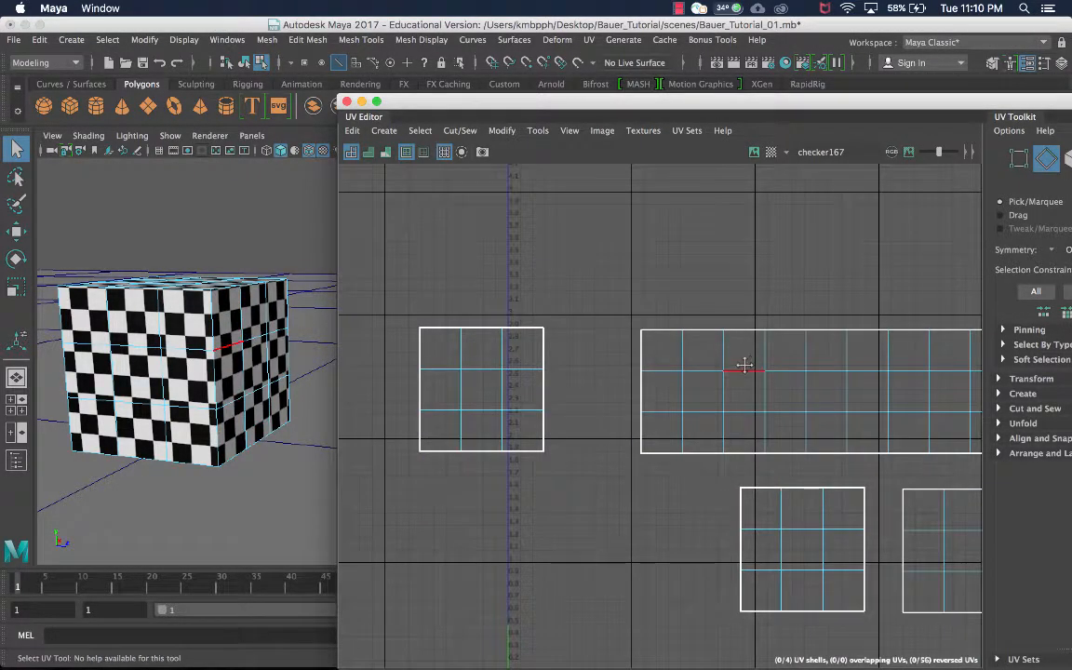
Check the checker pattern across the sewn corner and select the three vertical corner edges shared by the first shell and the three-side strip
scroll(173, 321, up, 5)
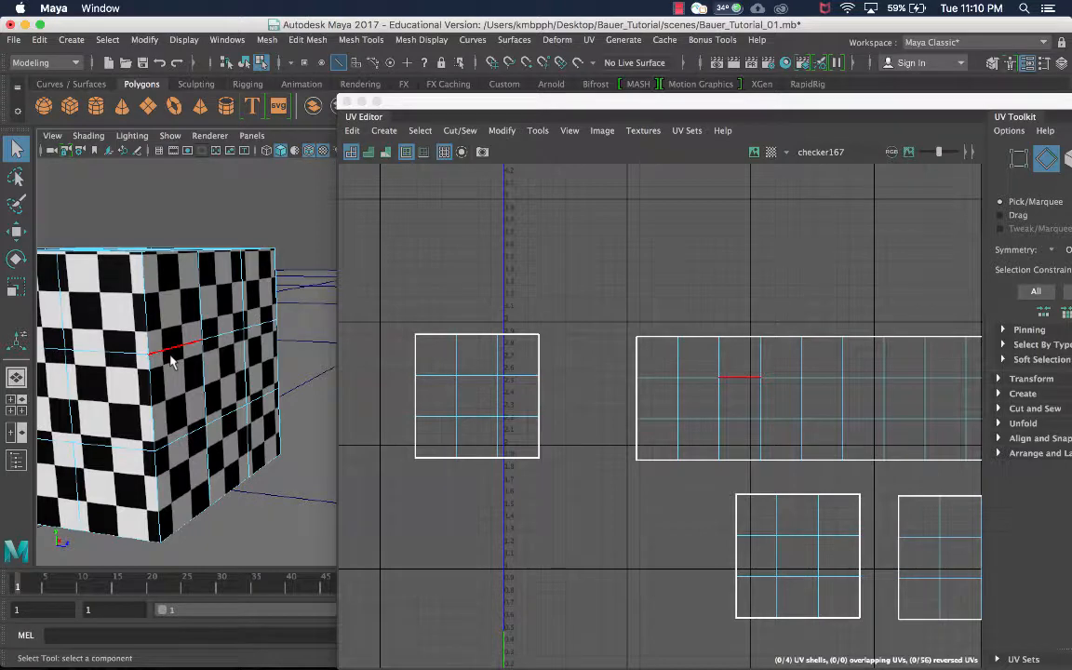
scroll(173, 363, down, 6)
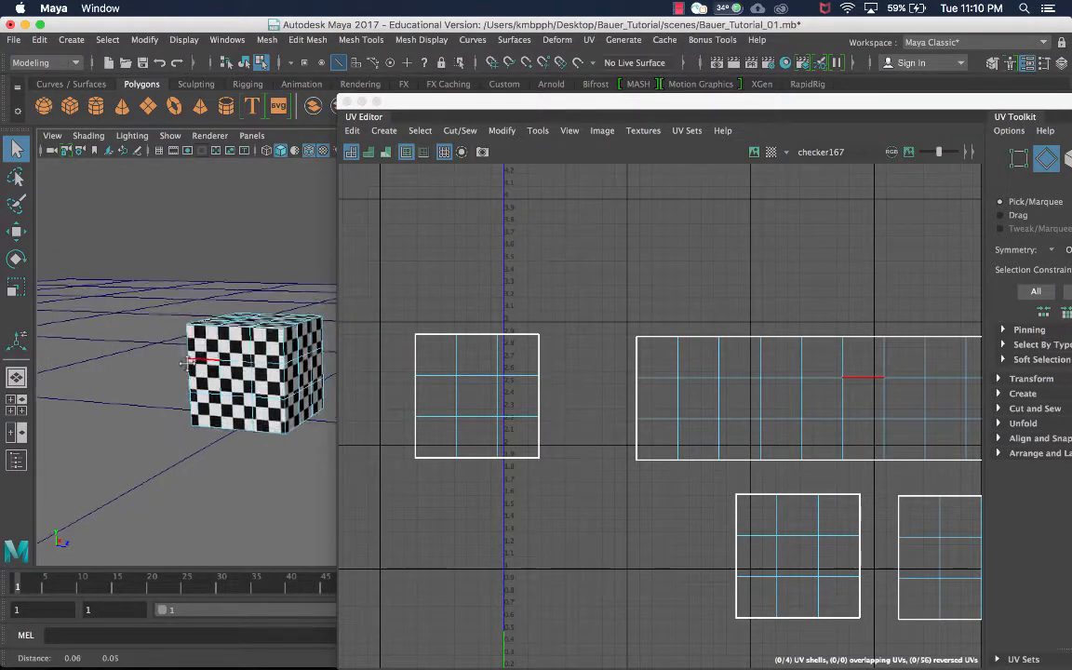
scroll(698, 363, down, 4)
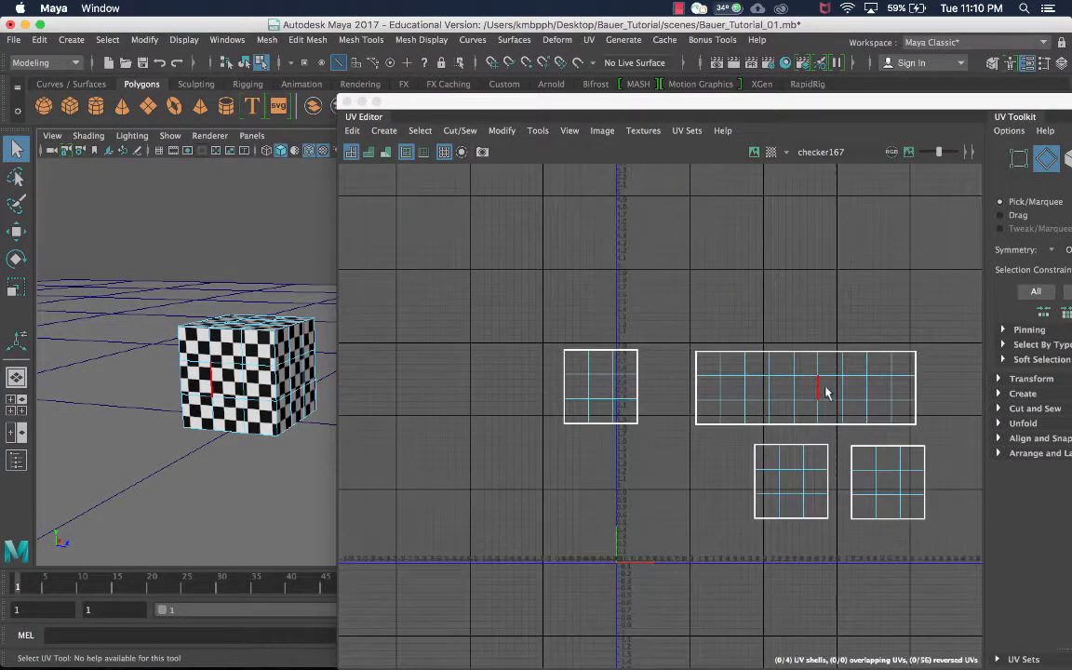
alt+drag(324, 305, 125, 359)
click(124, 372)
shift+click(125, 430)
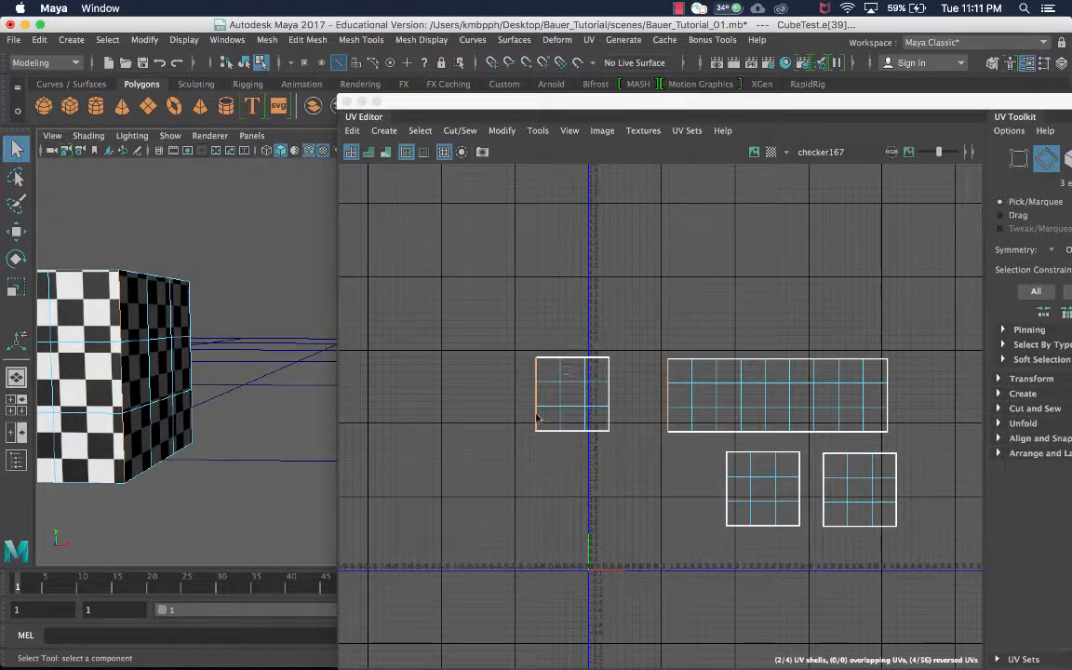
Select all UVs of the first shell and flip them horizontally
right_drag(589, 387, 645, 392)
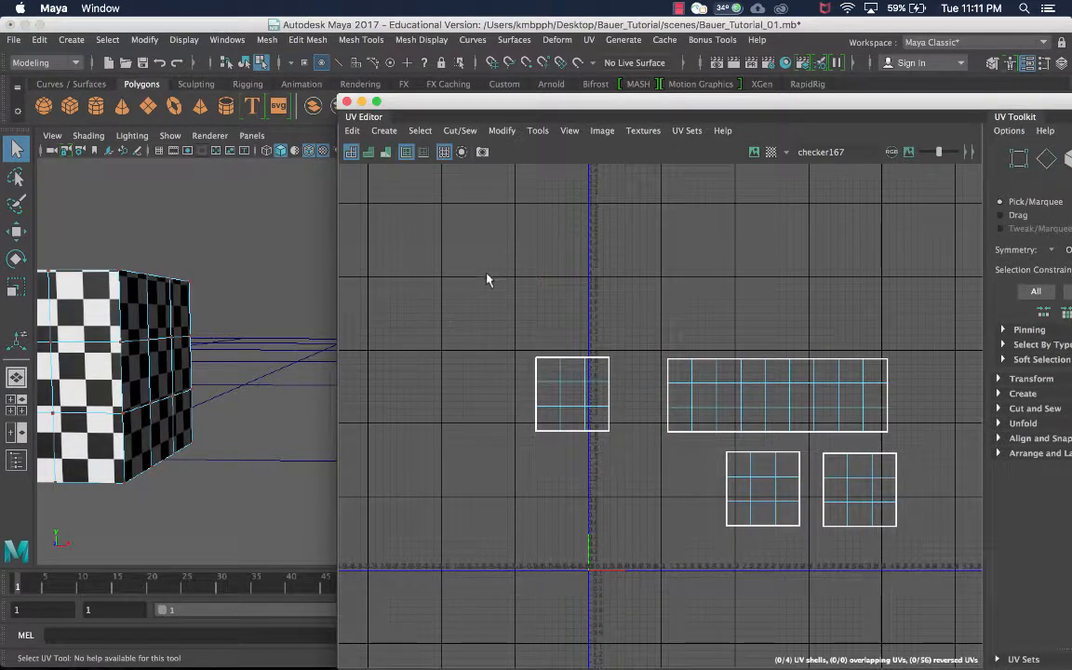
drag(498, 310, 635, 486)
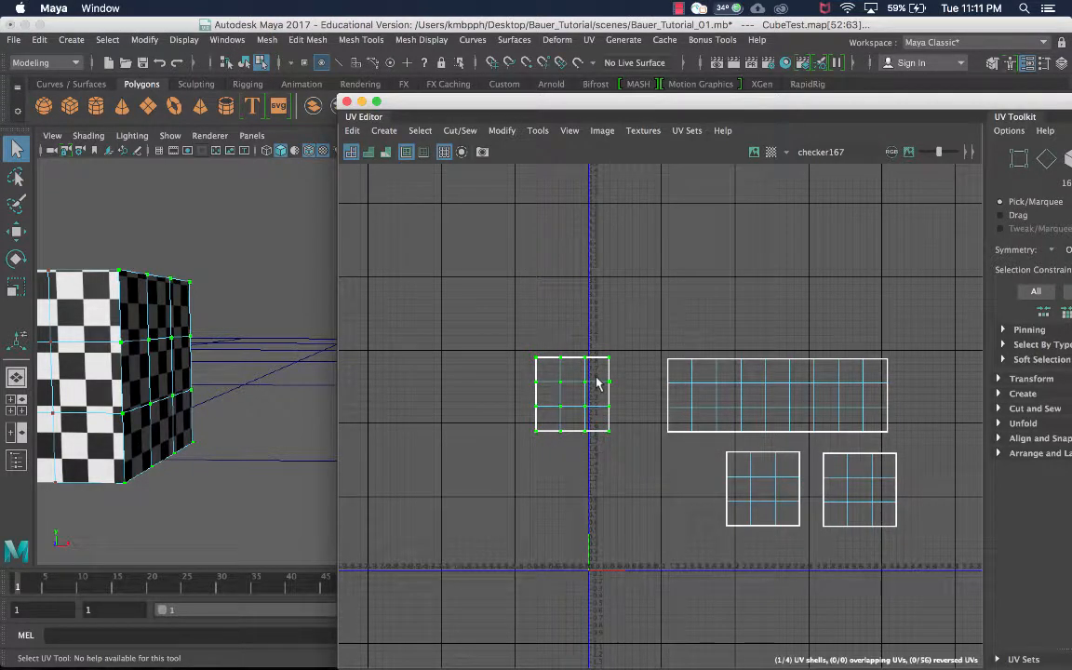
shift+right_drag(597, 381, 596, 360)
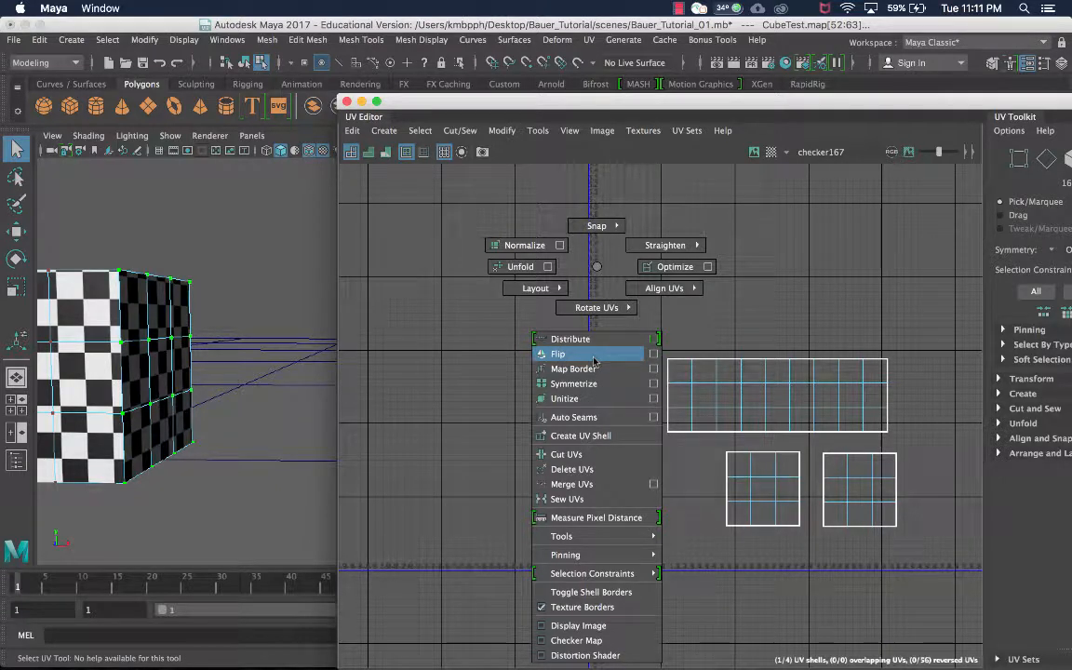
Switch to edge selection and select the three edges on the first shell's right border that it shares with the three-side strip
shift+right_drag(595, 360, 584, 325)
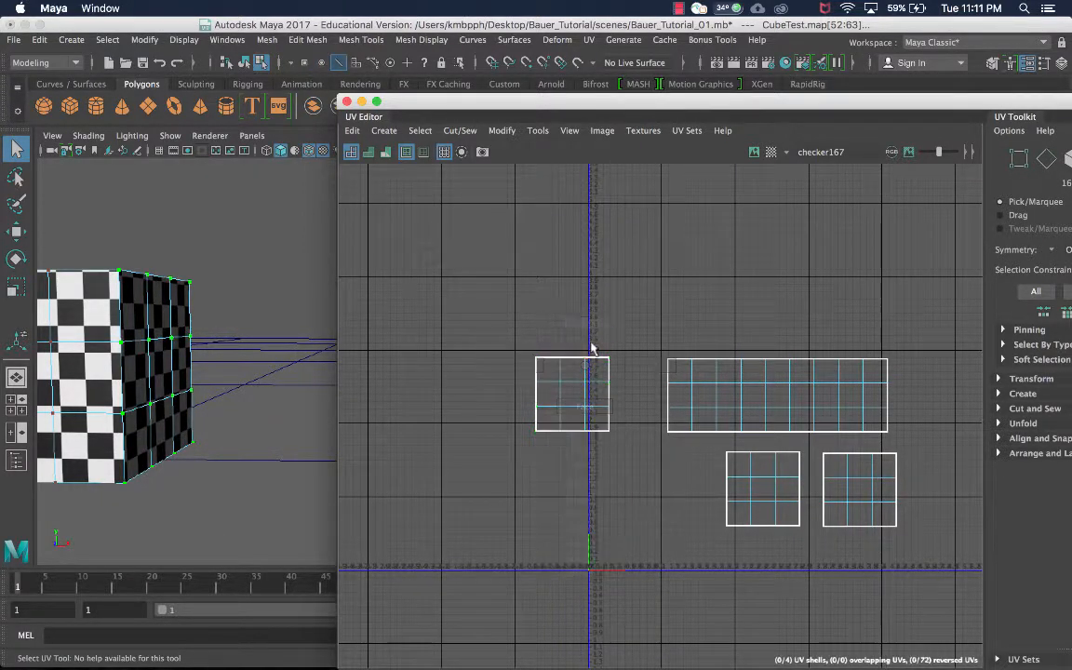
click(606, 373)
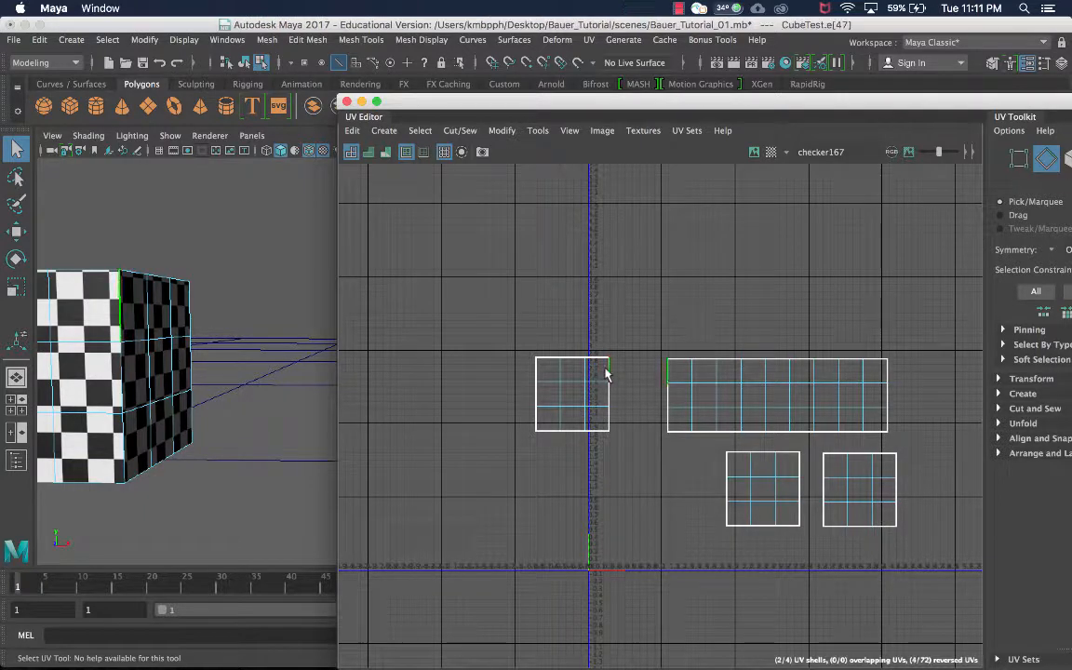
shift+click(608, 417)
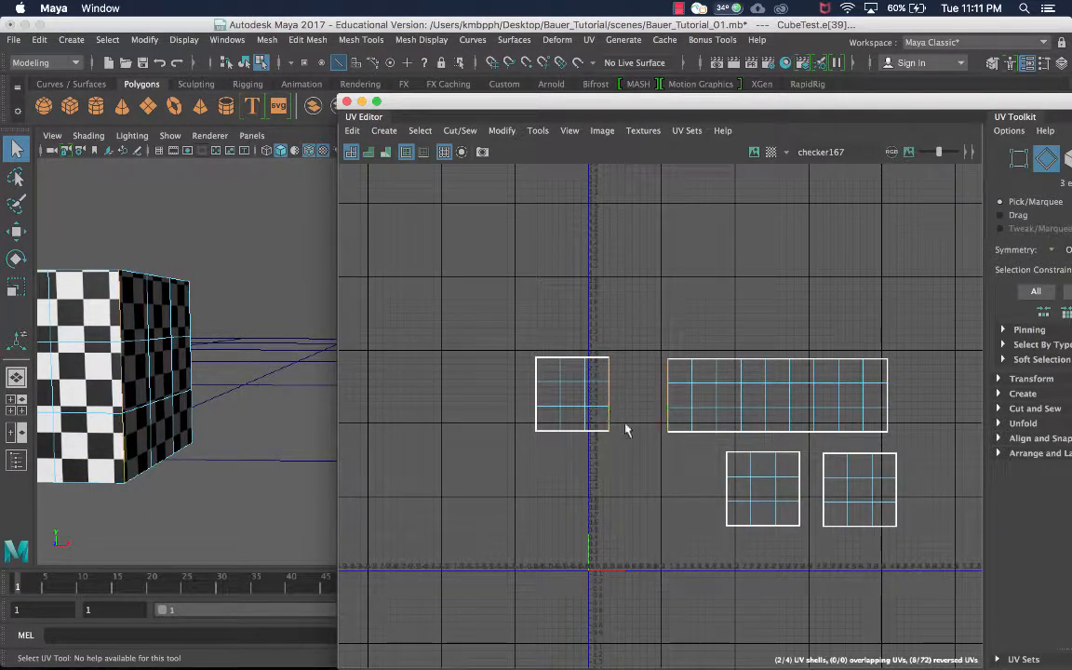
Move and sew the selected border edges so the separate square joins the long strip, and select the merged UV shell
shift+right_click(607, 372)
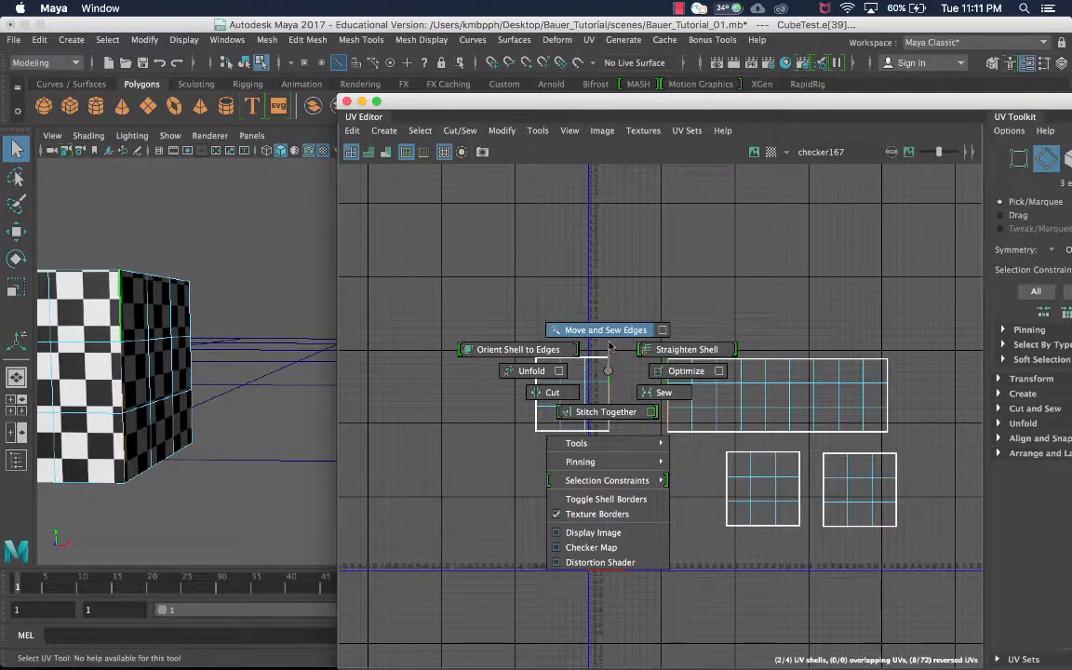
click(609, 343)
right_click(670, 369)
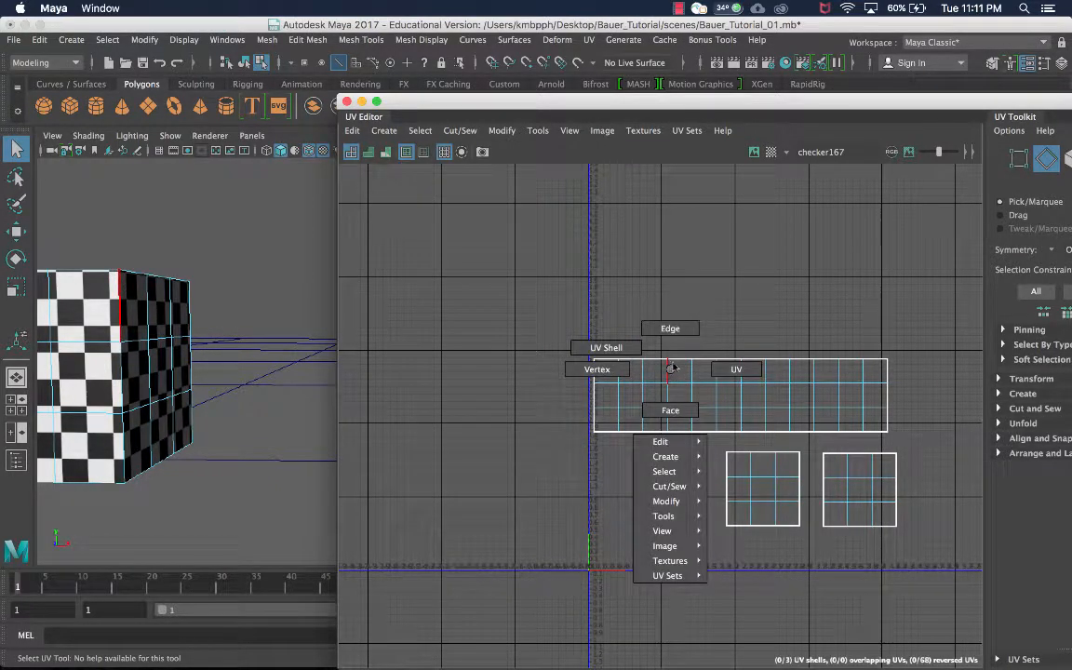
click(649, 350)
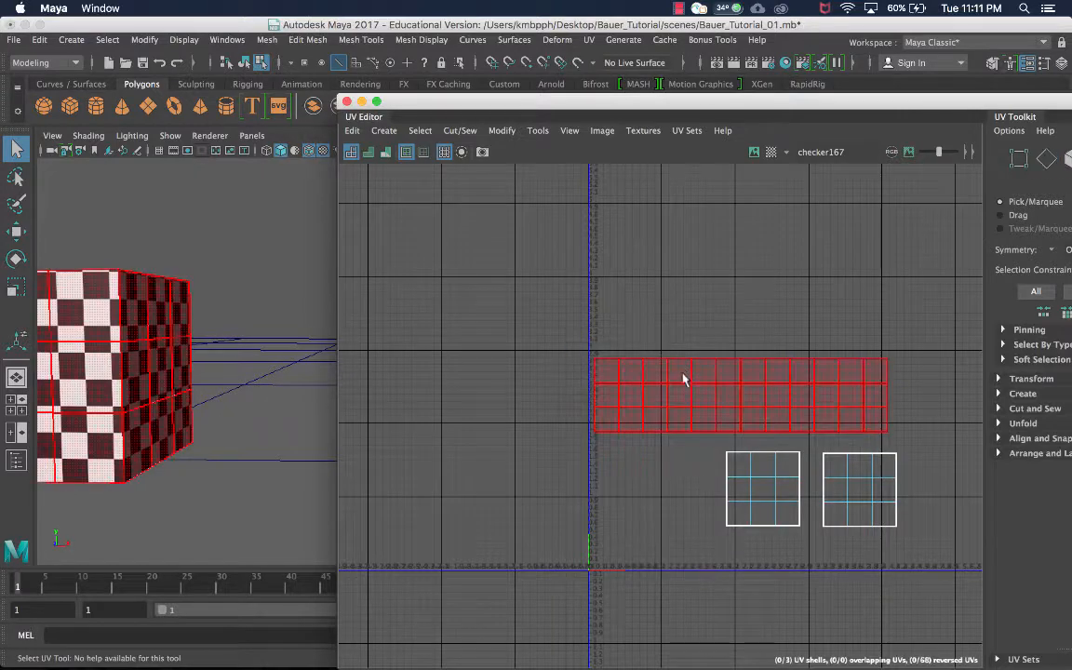
click(686, 377)
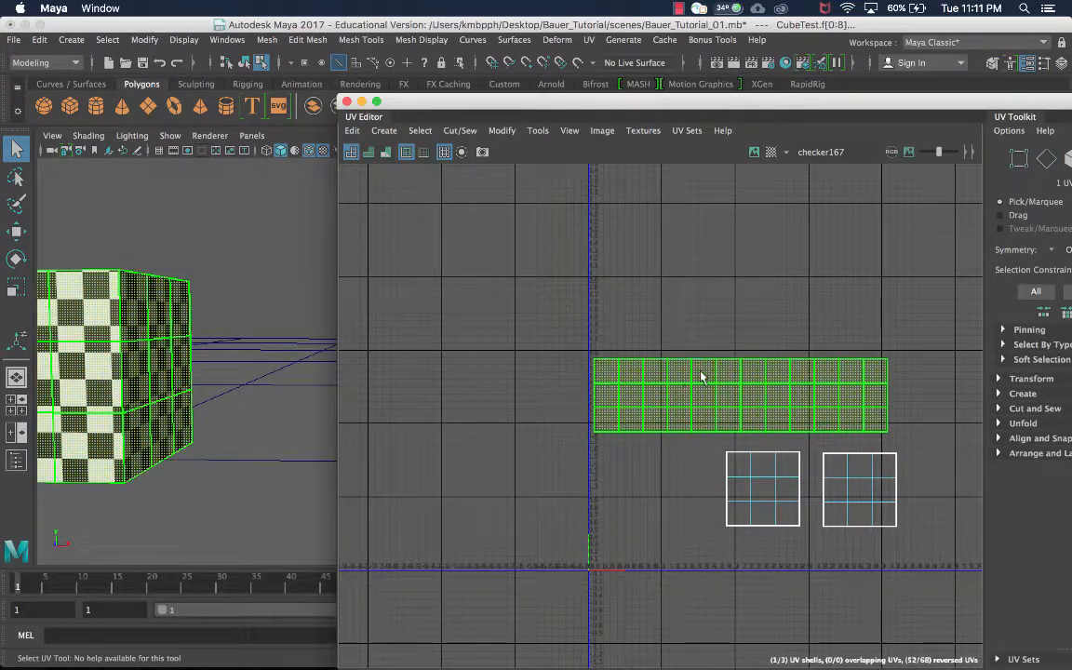
Examine which cube faces the long strip shell and the square shells correspond to
scroll(100, 327, down, 2)
scroll(99, 327, down, 3)
alt+drag(122, 335, 106, 378)
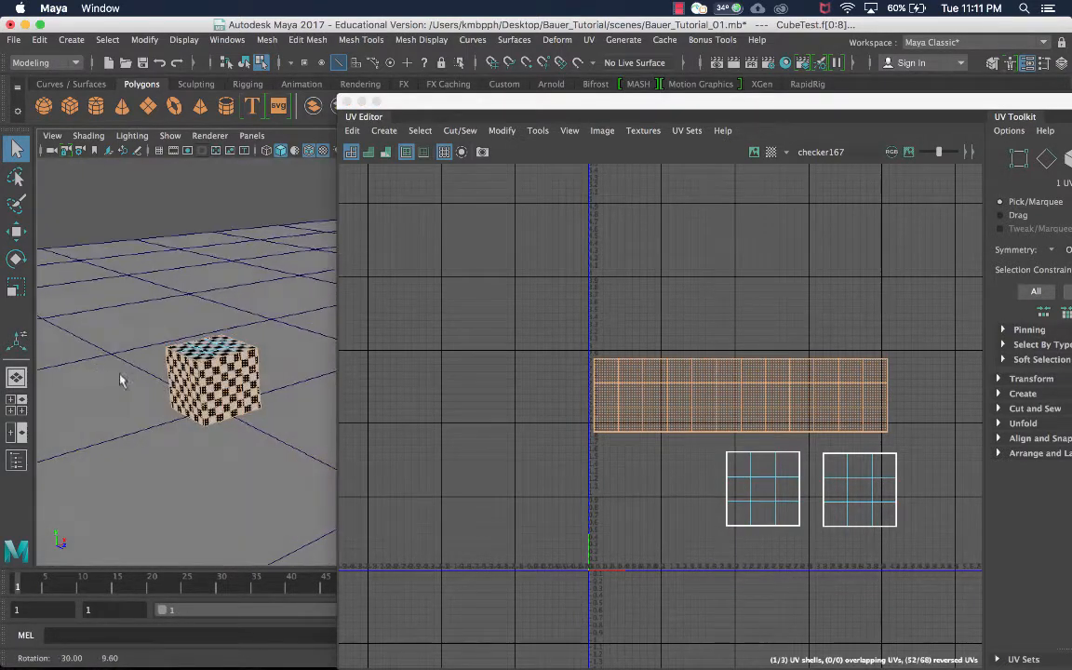
click(763, 479)
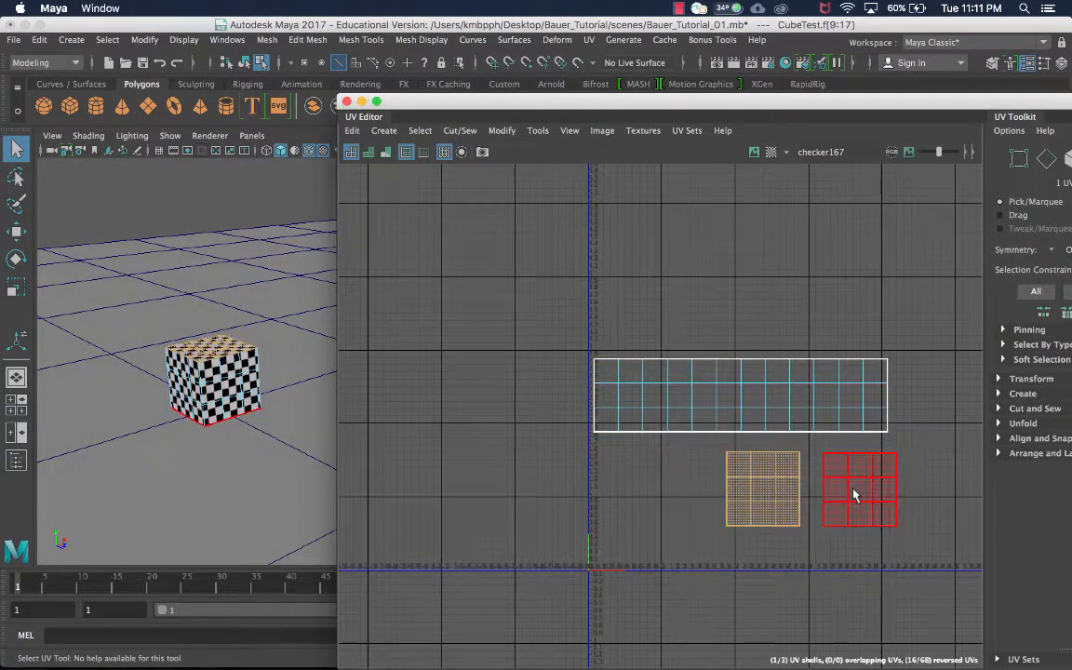
scroll(709, 454, down, 3)
scroll(705, 457, up, 1)
Select the long strip shell and move it up, farther from the two square shells
click(639, 395)
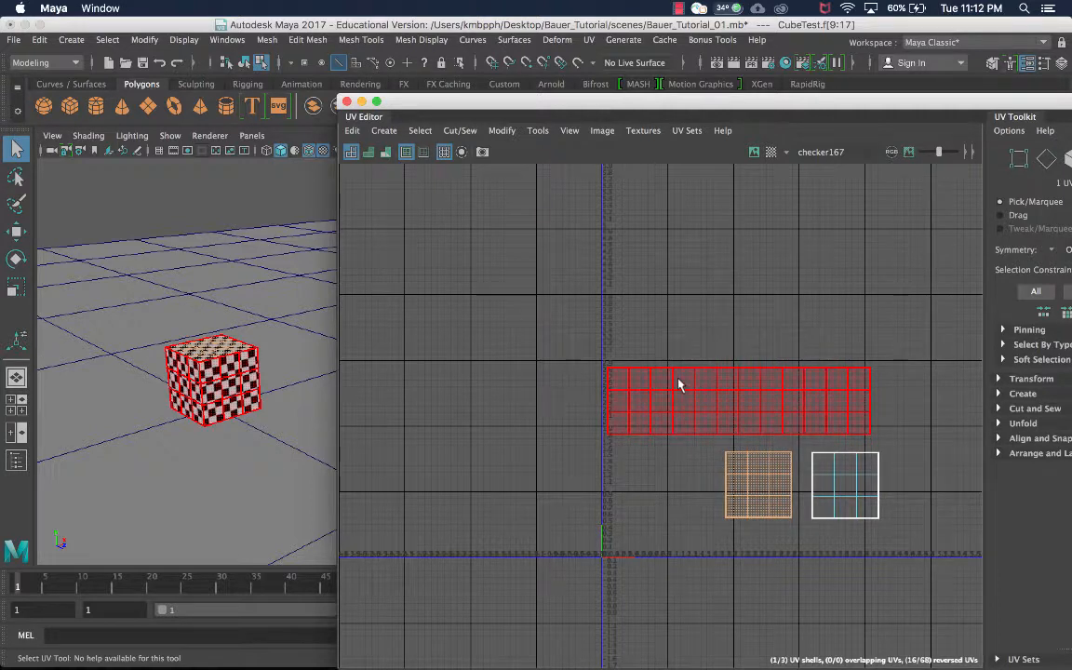
click(712, 378)
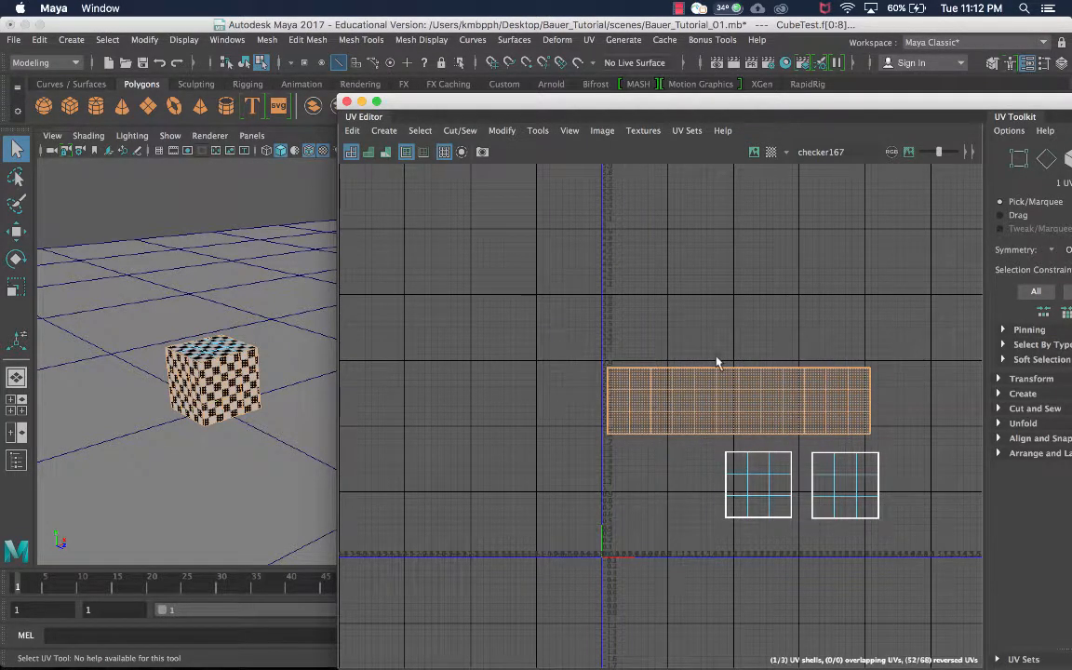
key(w)
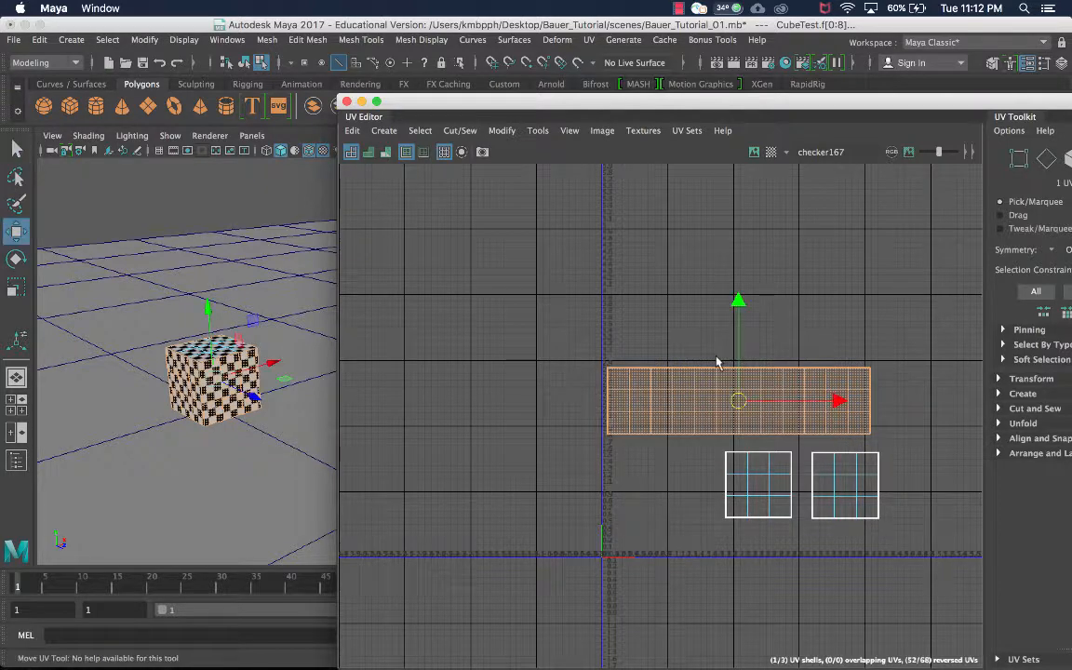
drag(737, 402, 717, 337)
Try scaling and rotating the long strip shell
key(r)
scroll(276, 364, up, 5)
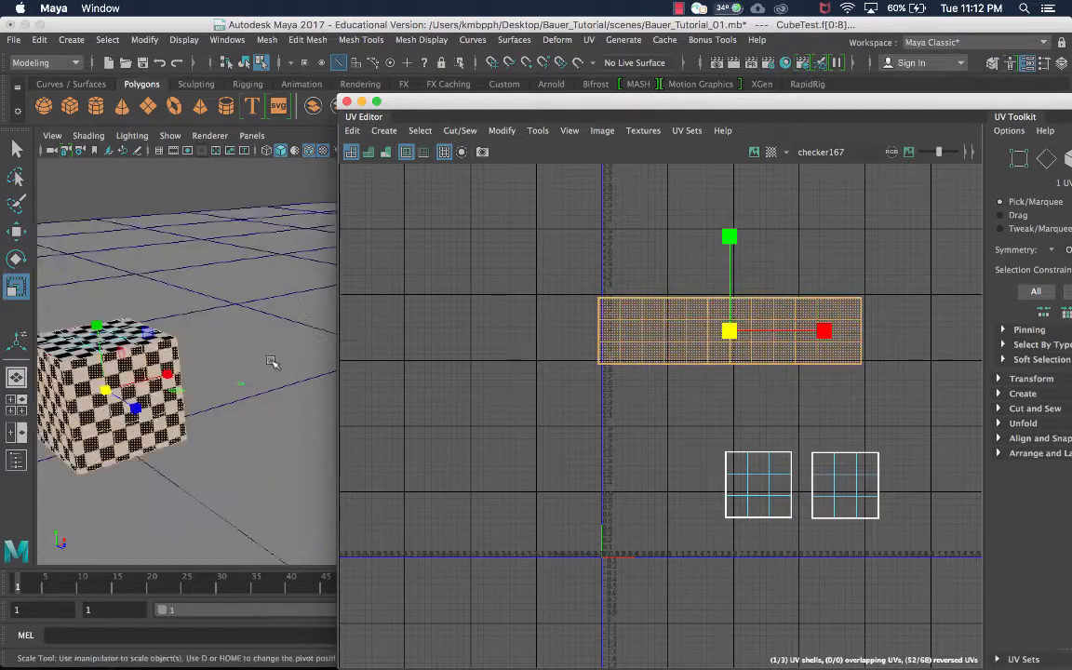
key(f)
drag(727, 332, 799, 350)
key(e)
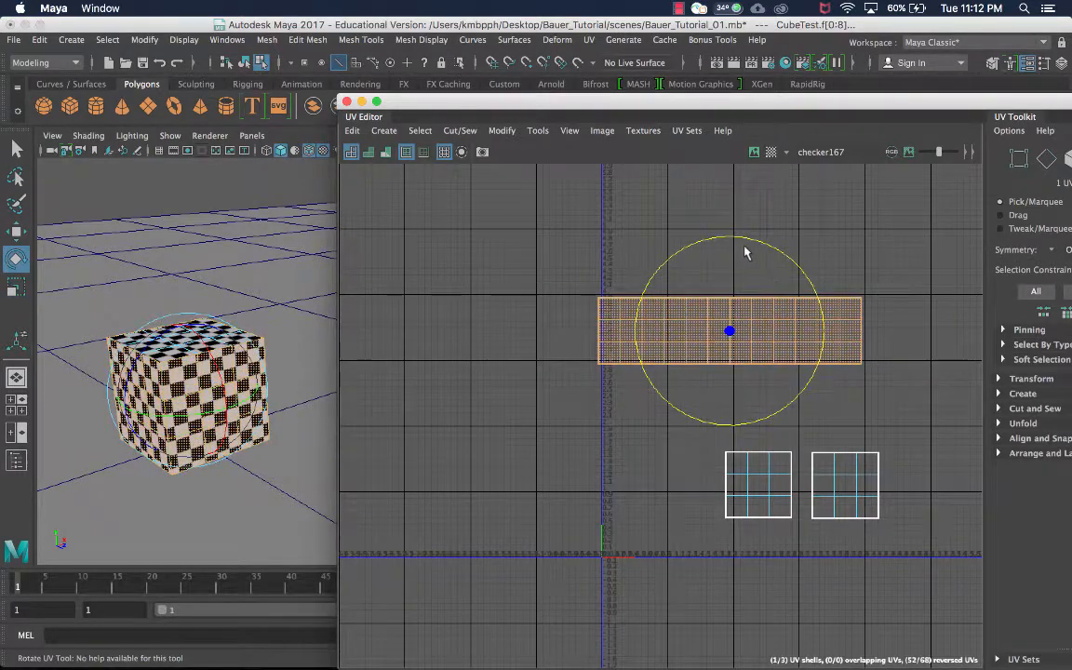
drag(734, 244, 780, 277)
drag(737, 239, 618, 312)
key(super+z)
Display the checker texture image in the UV Editor, keeping the long strip shell selected
scroll(697, 309, up, 5)
scroll(717, 364, down, 2)
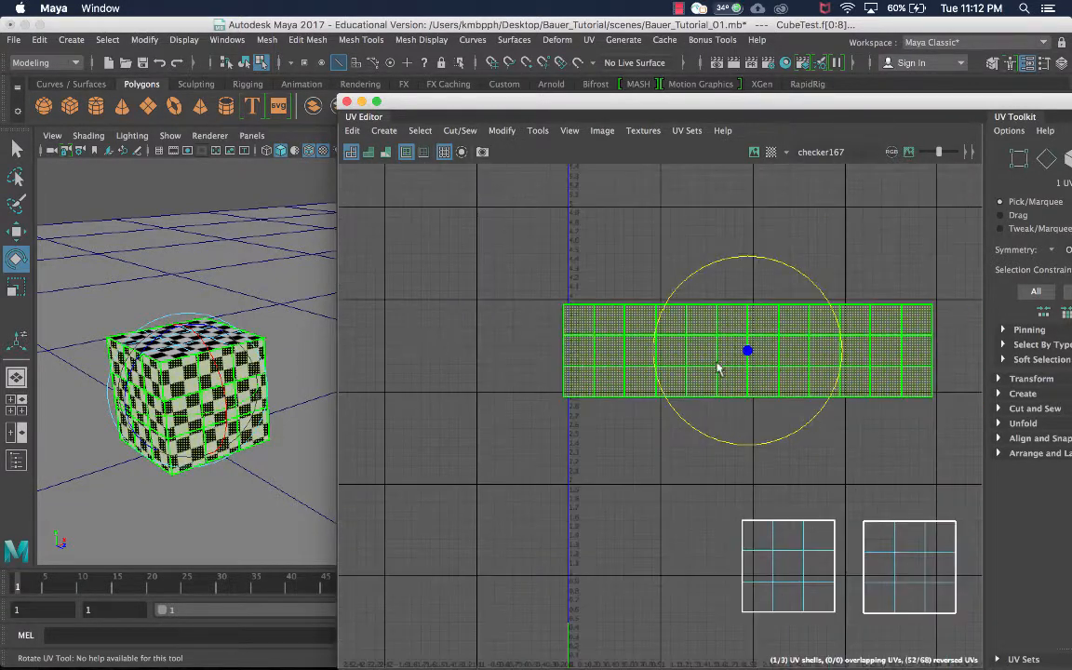
alt+middle_drag(727, 317, 693, 275)
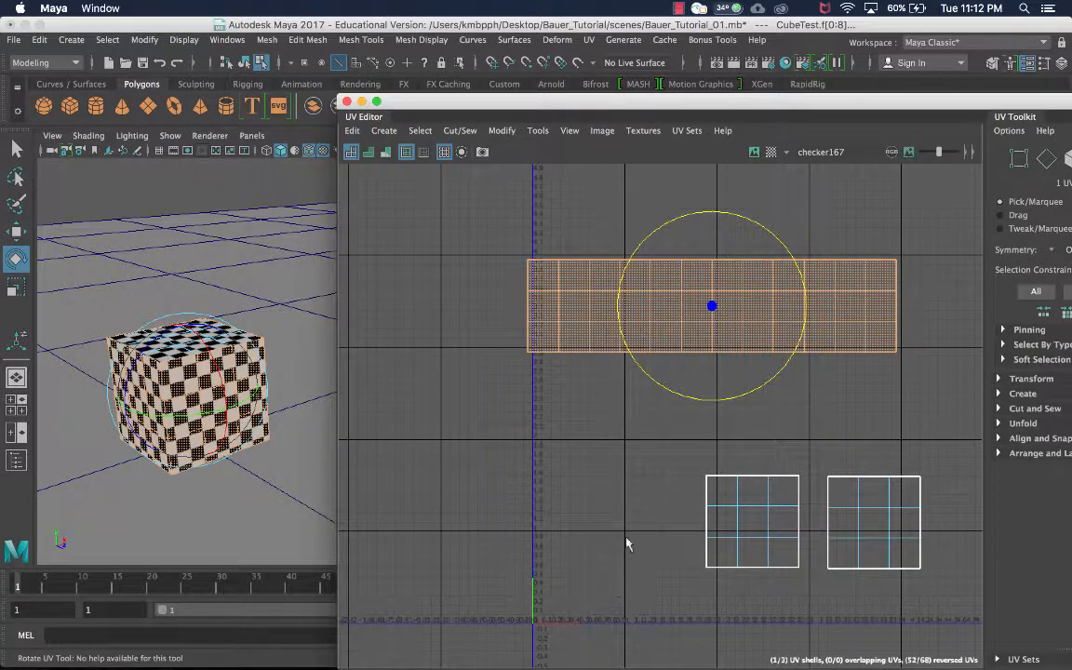
click(755, 152)
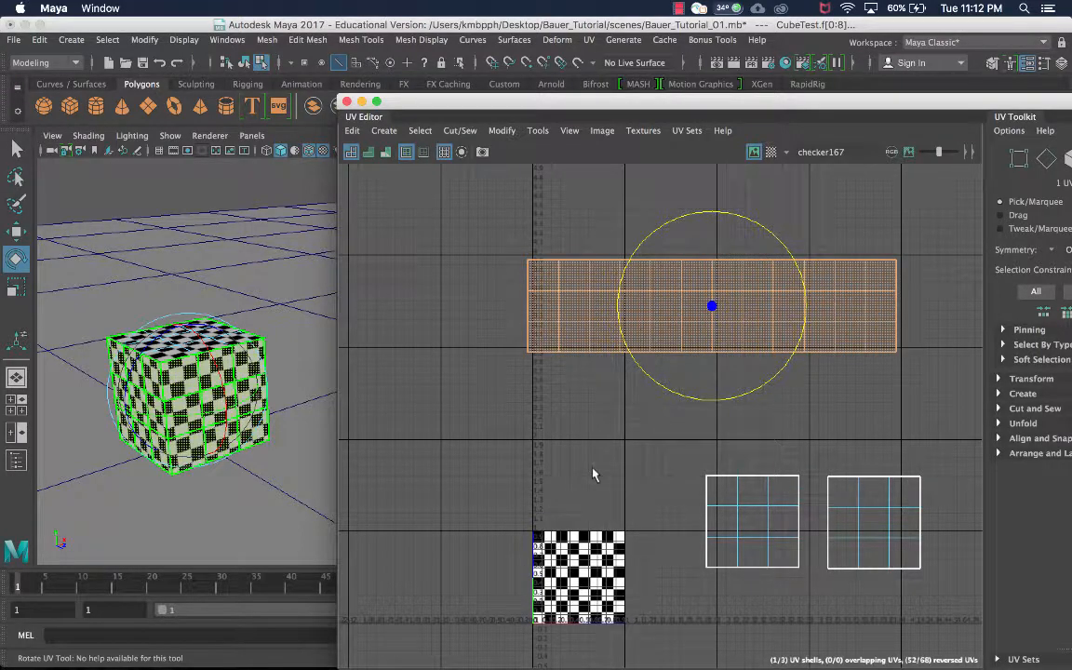
click(632, 297)
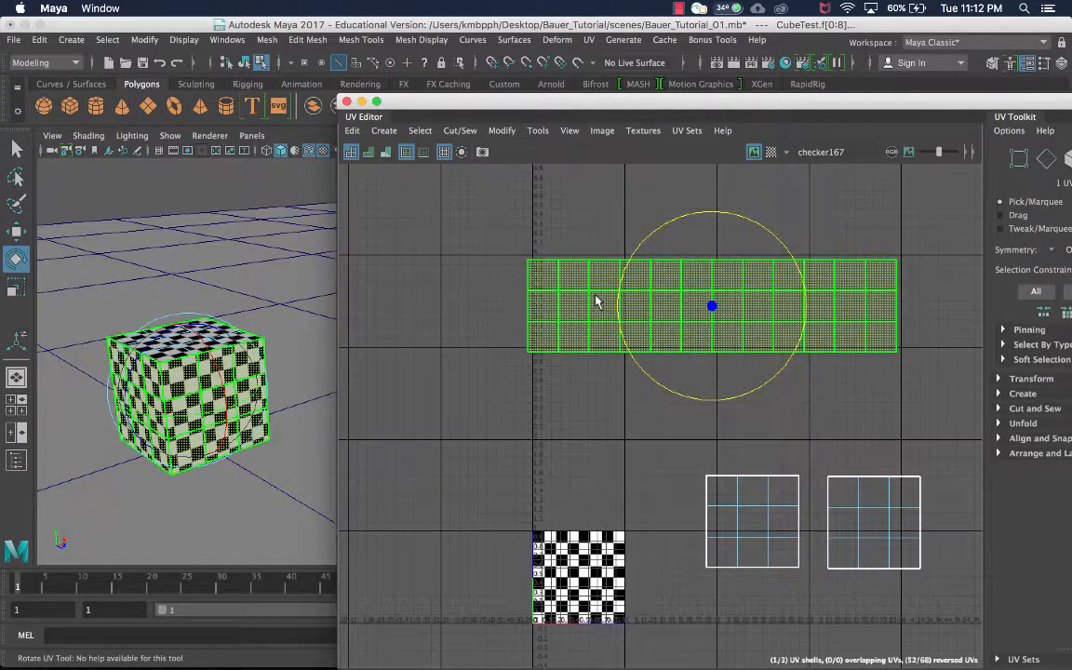
click(778, 432)
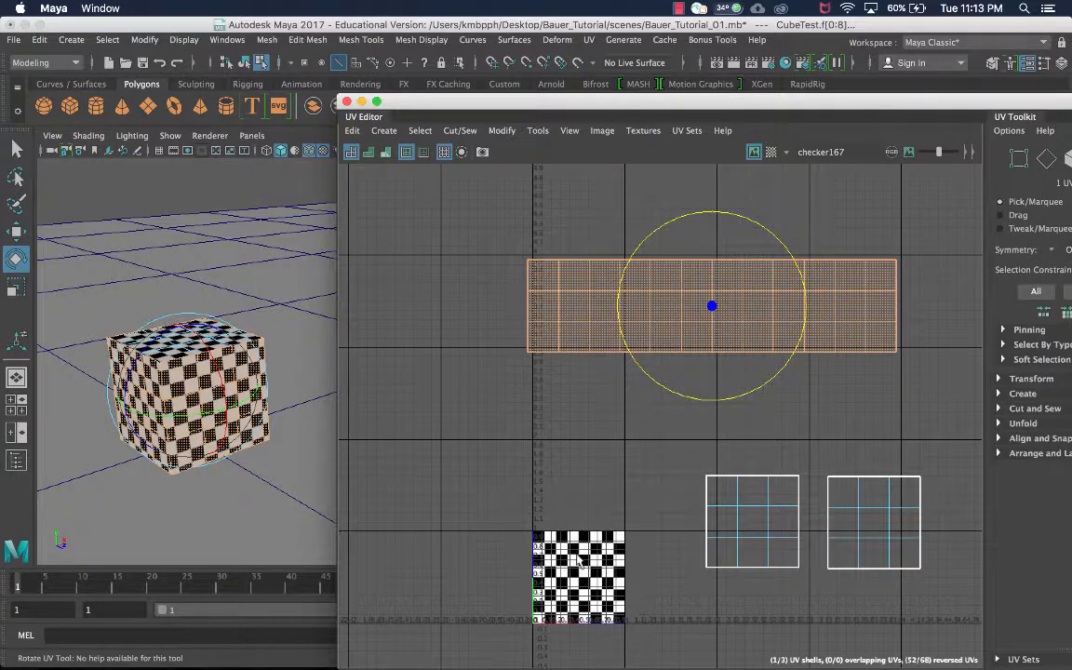
Scale the long strip shell down to about 0.8 units wide and move it inside the 0 to 1 UV tile
key(r)
drag(711, 306, 637, 364)
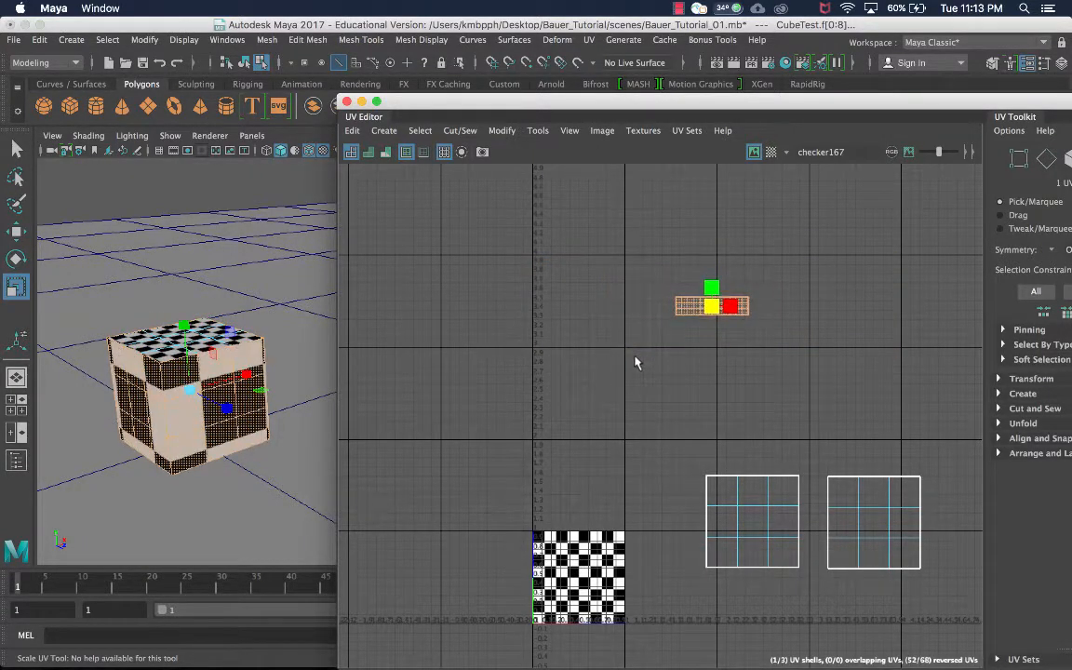
key(w)
drag(715, 312, 583, 585)
Scale both square shells down to about 0.28 units wide and move them above the strip inside the 0 to 1 tile
drag(667, 406, 746, 555)
key(r)
key(w)
drag(812, 521, 578, 553)
Hide the texture image in the UV Editor and clear the shell selection
alt+middle_drag(625, 480, 703, 365)
alt+right_drag(703, 365, 695, 402)
alt+middle_drag(695, 409, 758, 282)
alt+right_drag(758, 282, 760, 368)
alt+middle_drag(759, 369, 803, 309)
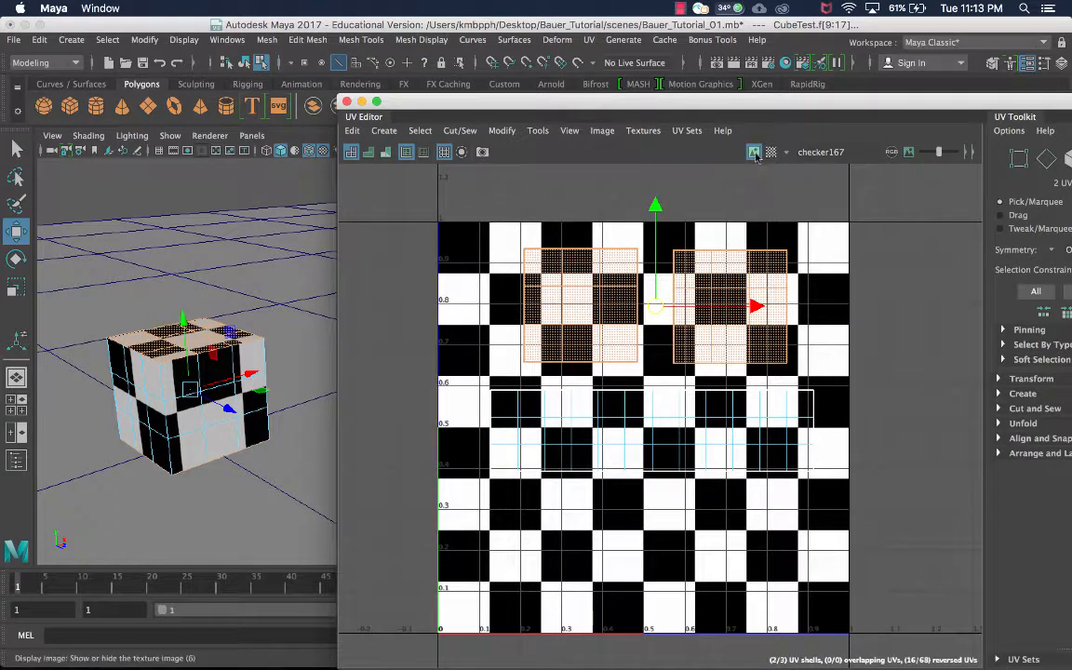
click(756, 153)
click(806, 237)
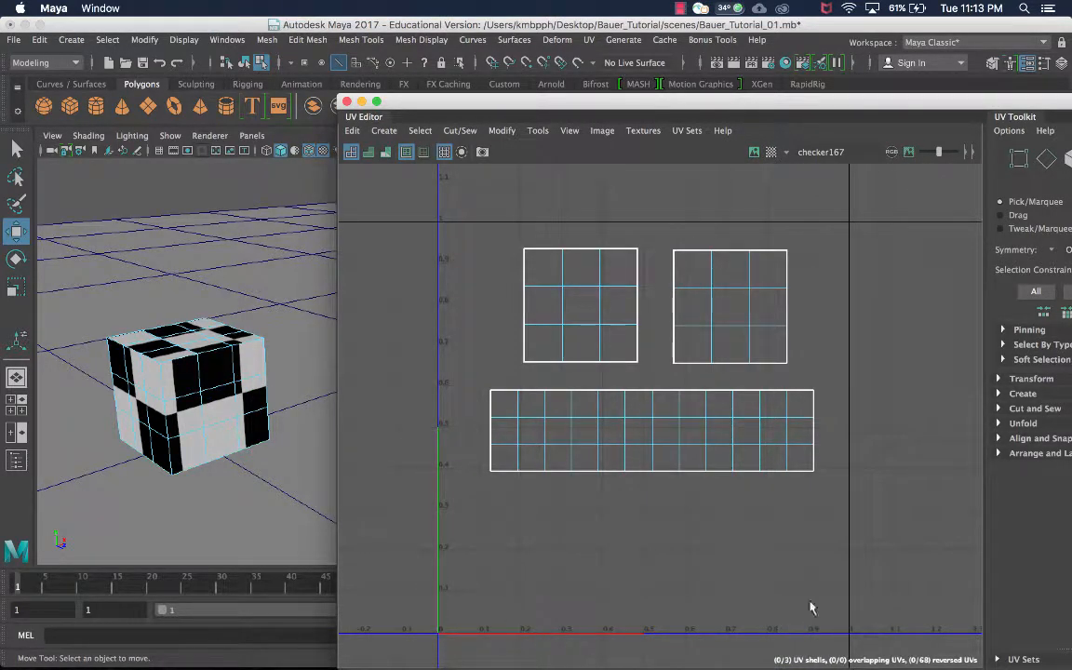
Scale the long strip shell up to about 0.94 units wide within the 0 to 1 tile
click(678, 456)
key(r)
drag(650, 428, 667, 426)
key(w)
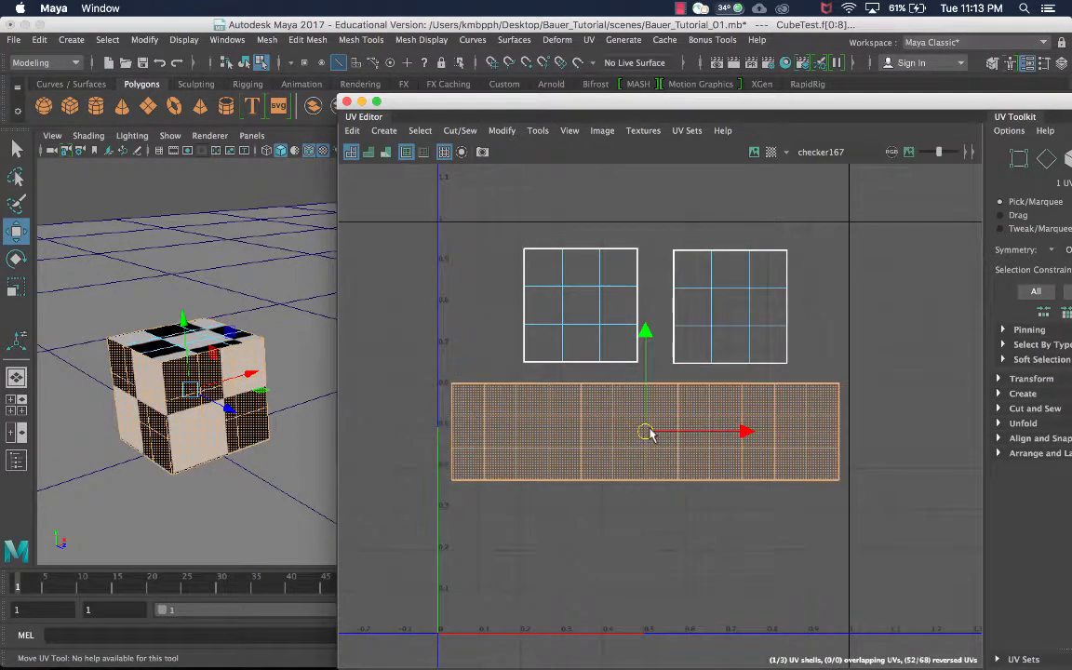
Move each square shell slightly left and up above the enlarged strip, and clear the selection
click(591, 303)
drag(584, 306, 567, 299)
click(729, 307)
drag(724, 305, 712, 301)
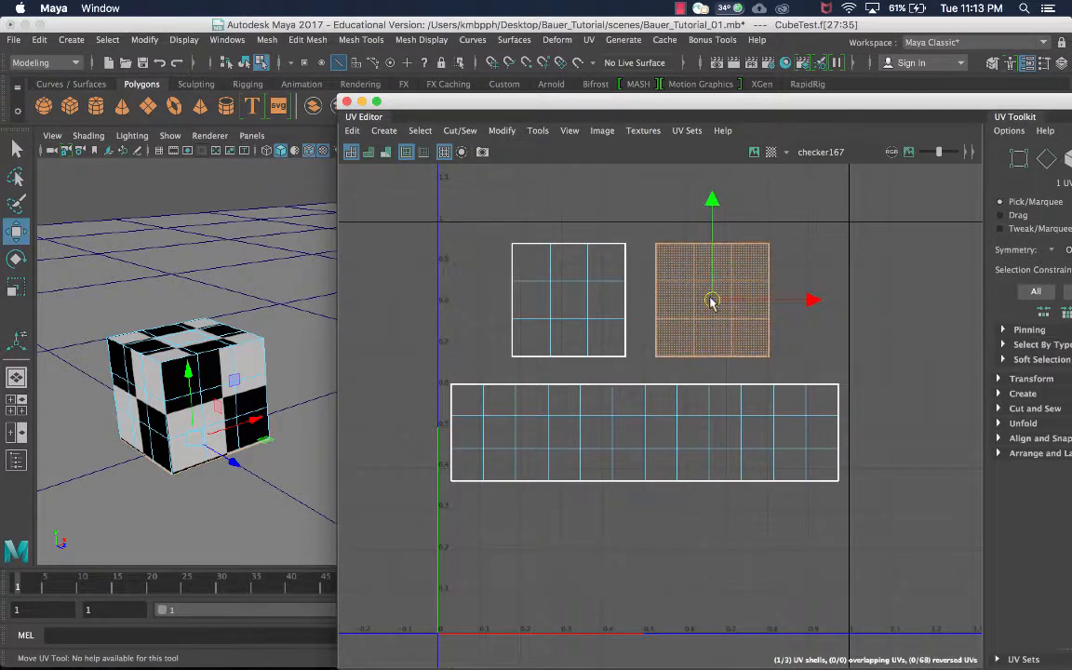
click(879, 301)
Examine the finished shell layout and the checker pattern on the cube's faces from closer up
scroll(875, 312, down, 4)
scroll(822, 335, up, 1)
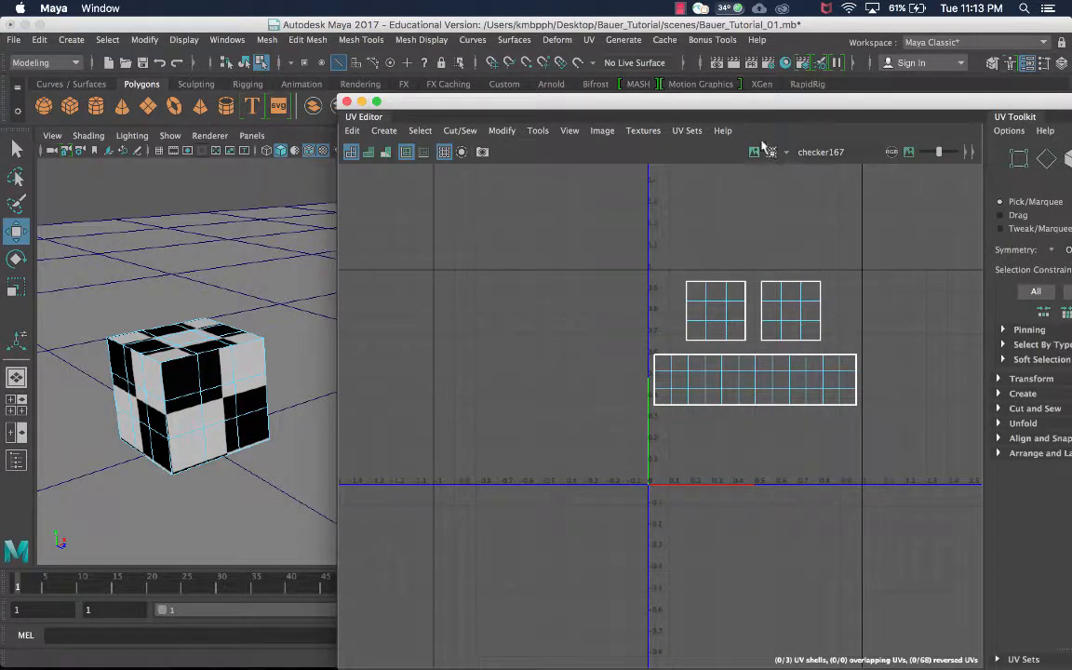
right_click(243, 245)
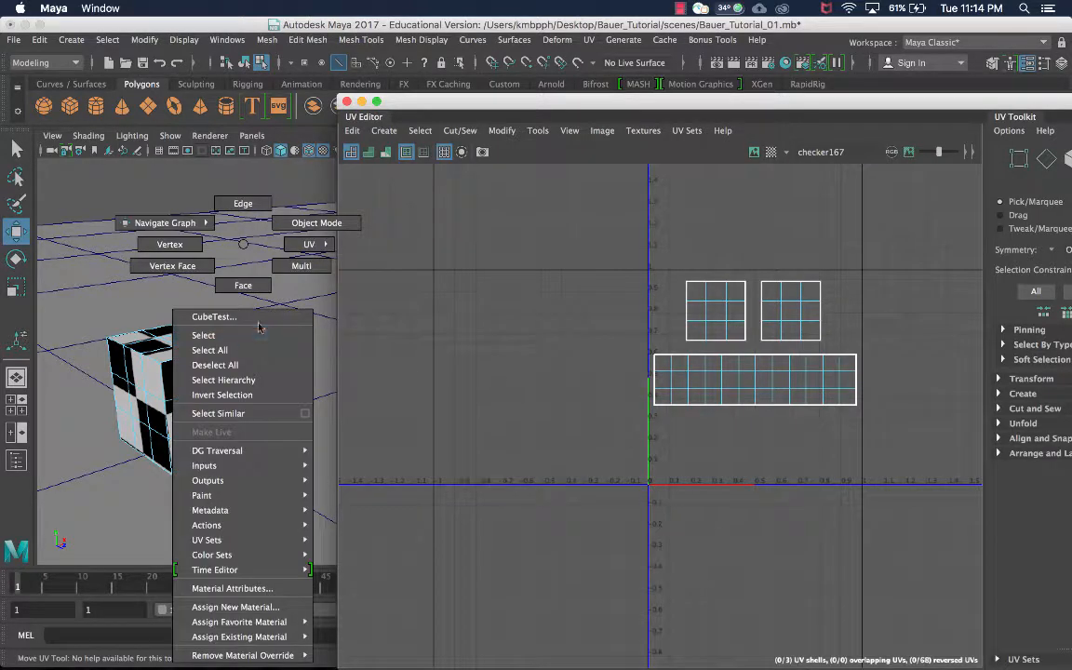
click(245, 248)
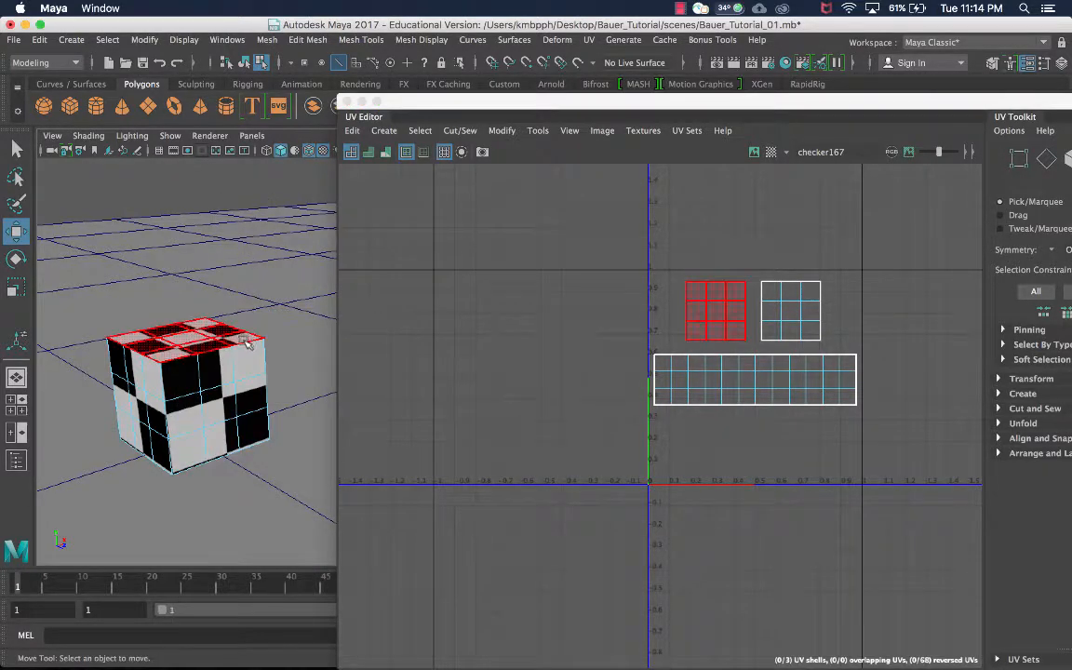
scroll(235, 373, up, 3)
scroll(295, 374, down, 2)
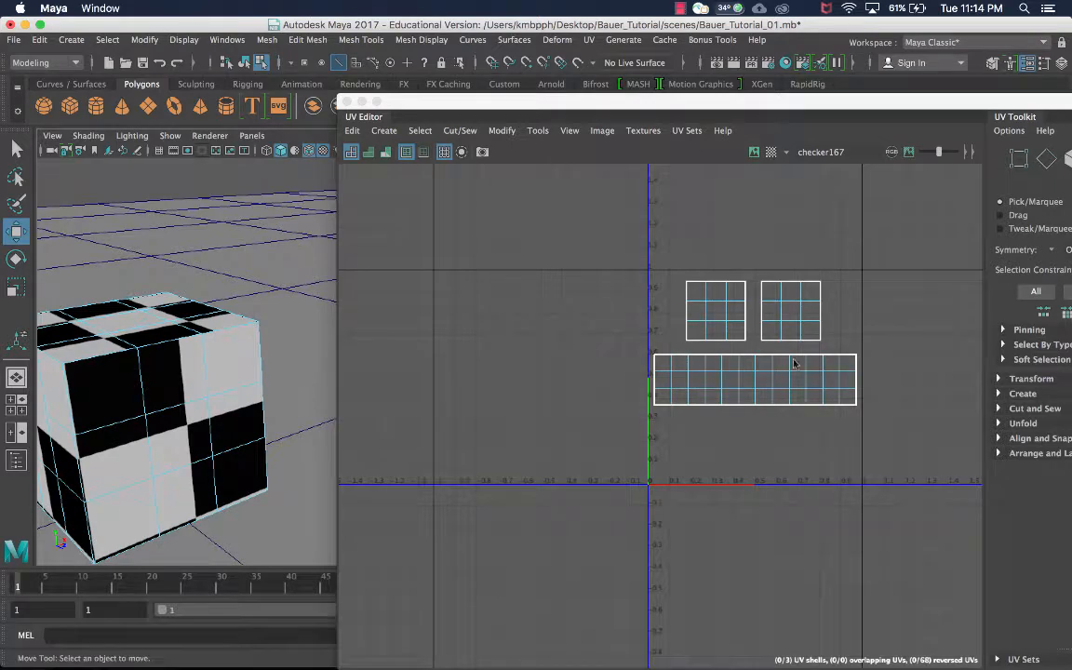
scroll(311, 395, up, 3)
alt+drag(305, 375, 242, 335)
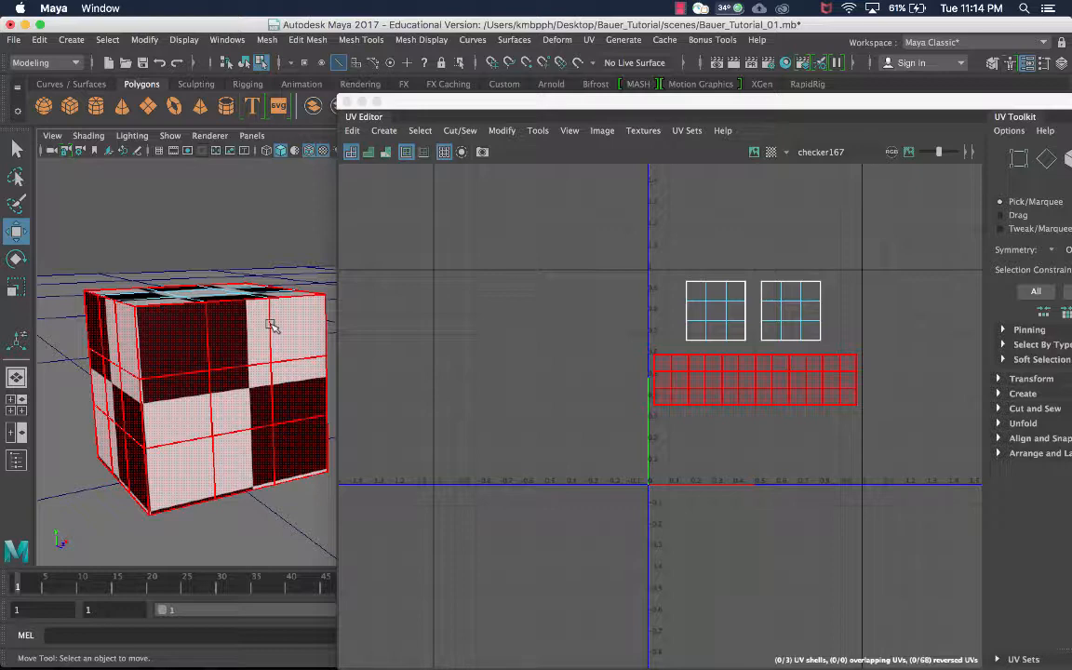
Switch from component selection to object mode and select the whole CubeTest cube
click(294, 260)
click(271, 294)
key(q)
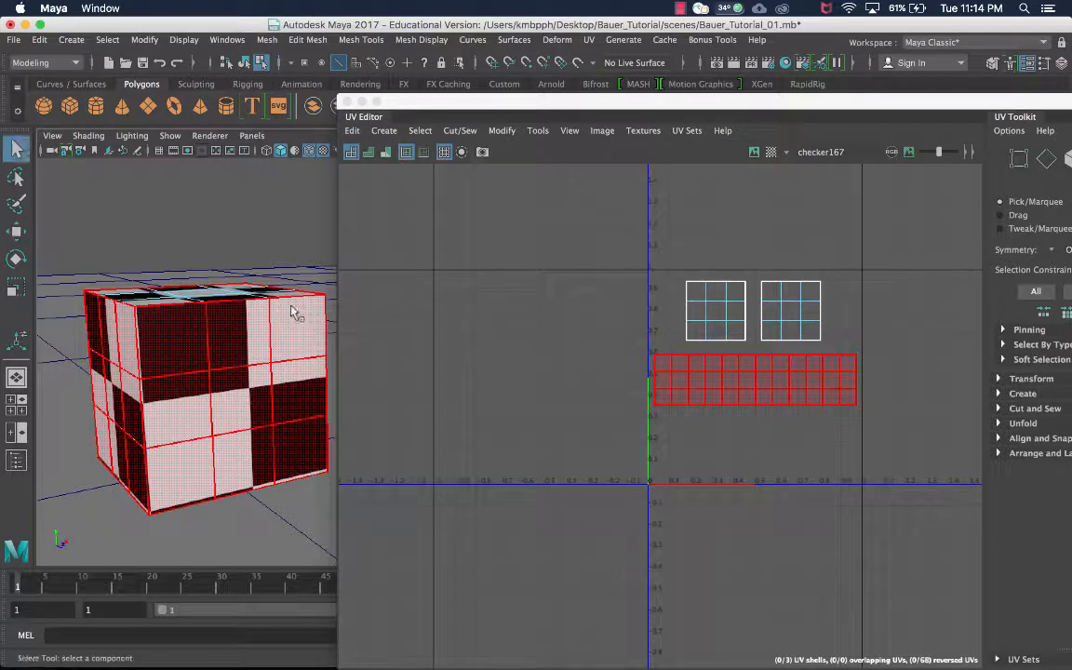
mouse_move(275, 244)
right_down()
mouse_move(288, 302)
mouse_move(249, 224)
mouse_move(222, 279)
mouse_move(216, 270)
mouse_move(270, 261)
mouse_move(276, 229)
right_up()
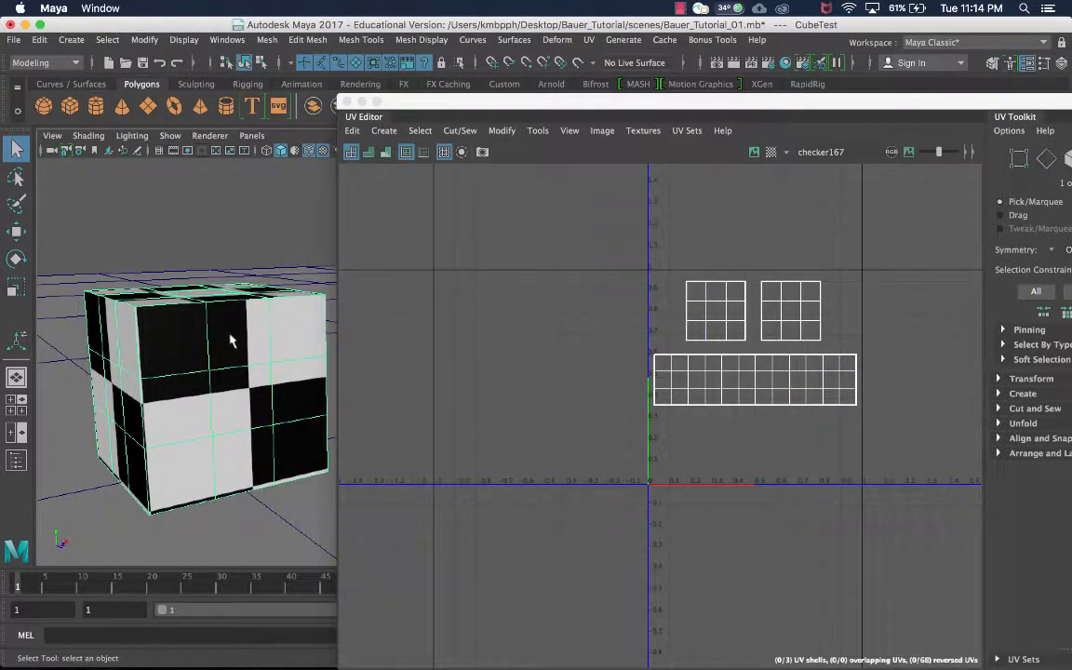
click(247, 249)
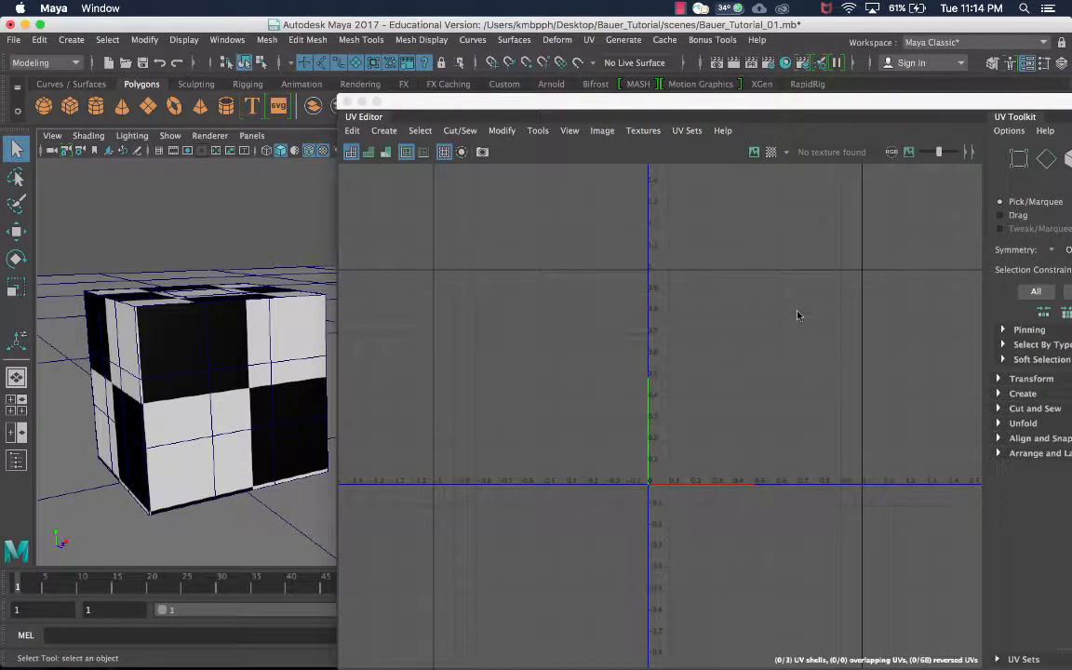
click(215, 322)
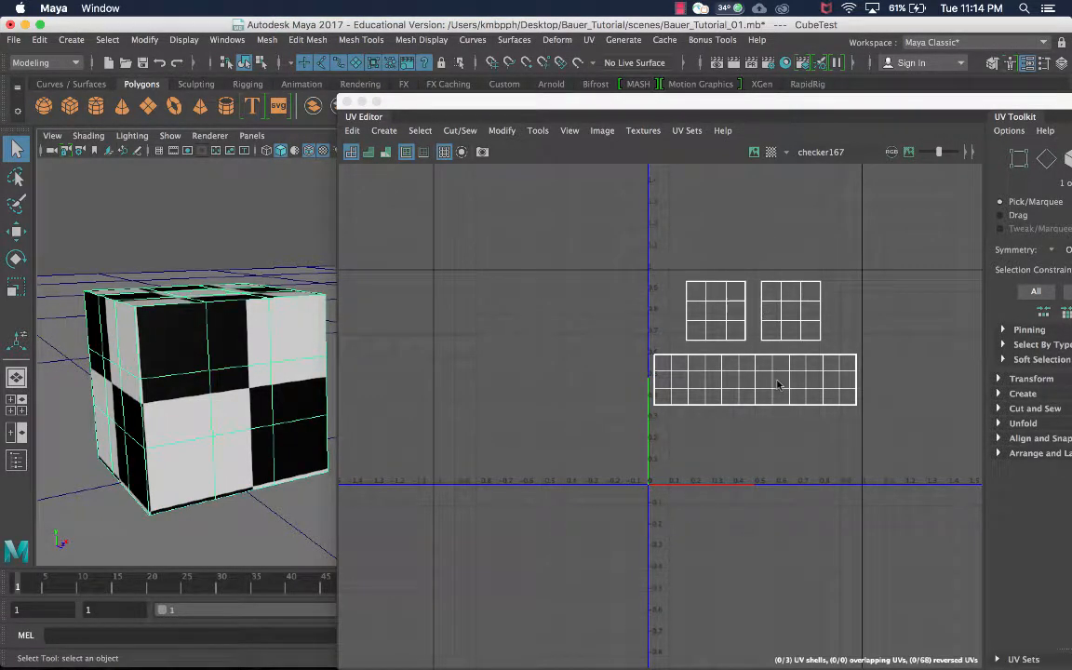
Reposition the UV Editor window, open the UV Snapshot options and widen that dialog
drag(620, 103, 445, 48)
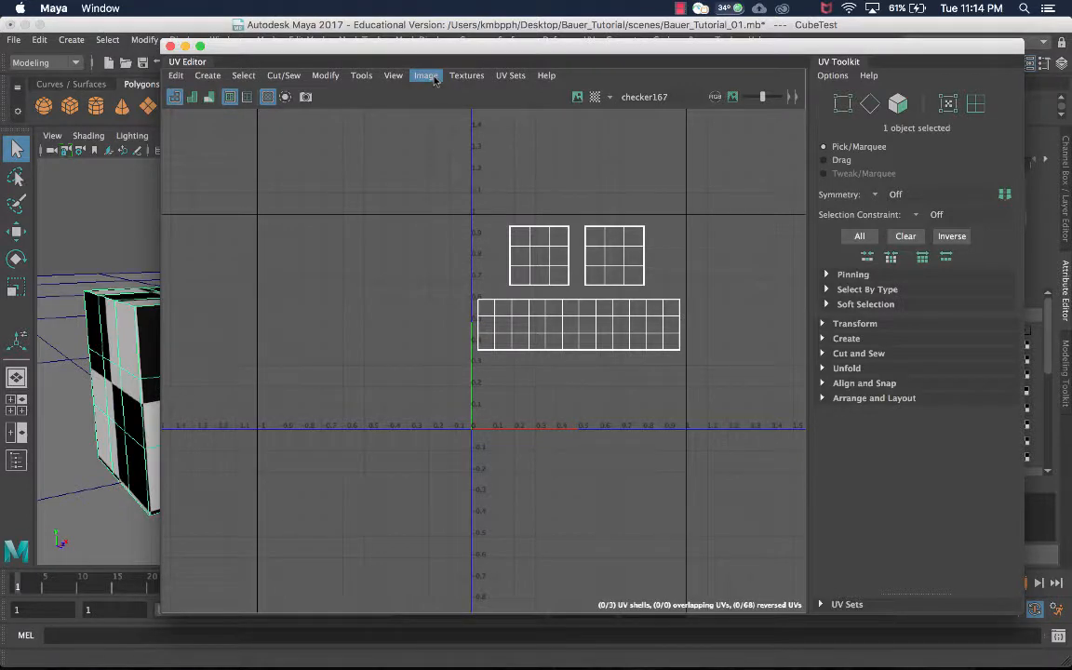
click(430, 77)
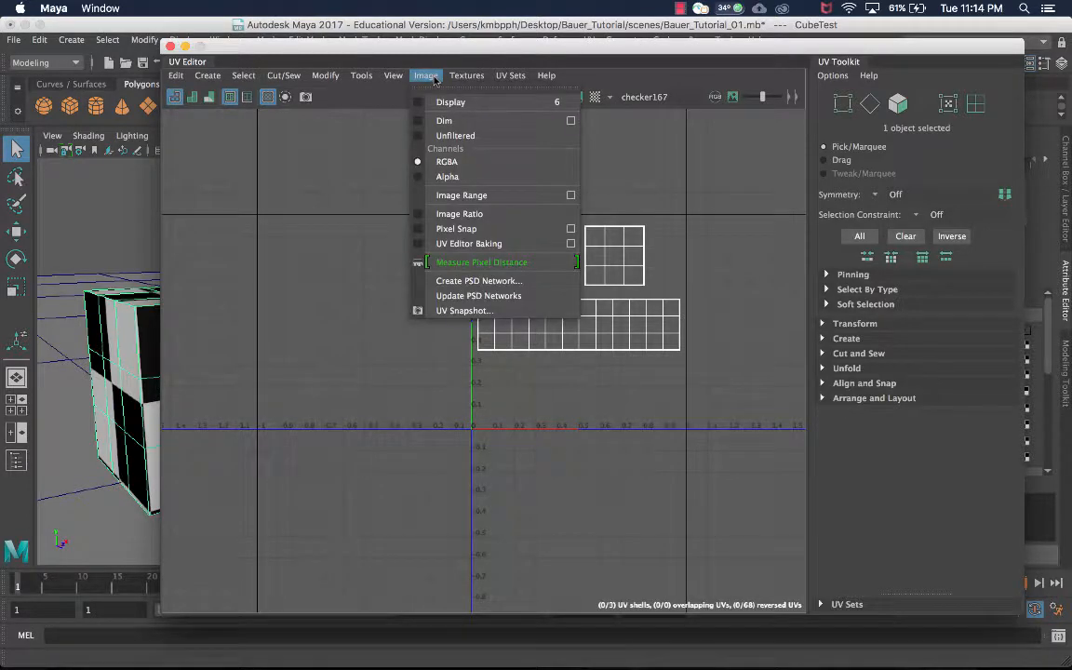
click(487, 310)
drag(462, 233, 445, 221)
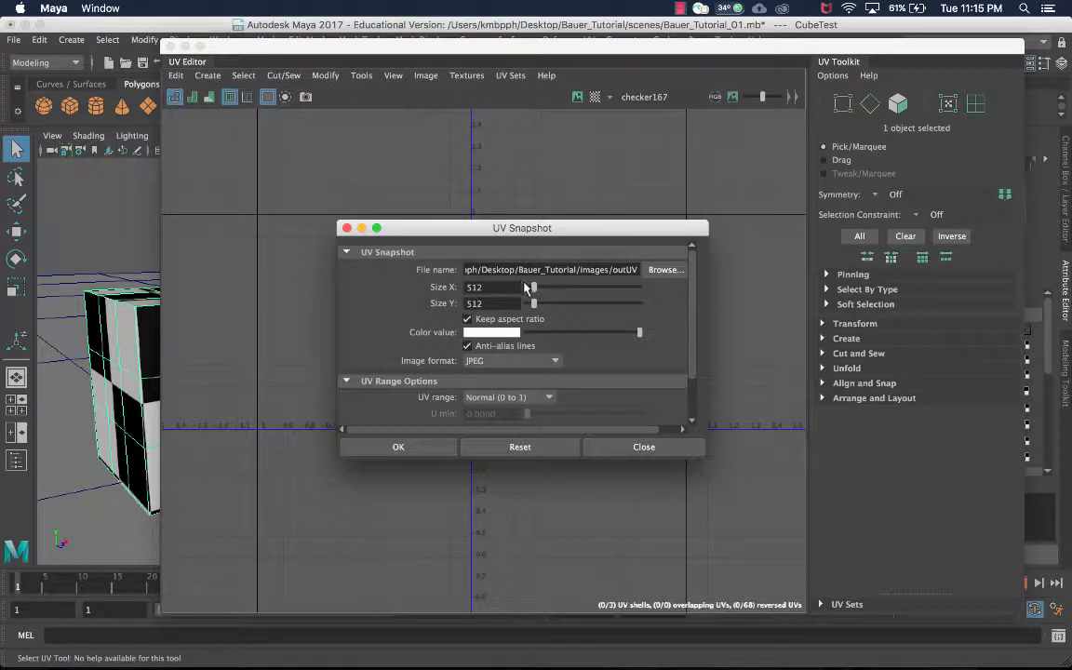
drag(707, 256, 853, 282)
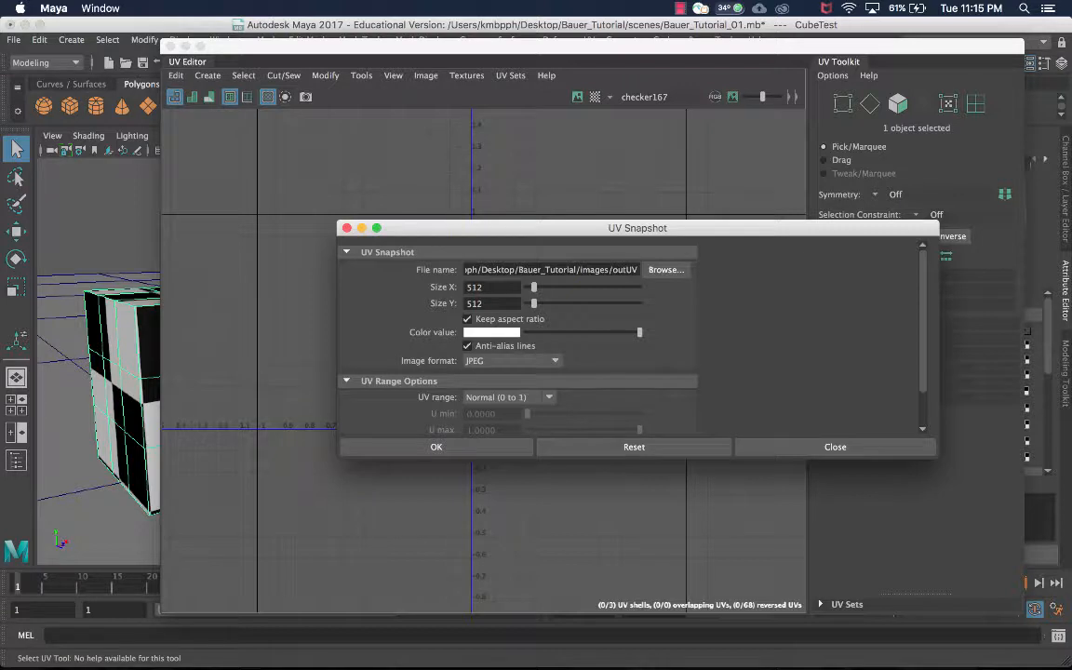
Set the UV snapshot size to 1024 by 1024
key(super+a)
text(10)
key(Tab)
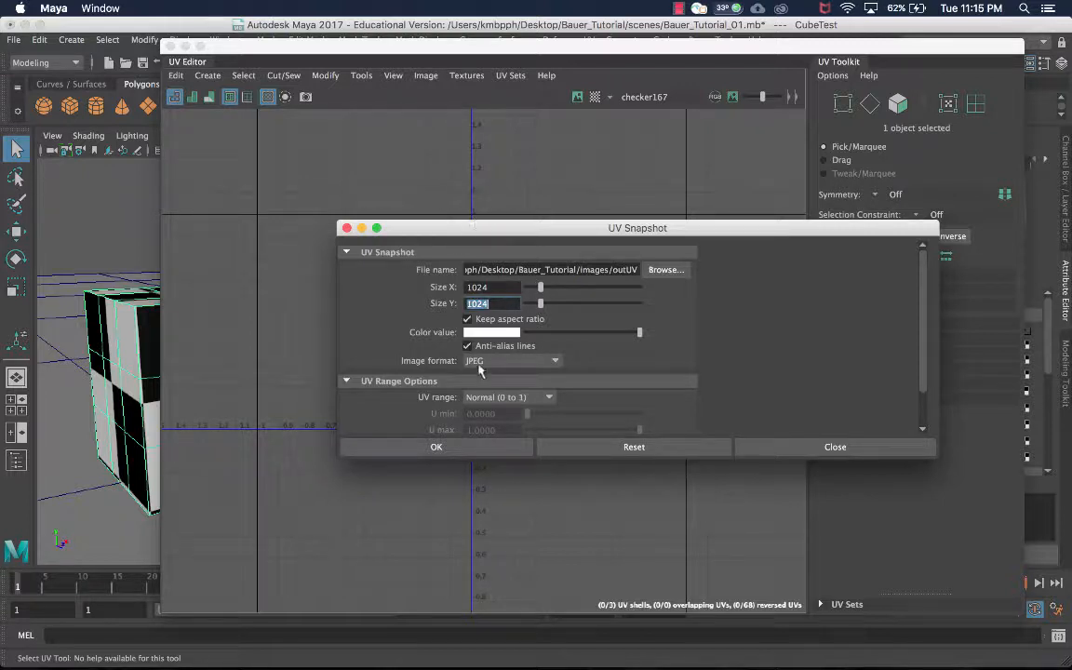
Export the UV snapshot as a JPEG covering the Normal (0 to 1) UV range
click(482, 363)
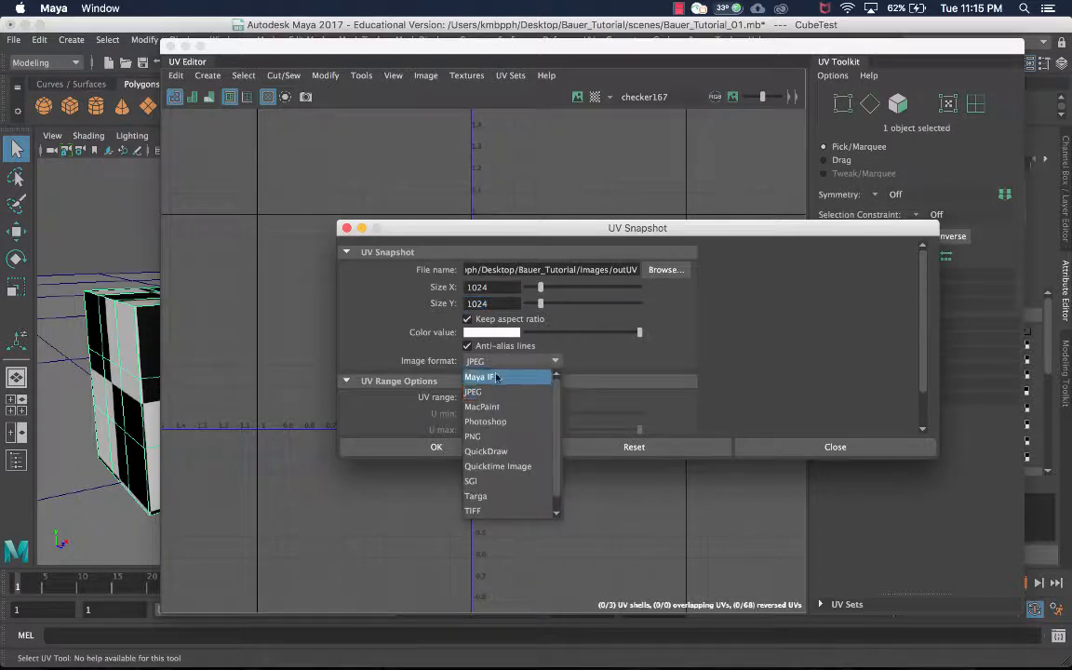
key(Escape)
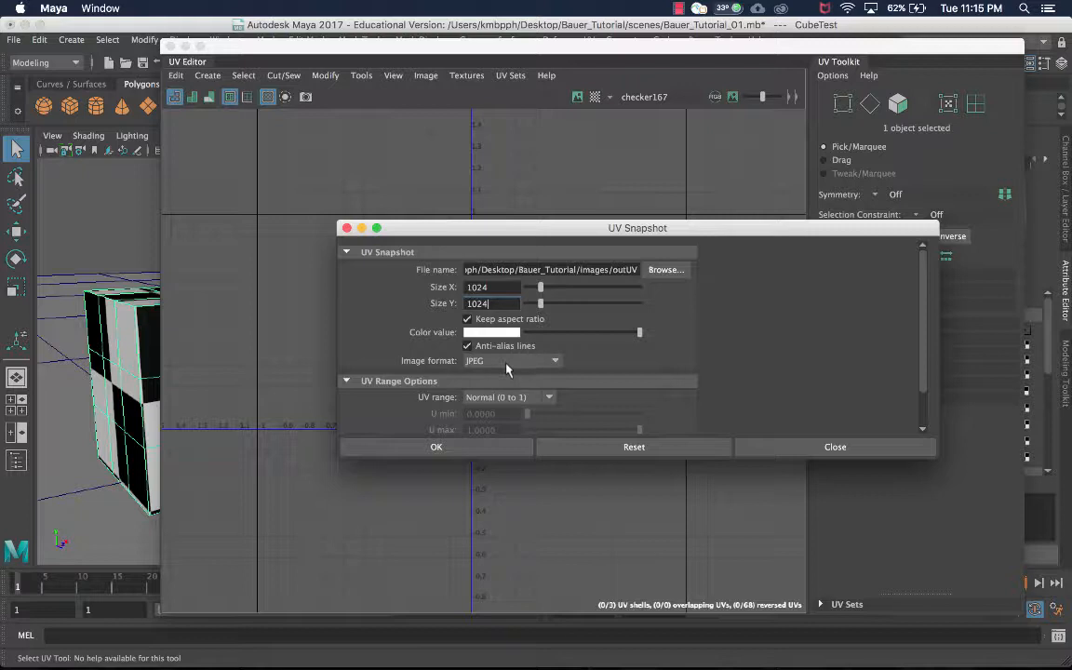
click(506, 363)
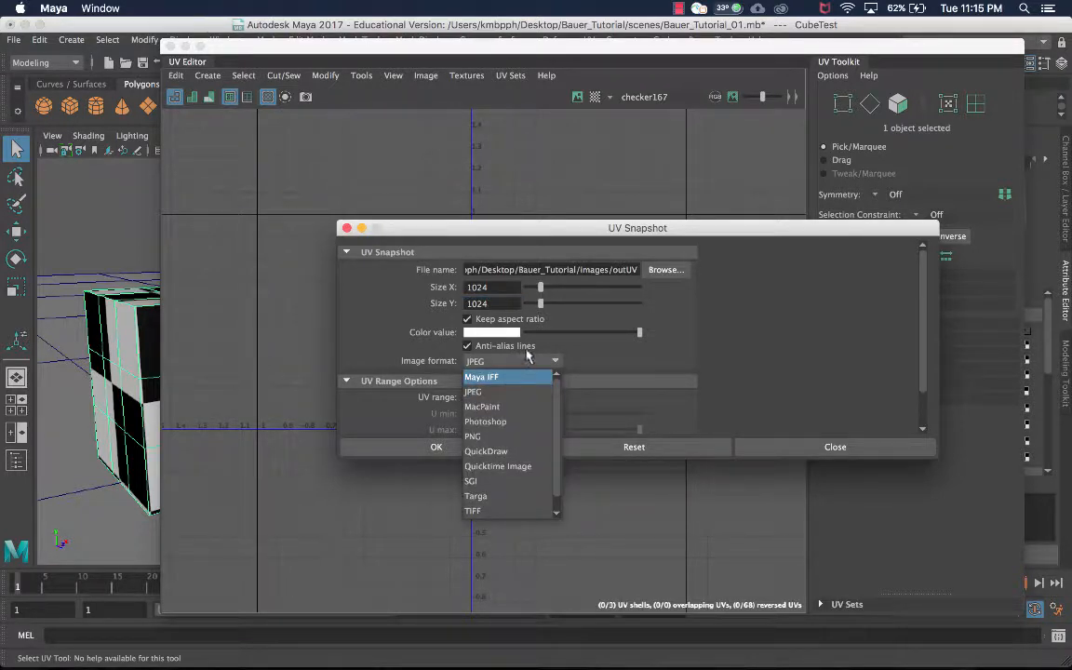
key(Escape)
scroll(644, 358, down, 1)
scroll(647, 363, up, 1)
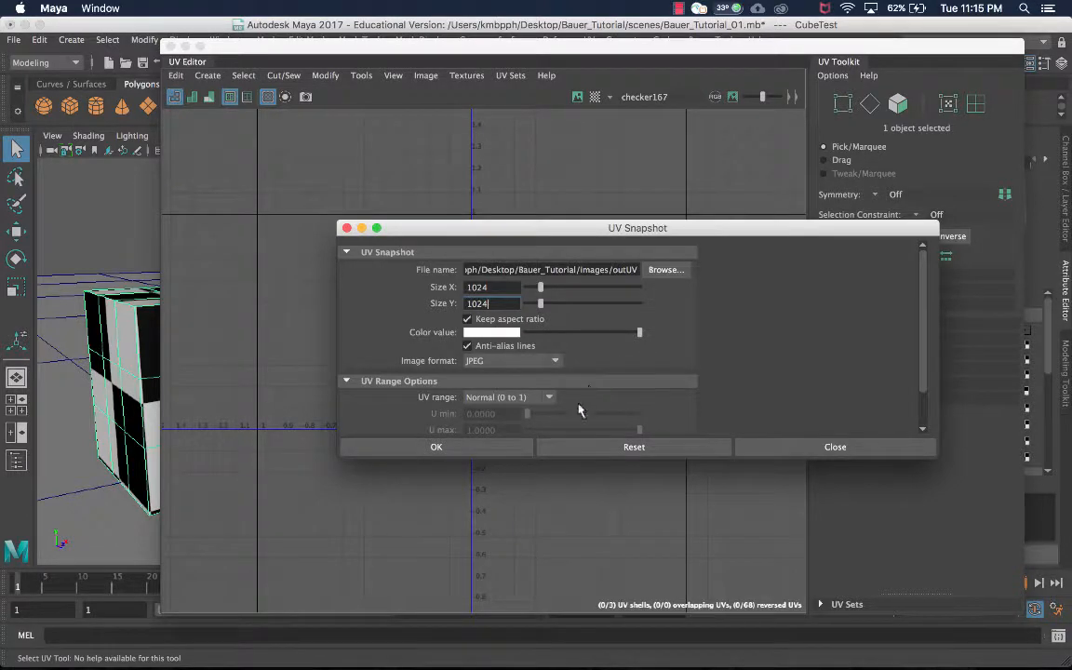
click(508, 450)
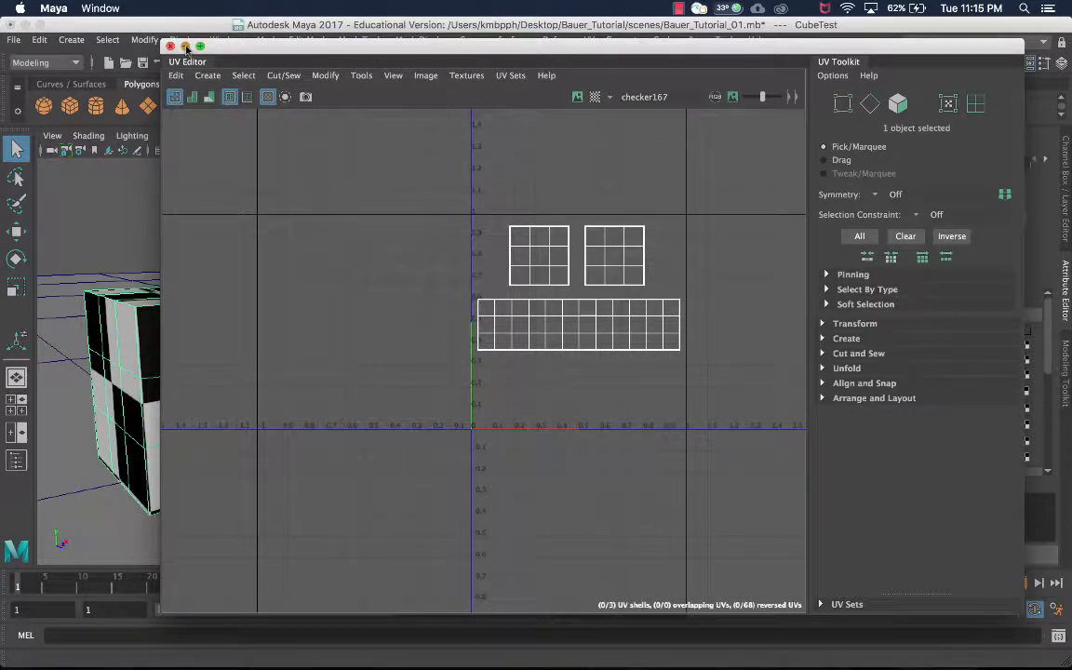
Put away the UV Editor and the main modeling window so that the desktop is clear
click(186, 46)
click(388, 221)
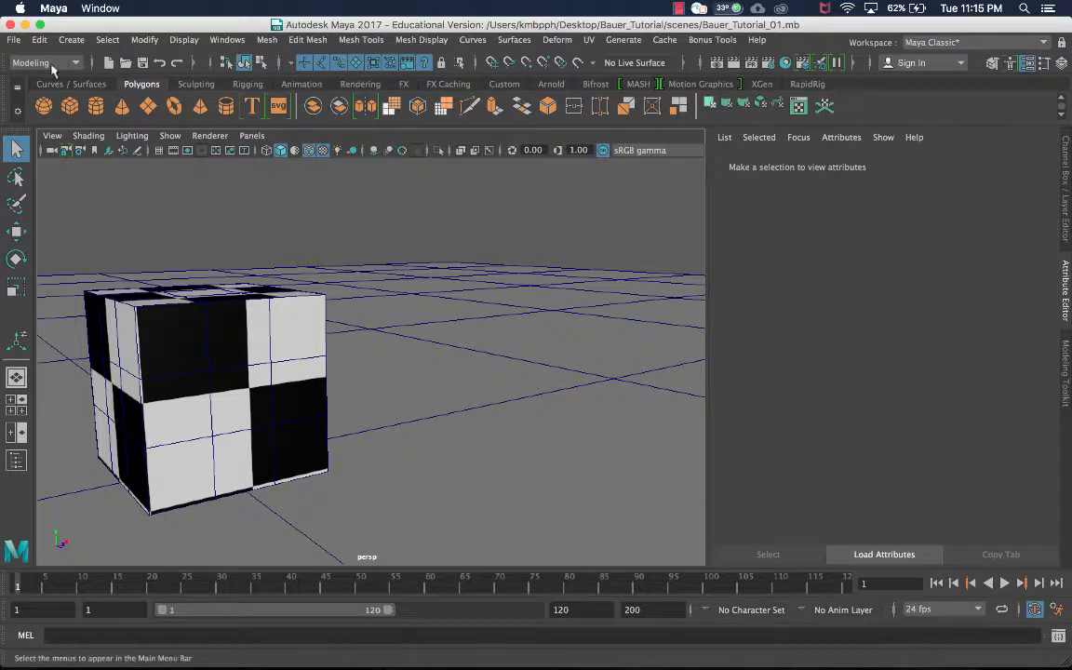
click(39, 25)
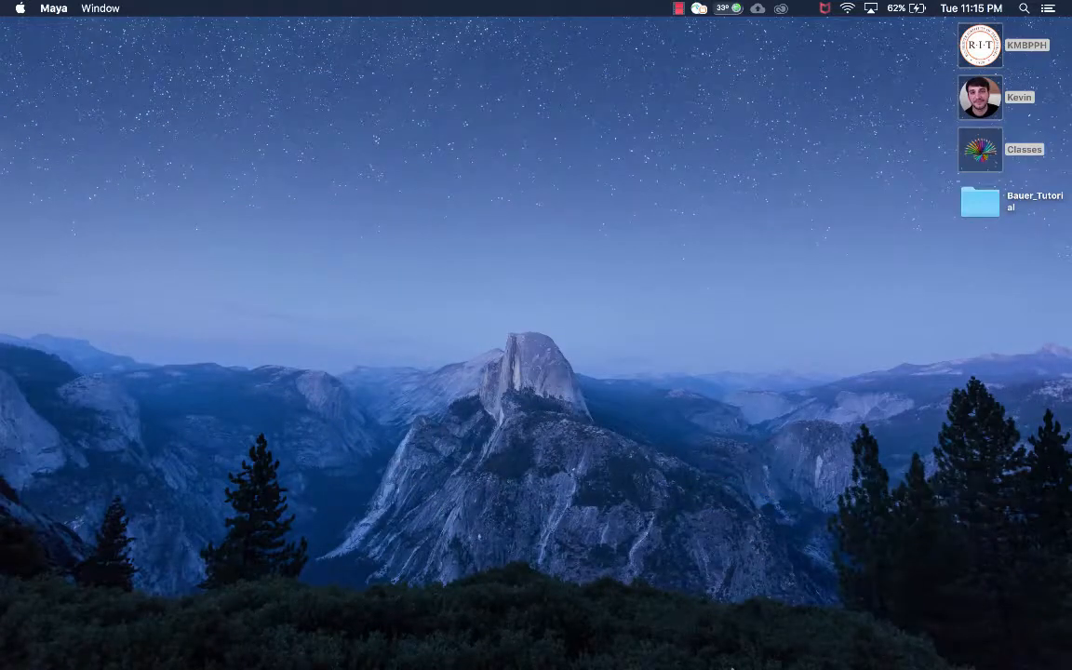
mouse_move(780, 661)
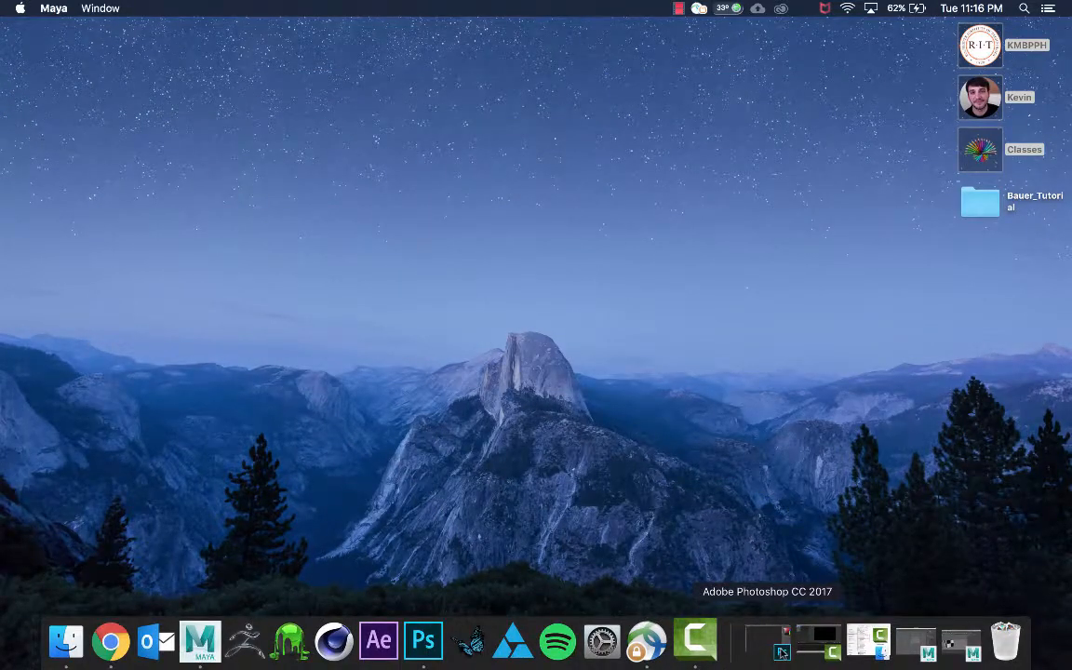
click(873, 219)
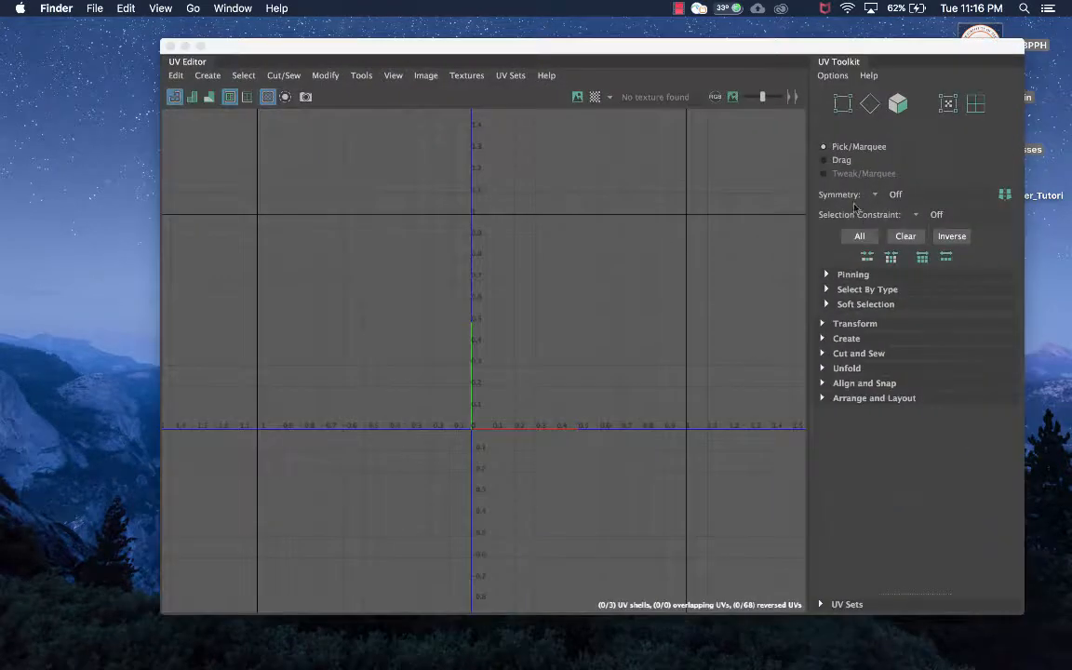
click(165, 45)
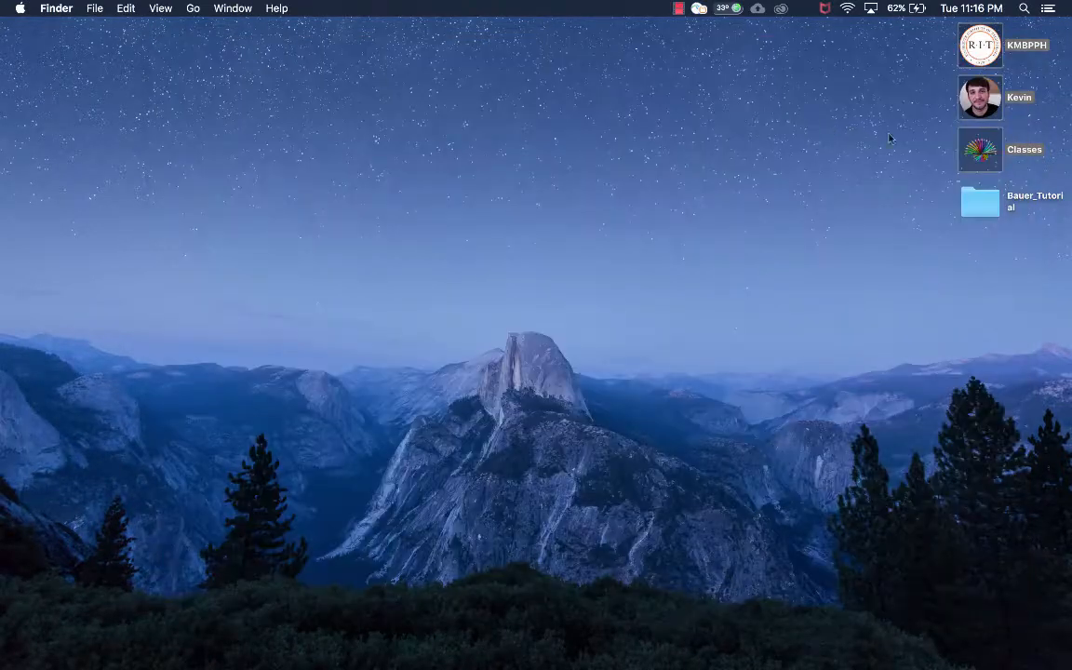
click(734, 131)
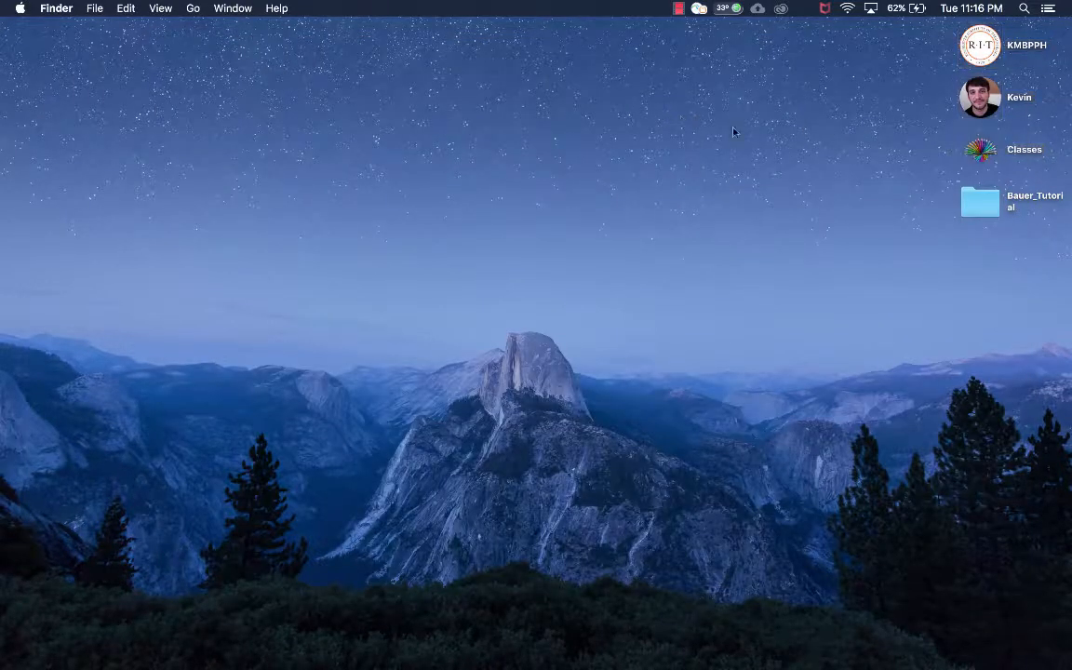
Open the Bauer_Tutorial folder on the desktop and select outUV.jpg in its images folder
double_click(981, 205)
drag(731, 231, 605, 100)
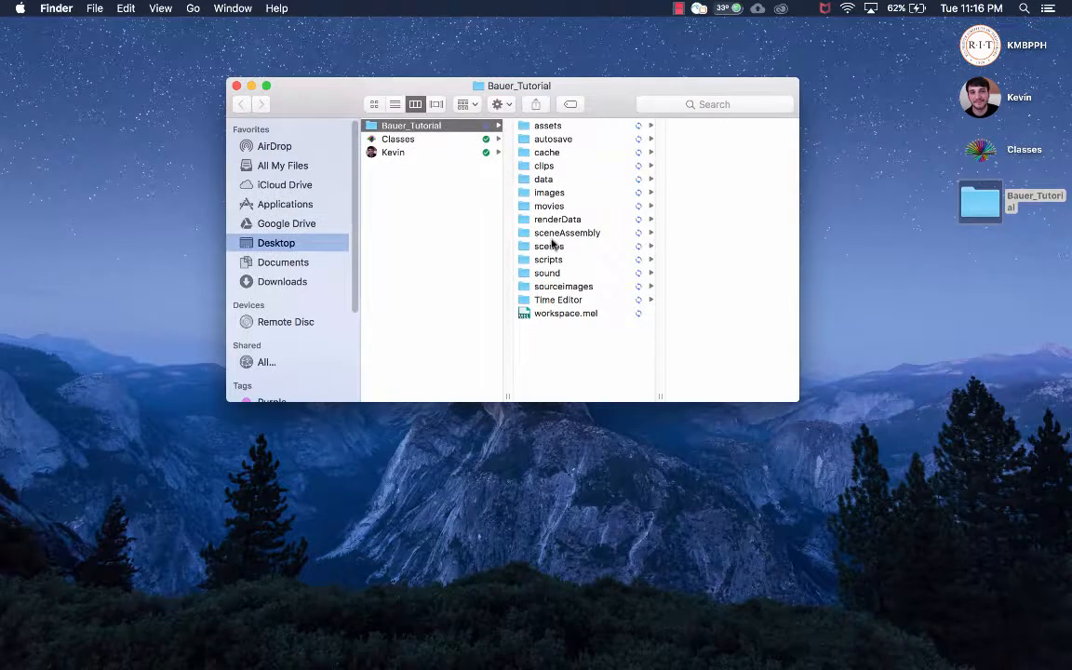
click(577, 192)
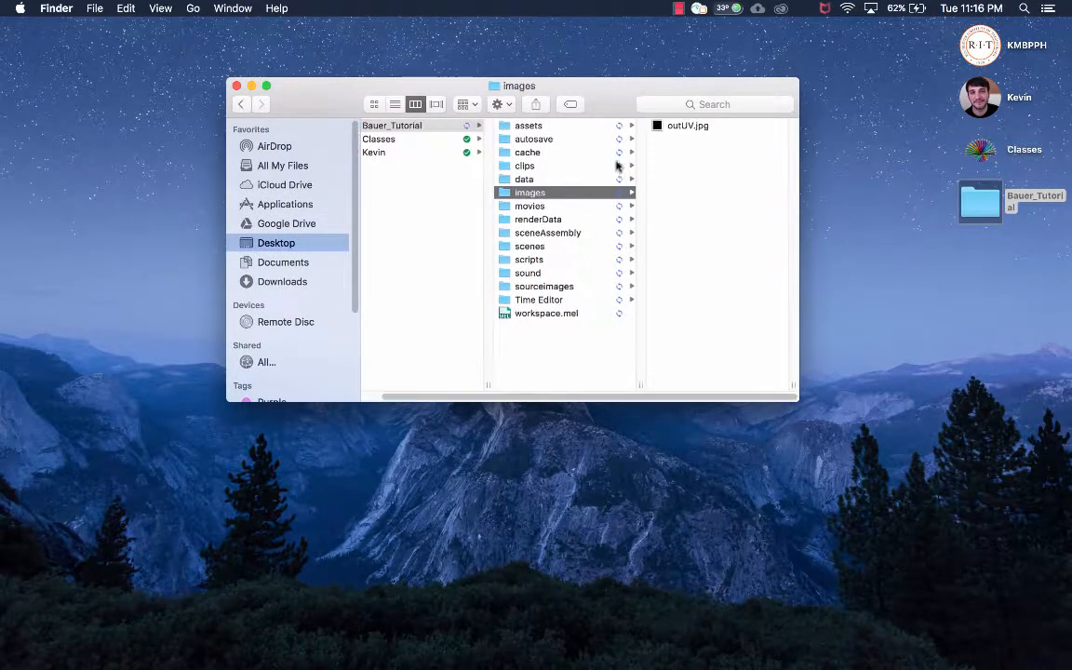
click(700, 127)
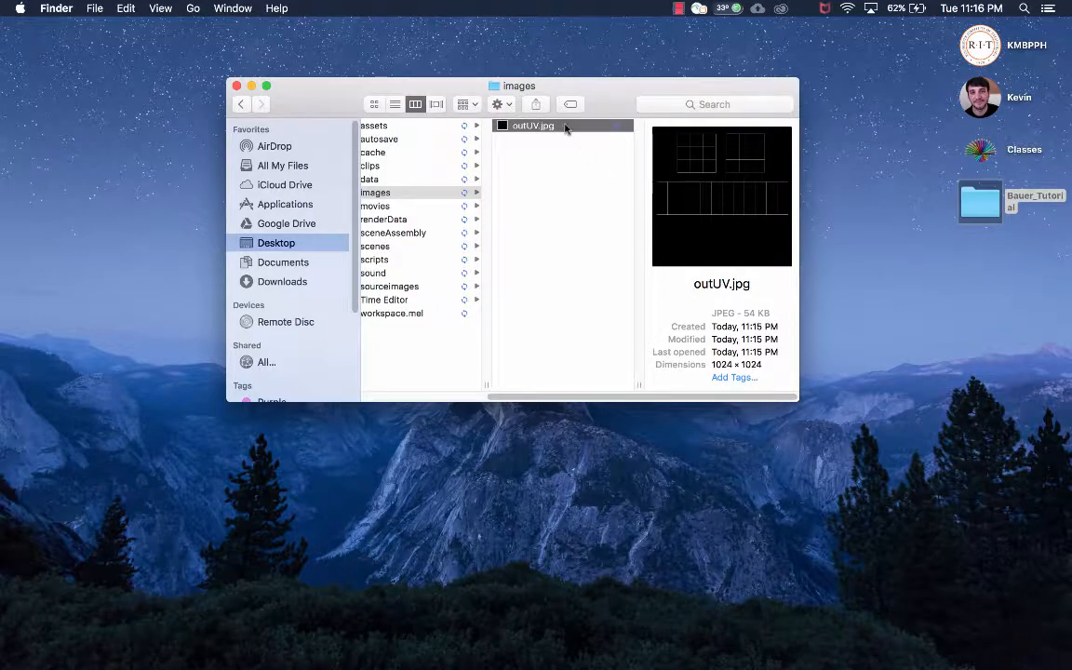
Switch to Photoshop, open outUV.jpg from the images folder in it and widen its window to the full screen
drag(570, 87, 809, 159)
click(909, 641)
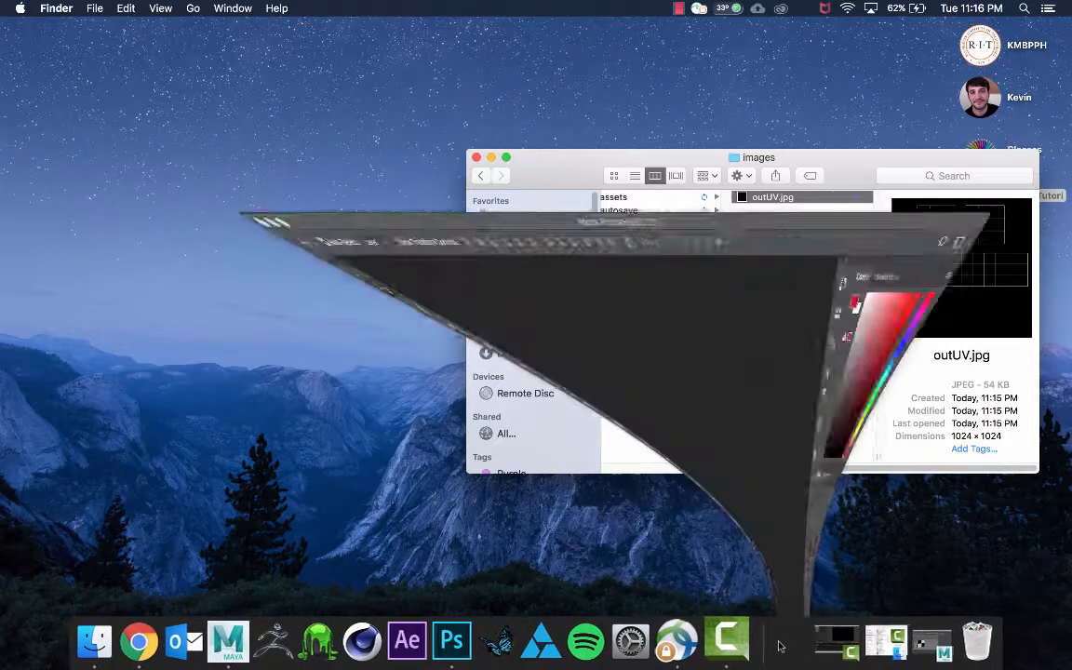
drag(1071, 58, 755, 63)
drag(865, 172, 930, 153)
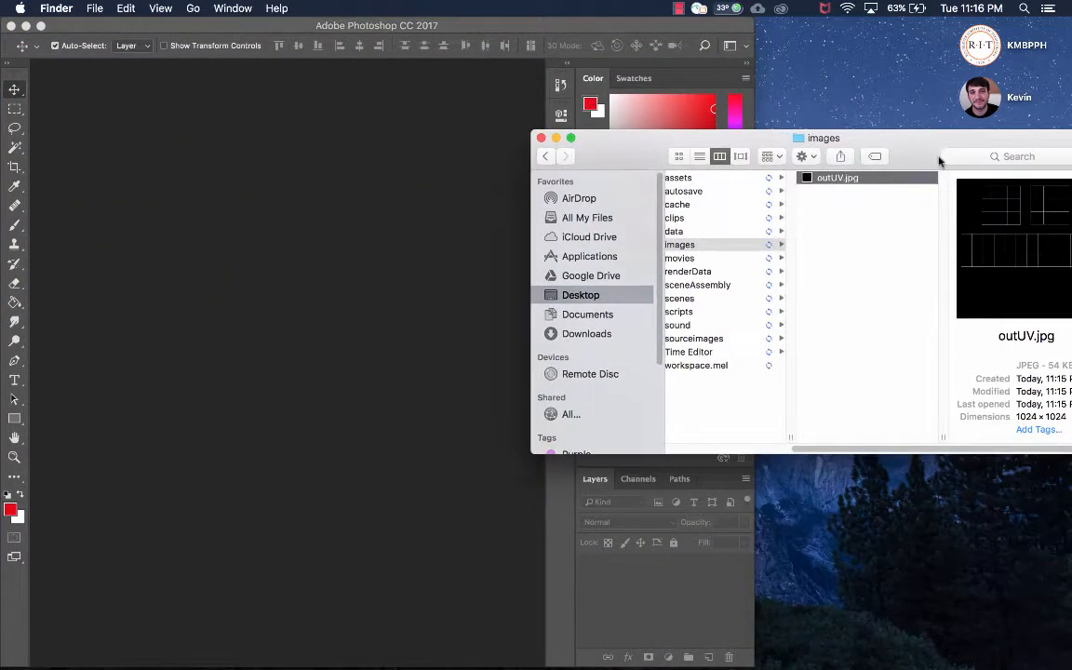
drag(863, 182, 351, 206)
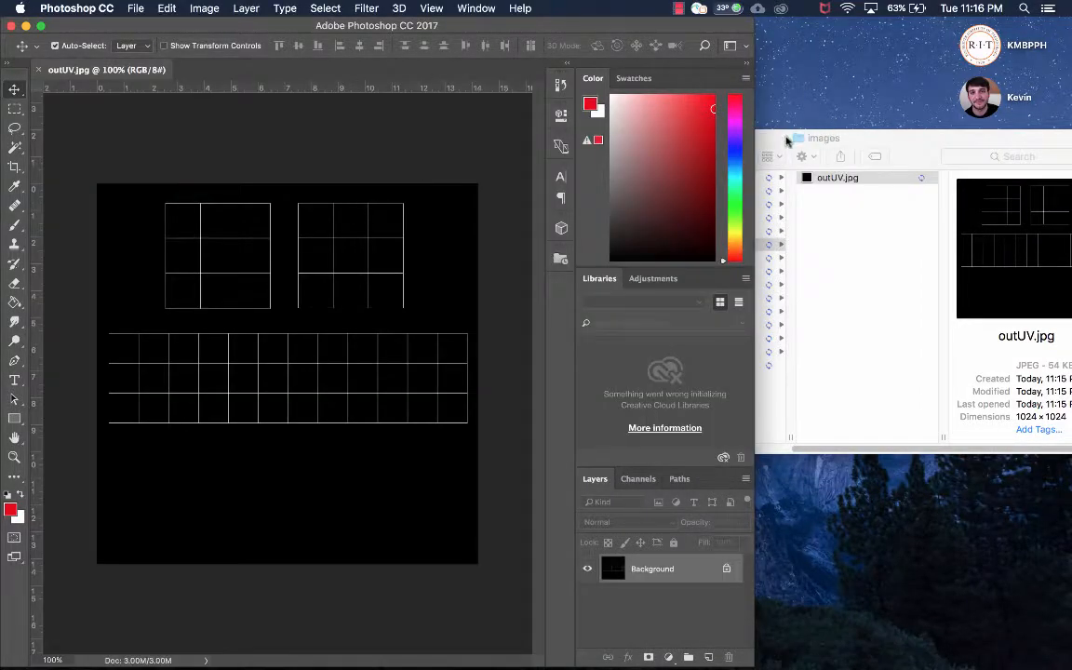
drag(755, 128, 1069, 142)
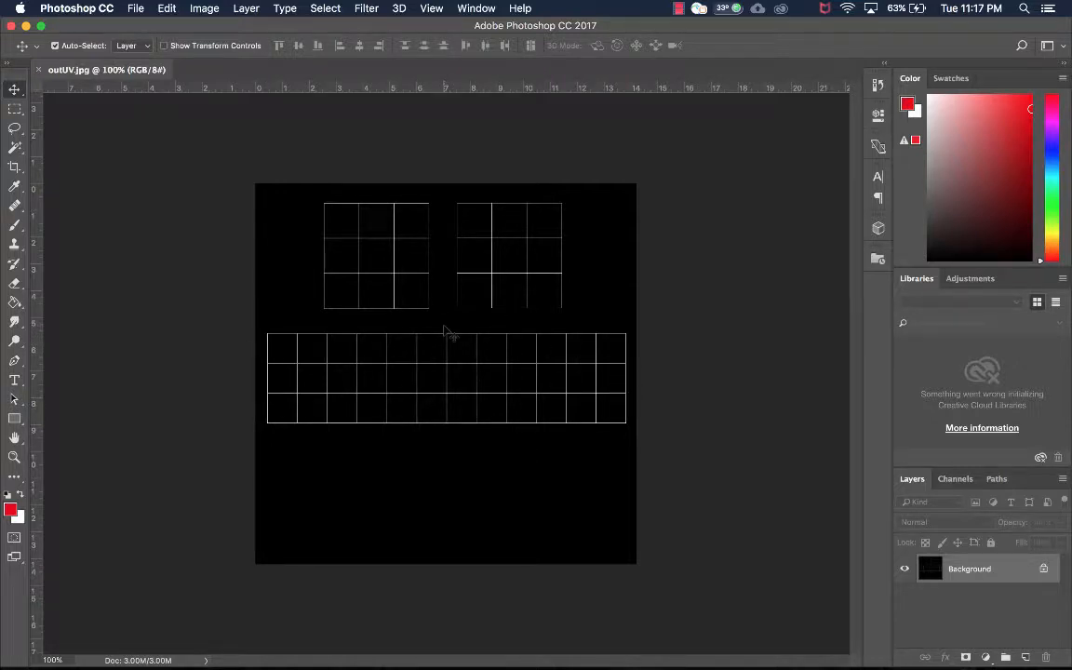
Add a new layer above the background and choose the Brush tool with the blue foreground color #5c62d5
click(1026, 658)
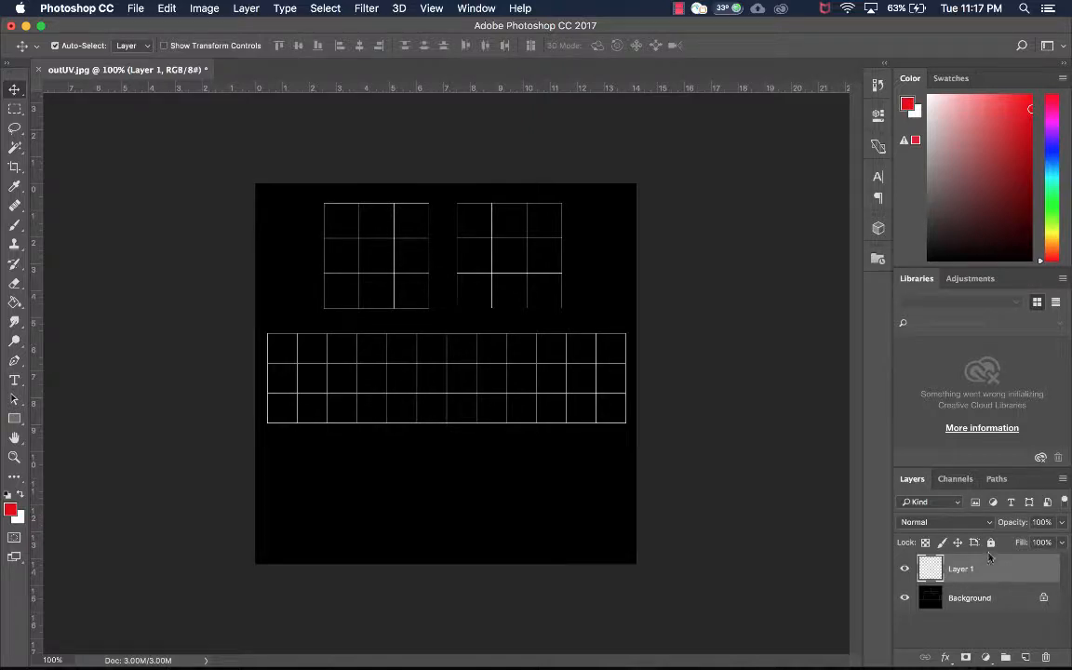
click(15, 228)
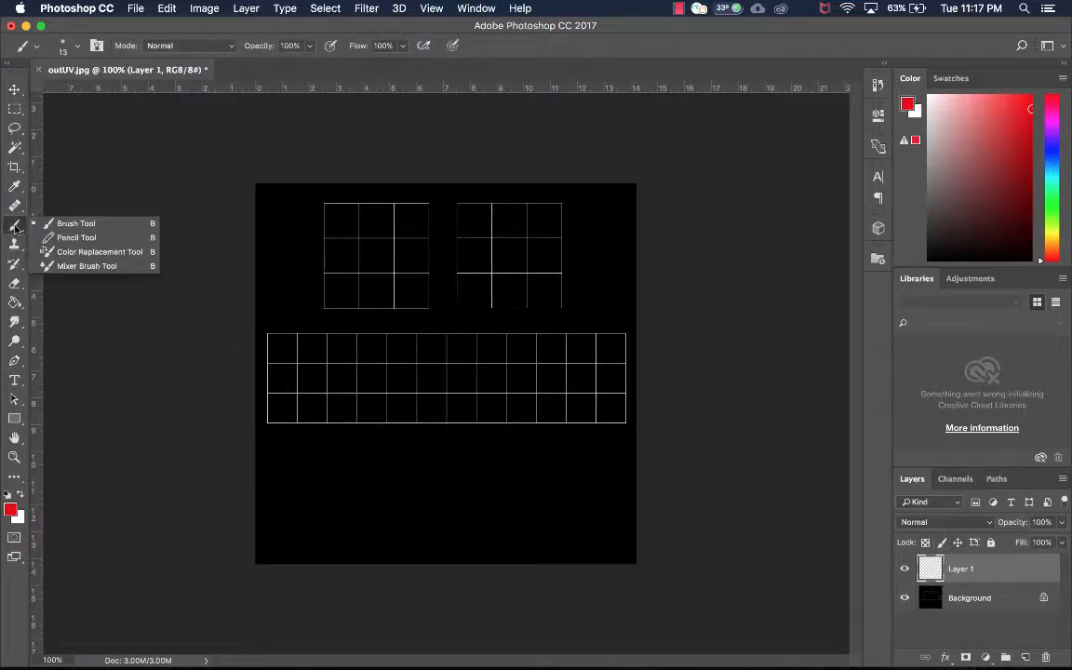
click(69, 228)
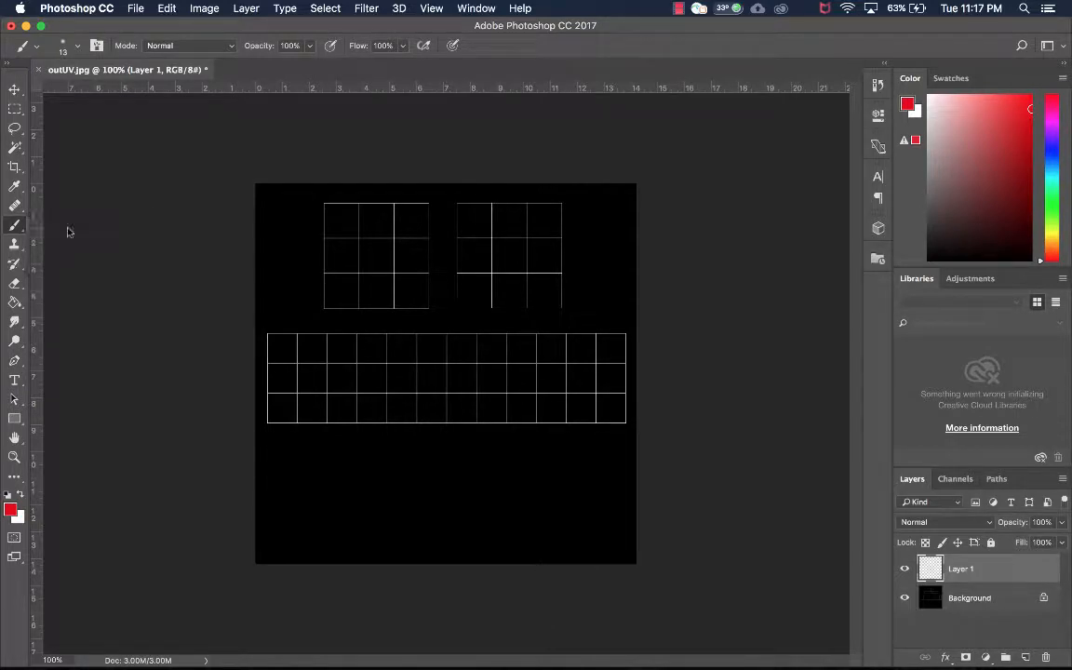
click(13, 507)
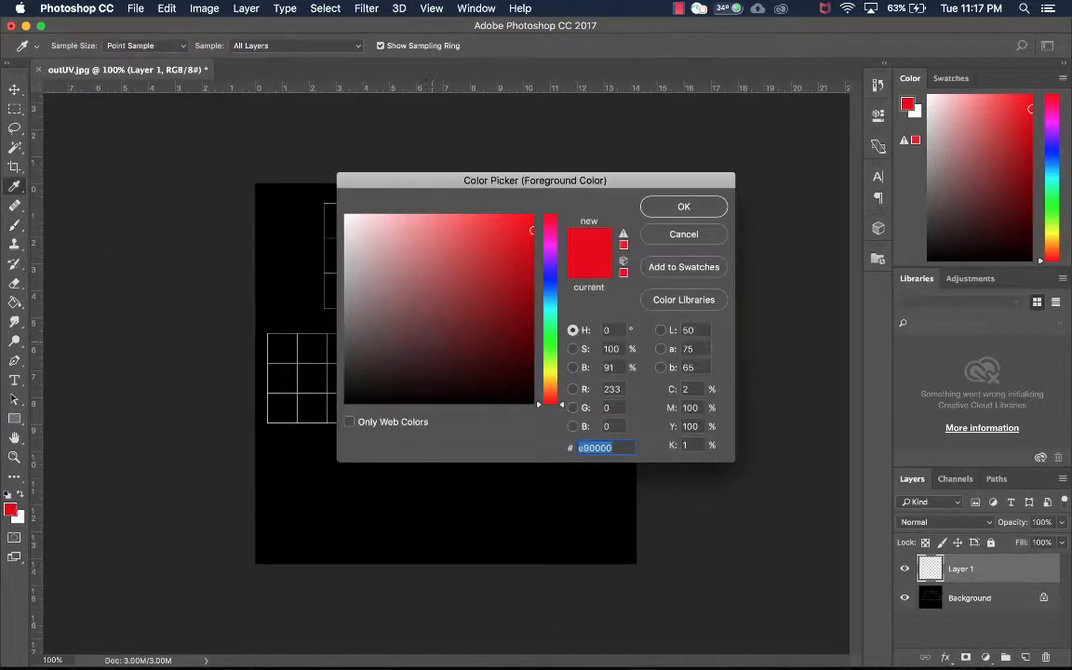
click(550, 280)
drag(521, 270, 452, 245)
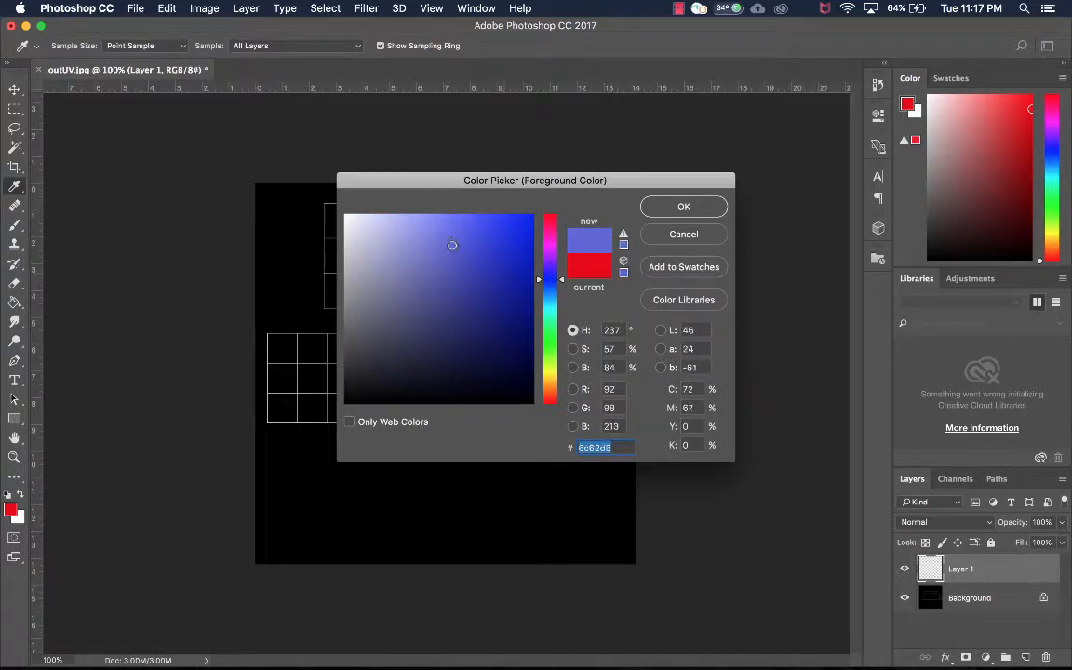
click(680, 209)
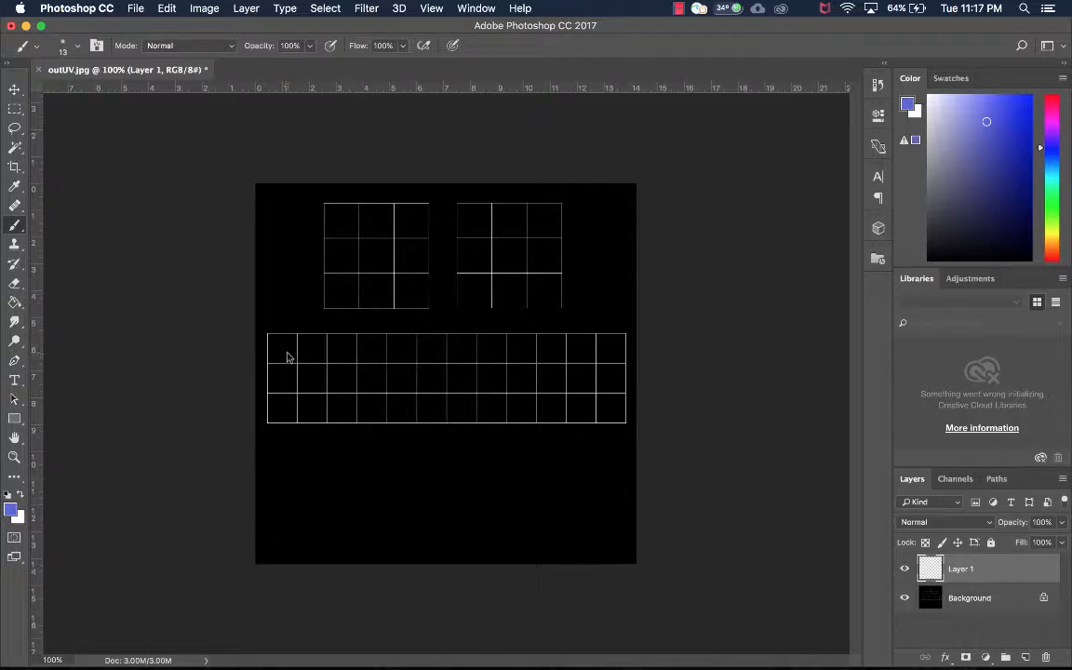
Handwrite "I ♥ UV's" with the blue brush across the long rectangular UV shell on Layer 1
mouse_move(288, 354)
mouse_down()
mouse_move(332, 361)
mouse_move(316, 397)
mouse_move(343, 397)
mouse_up()
mouse_move(410, 397)
mouse_down()
mouse_move(406, 359)
mouse_move(431, 383)
mouse_move(410, 398)
mouse_up()
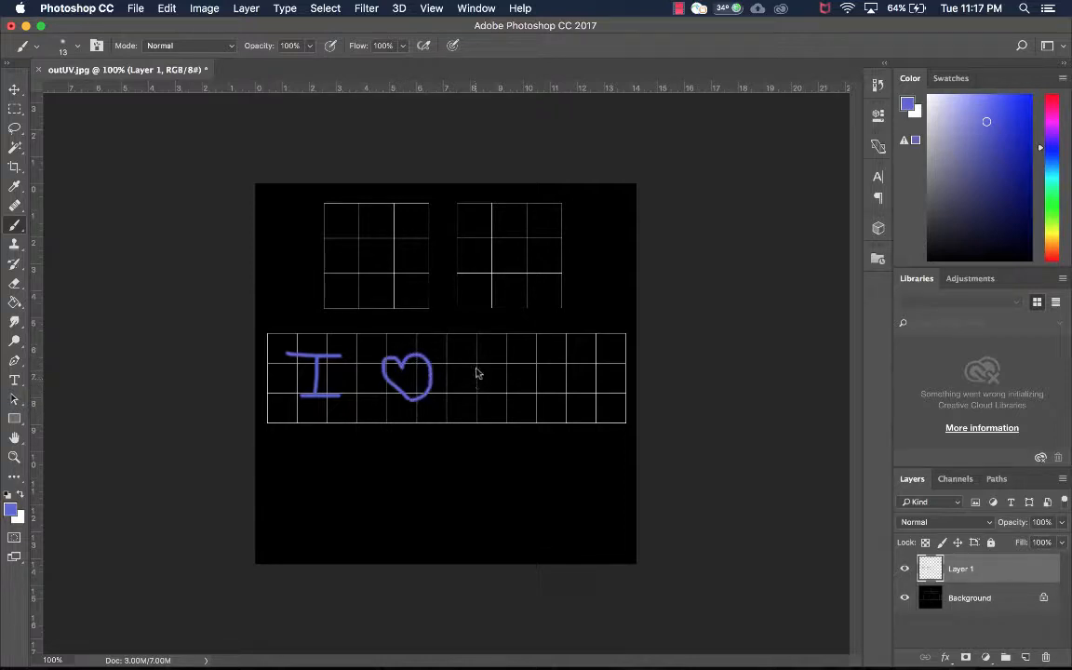
mouse_move(486, 371)
mouse_down()
mouse_move(558, 393)
mouse_move(571, 357)
mouse_move(589, 390)
mouse_move(579, 365)
mouse_up()
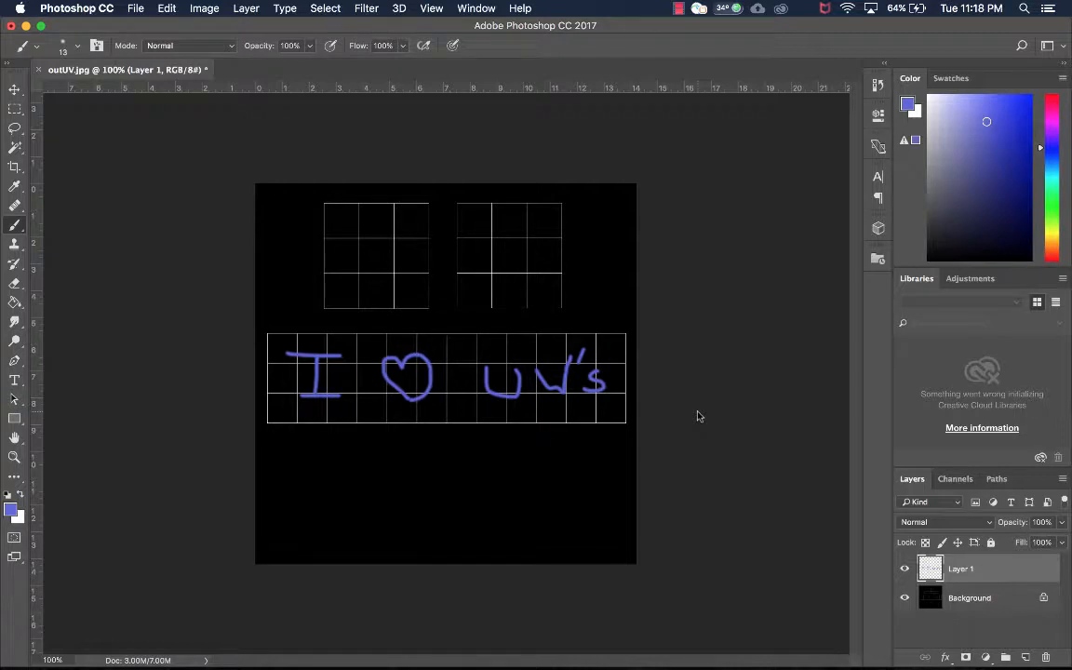
Add a second layer beneath the handwriting layer and fill it with white using the Paint Bucket
click(1025, 659)
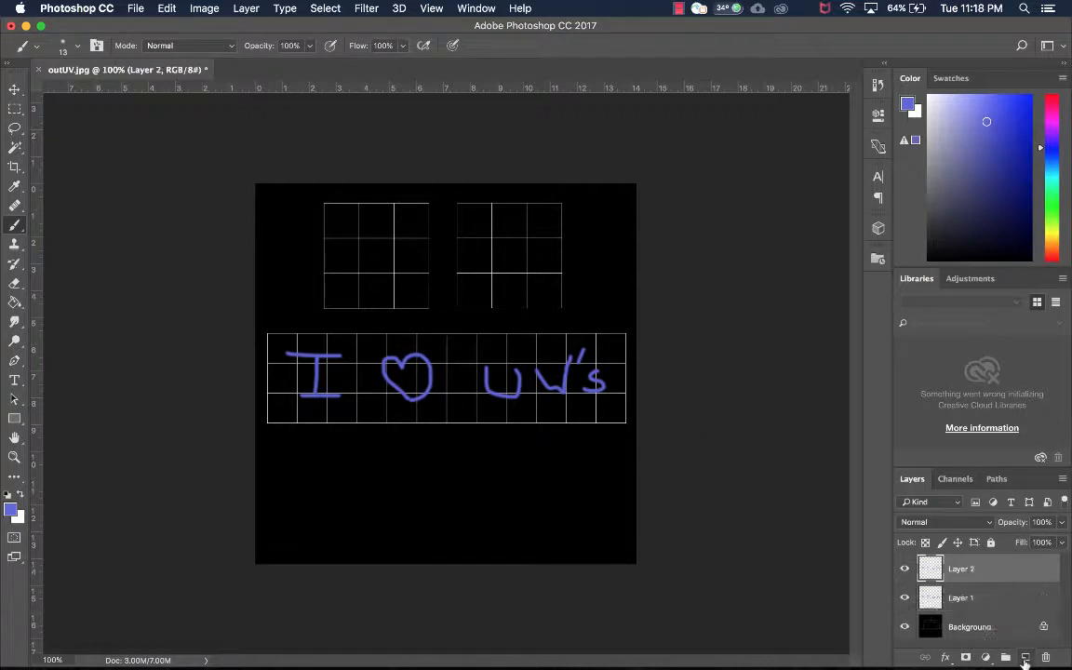
drag(963, 569, 986, 610)
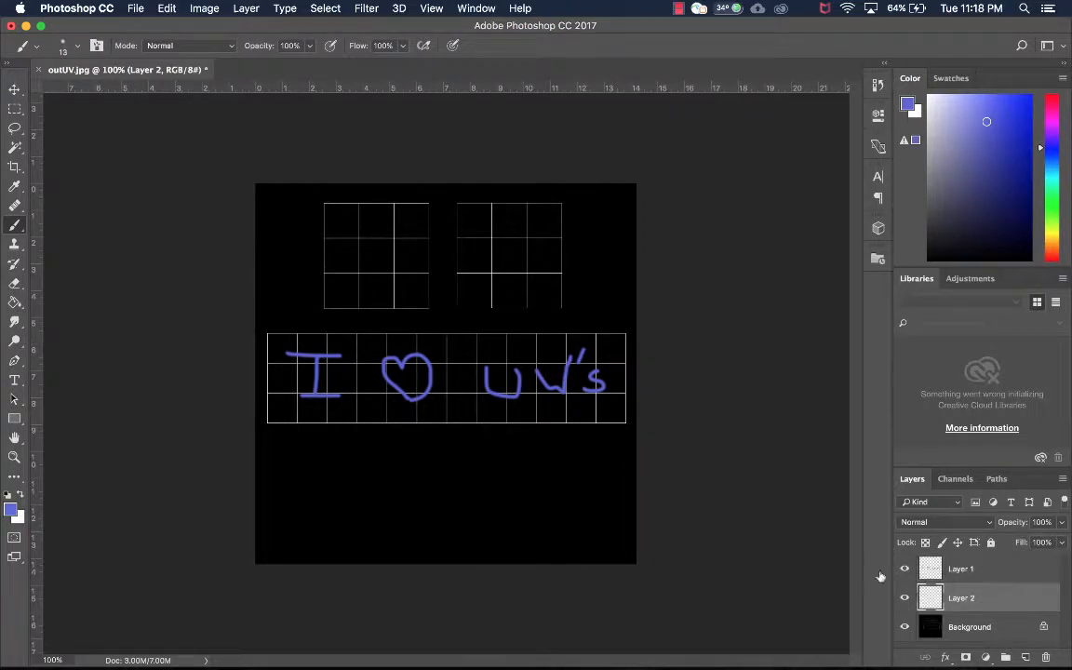
click(14, 303)
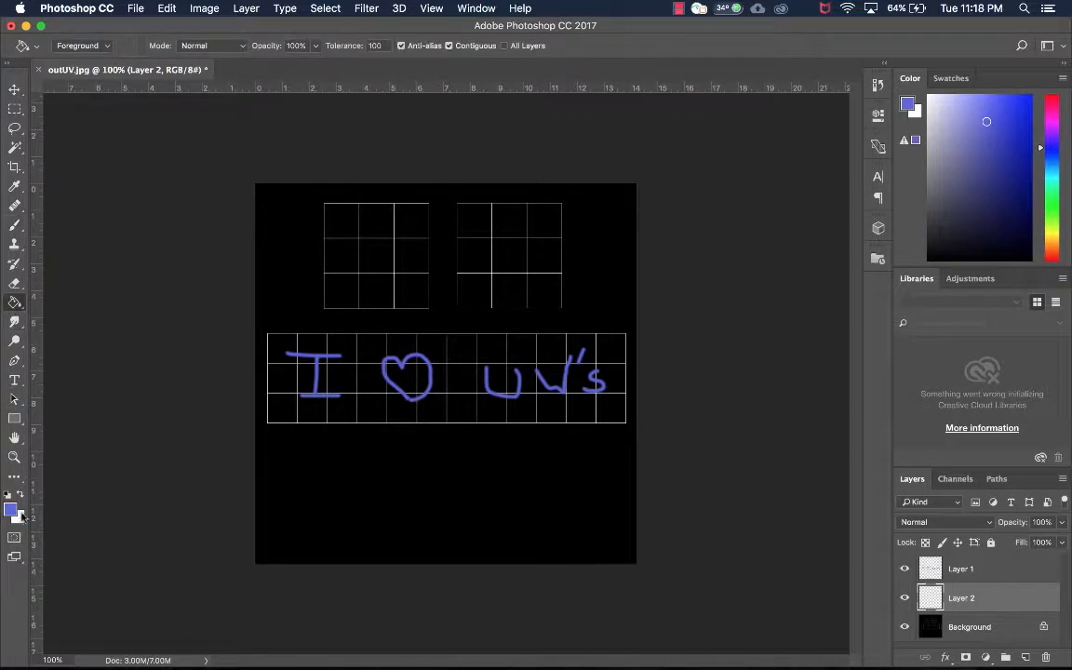
key(x)
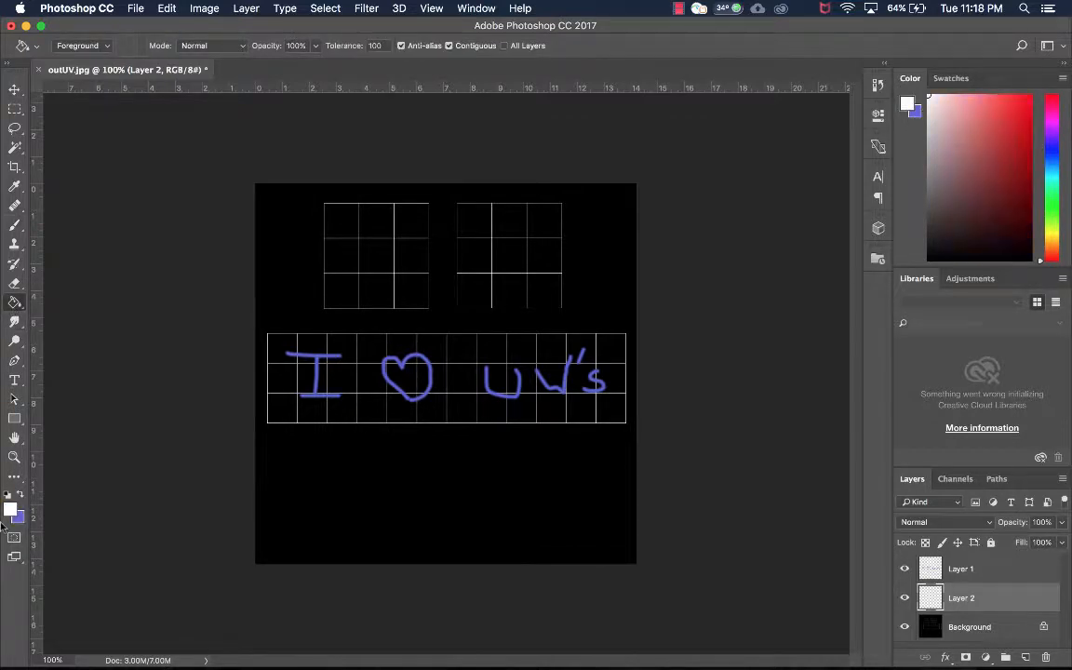
click(423, 493)
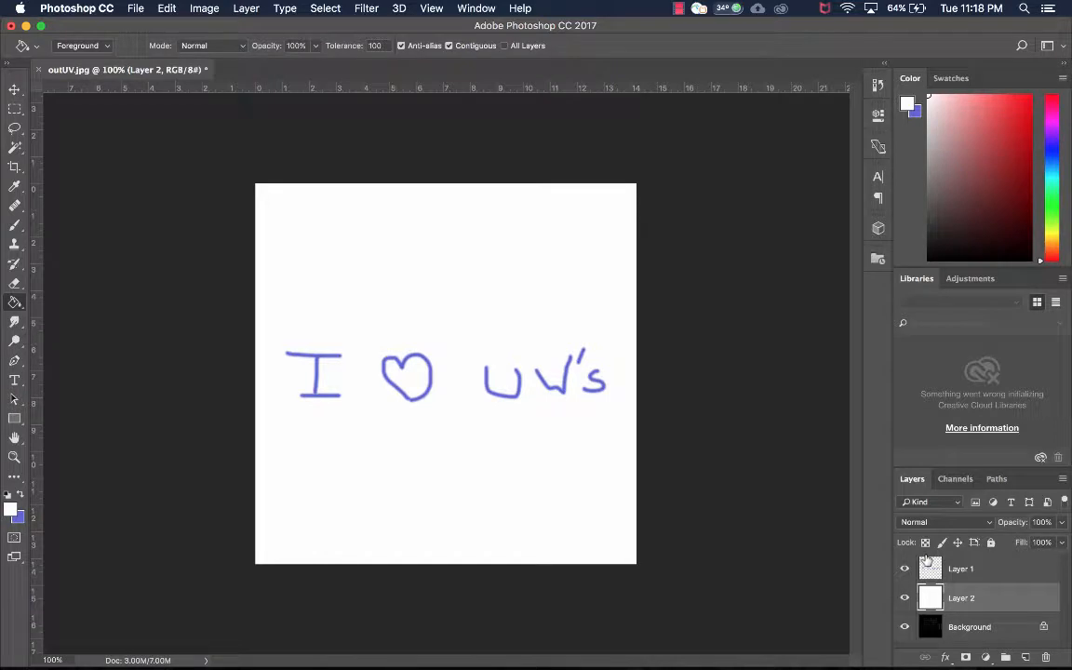
Hide the white Layer 2 and brush a white stroke shaped like a 3 over the left square shell on Layer 1
click(949, 569)
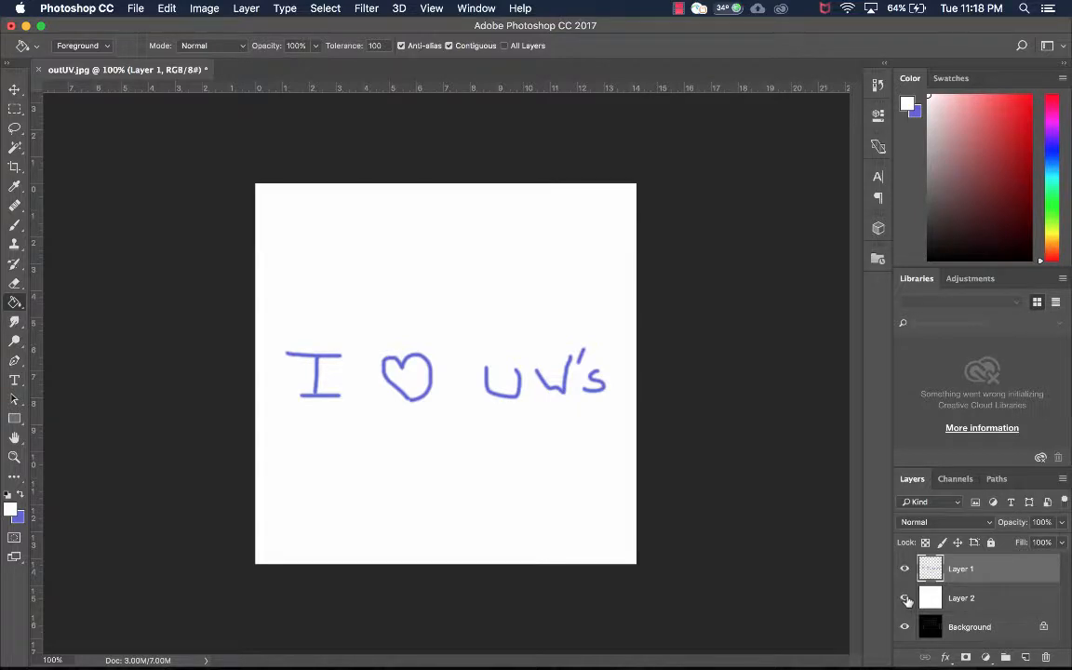
click(905, 598)
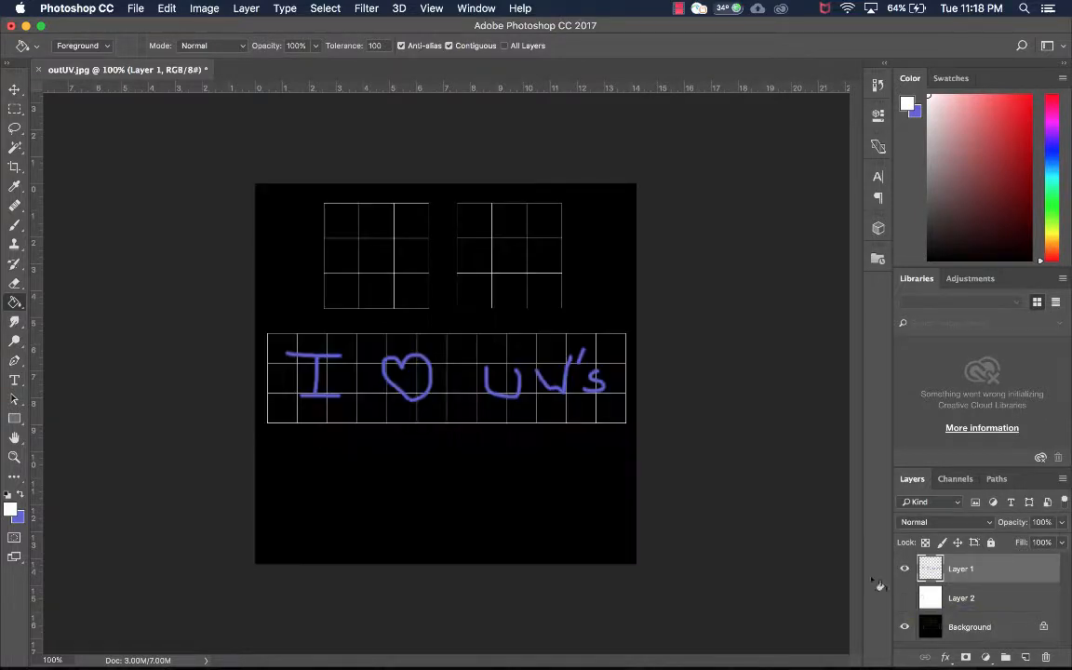
click(14, 224)
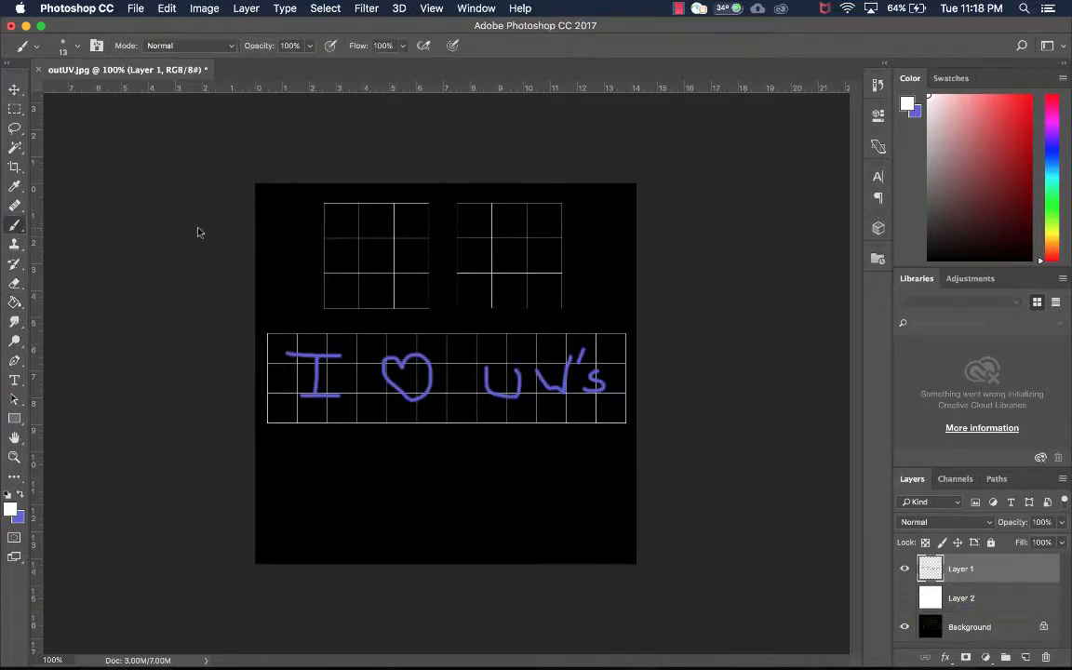
mouse_move(346, 232)
mouse_down()
mouse_move(382, 247)
mouse_move(384, 279)
mouse_move(339, 269)
mouse_up()
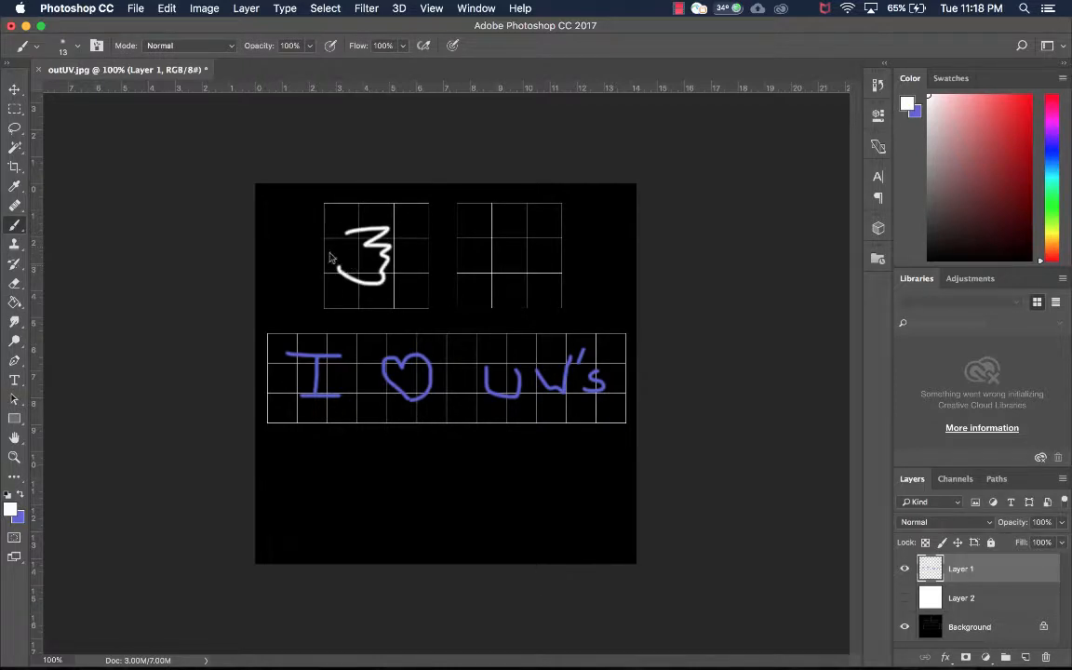
Undo the white stroke and brush a blue 3 over the left square shell and a circular scribble over the right one
key(super+z)
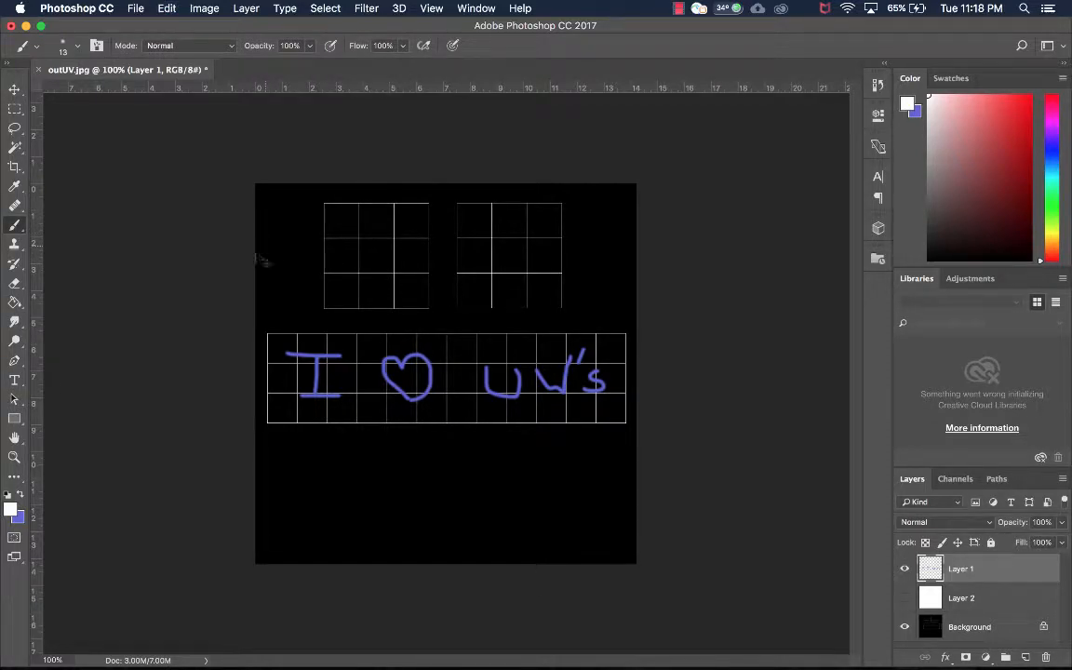
click(23, 496)
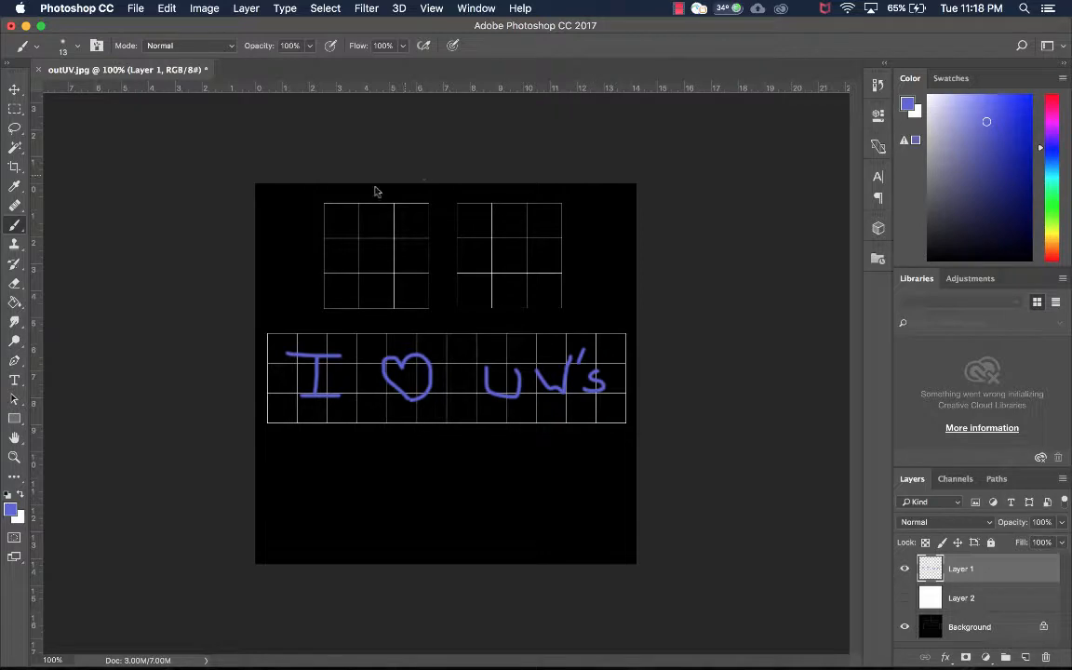
mouse_move(347, 217)
mouse_down()
mouse_move(395, 220)
mouse_move(371, 279)
mouse_up()
mouse_move(528, 230)
mouse_down()
mouse_move(502, 265)
mouse_move(510, 244)
mouse_up()
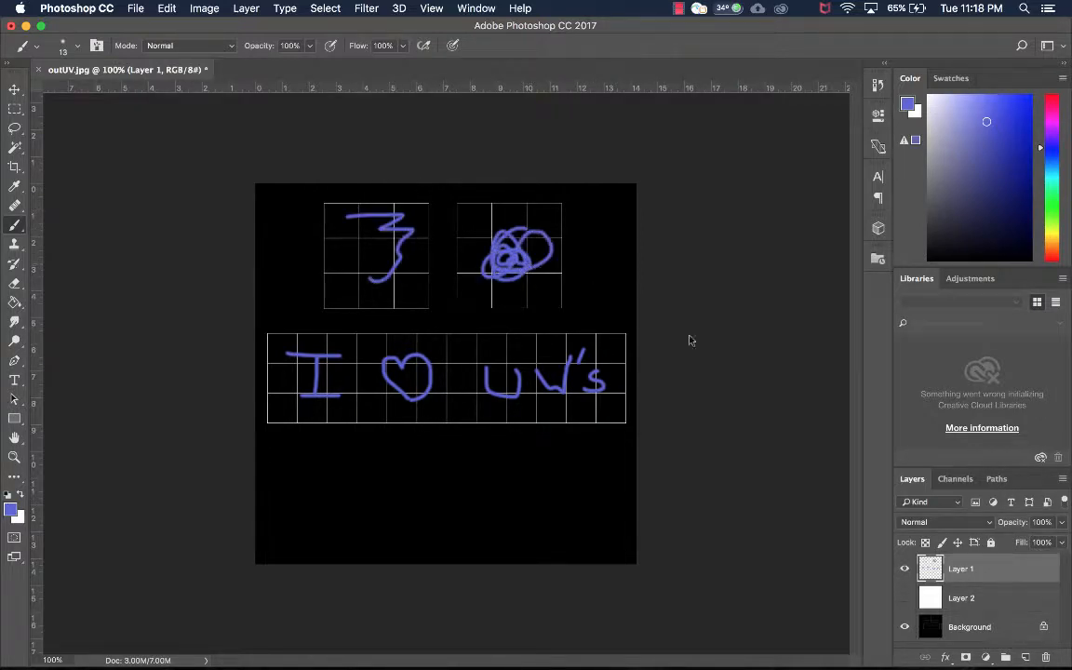
Show the white Layer 2 and begin saving the image as a new file named CubeUV in the project's sourceimages folder
click(905, 597)
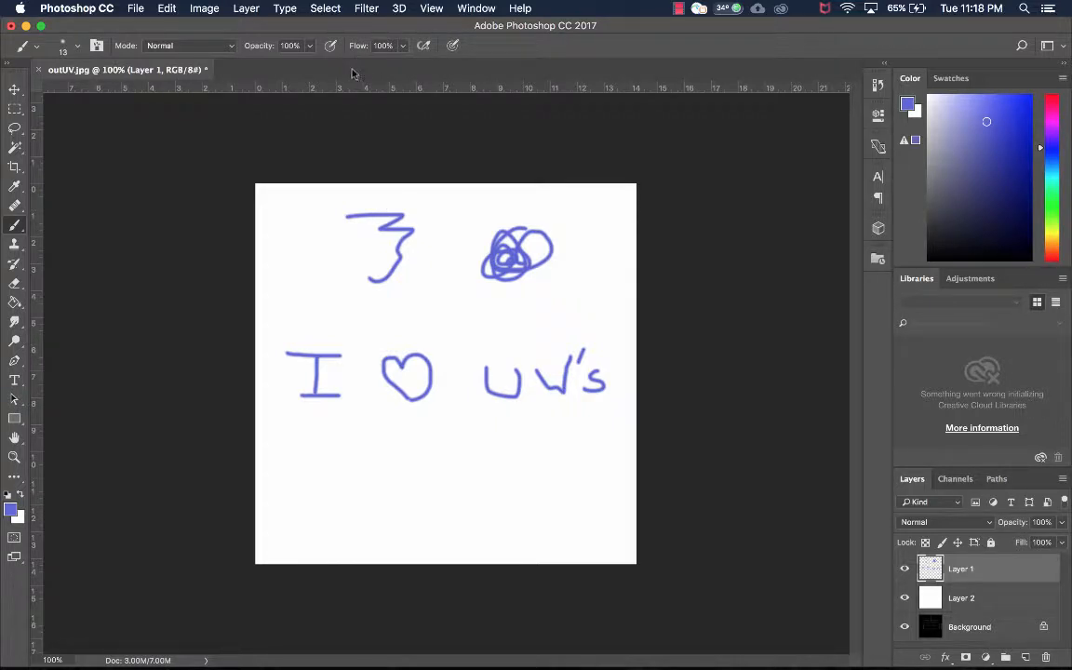
click(140, 8)
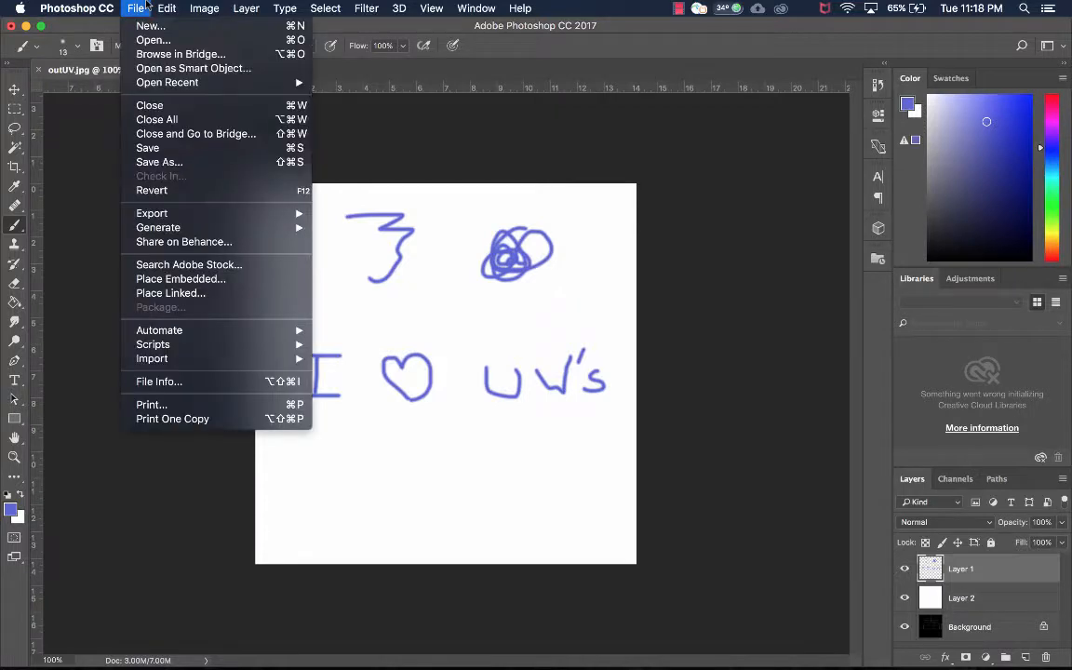
click(142, 162)
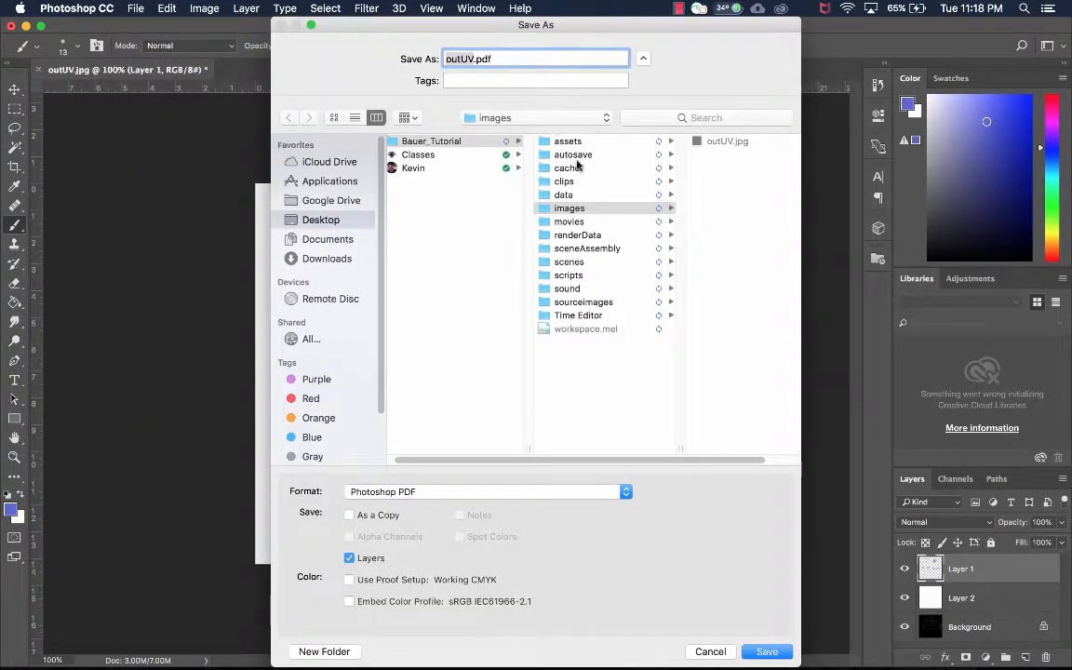
click(583, 303)
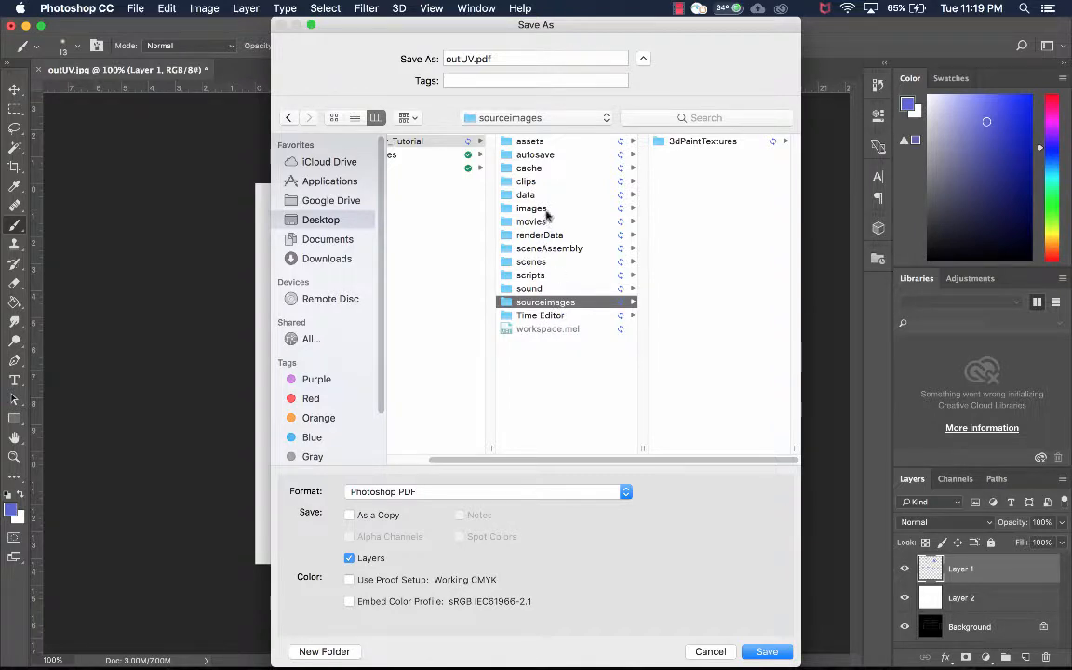
click(460, 58)
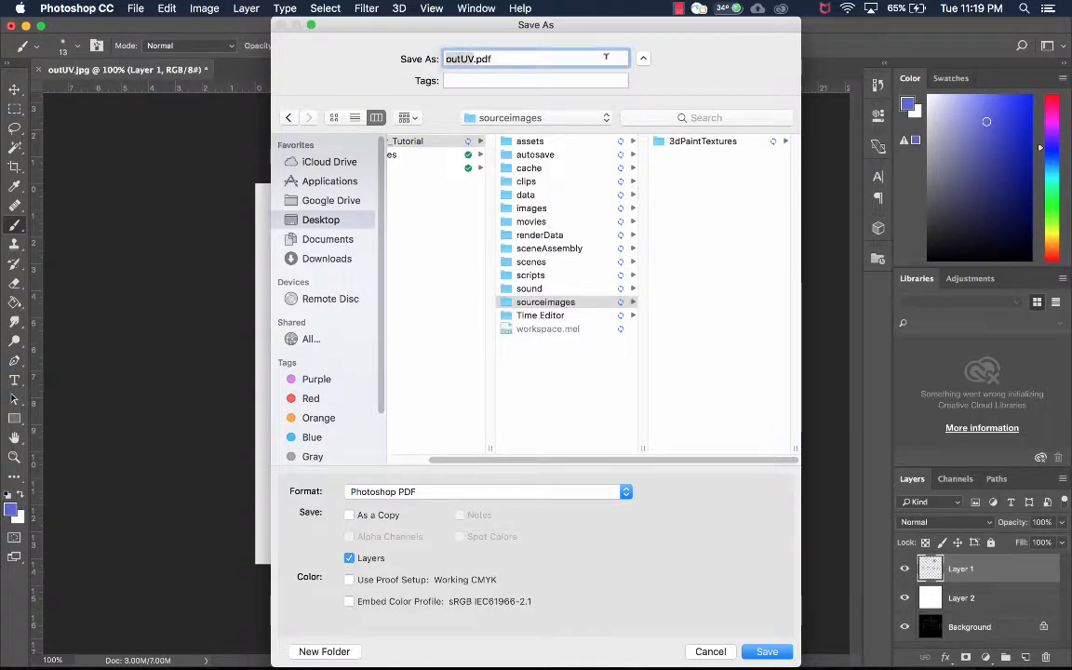
key(BackSpace)
key(BackSpace)
key(BackSpace)
key(BackSpace)
key(BackSpace)
text(Cube)
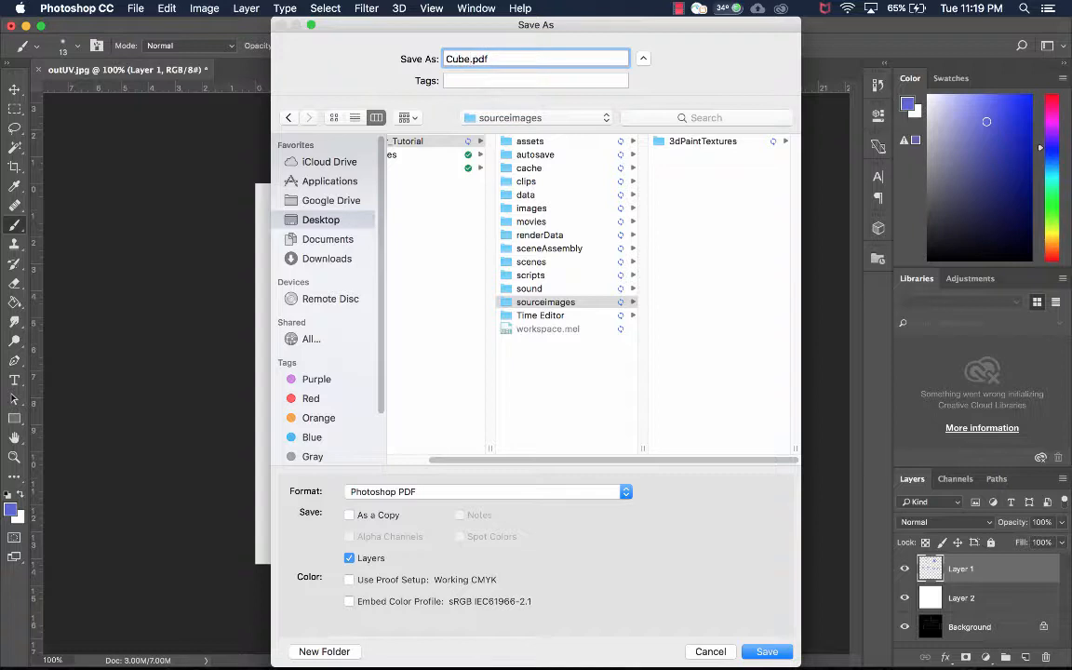
text(UV)
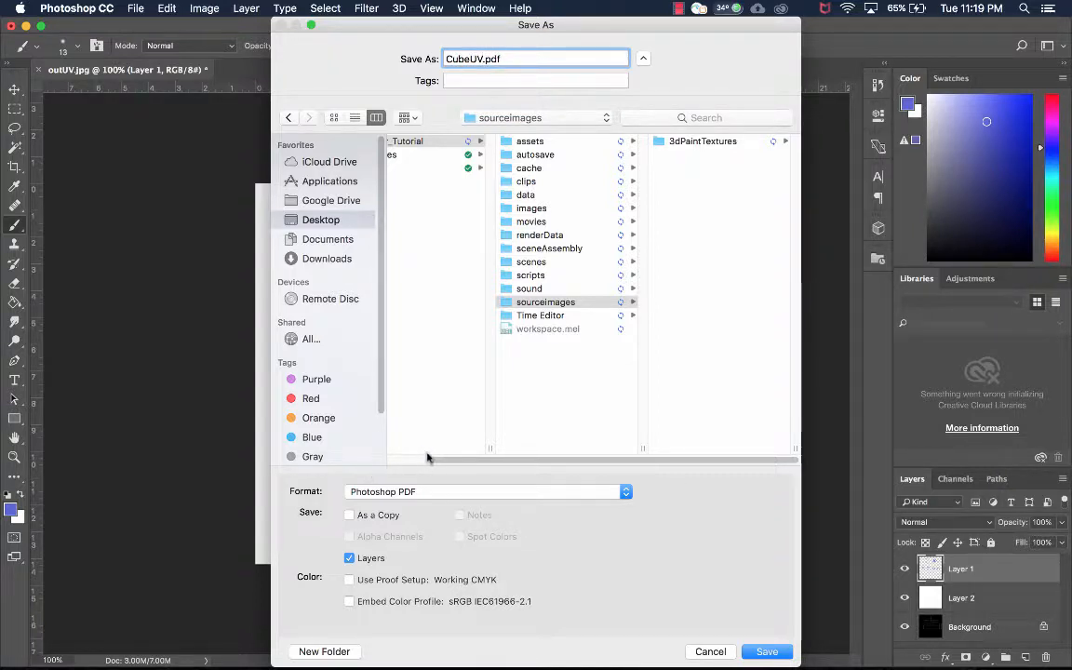
Set the save format to PNG and save with Smallest / Slow compression and no interlacing
click(414, 493)
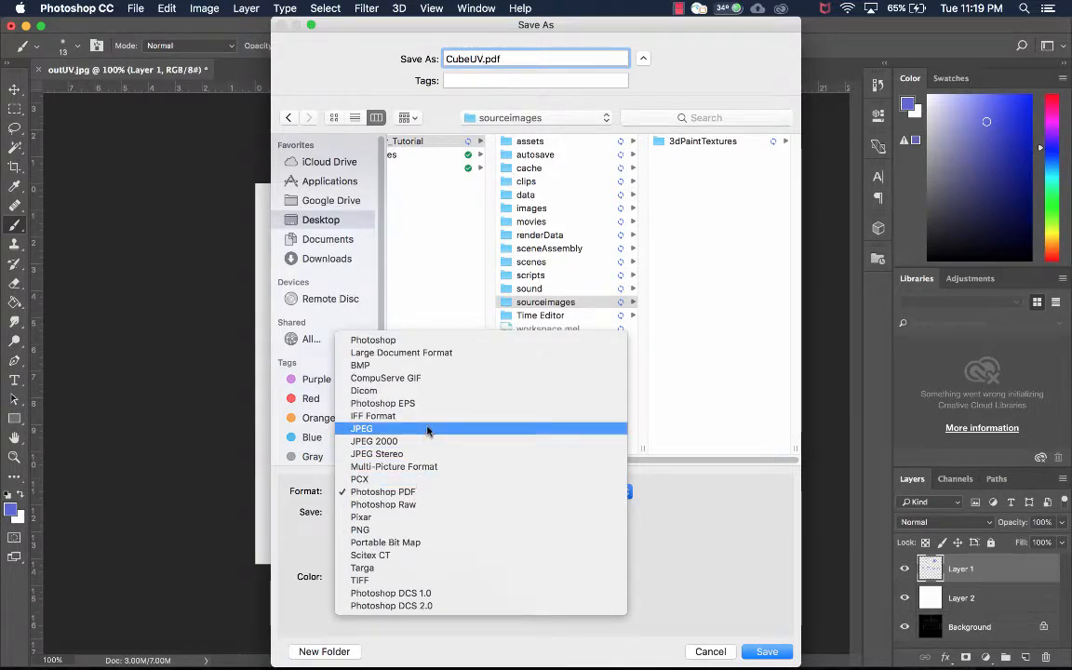
click(431, 530)
click(757, 651)
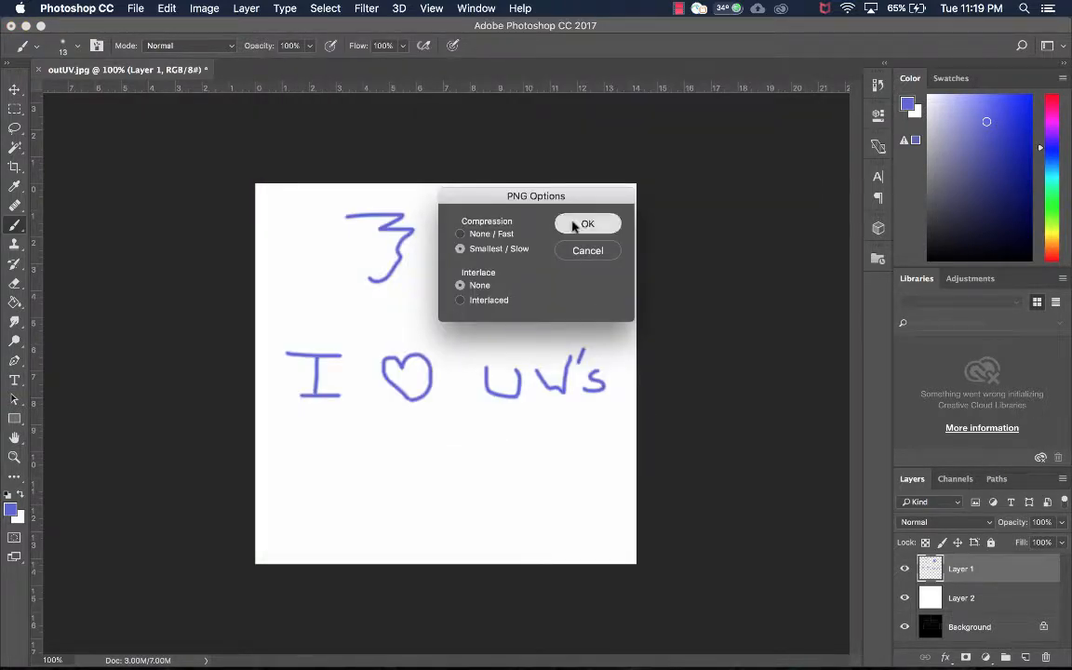
click(582, 225)
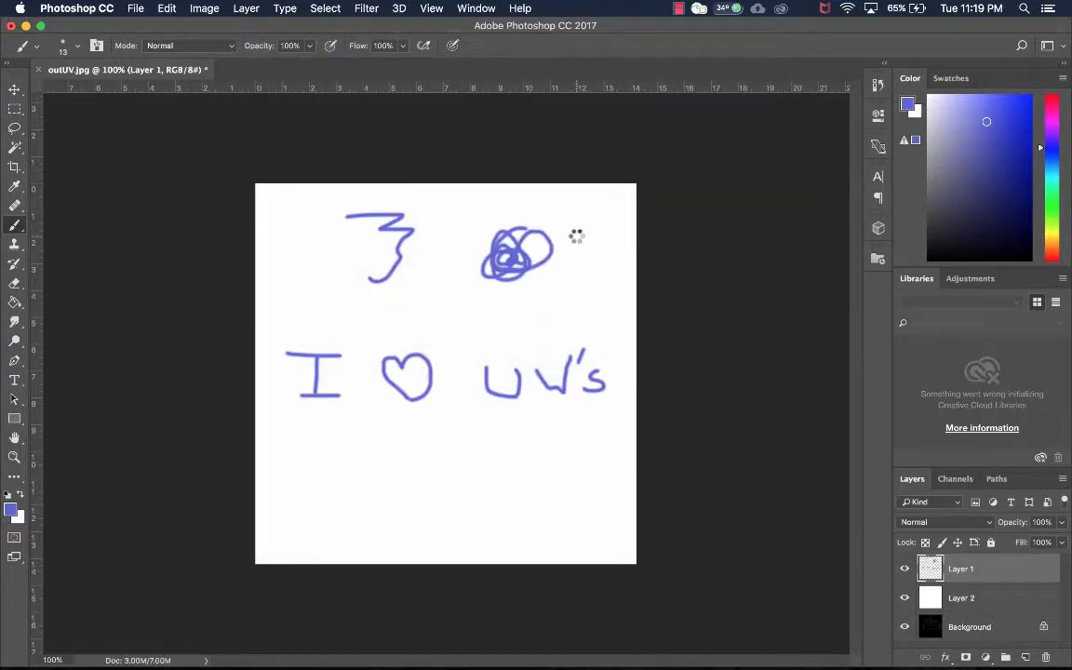
Switch to Maya and select the checkered cube
click(26, 25)
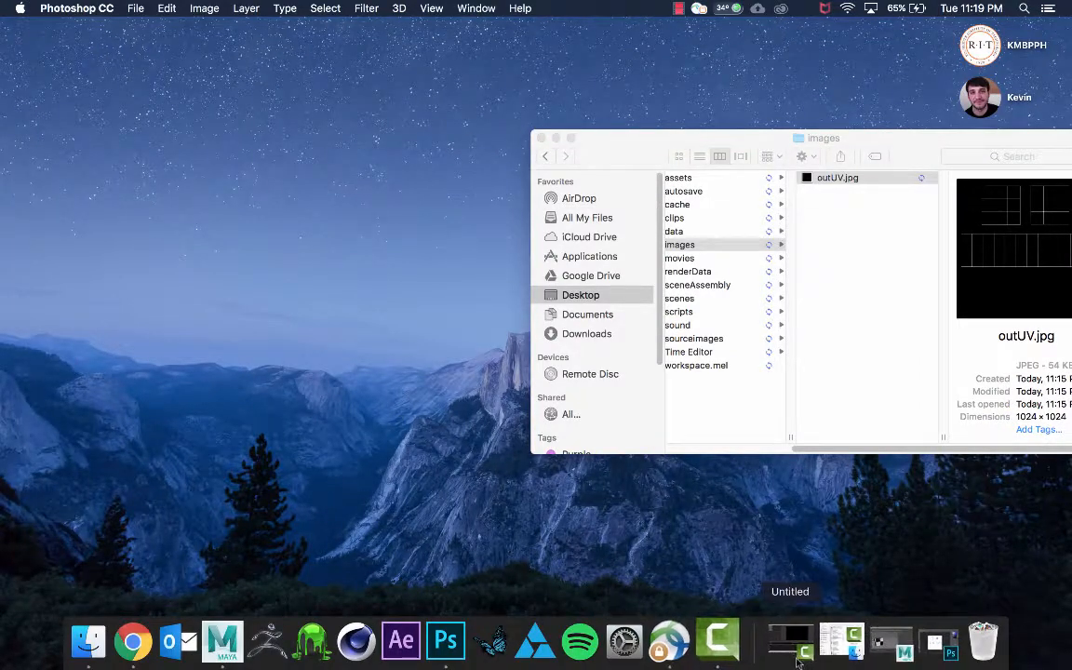
click(892, 650)
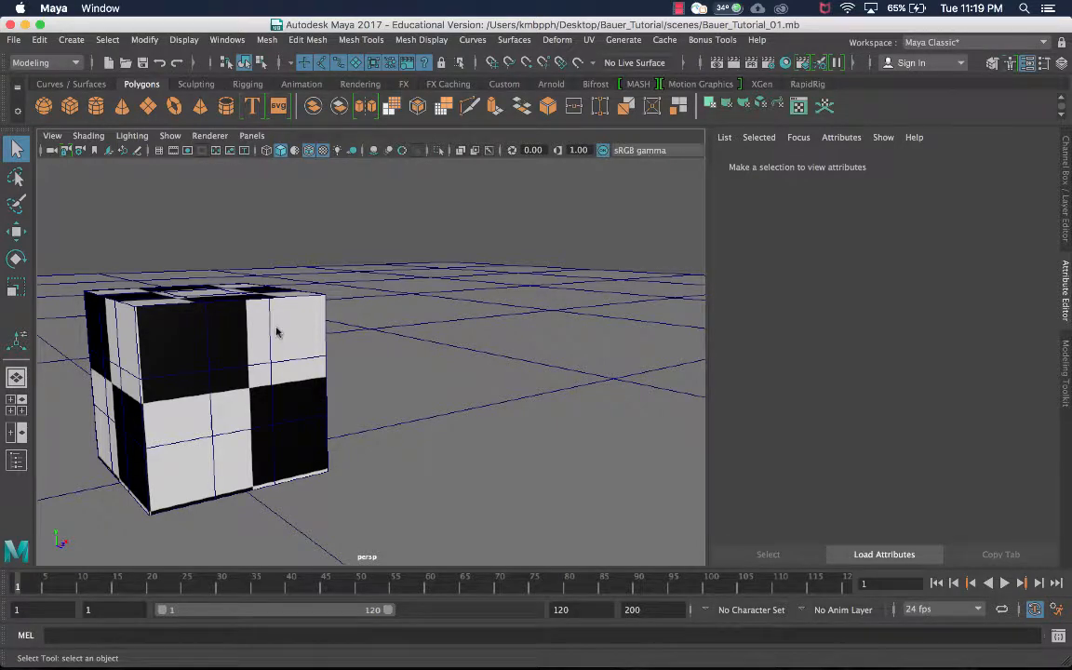
alt+drag(240, 265, 455, 206)
alt+drag(409, 294, 408, 282)
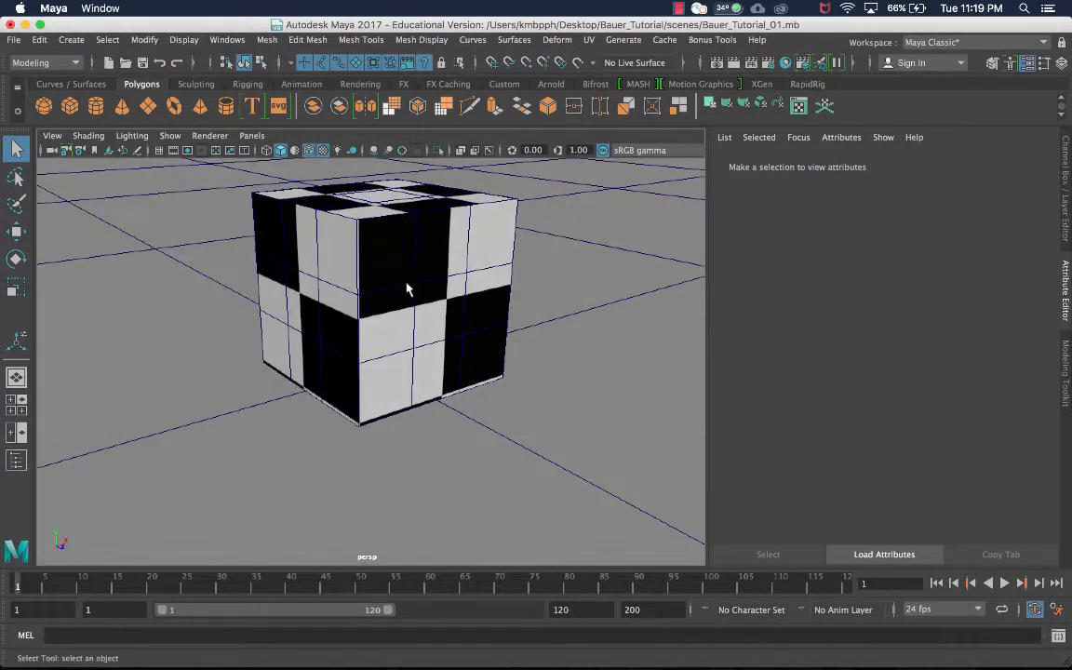
click(397, 216)
click(398, 218)
alt+drag(399, 219, 406, 235)
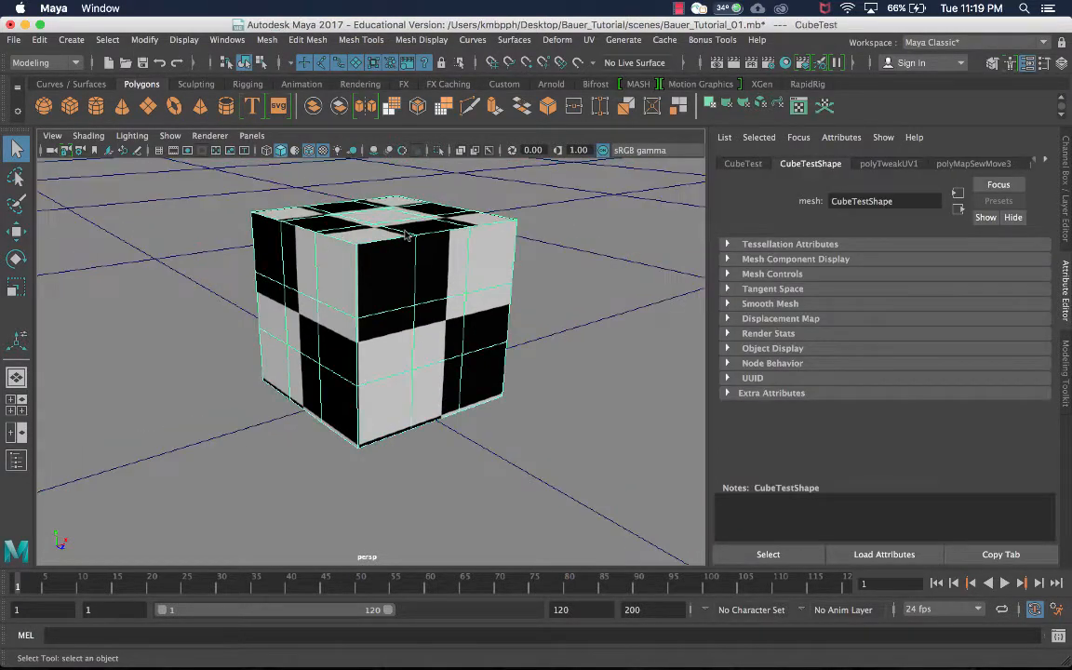
In the Hypershade, delete the checker texture and its 2D placement node from the CubeTXT material's network, and close the editor
click(227, 40)
mouse_move(266, 138)
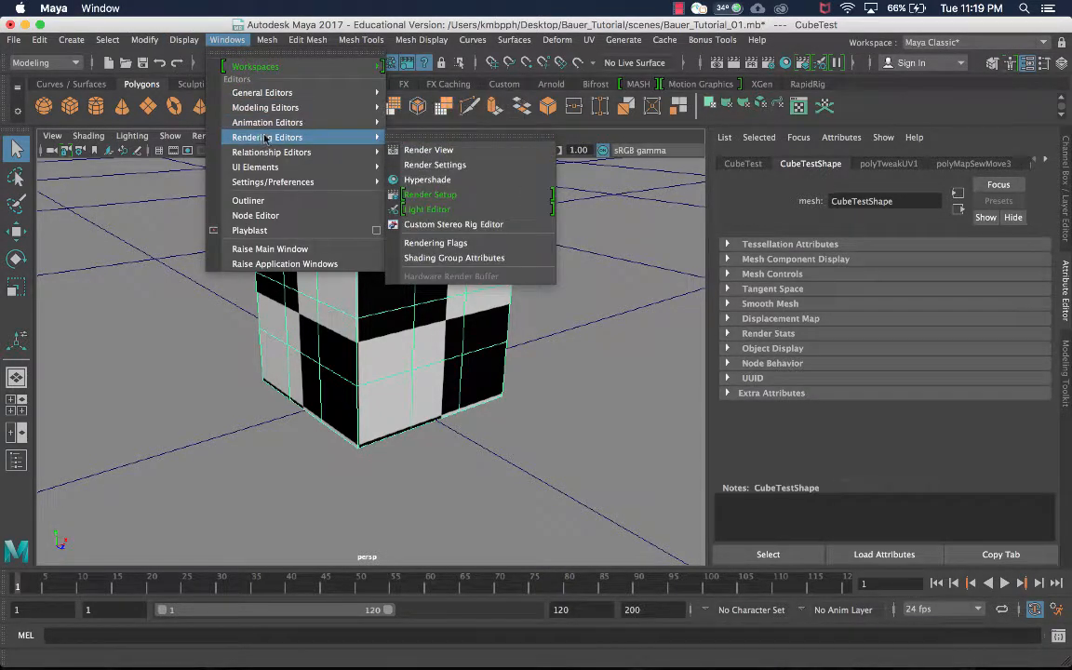
click(465, 179)
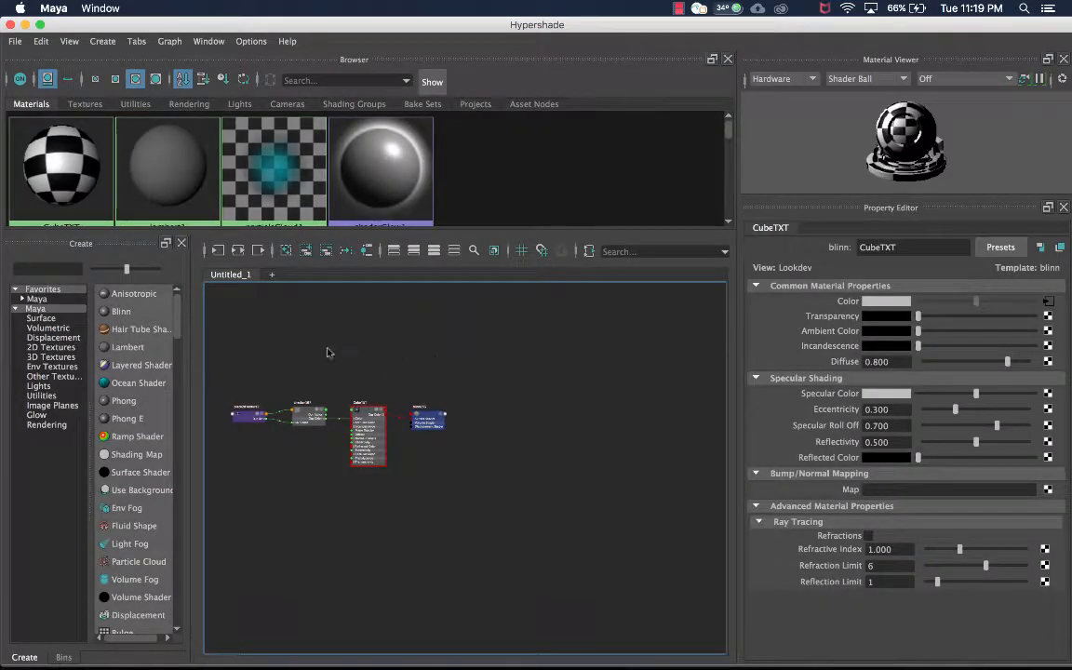
scroll(328, 349, up, 6)
scroll(336, 370, down, 4)
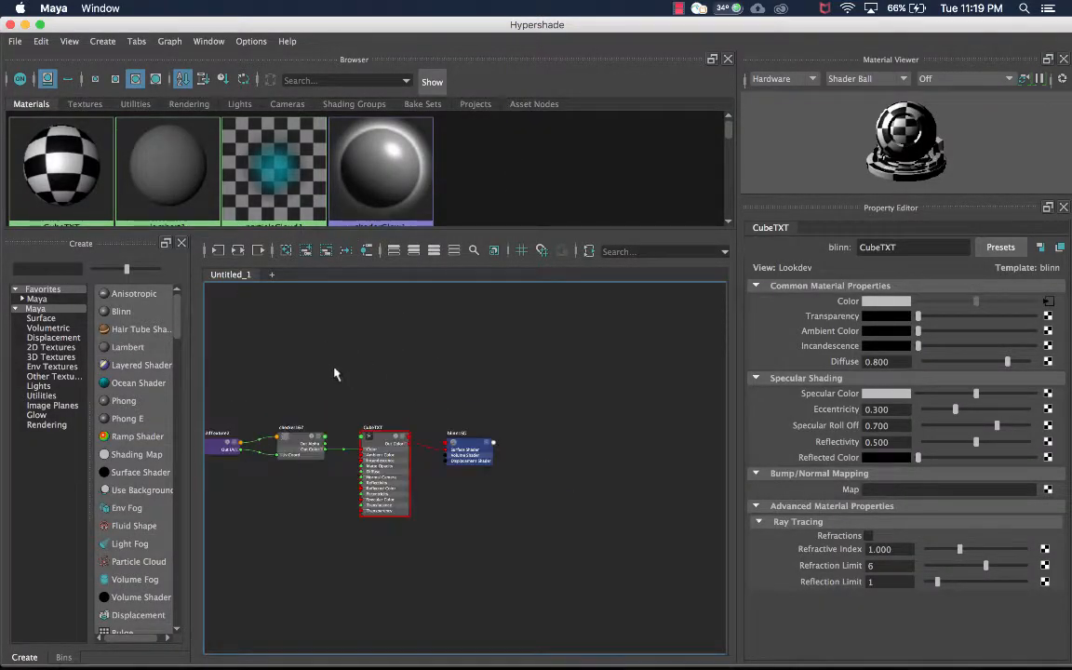
drag(299, 379, 213, 469)
drag(317, 327, 213, 501)
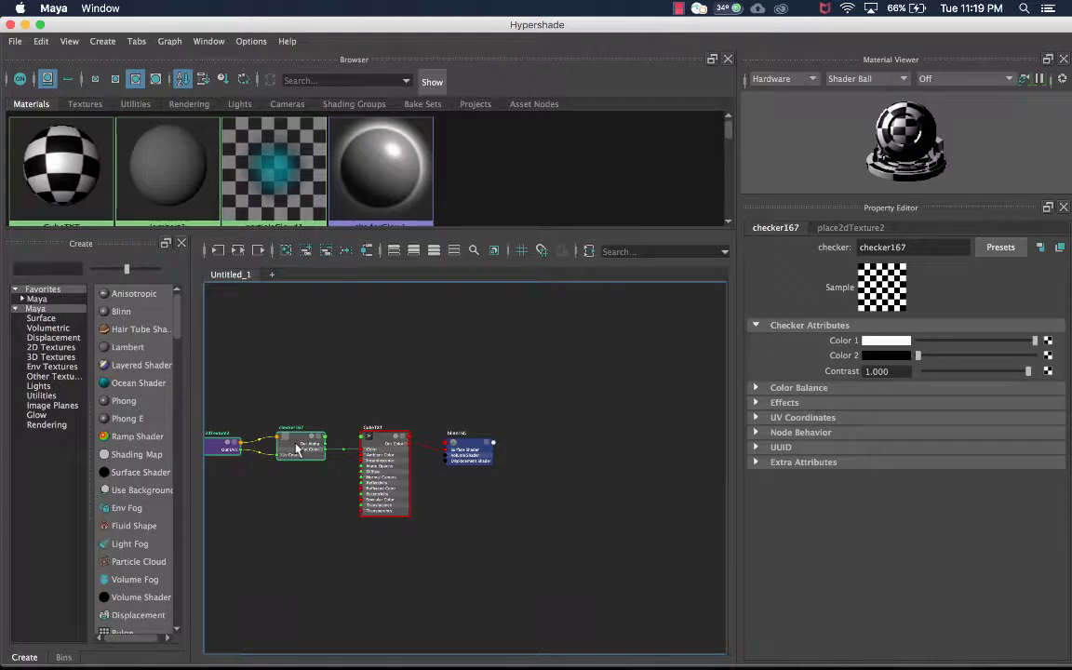
key(Delete)
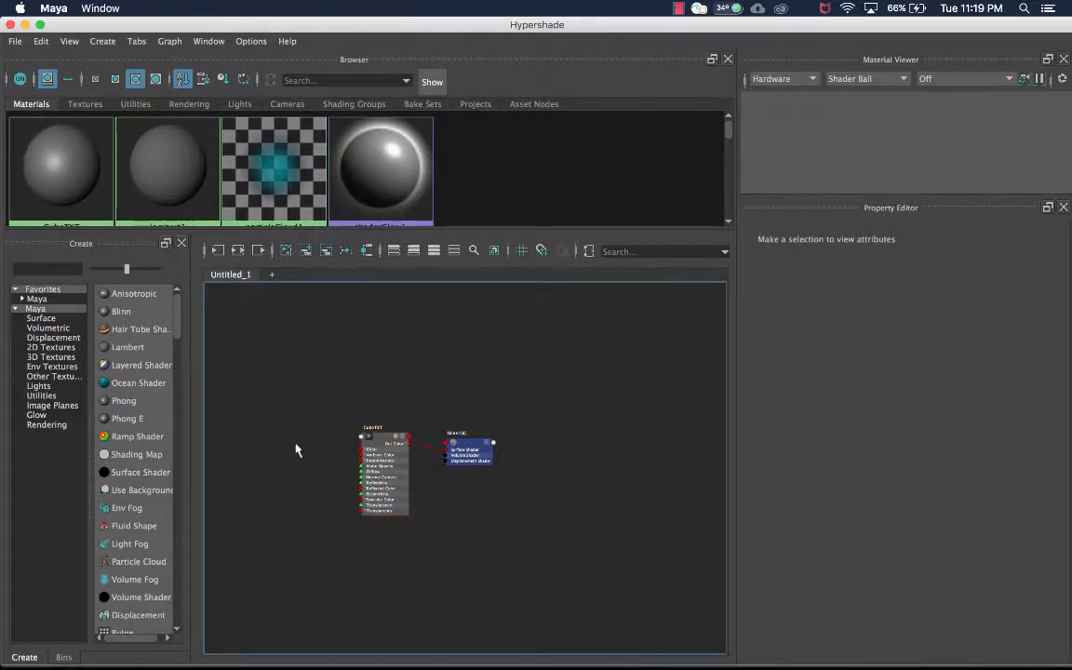
click(9, 26)
Display the attributes of the cube's CubeTXT Blinn material
alt+drag(347, 247, 373, 291)
click(373, 290)
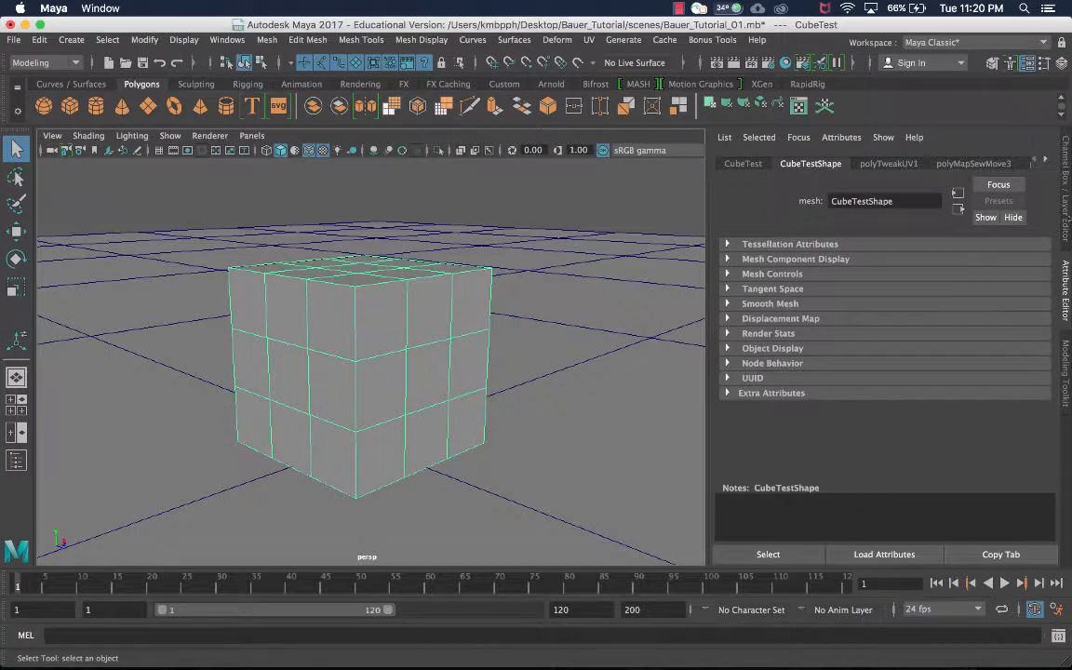
click(1050, 163)
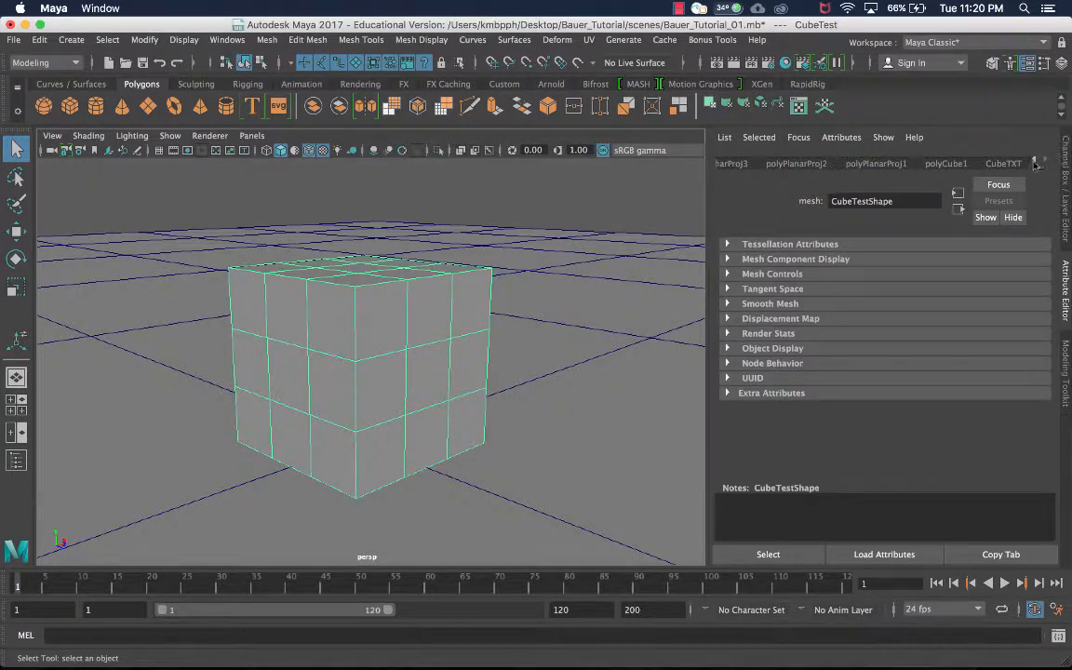
click(1004, 163)
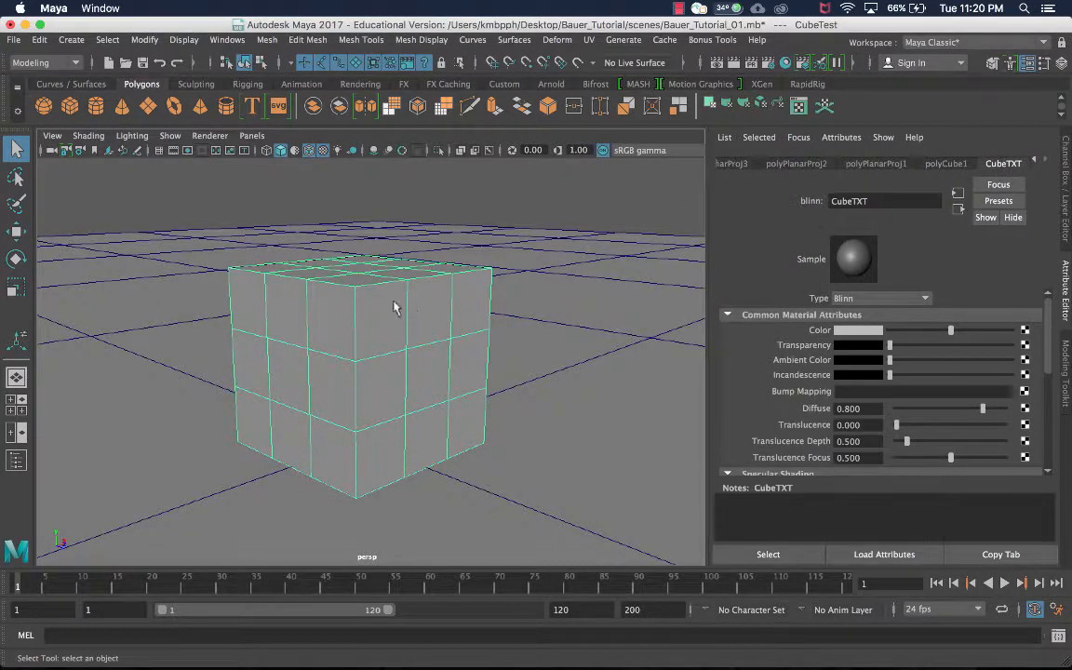
click(435, 170)
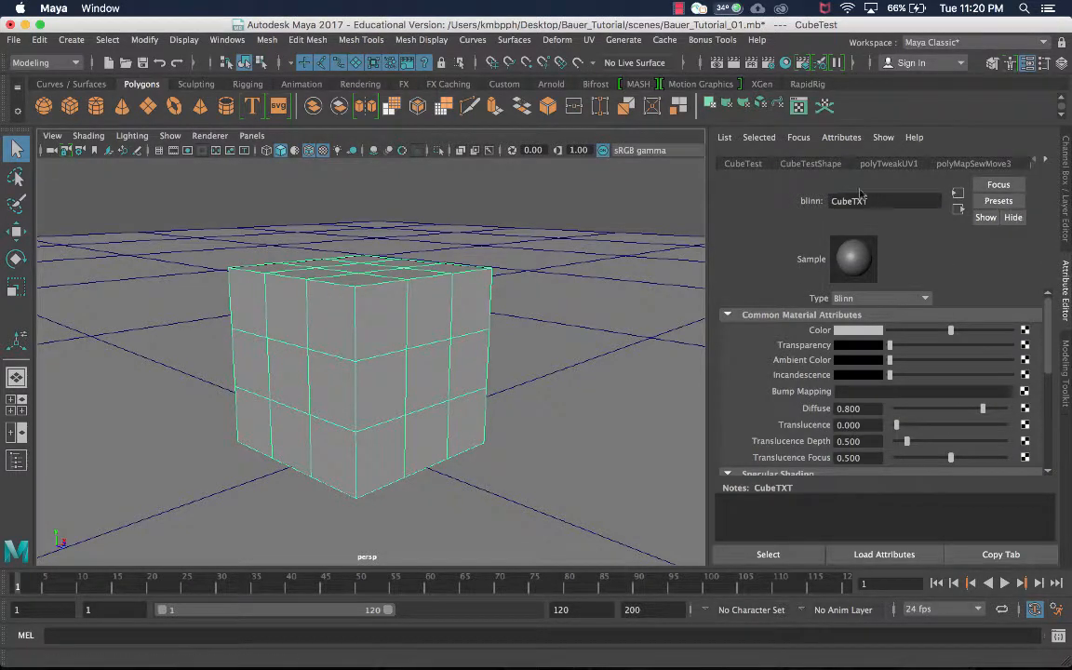
click(1044, 161)
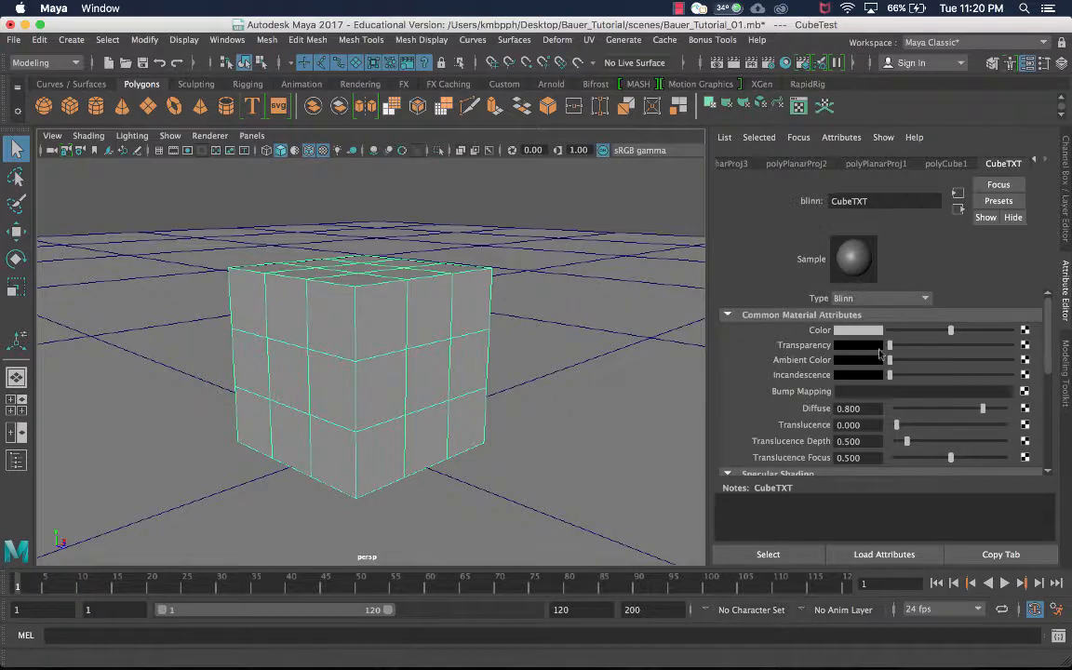
Map a File texture to the material's Color and load CubeUV.png from the sourceimages folder as its image
click(1025, 330)
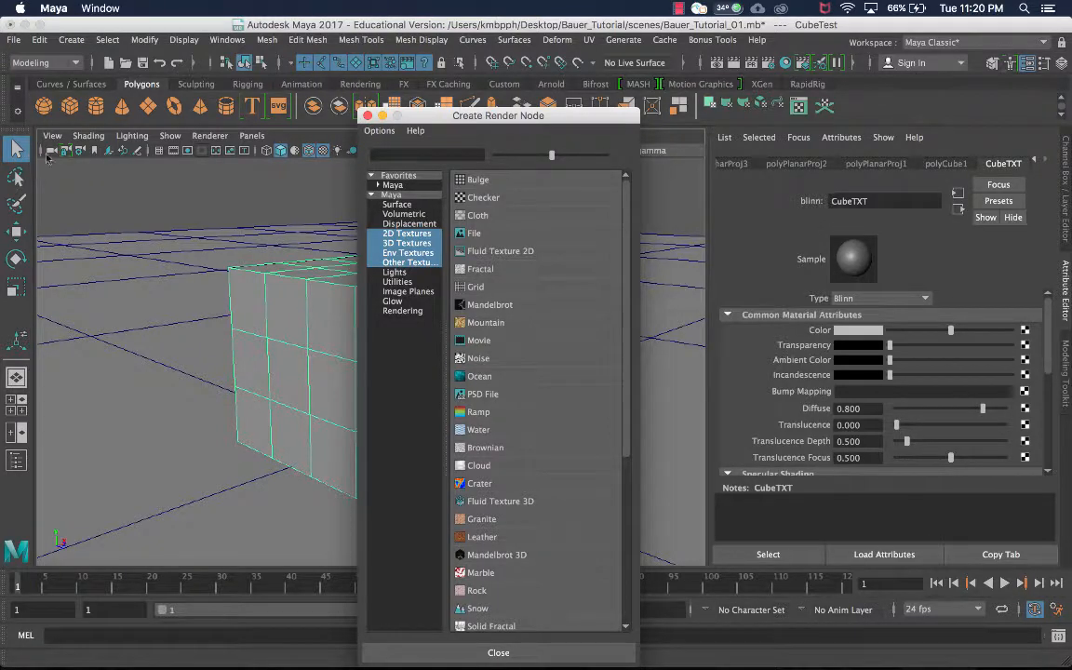
click(476, 233)
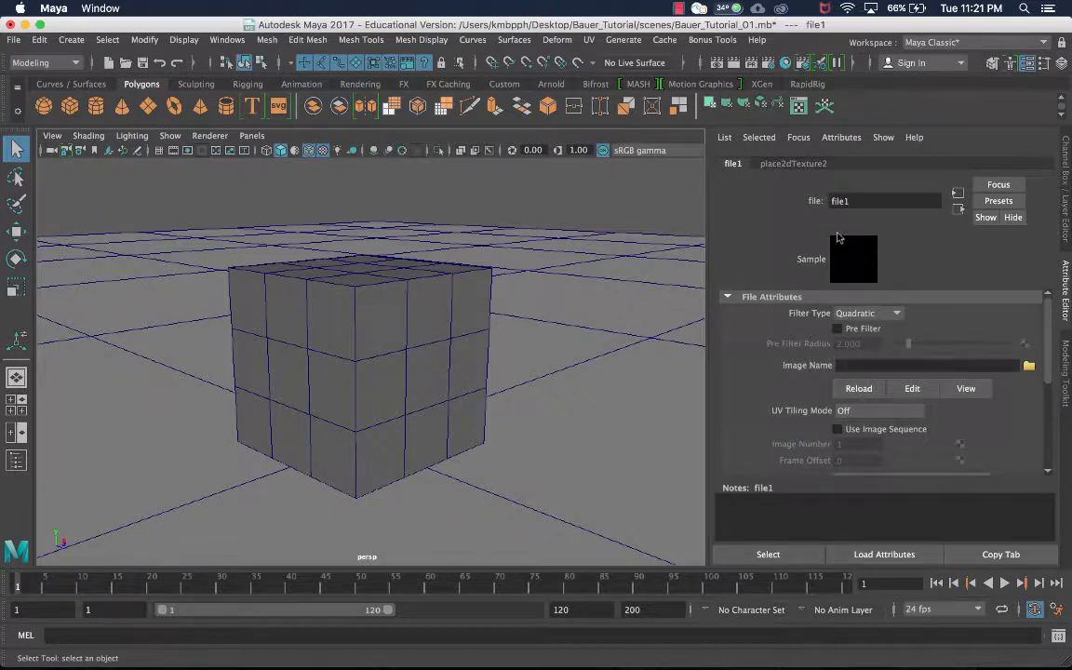
click(1030, 366)
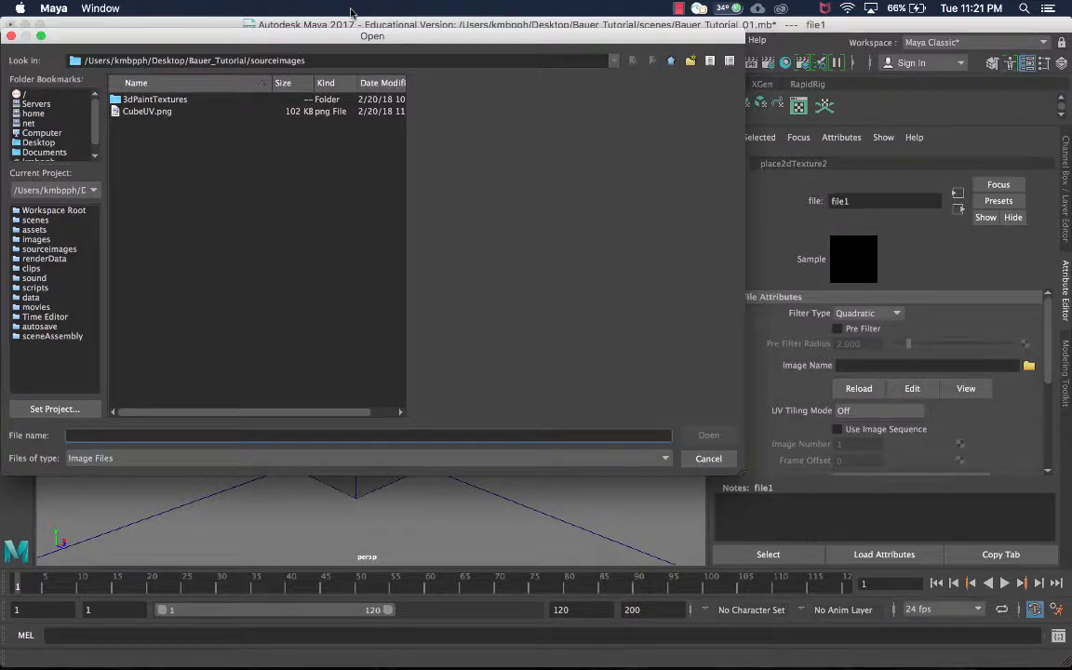
click(171, 113)
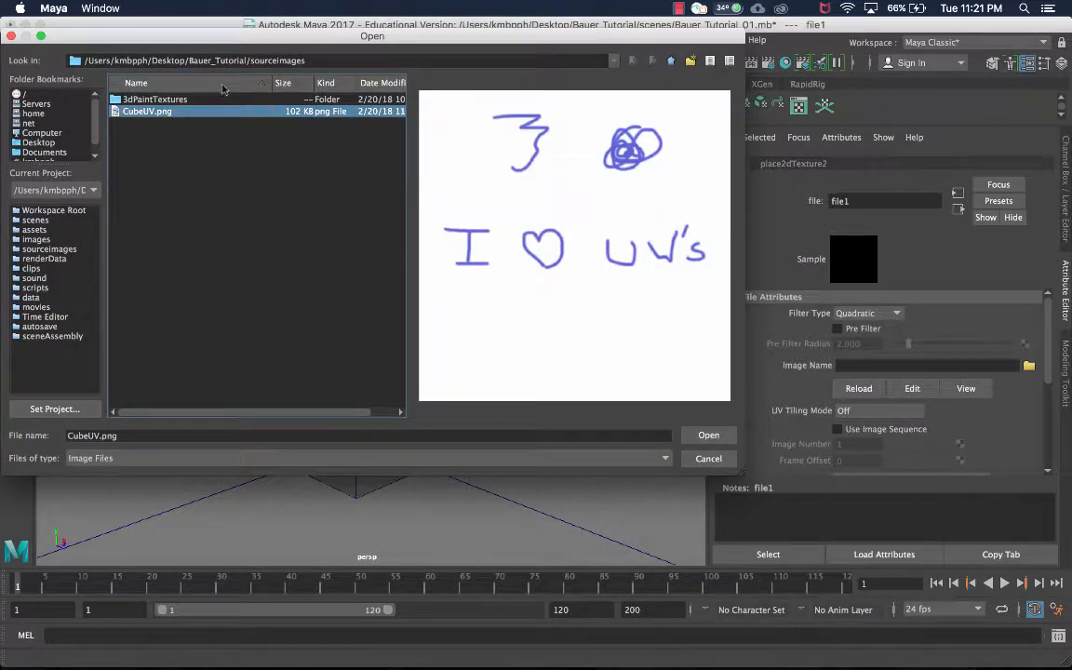
click(708, 436)
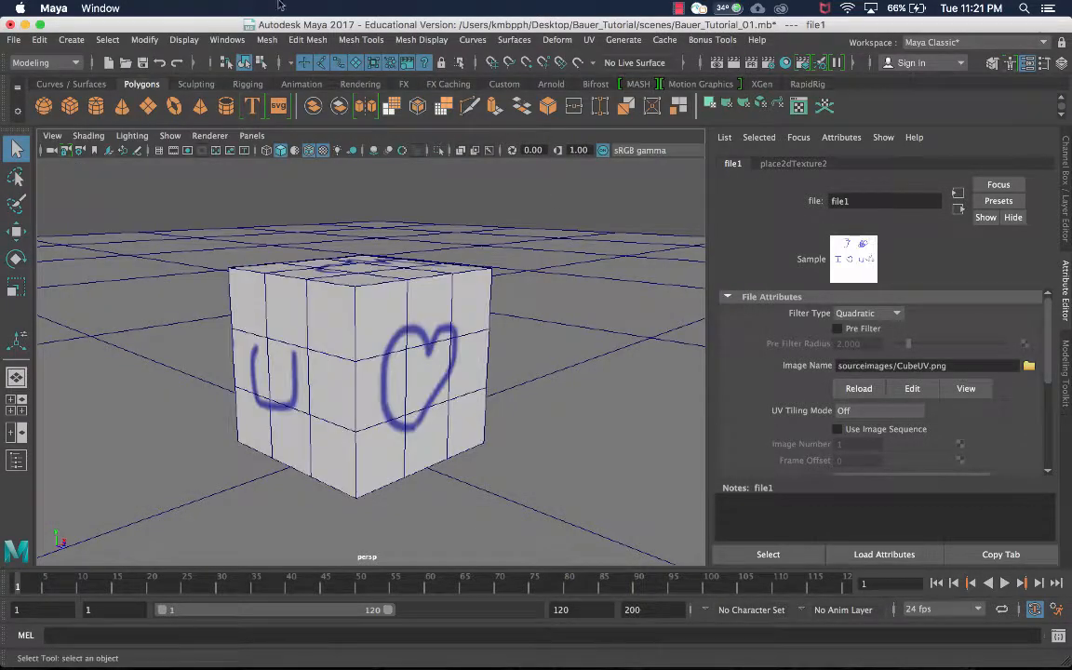
Select the textured cube and examine how the painted drawings sit on its faces
alt+drag(409, 222, 519, 257)
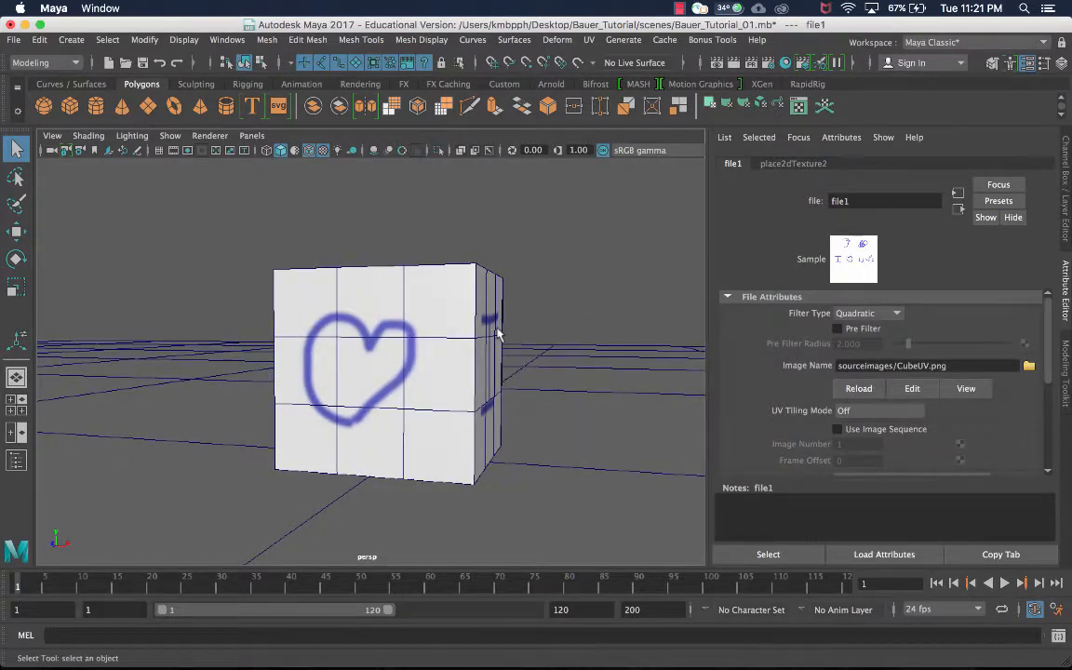
scroll(536, 273, down, 3)
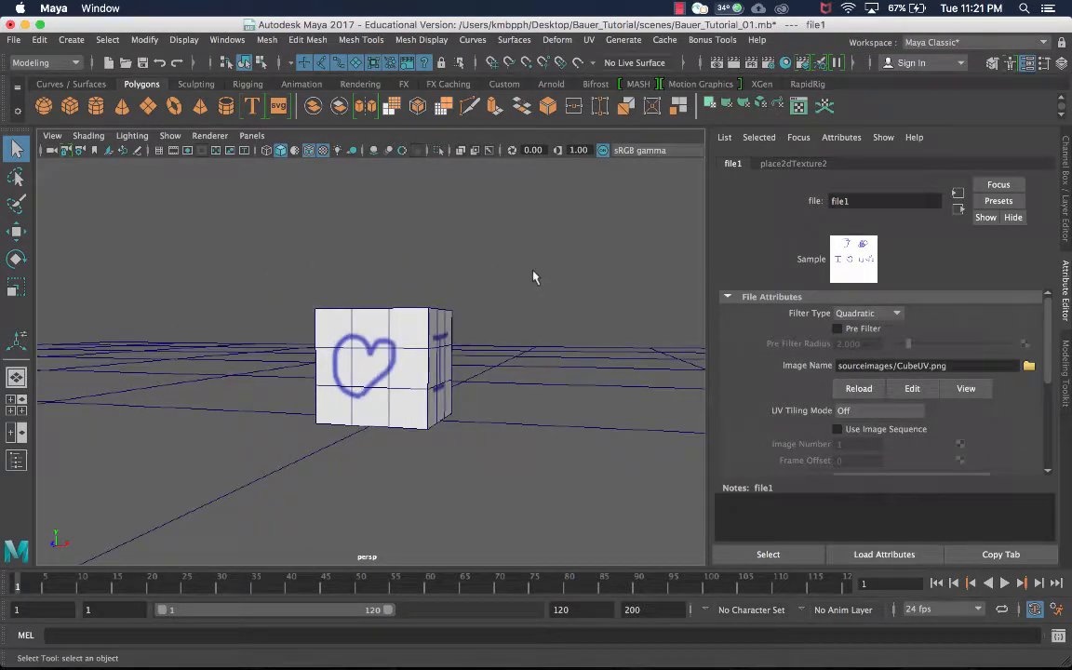
click(418, 322)
alt+drag(426, 264, 481, 303)
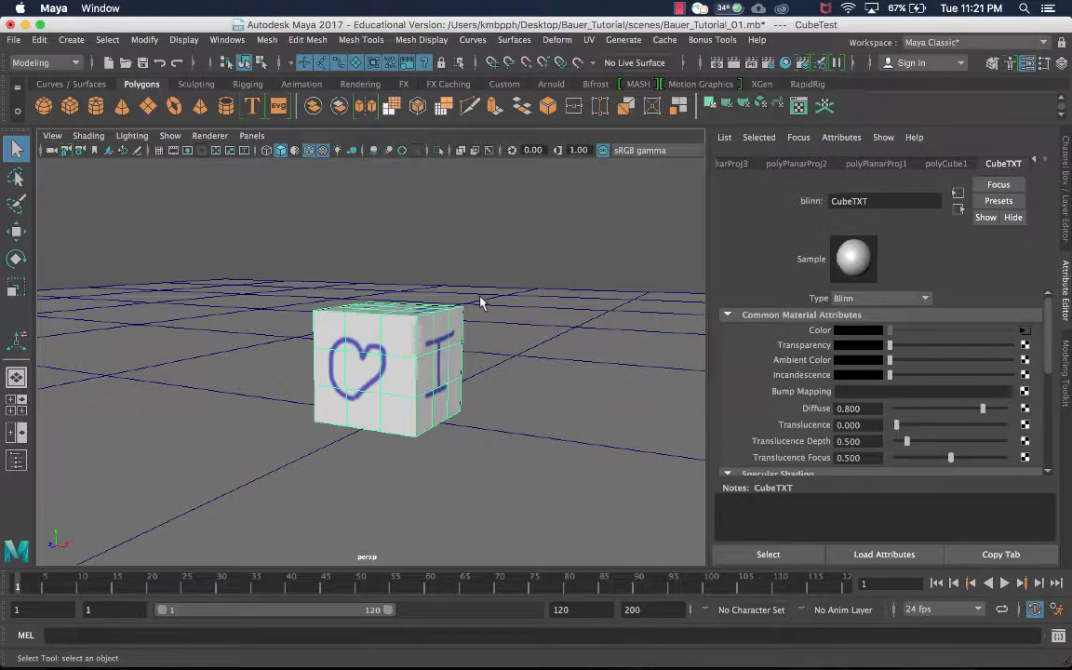
Inspect the painted texture on the cube's sides and top from several angles and distances
alt+drag(481, 303, 439, 292)
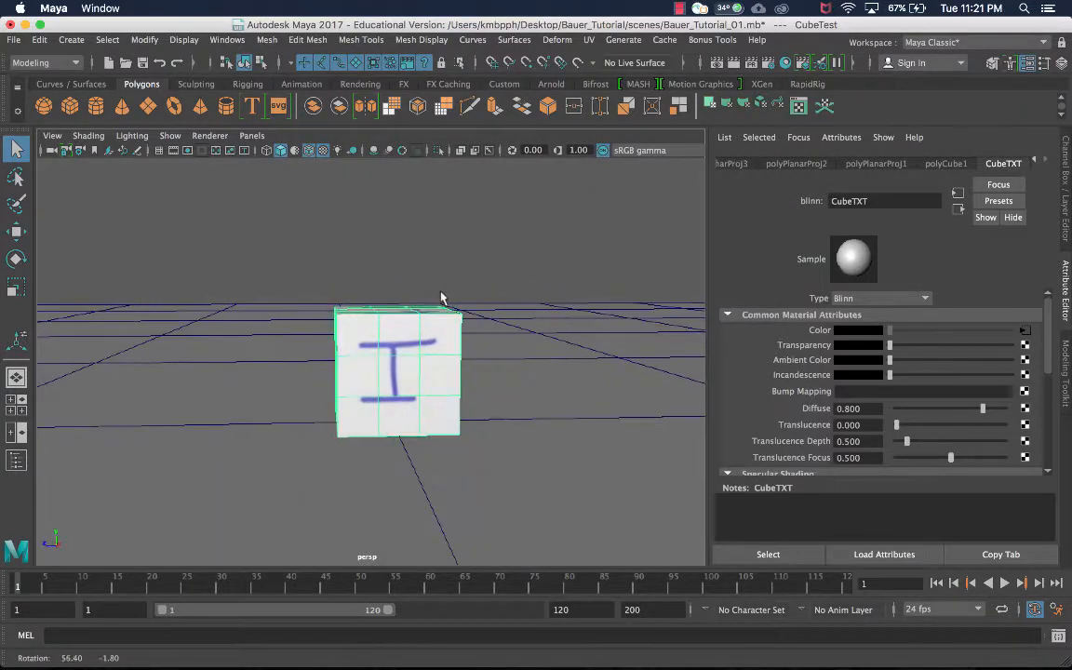
alt+drag(486, 330, 565, 332)
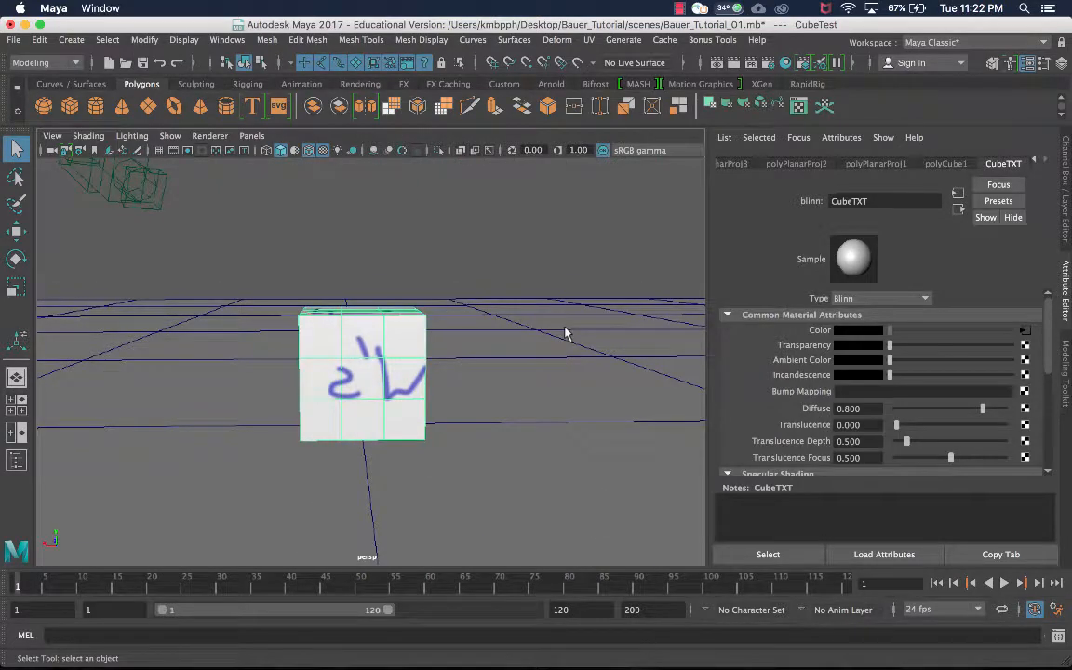
mouse_move(357, 226)
alt+mouse_down()
mouse_move(359, 311)
mouse_move(469, 292)
mouse_move(466, 244)
mouse_move(469, 256)
alt+mouse_up()
scroll(470, 294, up, 5)
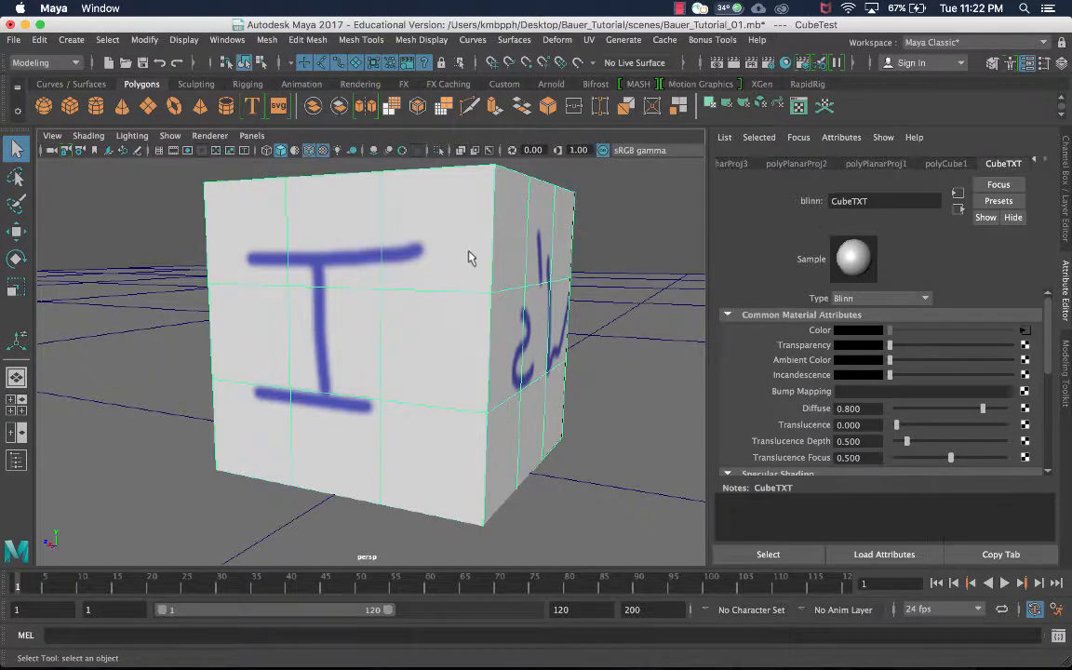
scroll(467, 251, down, 3)
mouse_move(480, 253)
alt+mouse_down()
mouse_move(481, 287)
mouse_move(483, 270)
alt+mouse_up()
scroll(484, 270, down, 5)
scroll(484, 268, up, 5)
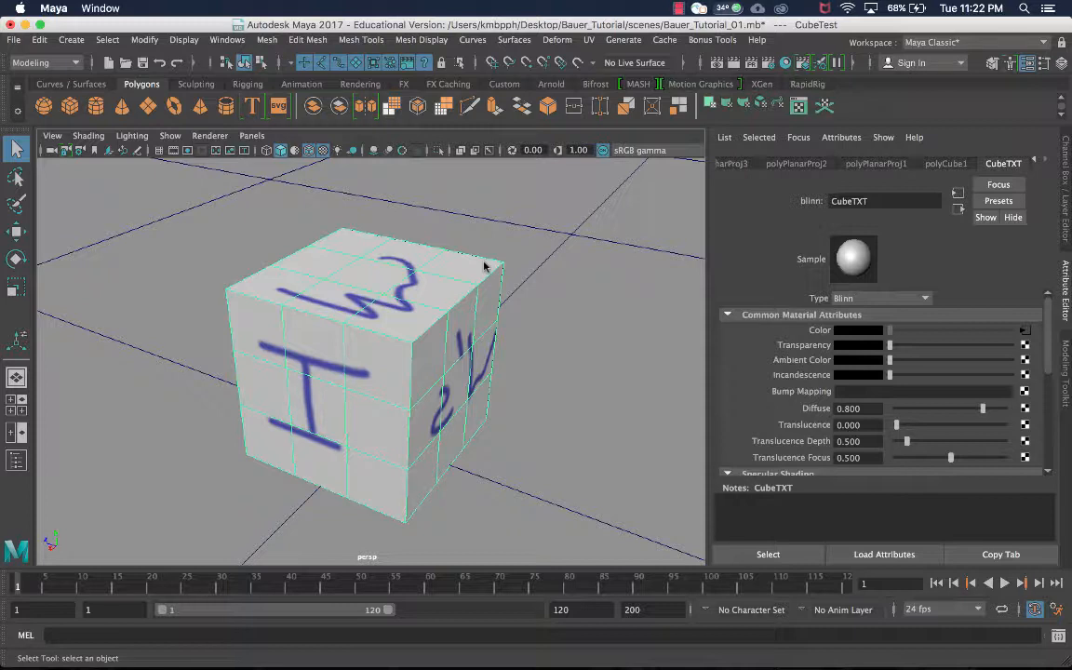
Compare the cube in plain shaded and textured display modes, ending with the textures displayed
key(6)
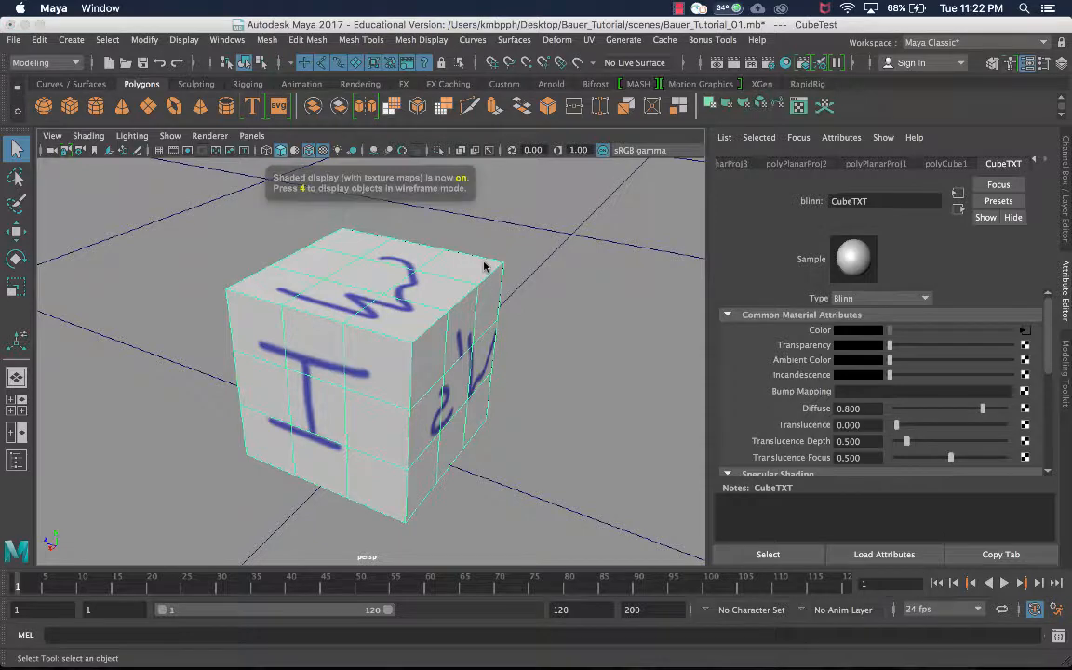
key(5)
key(6)
key(5)
key(6)
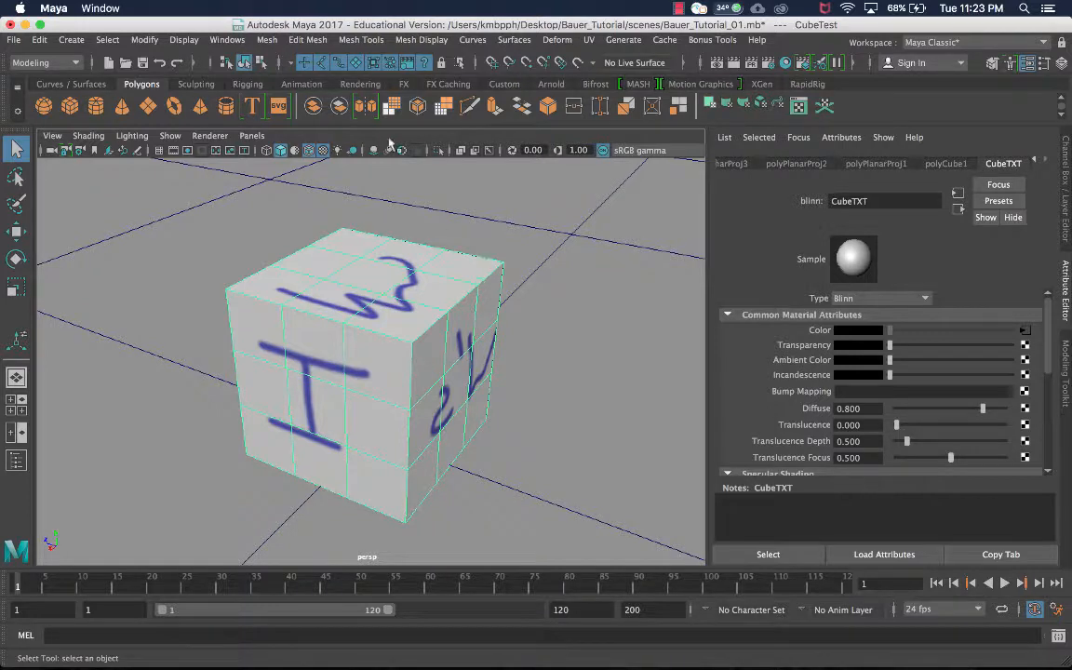
Look through the RenderCam camera in the viewport and display its resolution gate
click(251, 135)
mouse_move(251, 150)
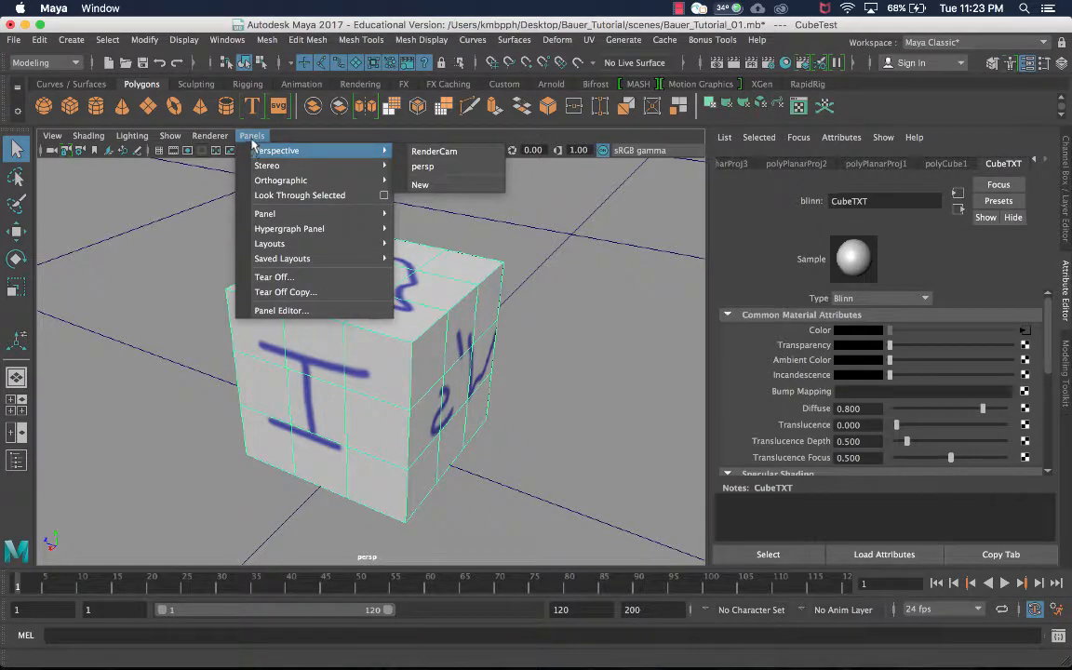
click(432, 151)
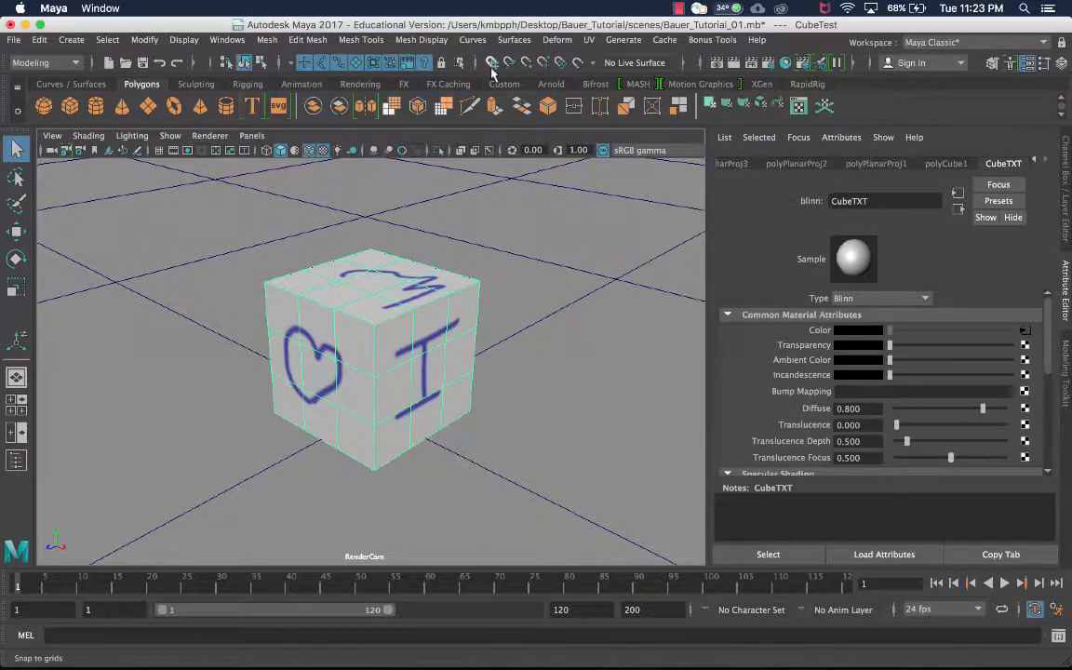
click(58, 138)
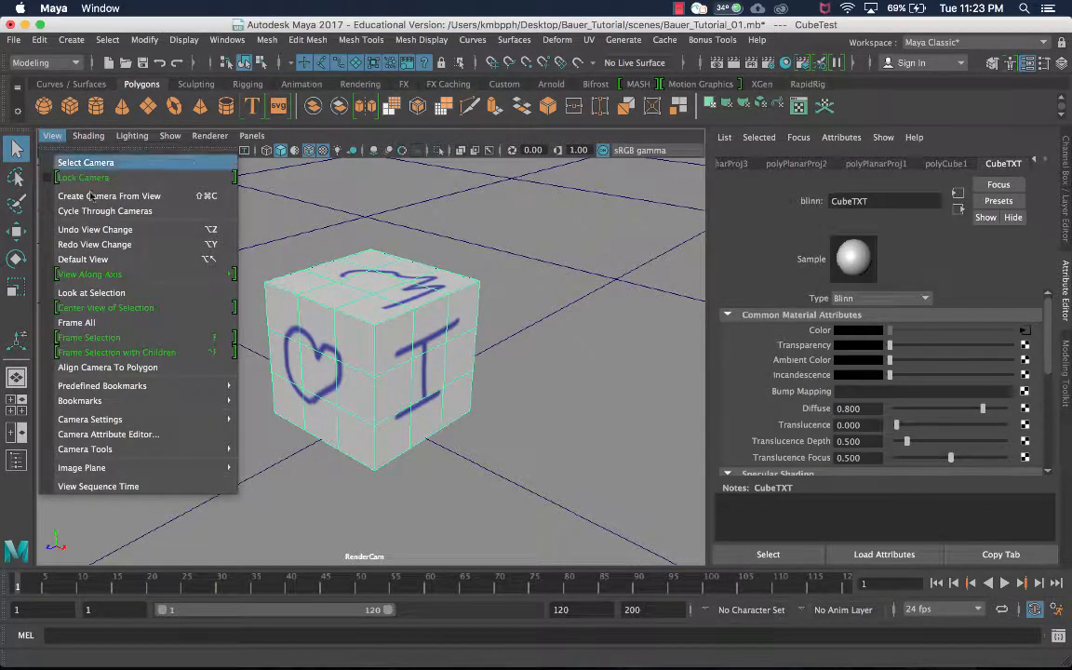
mouse_move(93, 419)
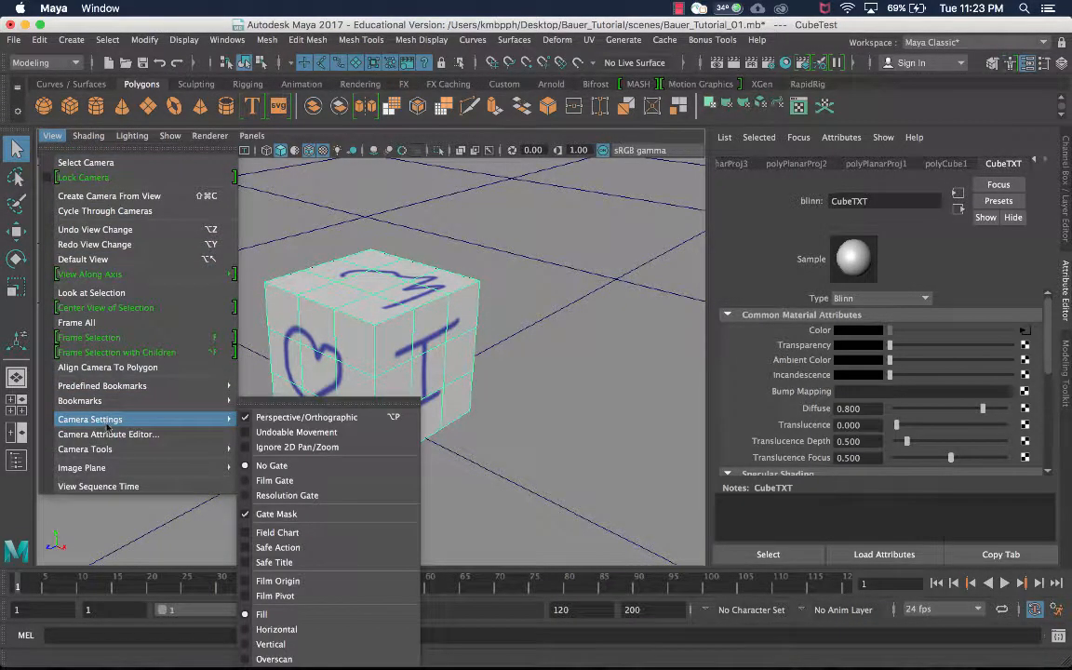
click(326, 495)
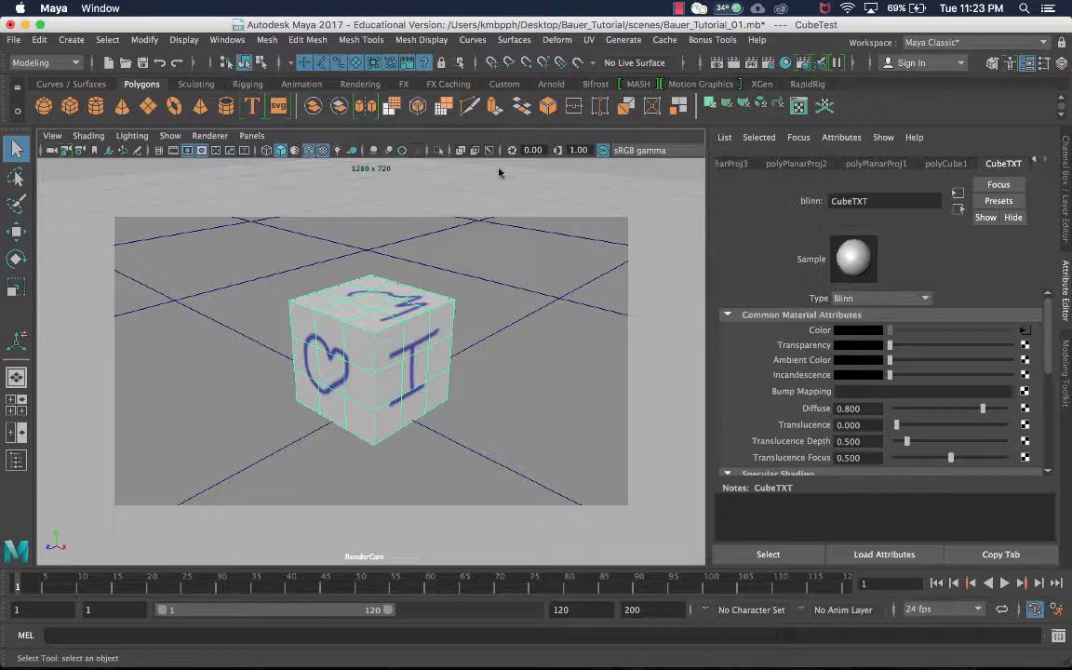
Render the RenderCam view with Maya Software, keep the image for comparison, and close the Render View
click(733, 64)
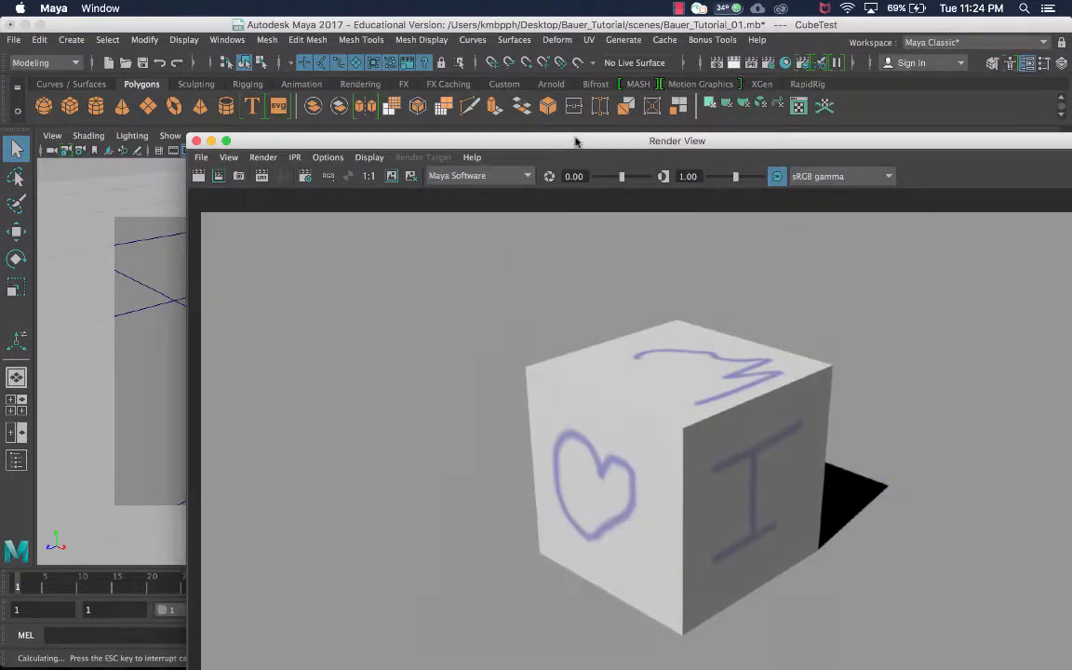
double_click(575, 142)
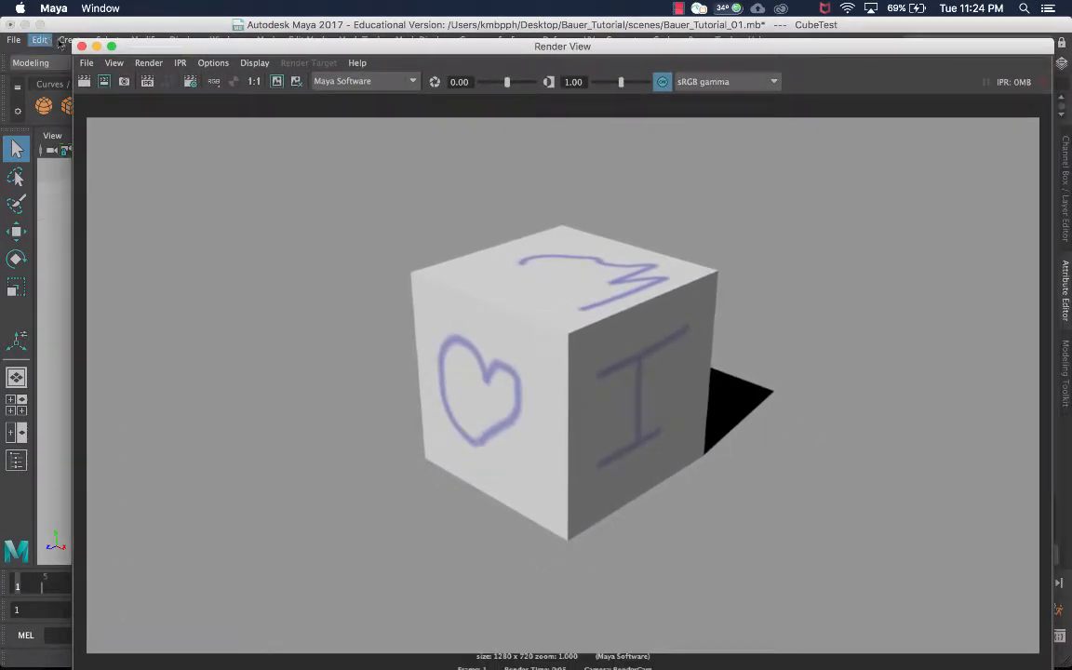
double_click(80, 41)
drag(340, 124, 318, 104)
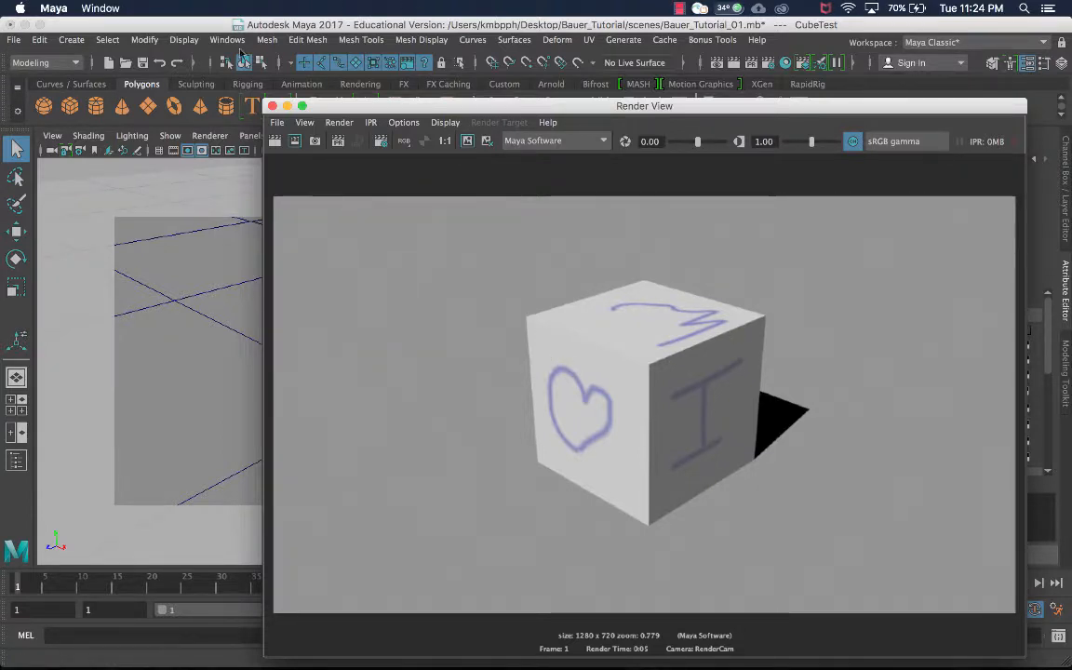
click(465, 143)
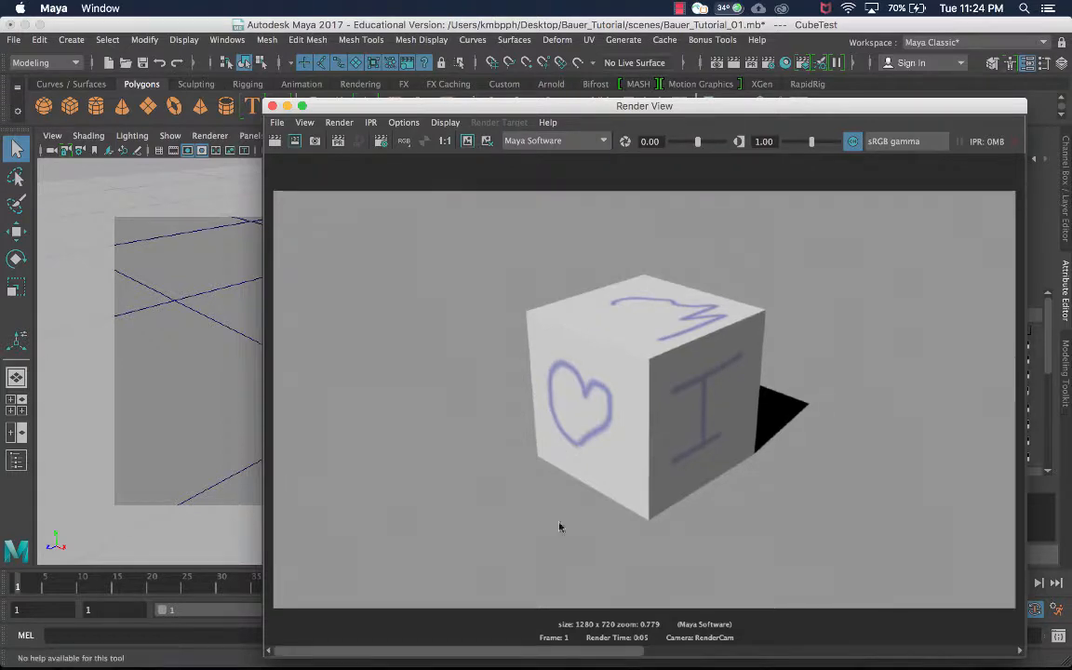
click(271, 107)
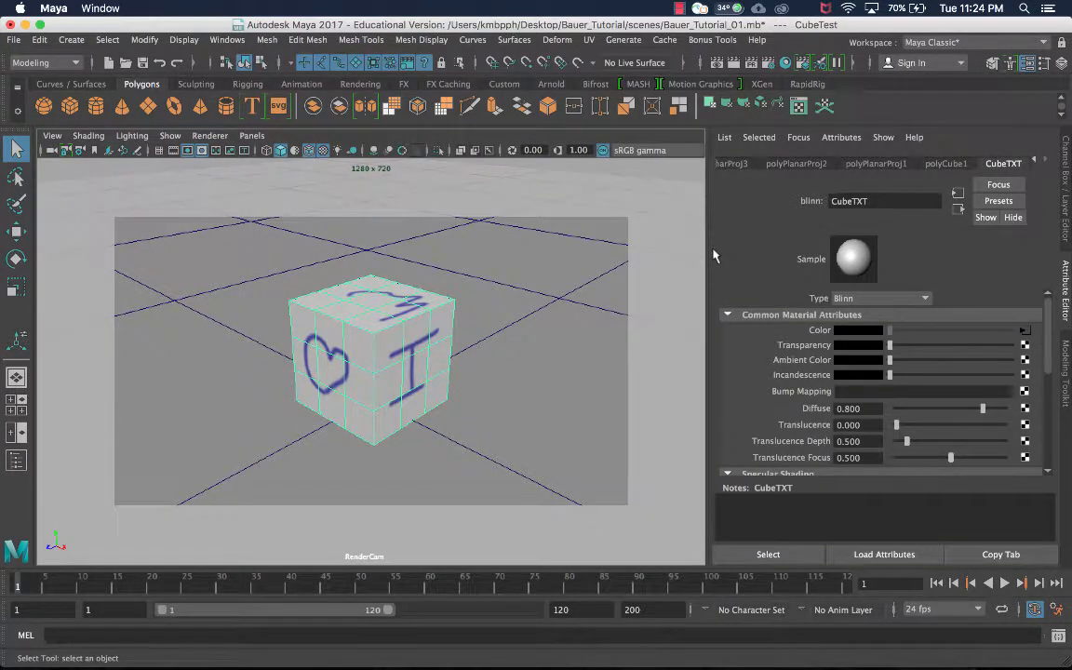
Create a point light inside the cube and display the viewport with scene lighting
click(72, 41)
mouse_move(139, 126)
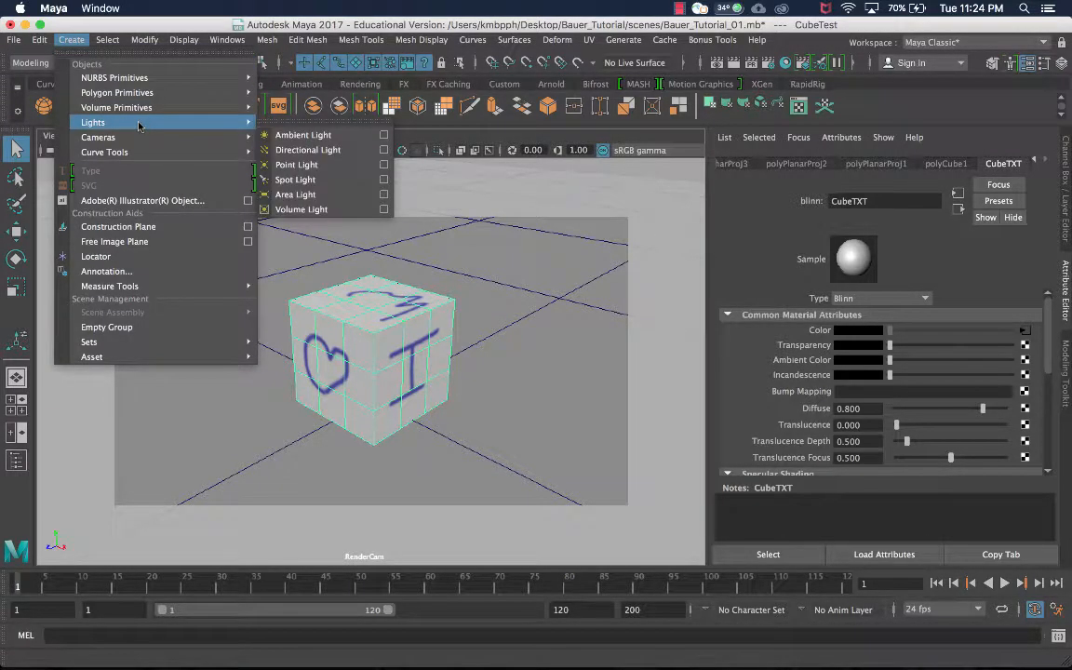
click(311, 164)
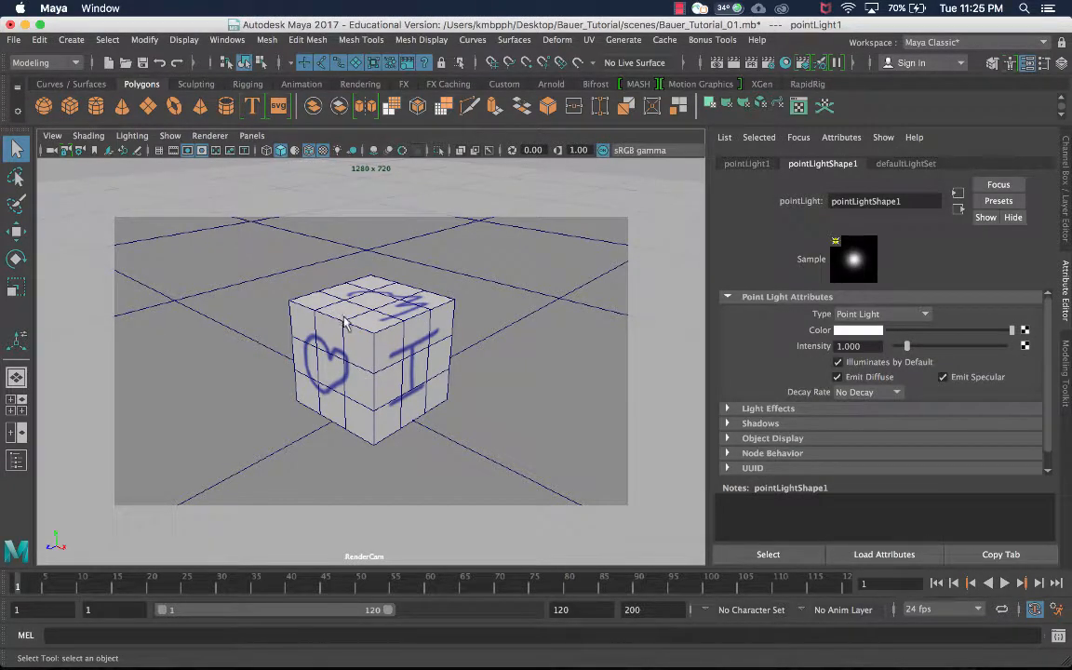
key(w)
drag(371, 344, 377, 223)
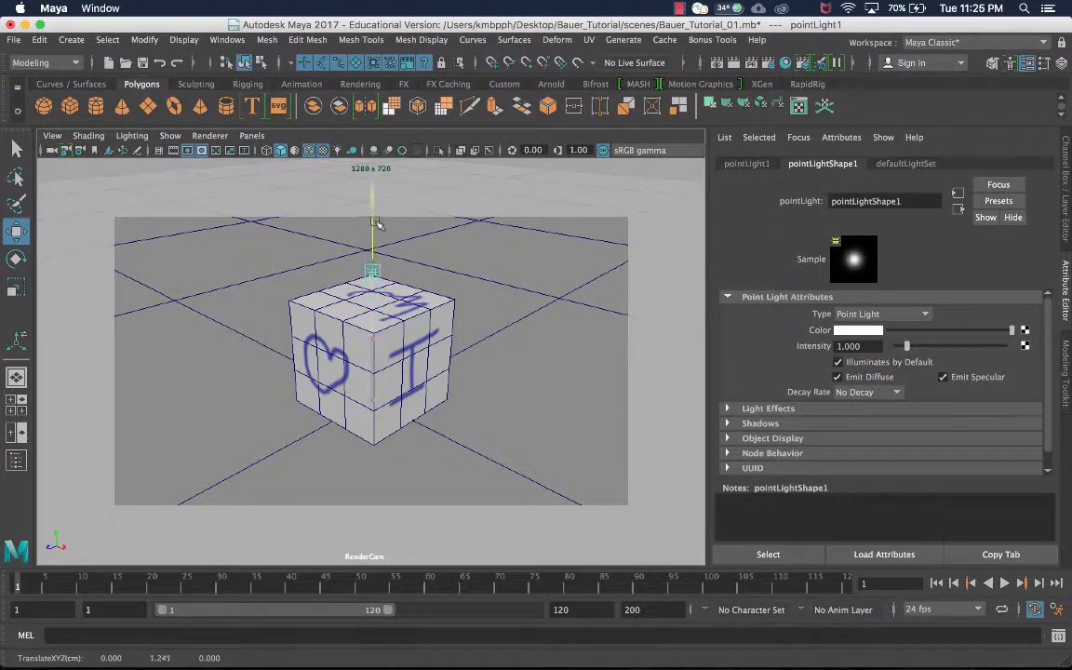
drag(374, 269, 372, 368)
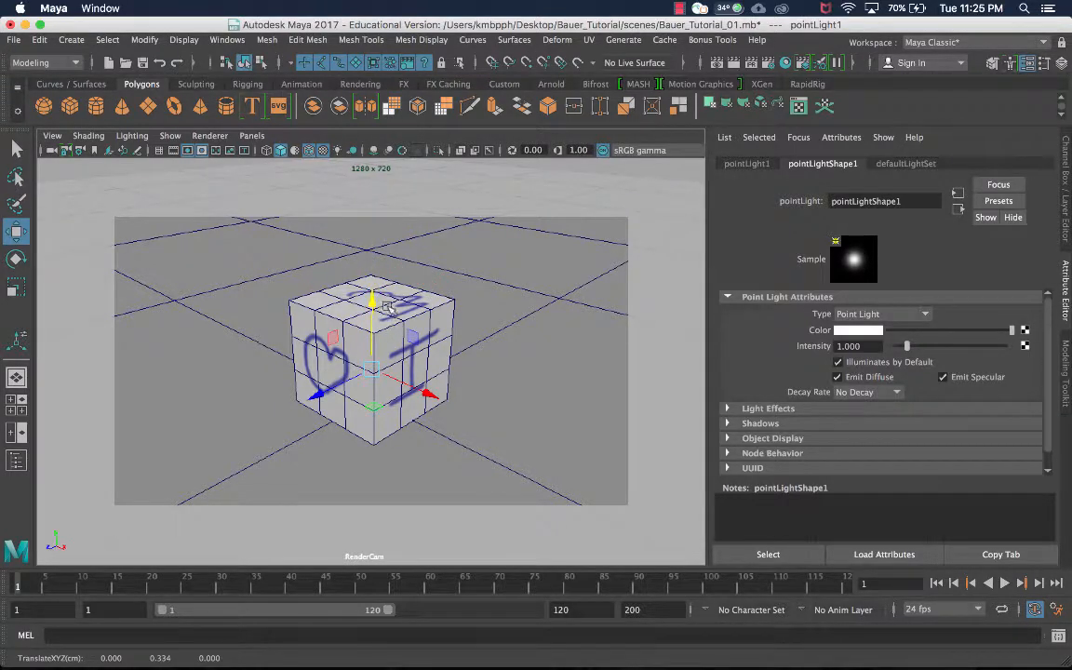
key(7)
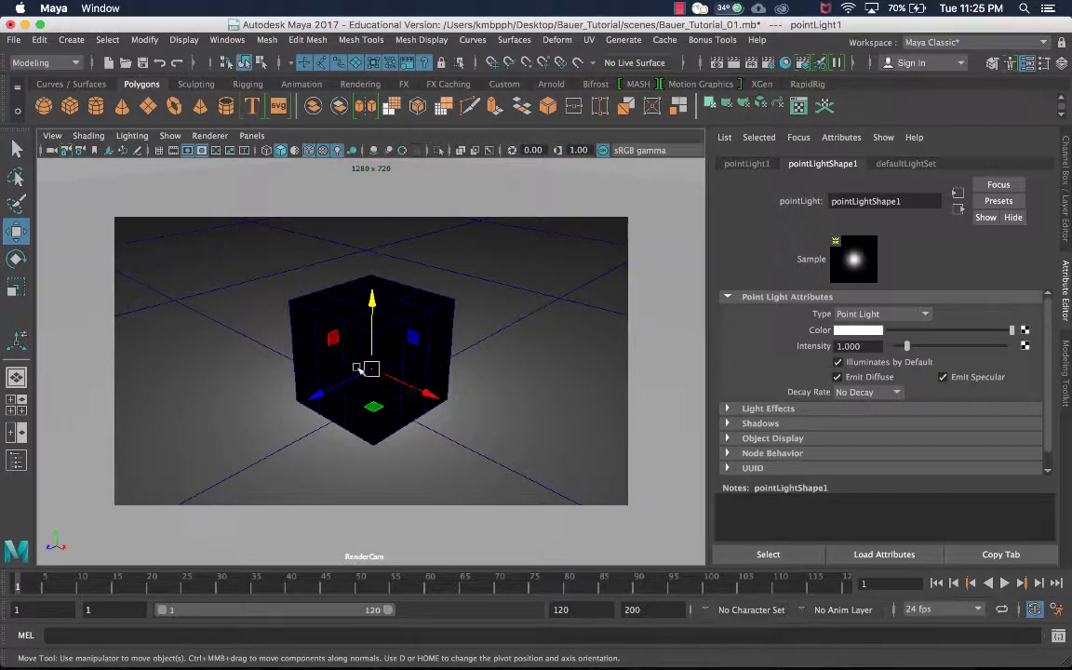
Move the point light out of the cube to a spot above and in front of it, lighting the heart and I faces
drag(359, 373, 372, 303)
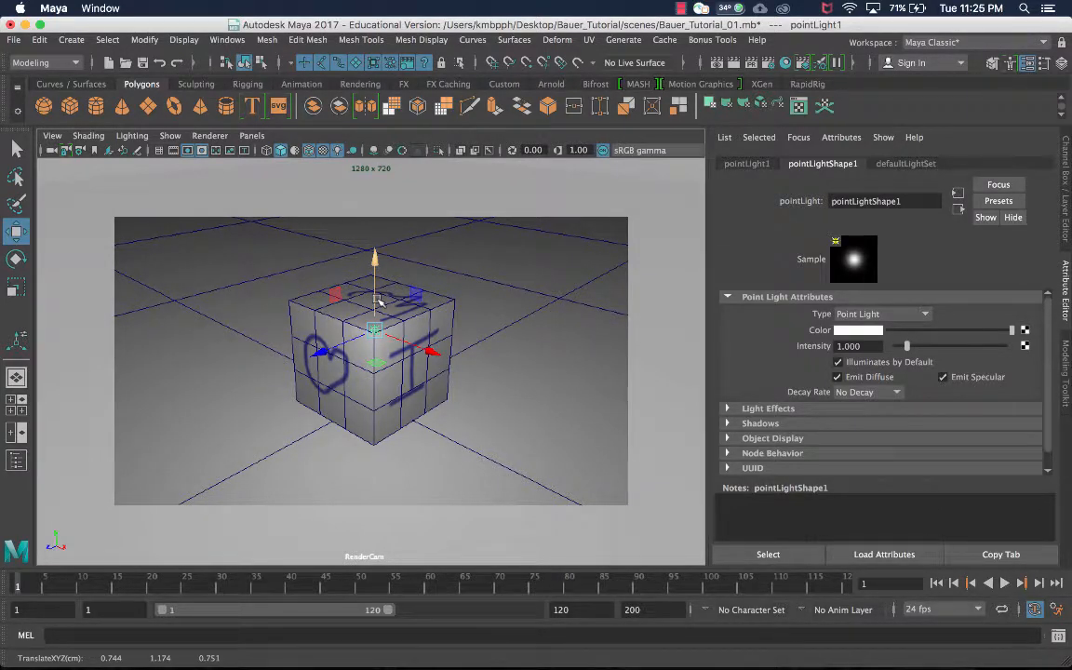
drag(333, 345, 335, 432)
drag(296, 372, 296, 251)
drag(326, 297, 354, 306)
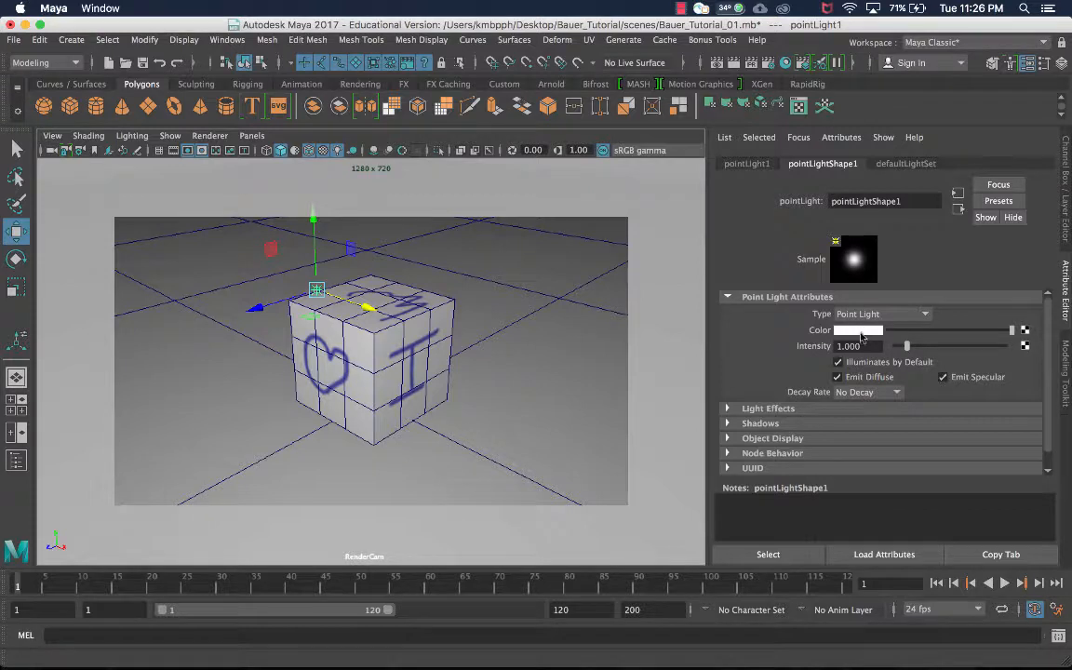
Try out the point light's color and intensity settings, then set its intensity back to 1
click(860, 331)
drag(793, 375, 701, 356)
drag(908, 348, 764, 351)
text(1)
key(Return)
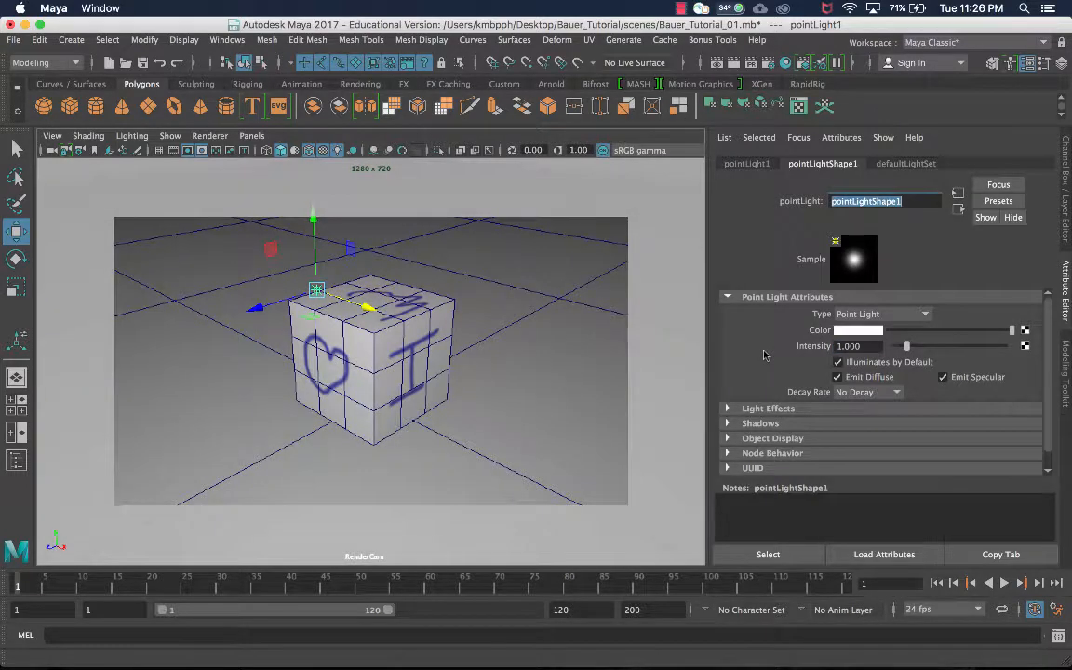
Render the scene with the point light and compare the result with the kept earlier render
click(736, 64)
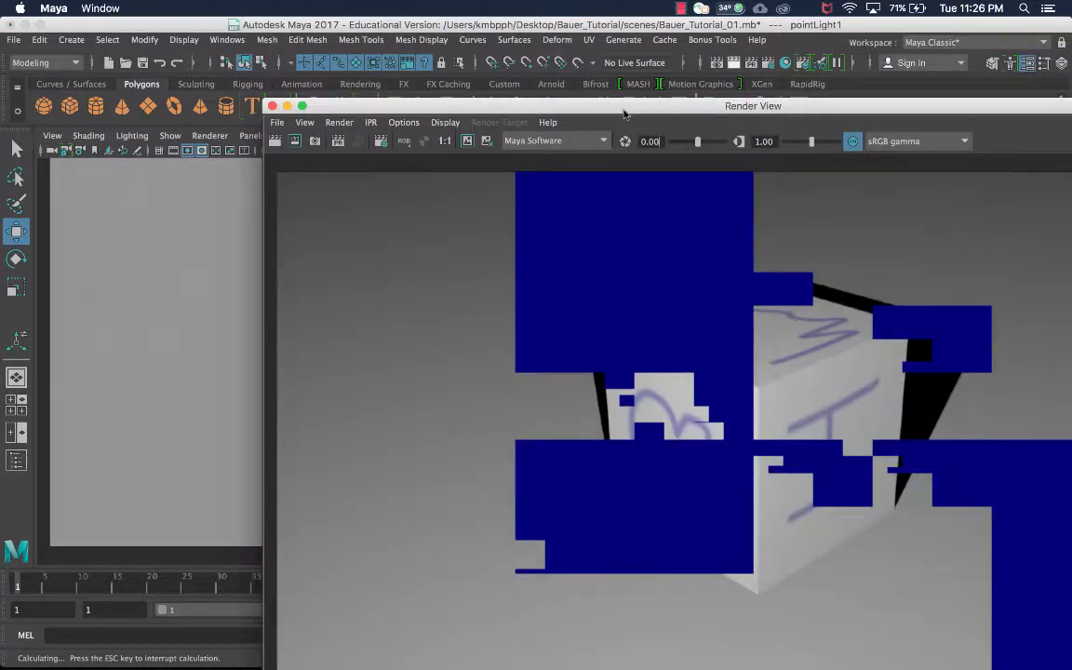
drag(624, 113, 404, 44)
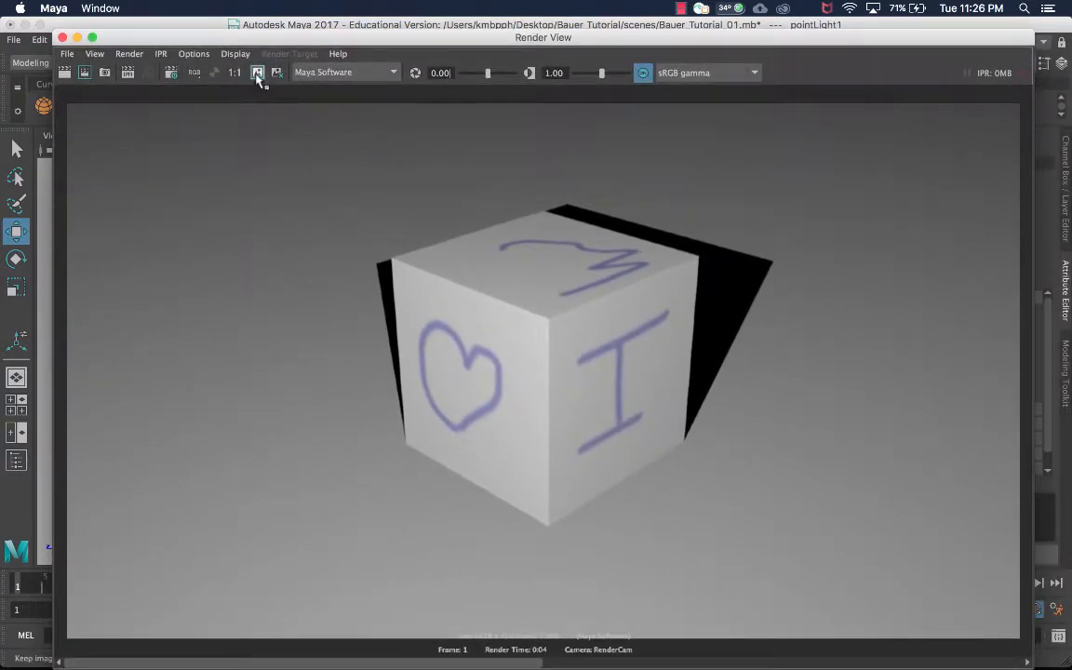
drag(340, 663, 917, 635)
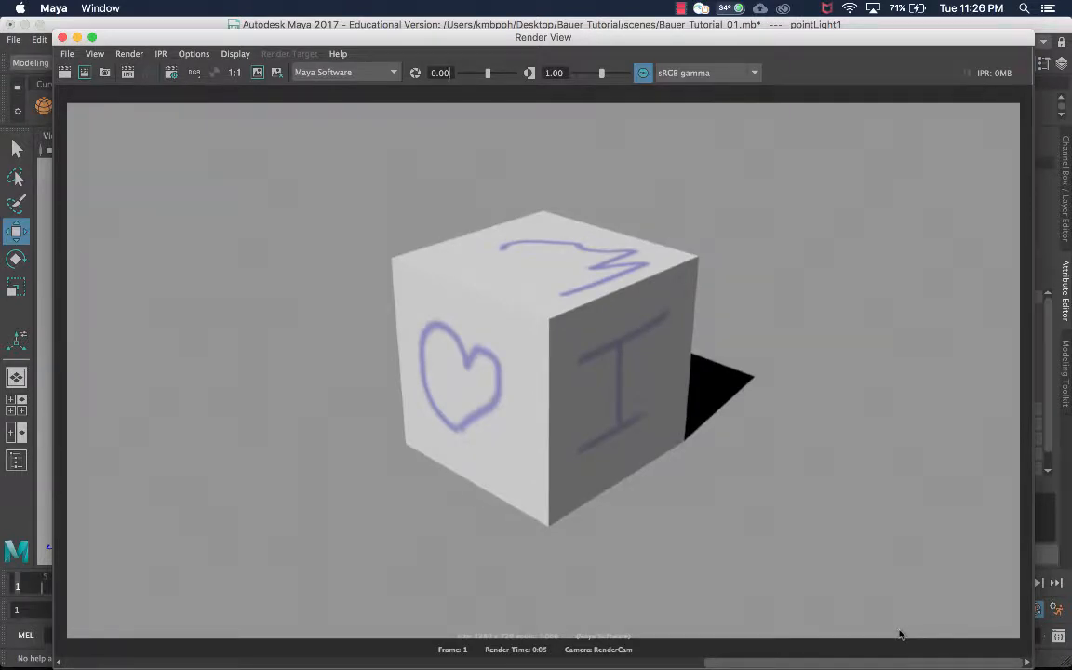
drag(900, 635, 153, 612)
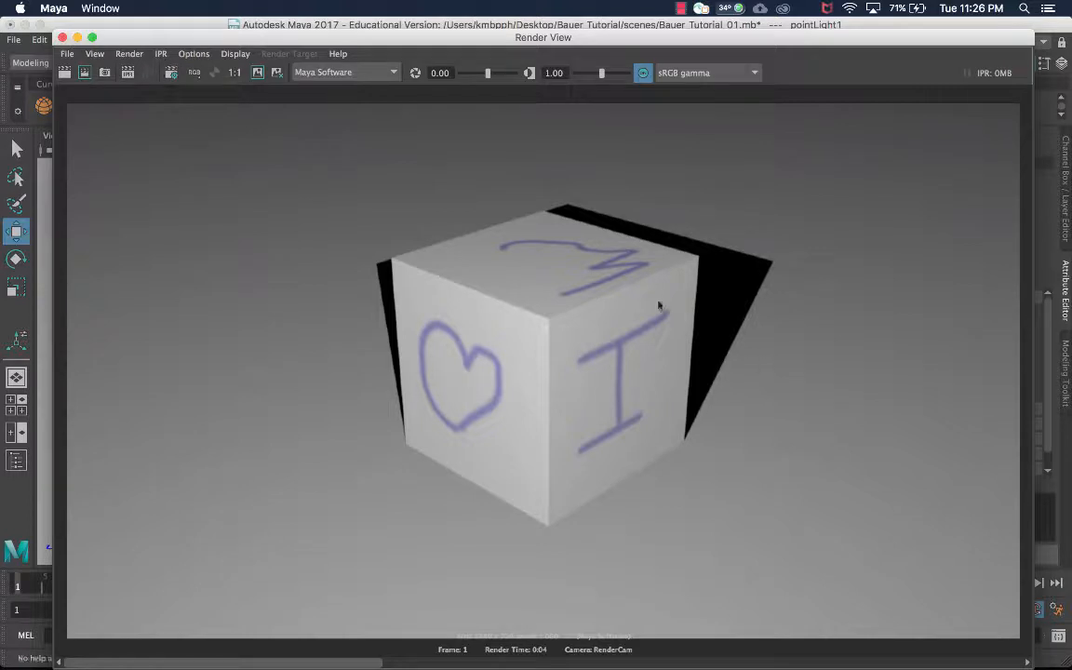
click(62, 38)
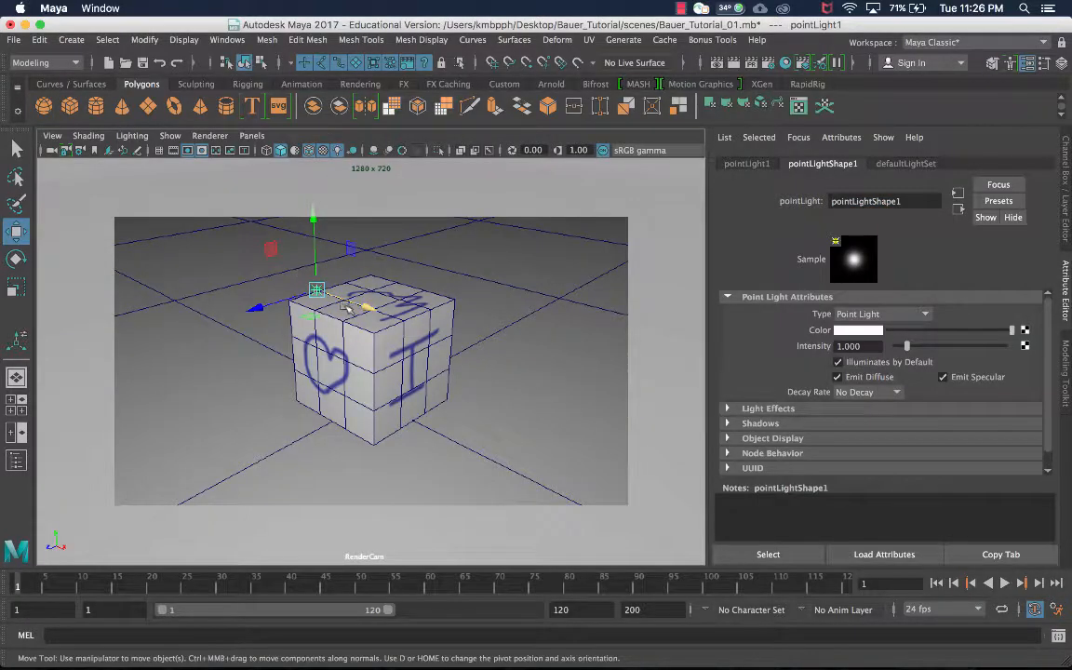
Shift the point light around above the cube, then delete the light from the scene
drag(419, 313, 445, 323)
drag(395, 269, 395, 222)
drag(353, 278, 363, 310)
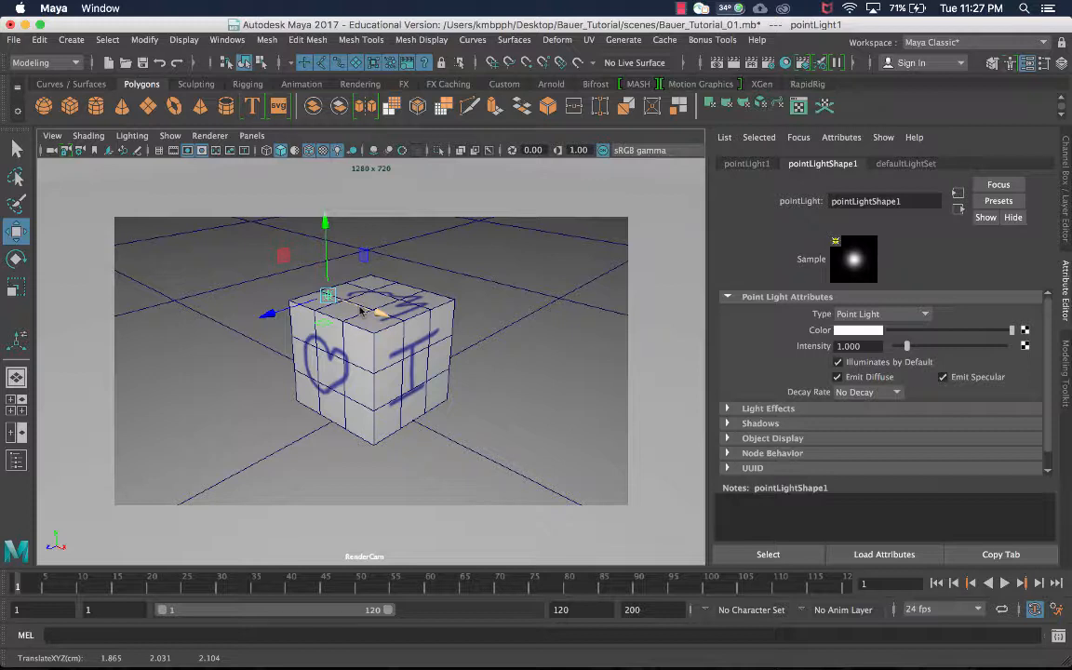
click(361, 309)
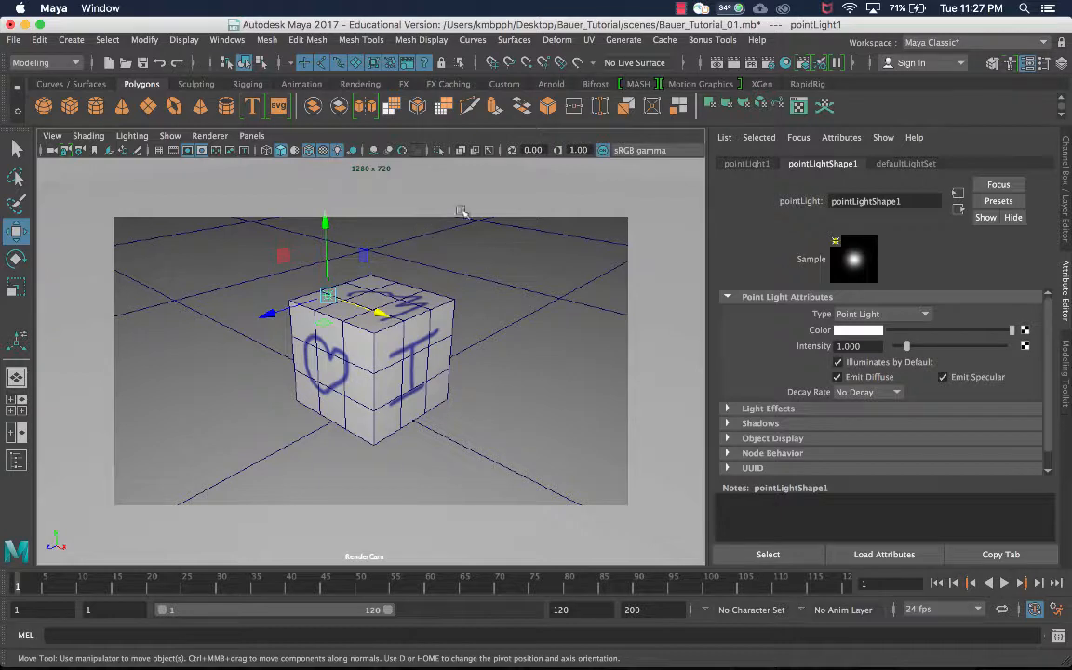
key(Delete)
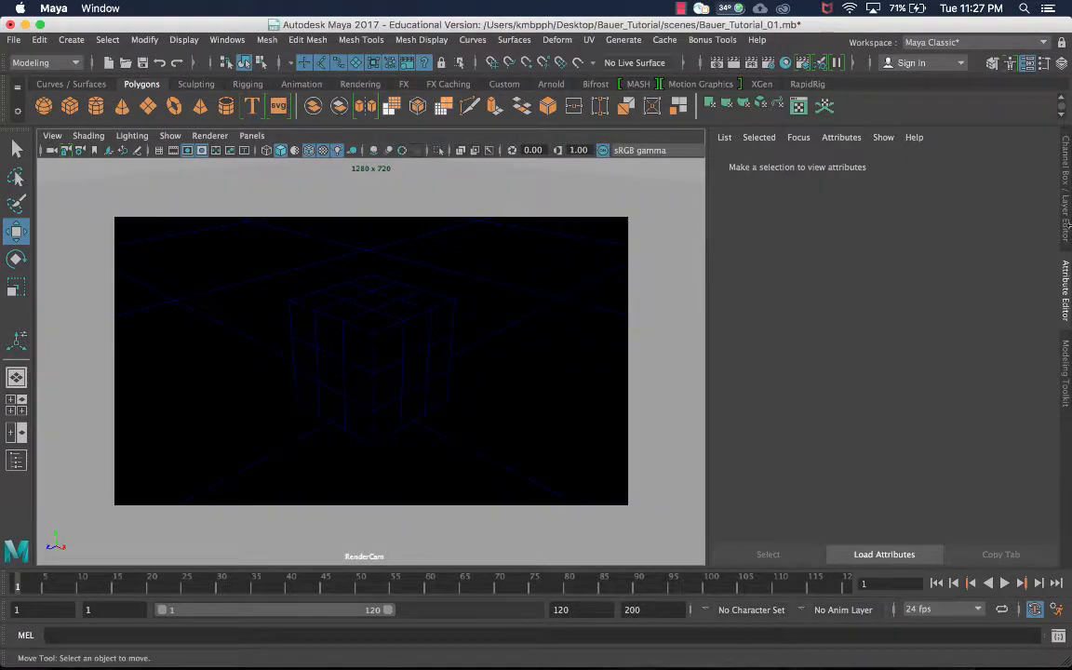
Create a directional light and move it along the Z axis, out in front of the cube's heart face
click(84, 40)
mouse_move(103, 122)
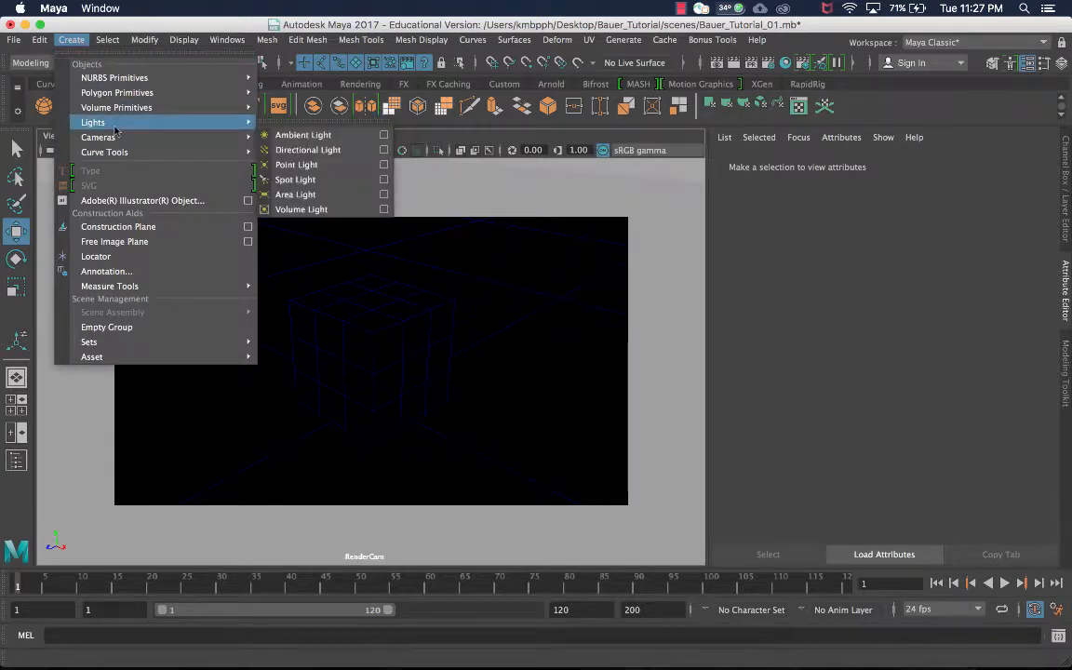
click(320, 145)
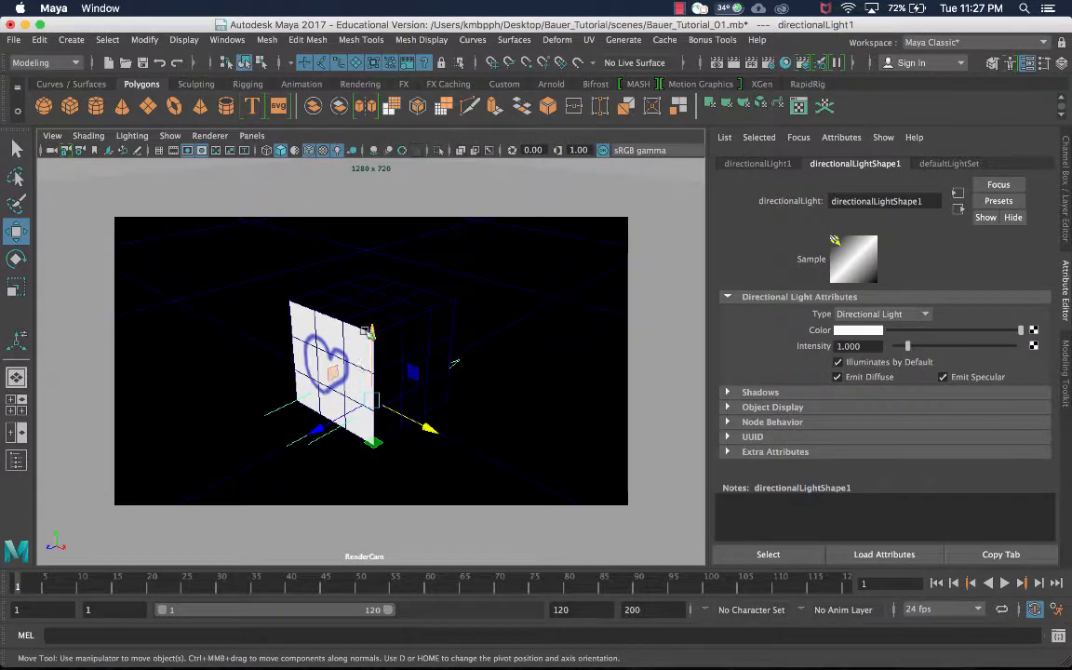
drag(409, 368, 158, 471)
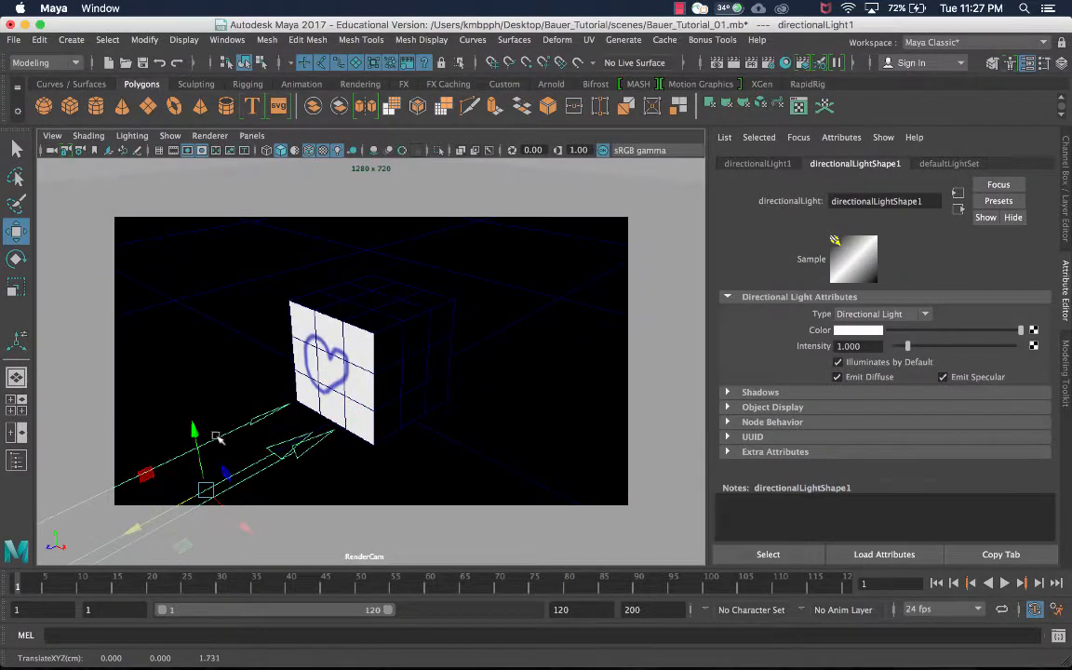
Raise the directional light about 1.27 cm and shift it about 0.73 cm along X, in front of the cube's heart face
scroll(218, 435, down, 10)
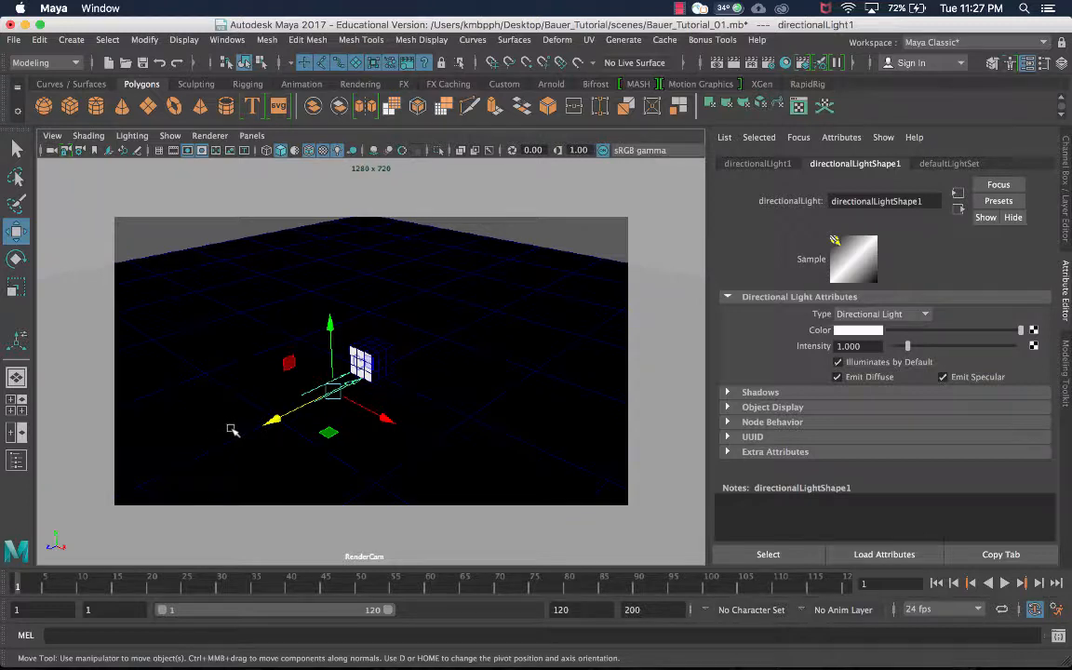
scroll(236, 429, up, 10)
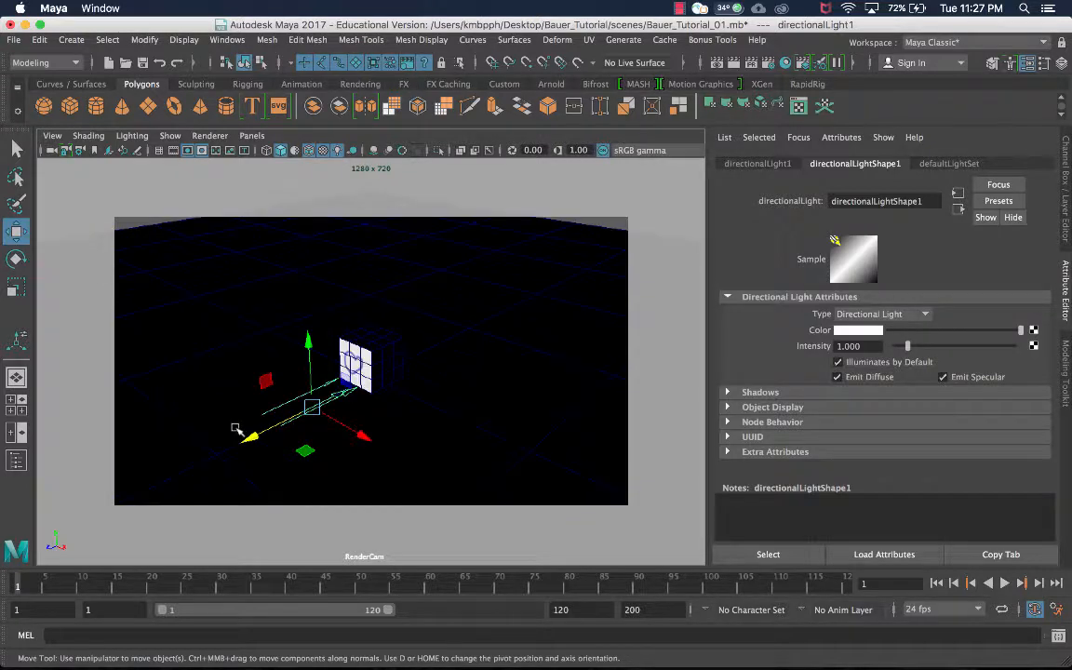
drag(181, 418, 238, 285)
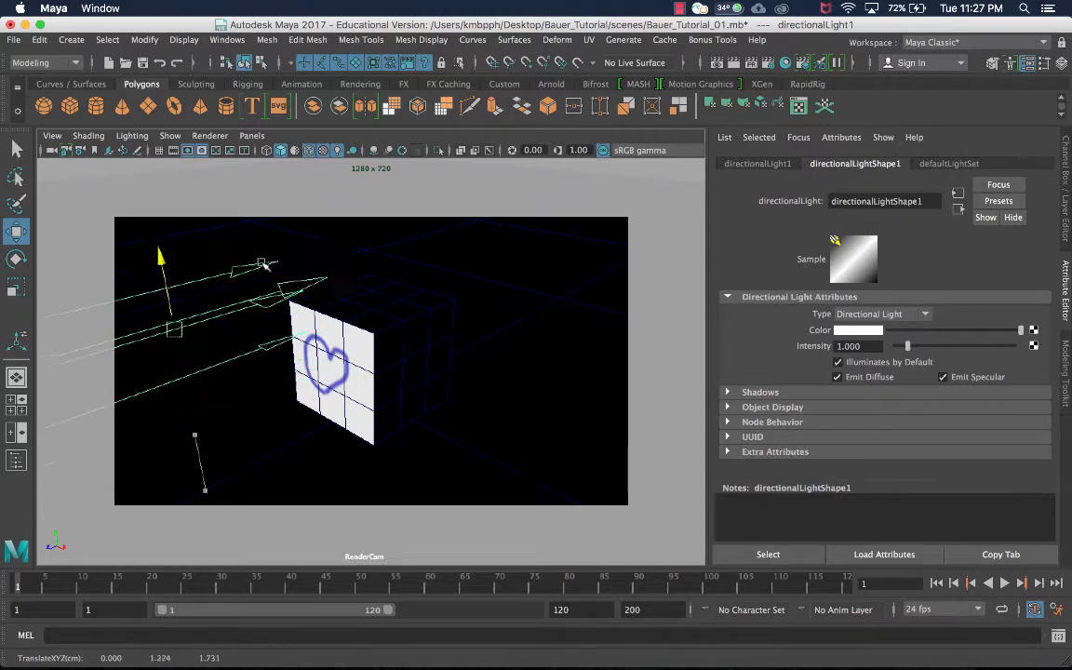
drag(226, 358, 291, 376)
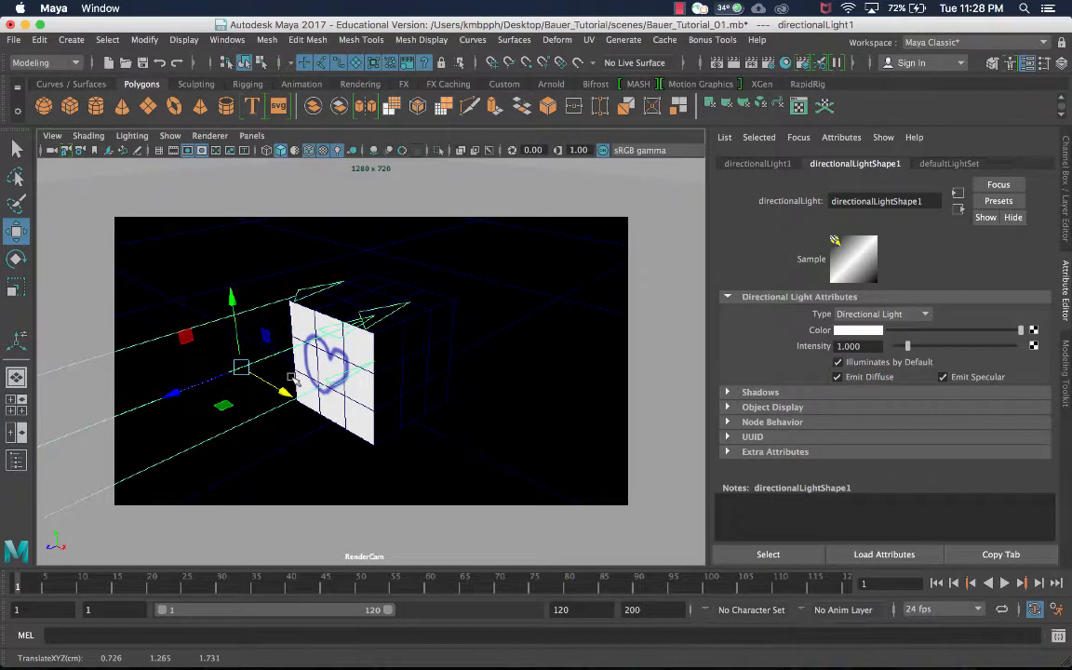
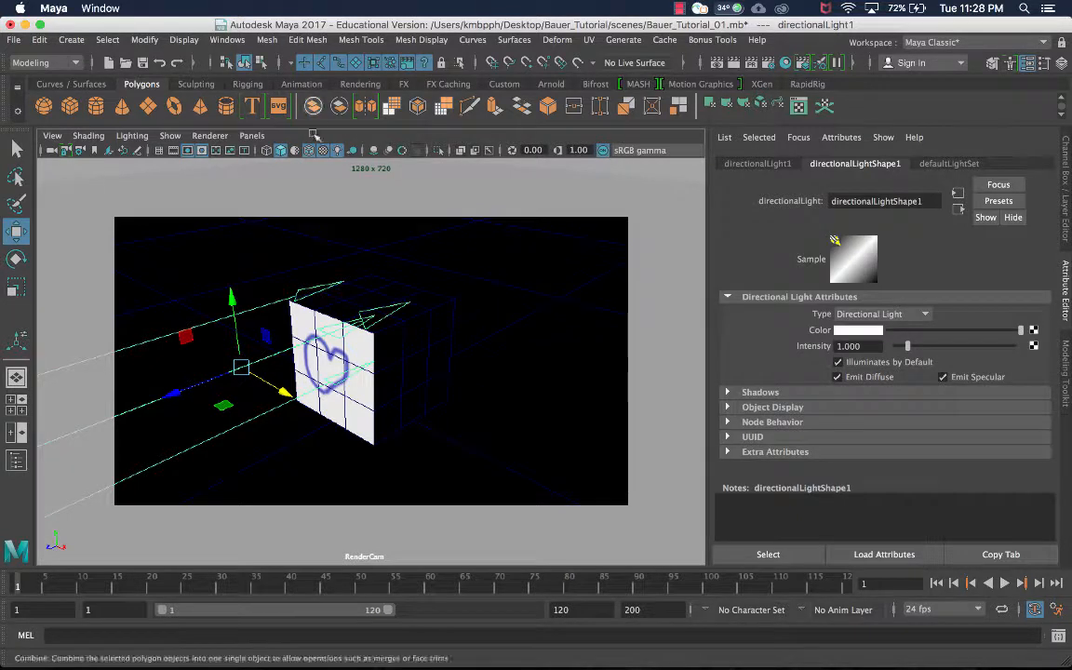
Rotate the directional light so that it shines down onto the cube's heart face, its top face and the floor
key(e)
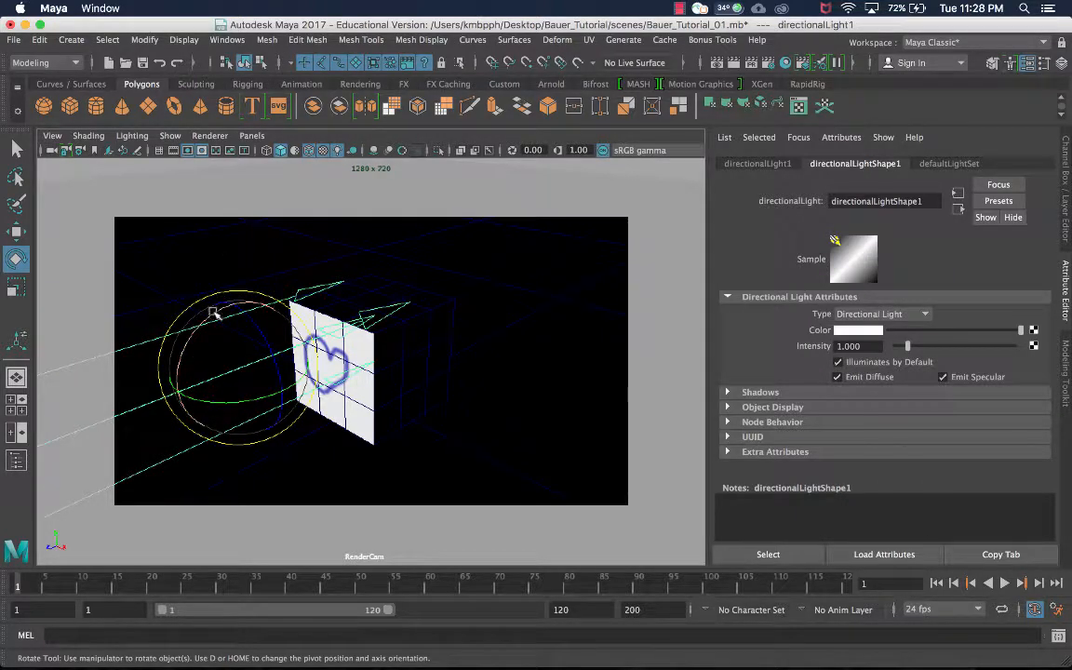
mouse_move(213, 311)
mouse_down()
mouse_move(232, 309)
mouse_move(224, 324)
mouse_up()
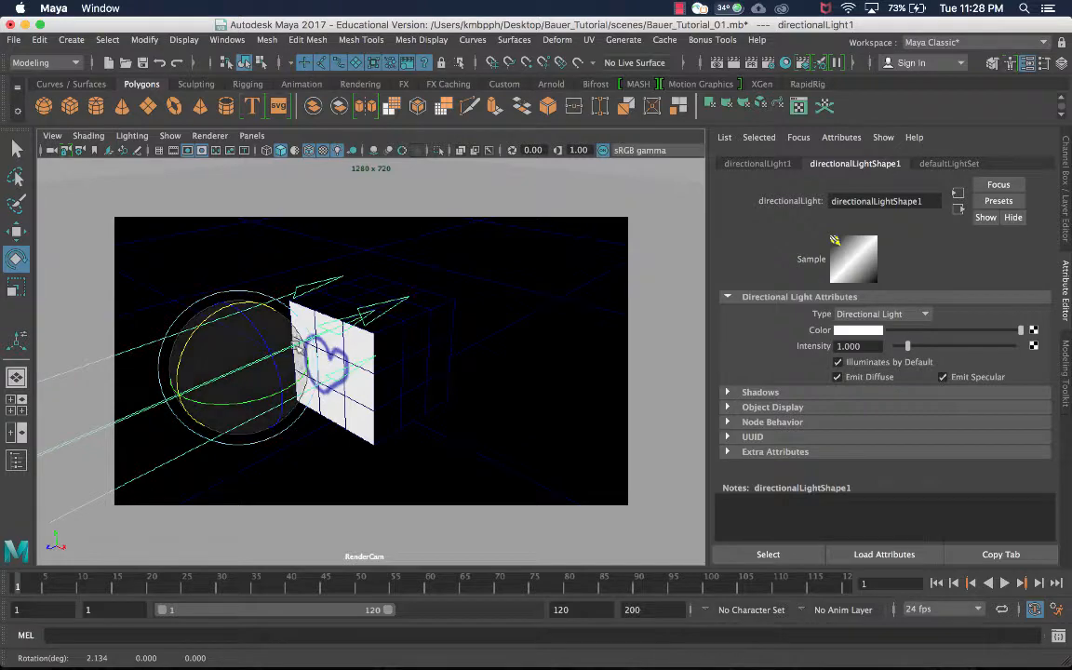
drag(257, 323, 212, 275)
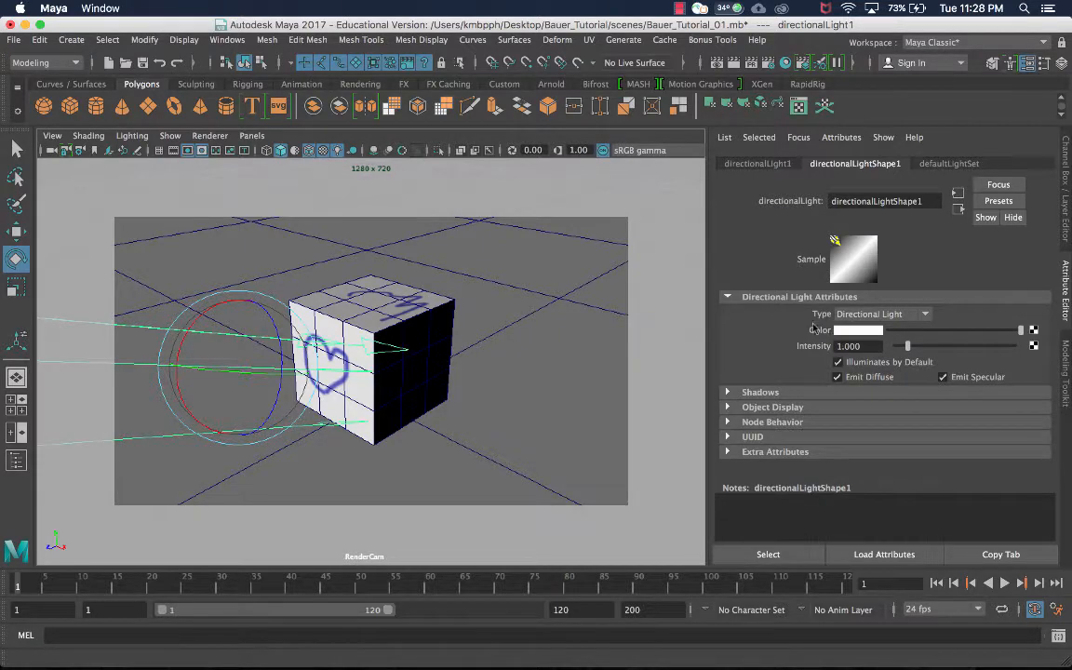
Render the RenderCam view with the directional light and keep the resulting image in the Render View
click(733, 62)
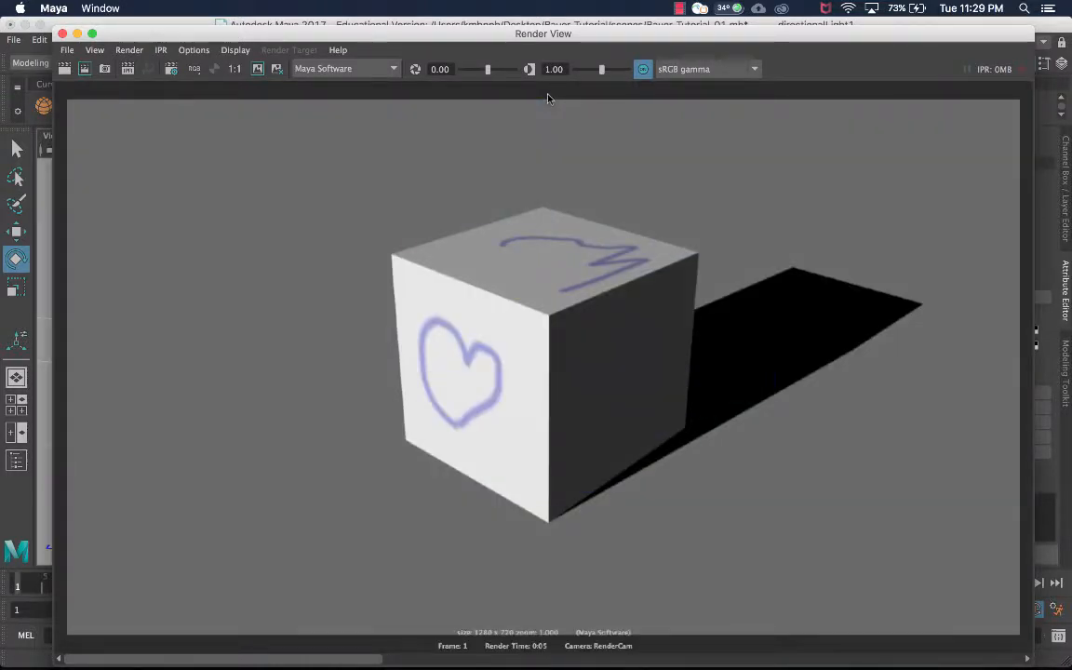
drag(431, 38, 440, 33)
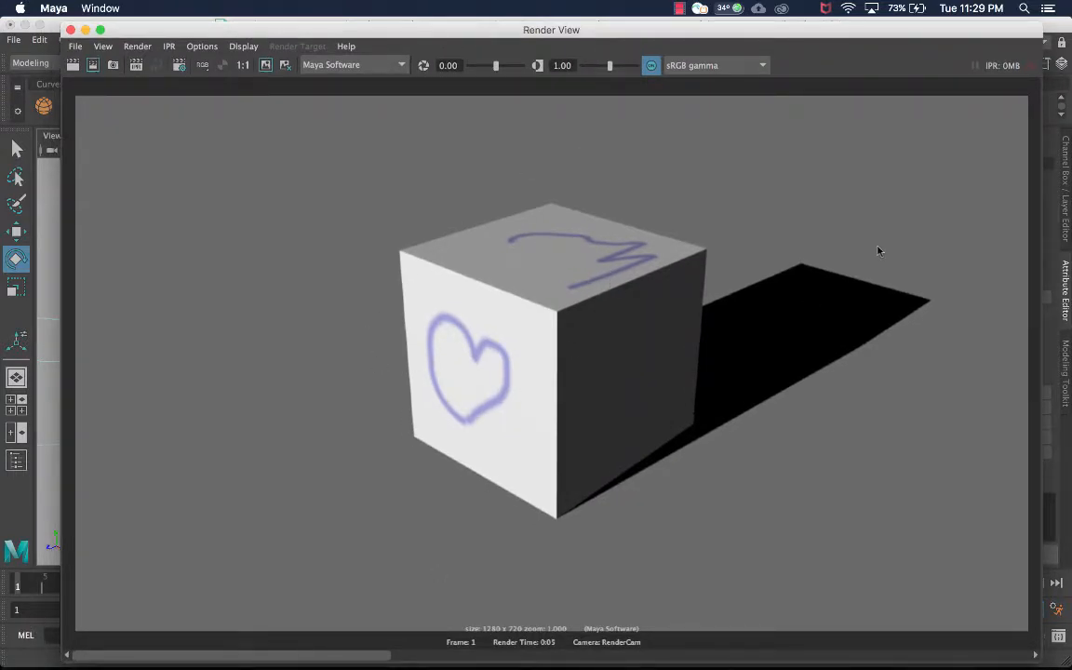
click(267, 67)
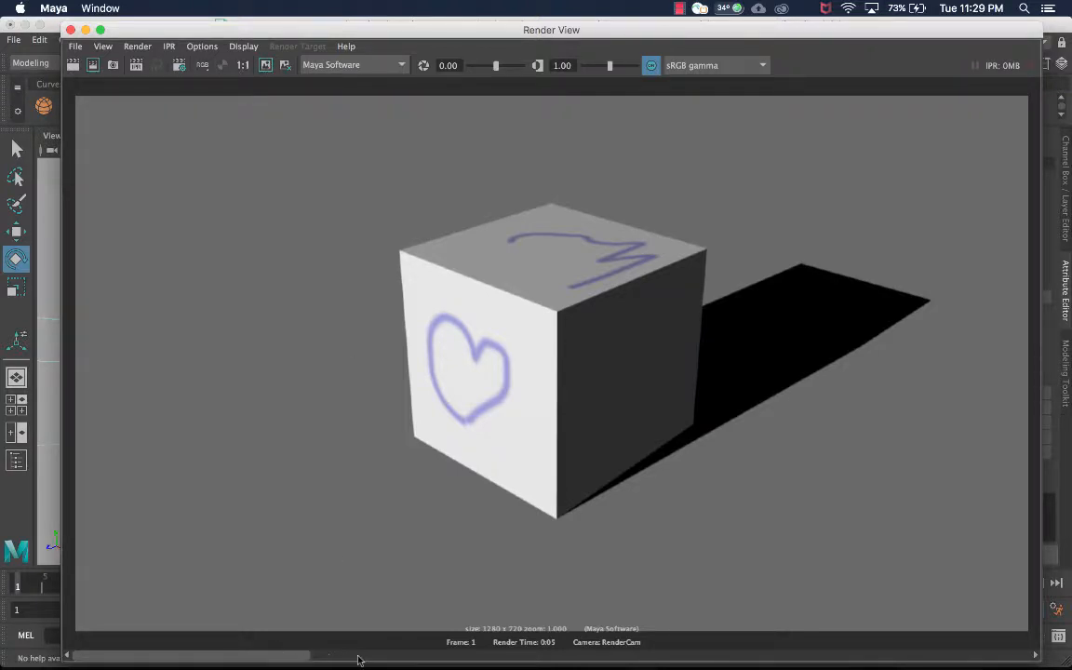
Compare the directional light render with the kept earlier renders, and close the Render View
drag(342, 659, 730, 658)
drag(854, 605, 327, 593)
drag(260, 590, 699, 594)
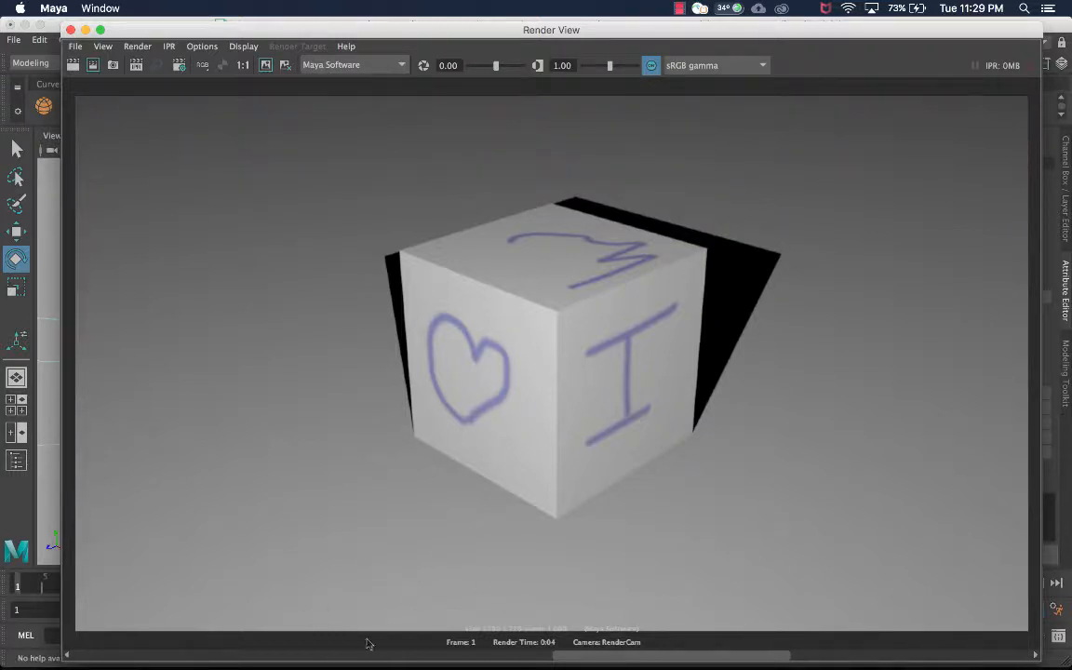
drag(575, 653, 181, 628)
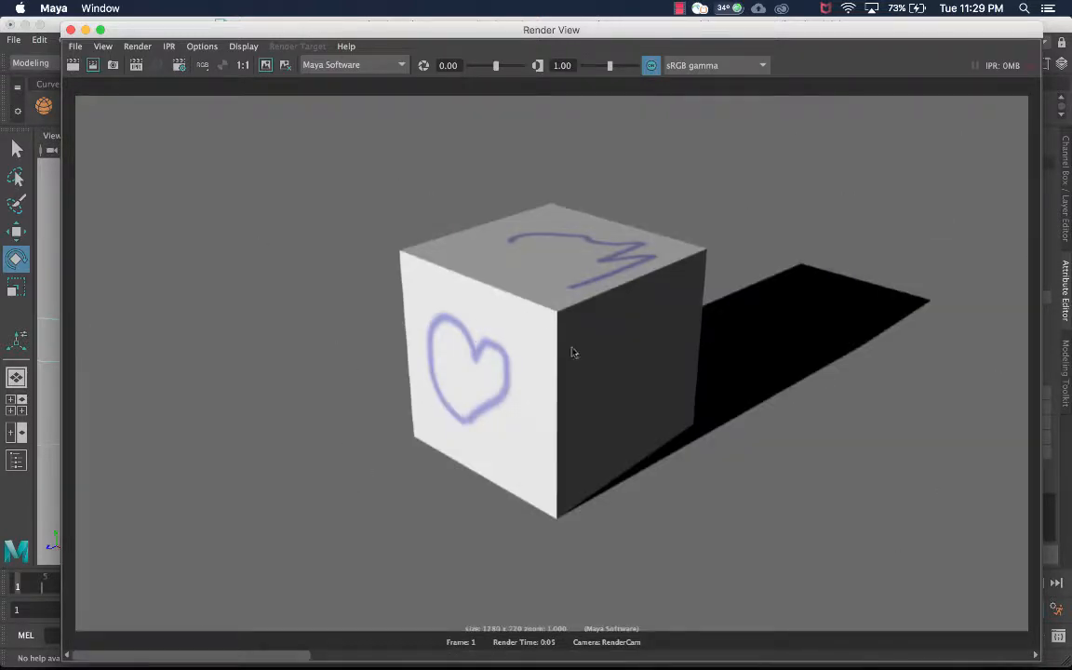
click(70, 30)
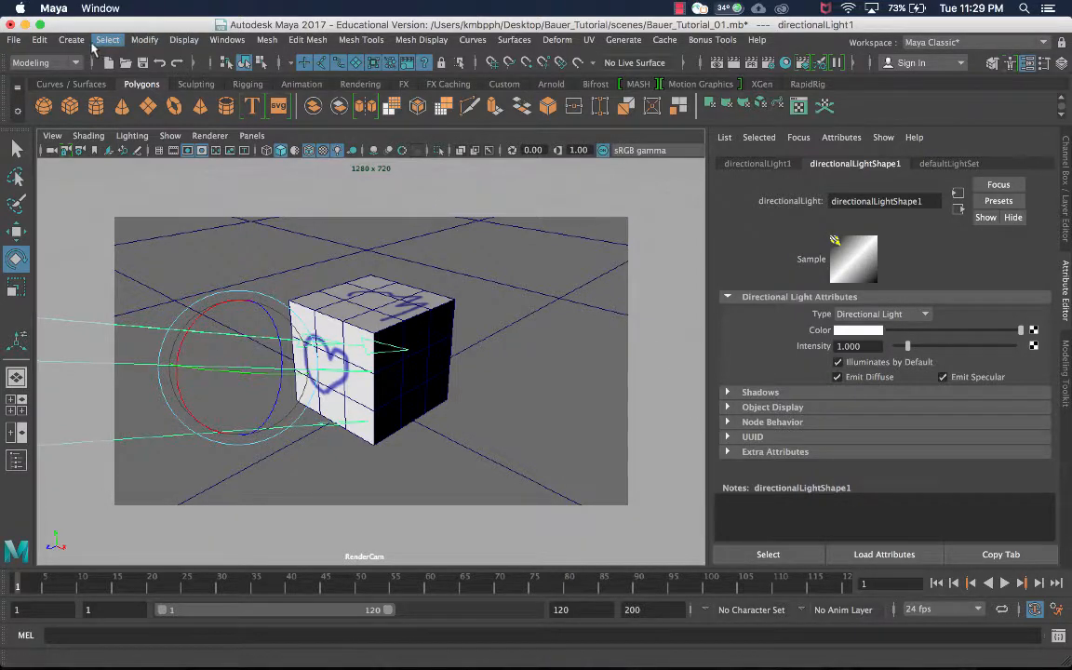
Delete the directional light from the scene and create a spot light in its place
click(73, 40)
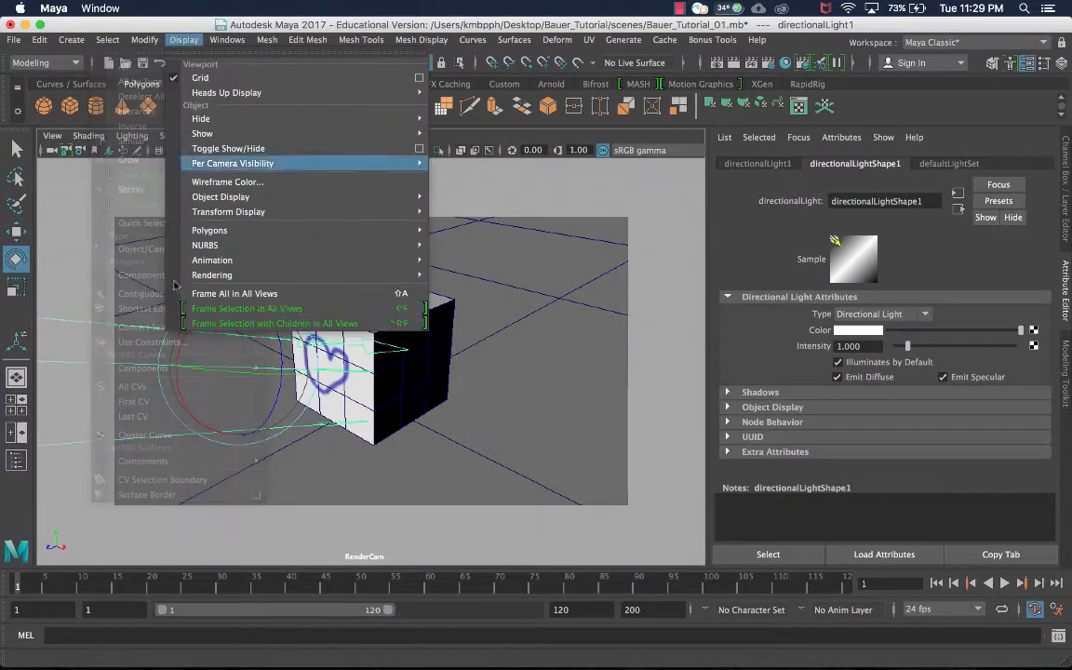
click(144, 363)
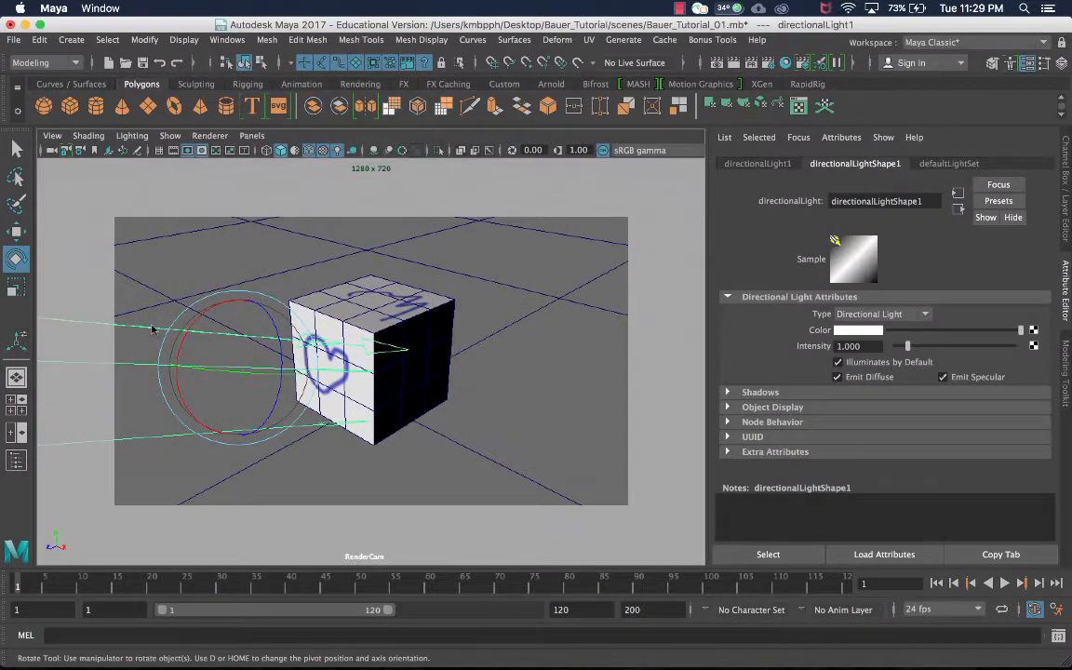
key(Delete)
click(80, 41)
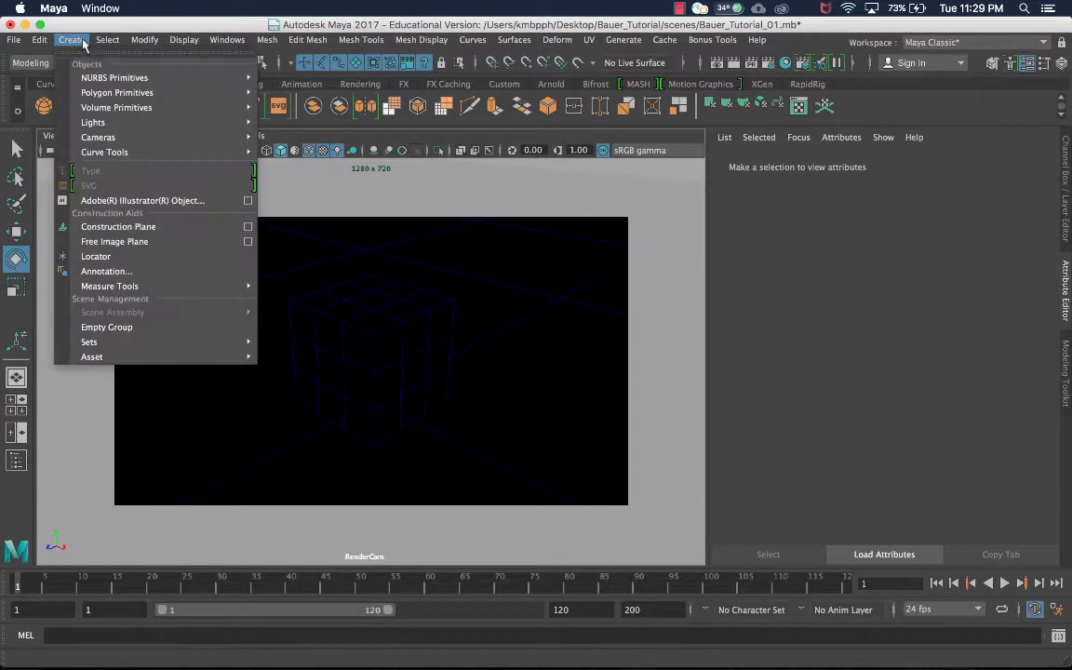
mouse_move(106, 121)
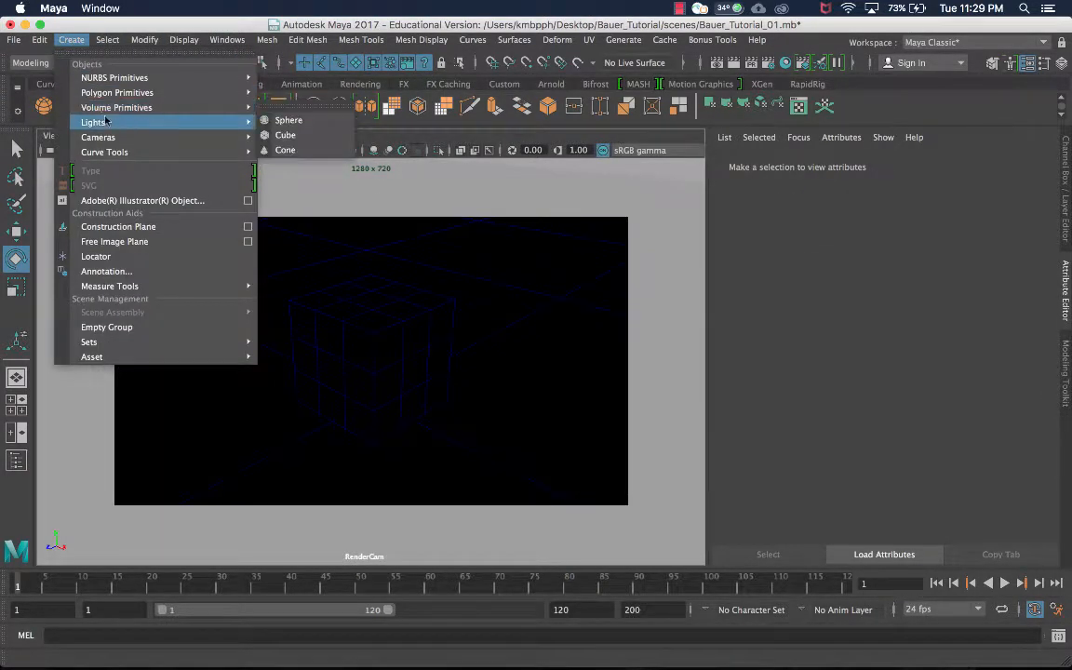
click(309, 180)
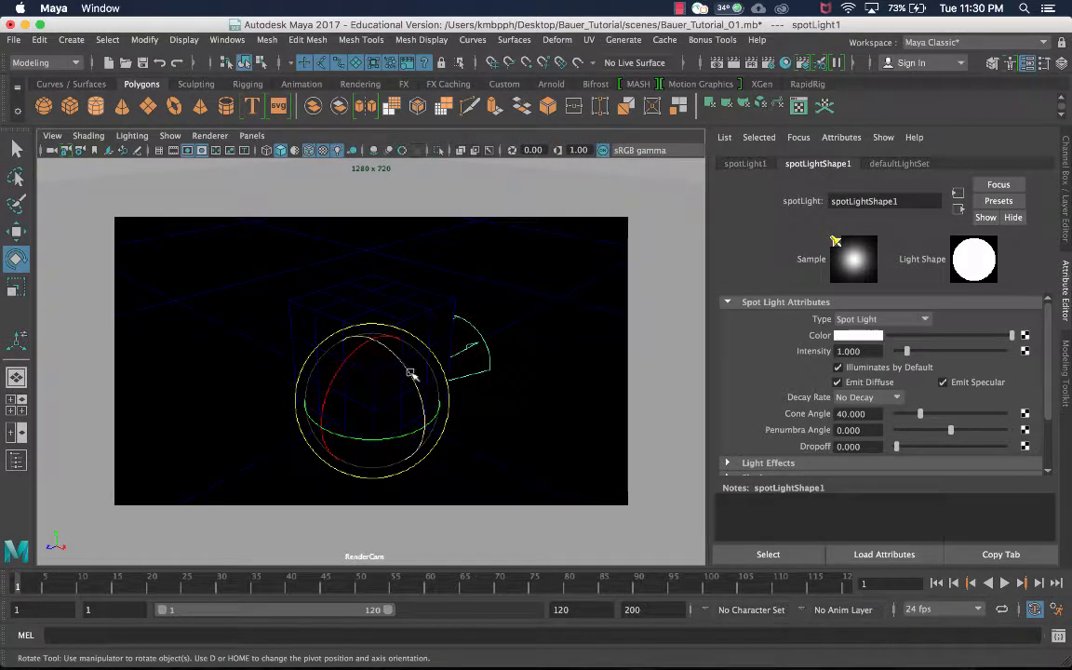
Raise the spot light about 0.87 cm and move it about 5.84 cm along Z, out in front of the cube's heart face
key(w)
drag(377, 371, 375, 284)
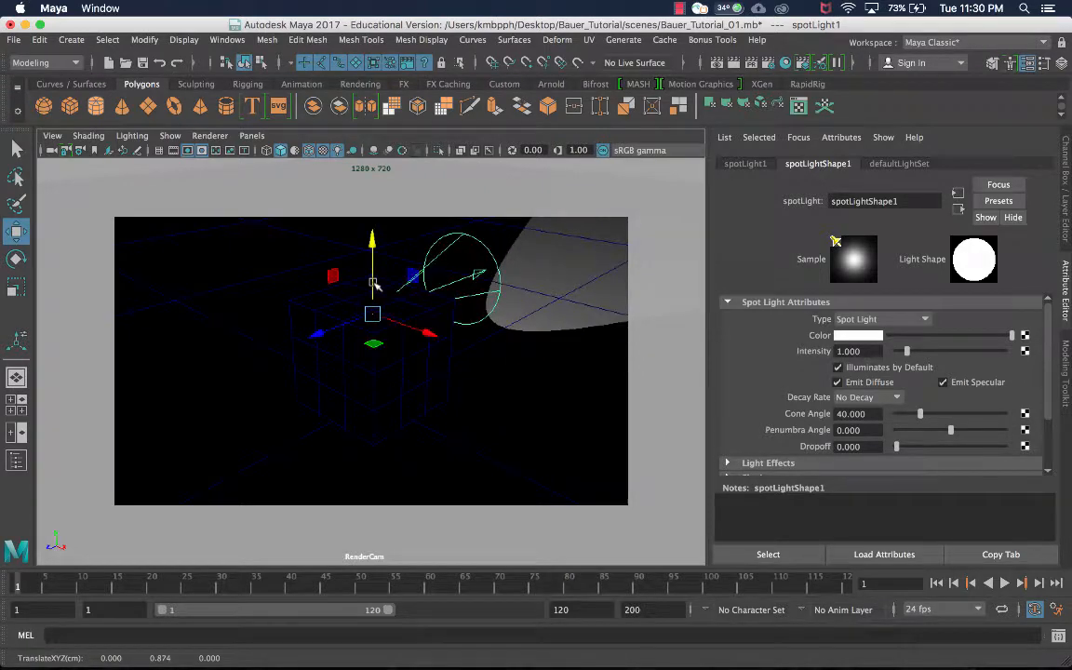
drag(317, 332, 49, 483)
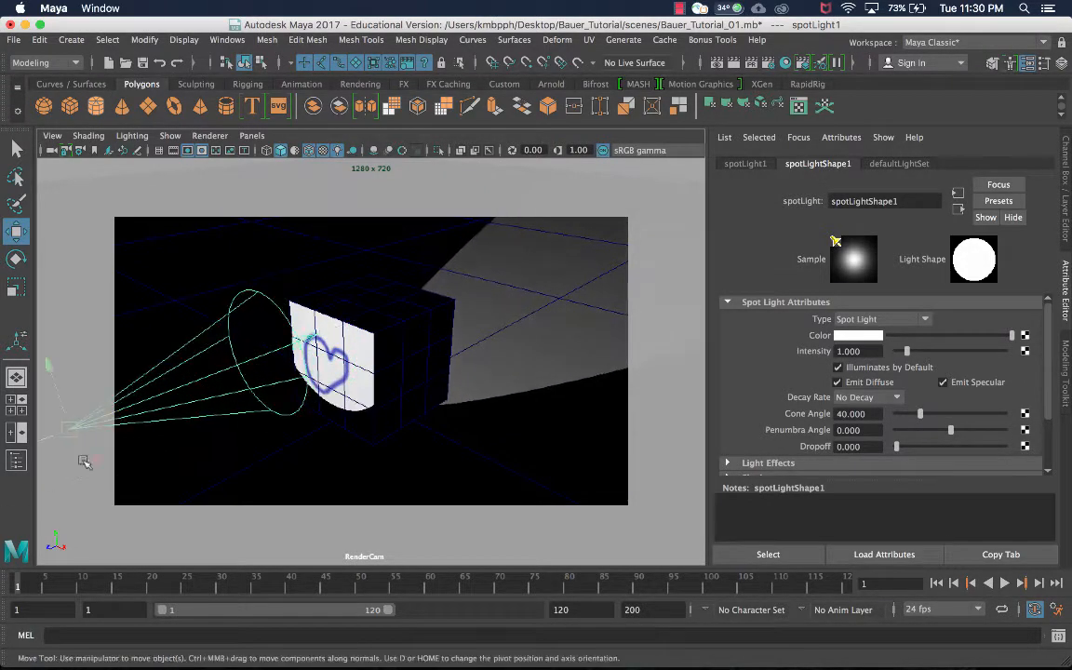
Switch the view to the persp camera and raise the spot light to about 4.79 cm on the Y axis
key(space)
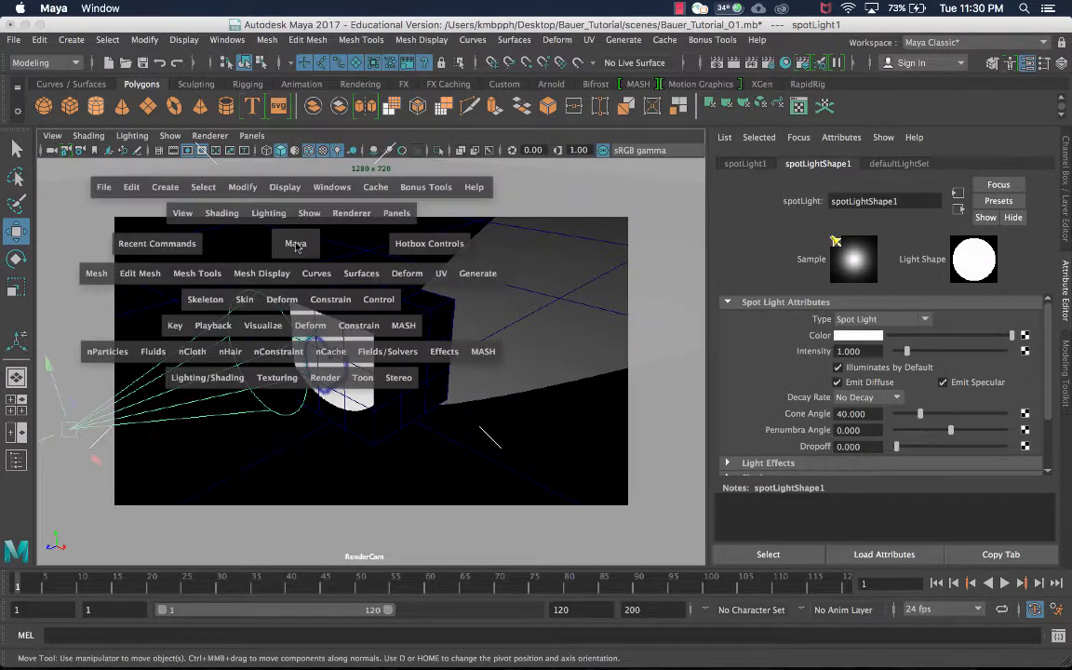
click(251, 136)
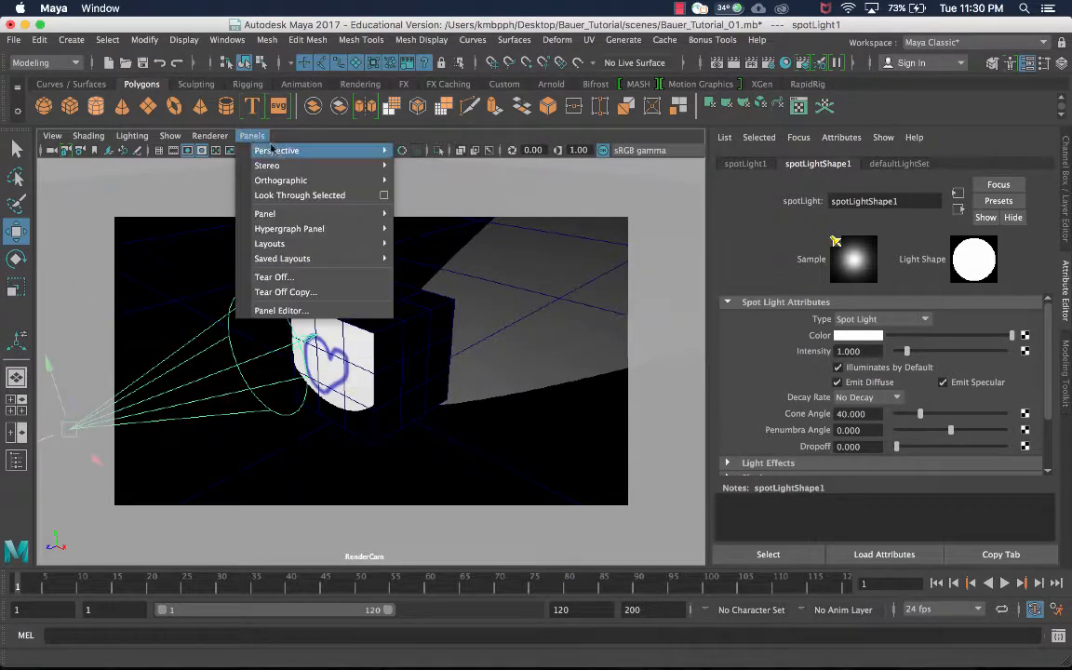
mouse_move(270, 149)
click(430, 167)
alt+drag(404, 398, 346, 402)
middle_drag(346, 402, 145, 199)
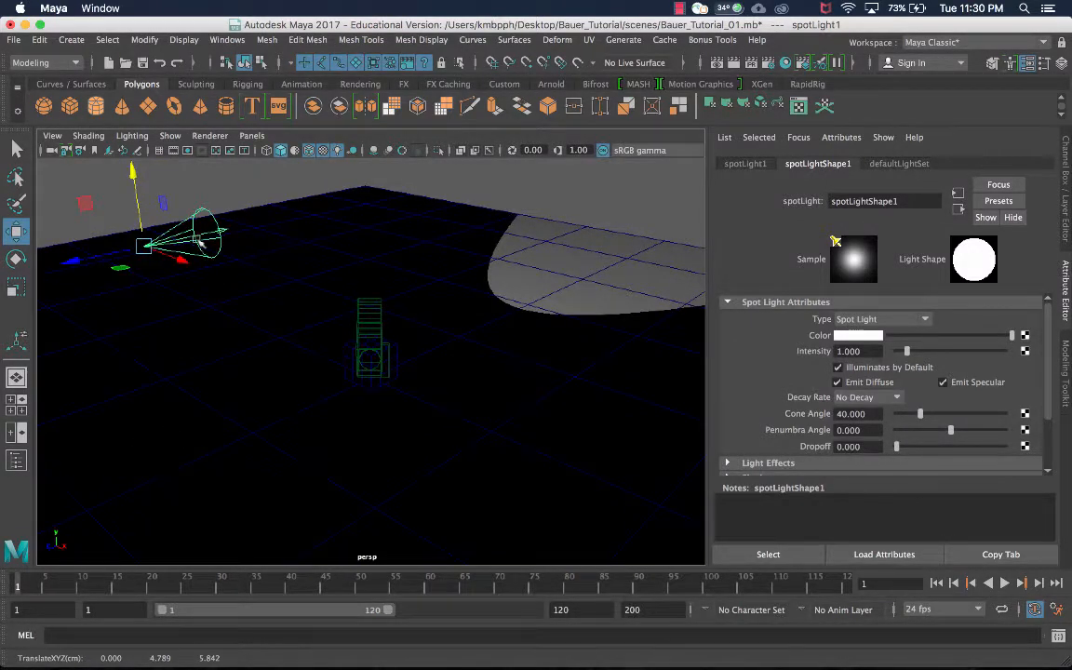
Rotate the spot light to about -40 degrees around X, aiming its cone down at the cube, and check the lit area from several sides
key(e)
drag(158, 180, 161, 177)
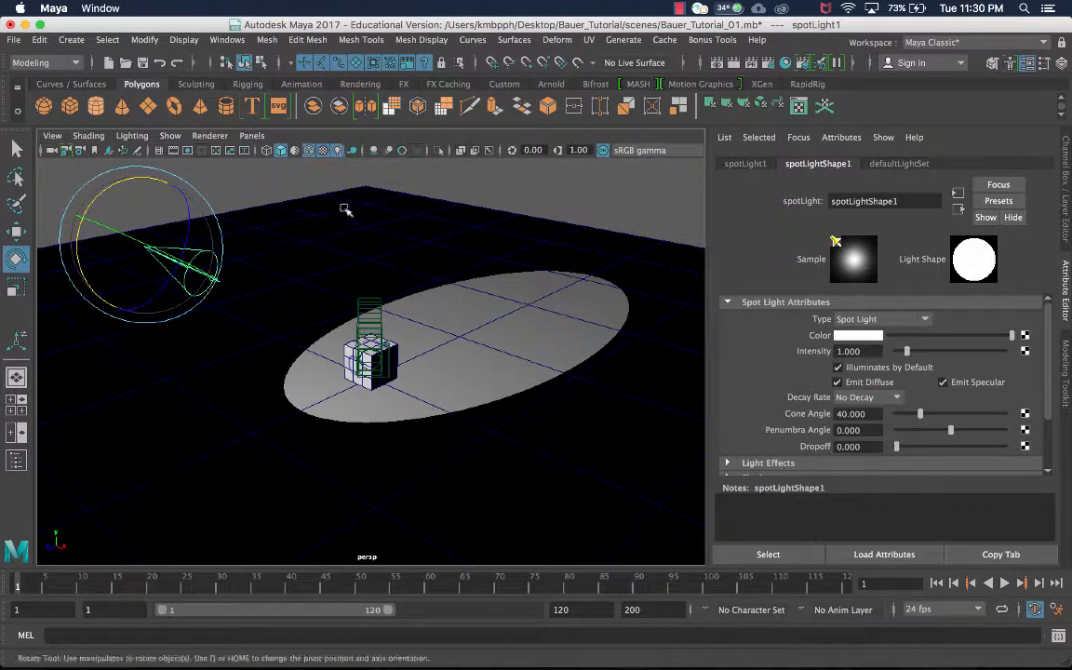
mouse_move(128, 169)
mouse_down()
mouse_move(146, 182)
mouse_move(139, 165)
mouse_up()
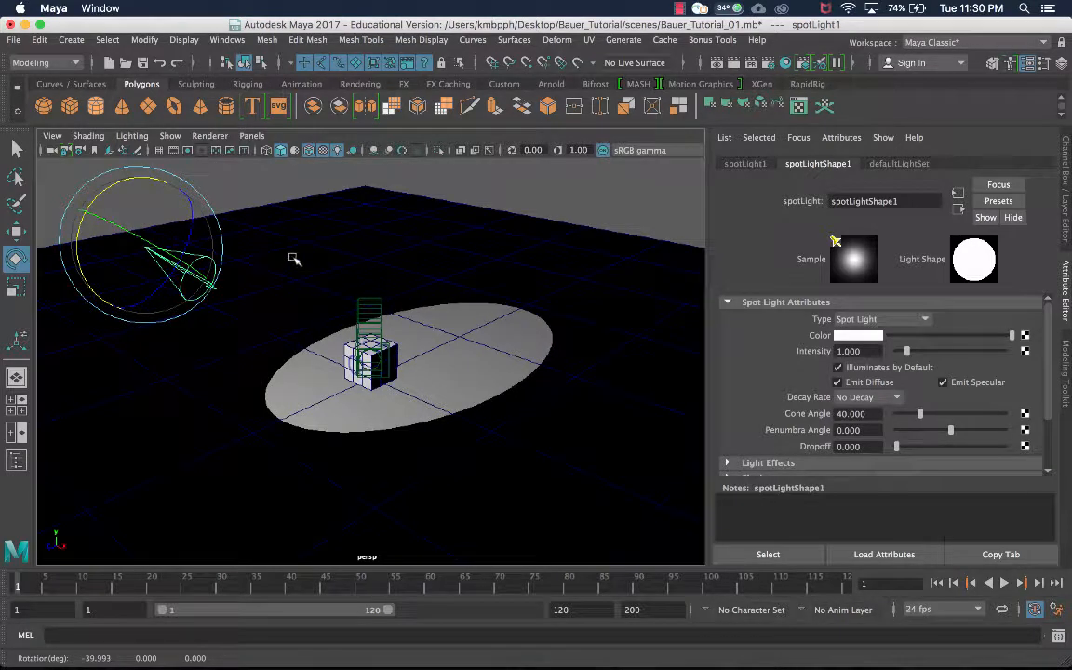
alt+drag(491, 347, 482, 404)
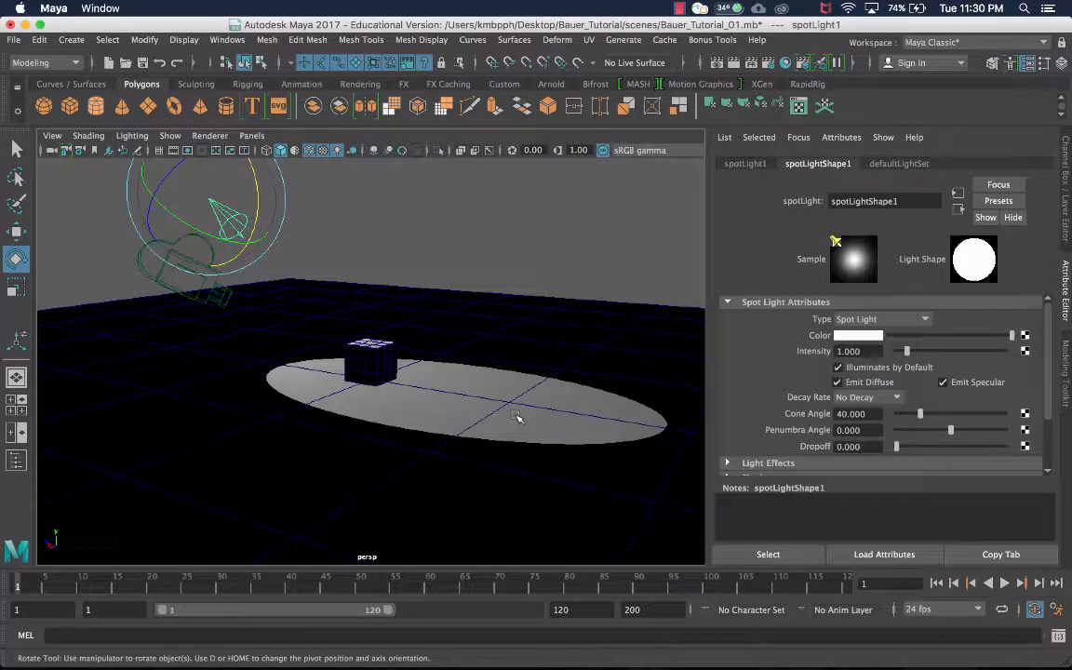
alt+drag(449, 295, 419, 322)
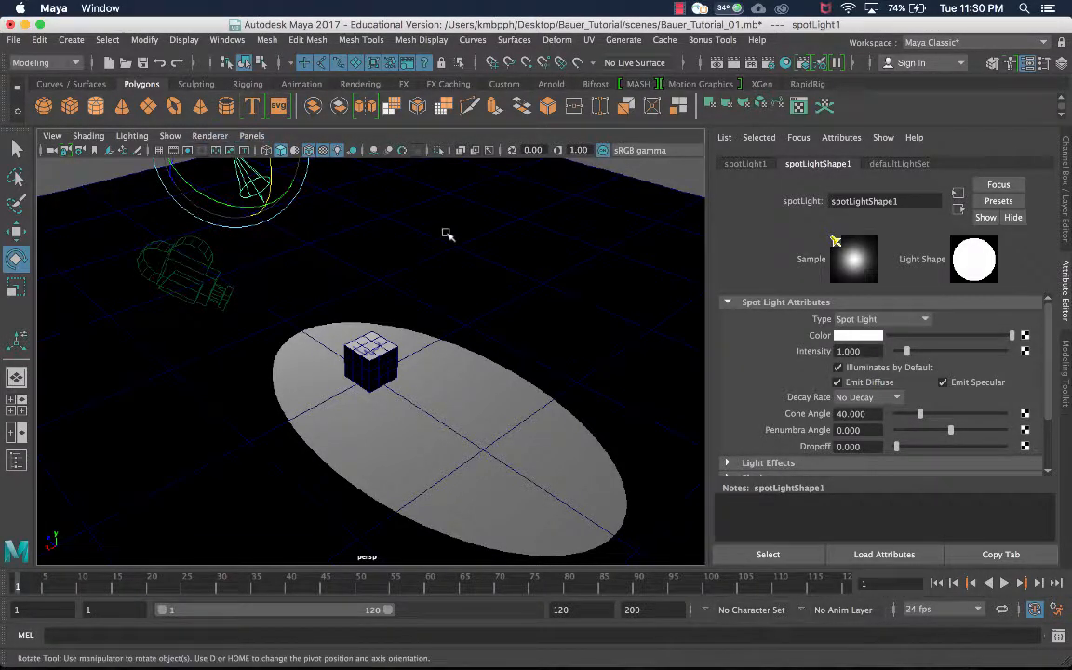
Switch the view back to RenderCam and set the spot light's cone angle to about 41.25
click(254, 137)
mouse_move(298, 150)
click(433, 151)
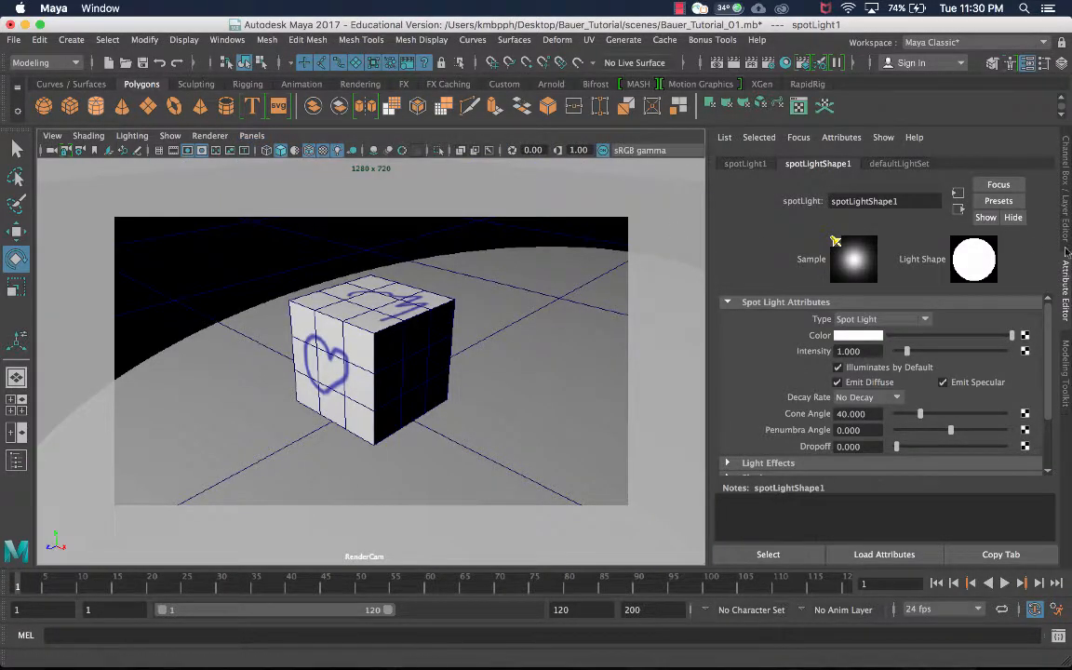
scroll(959, 347, down, 2)
scroll(912, 337, up, 2)
scroll(902, 357, down, 2)
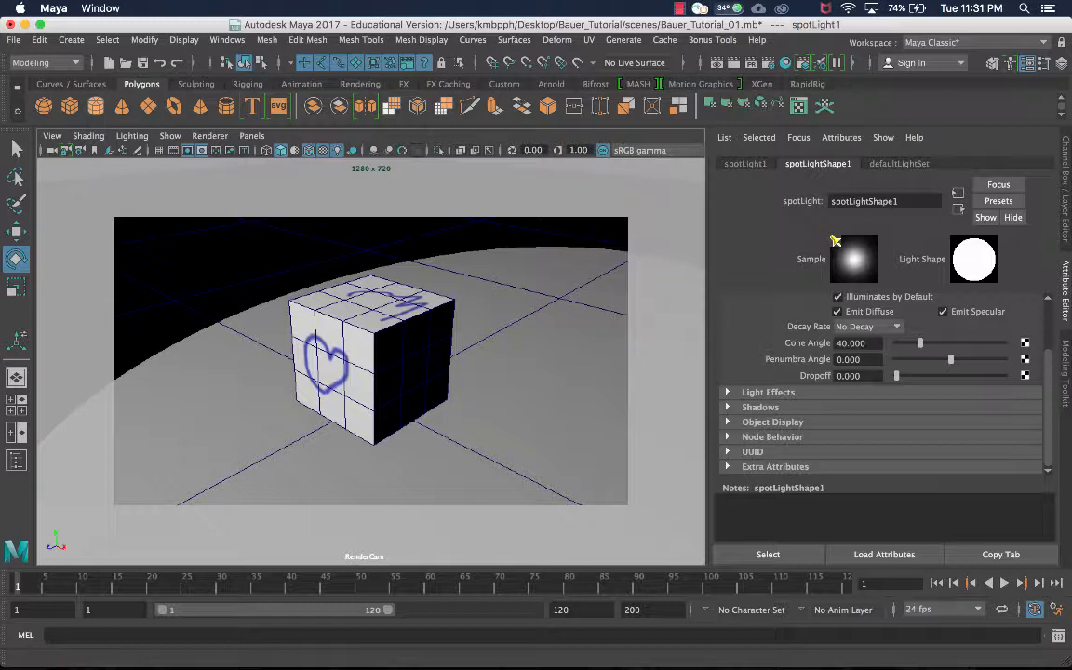
mouse_move(920, 342)
mouse_down()
mouse_move(1003, 344)
mouse_move(898, 351)
mouse_move(934, 353)
mouse_move(921, 351)
mouse_up()
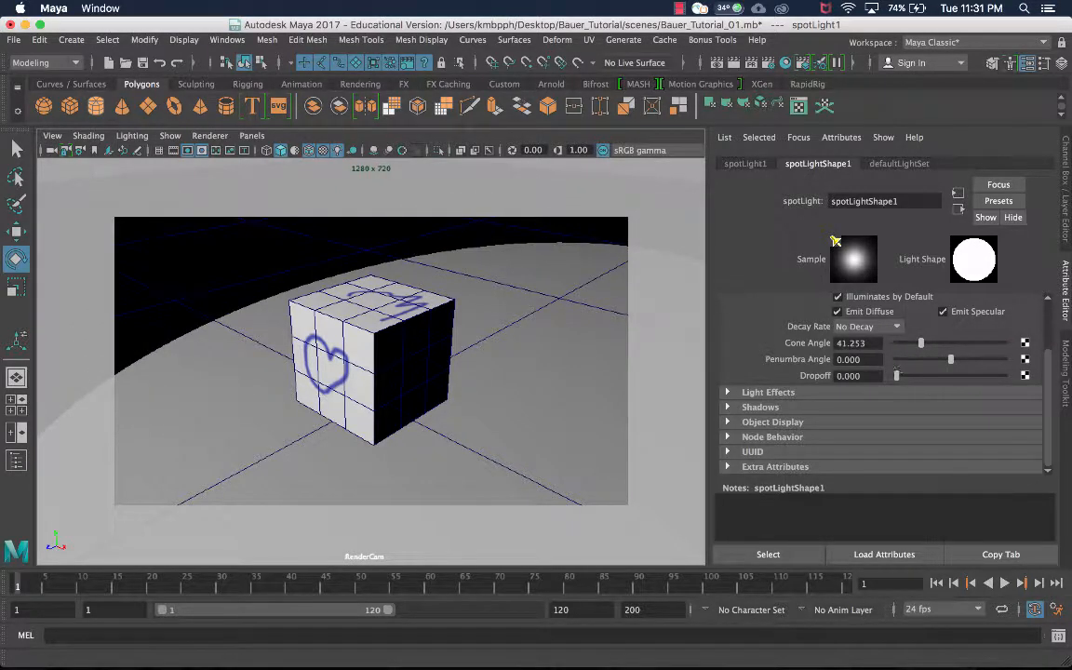
Try the spot light's penumbra angle at 10 and -10, set it to 10, and keep the dropoff at 0
drag(950, 359, 1015, 366)
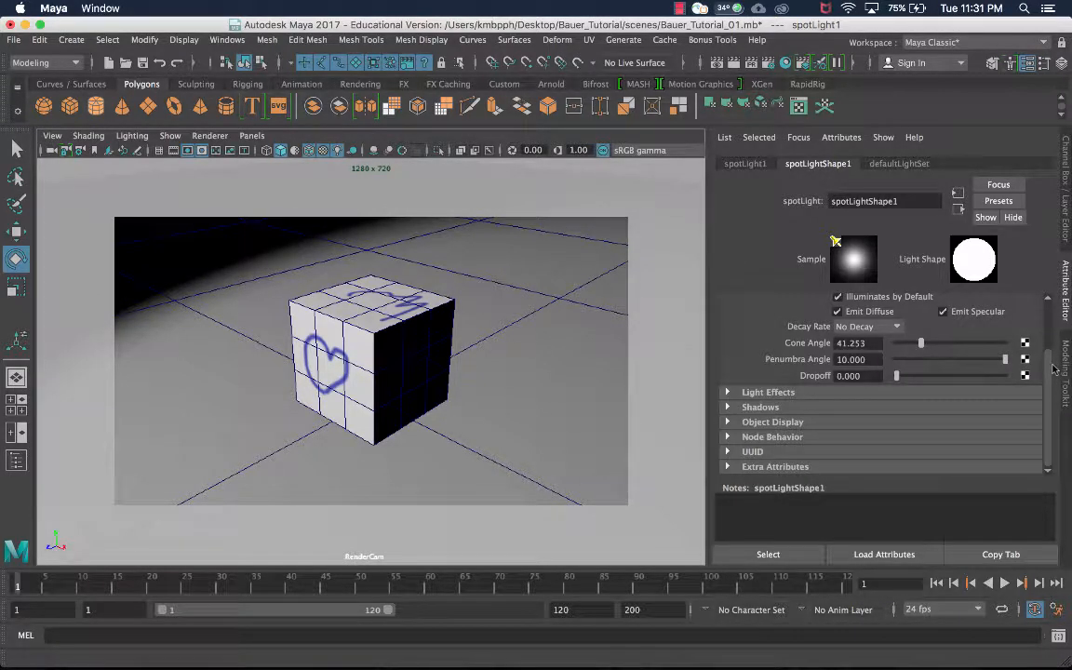
drag(1005, 359, 835, 369)
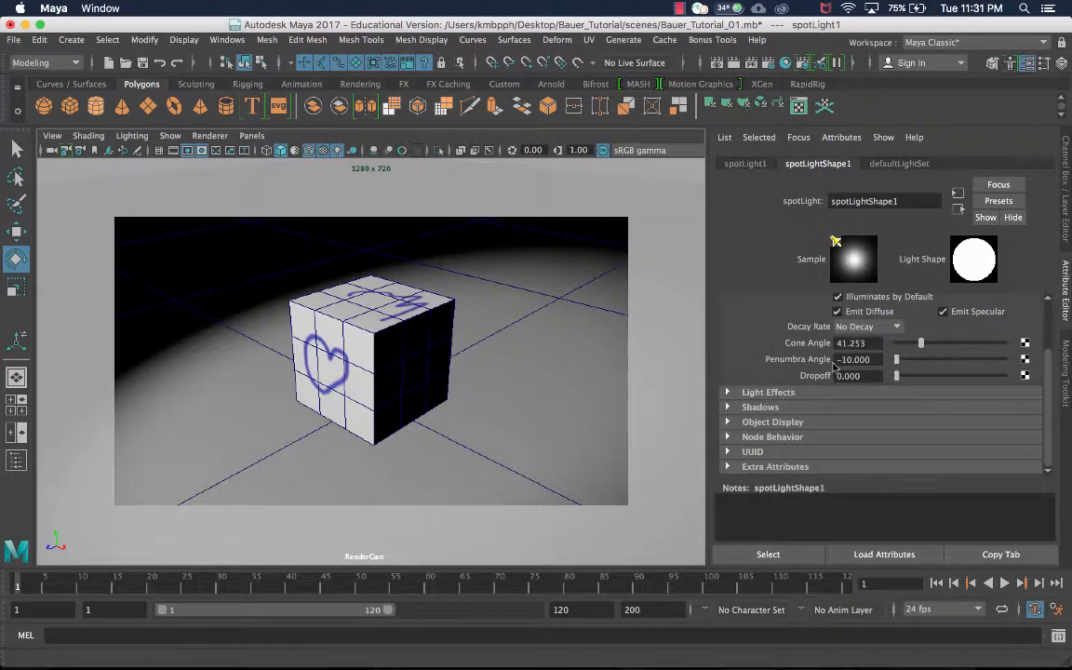
drag(835, 364, 1057, 380)
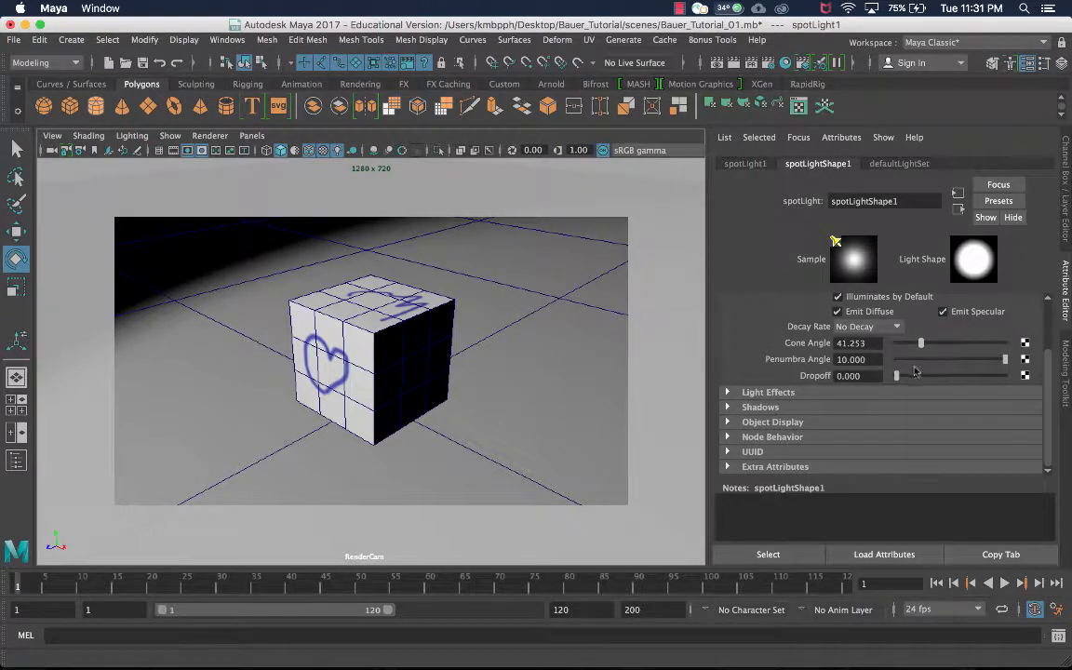
mouse_move(896, 376)
mouse_down()
mouse_move(927, 375)
mouse_move(878, 377)
mouse_up()
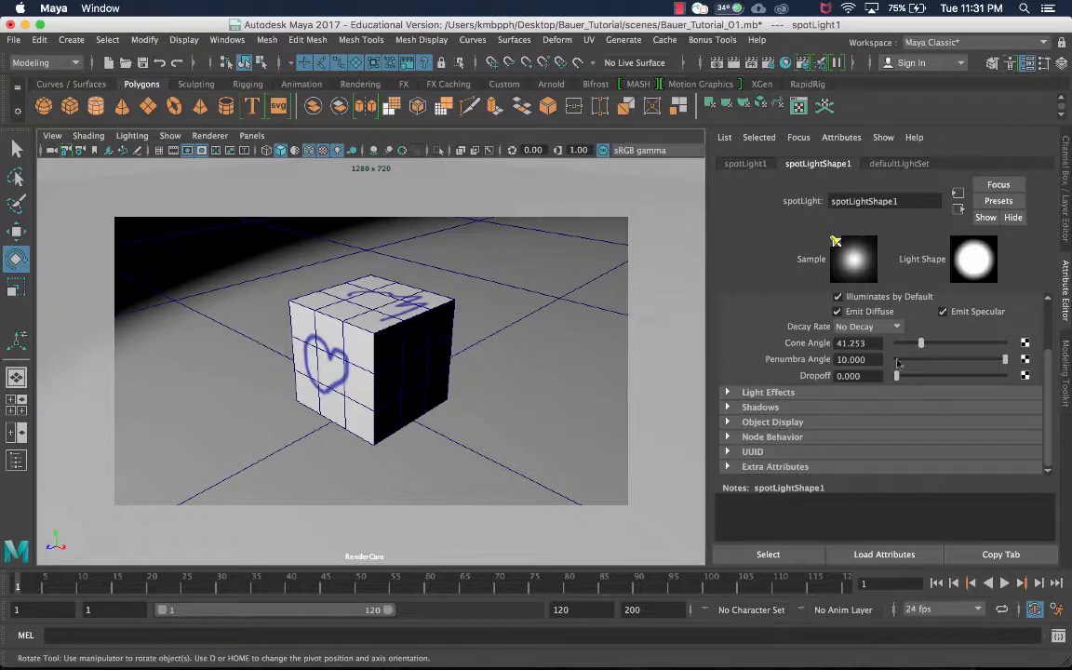
Try the spot light's dropoff at 255 and about 76, then set the dropoff to 75 and the cone angle to 40
drag(897, 376, 1063, 376)
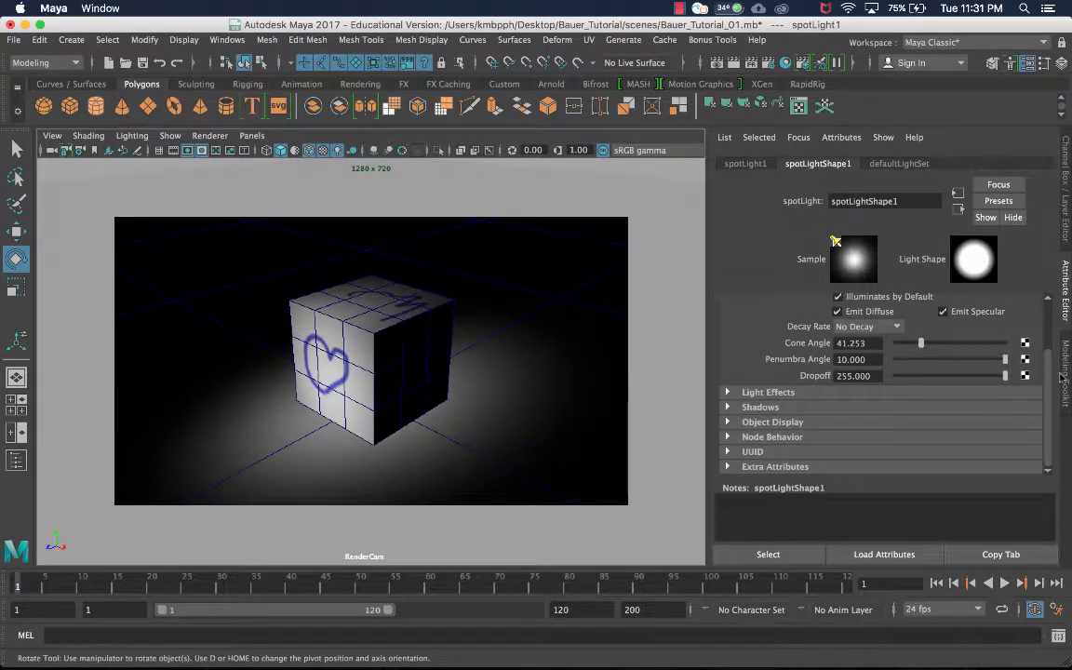
drag(964, 376, 928, 384)
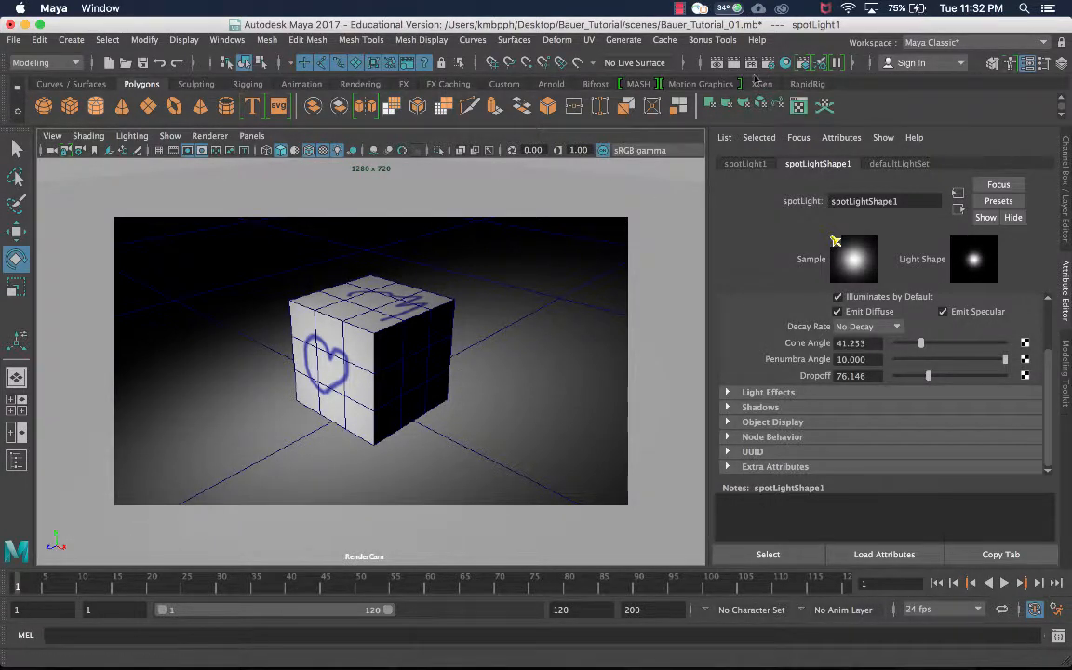
click(851, 376)
text(75)
key(Tab)
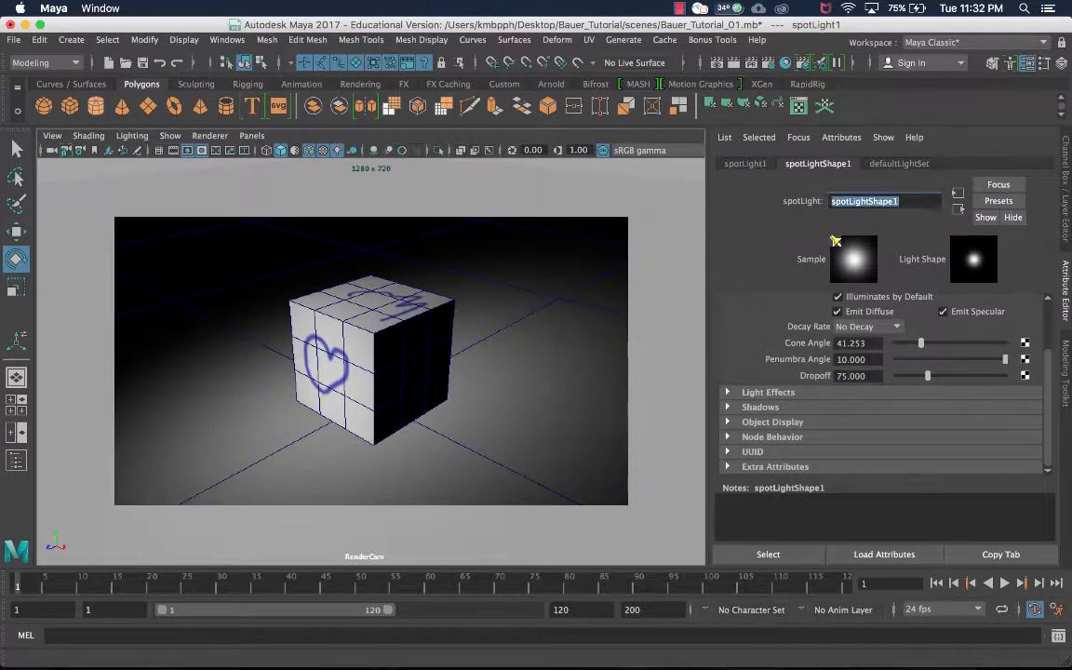
click(850, 342)
text(40)
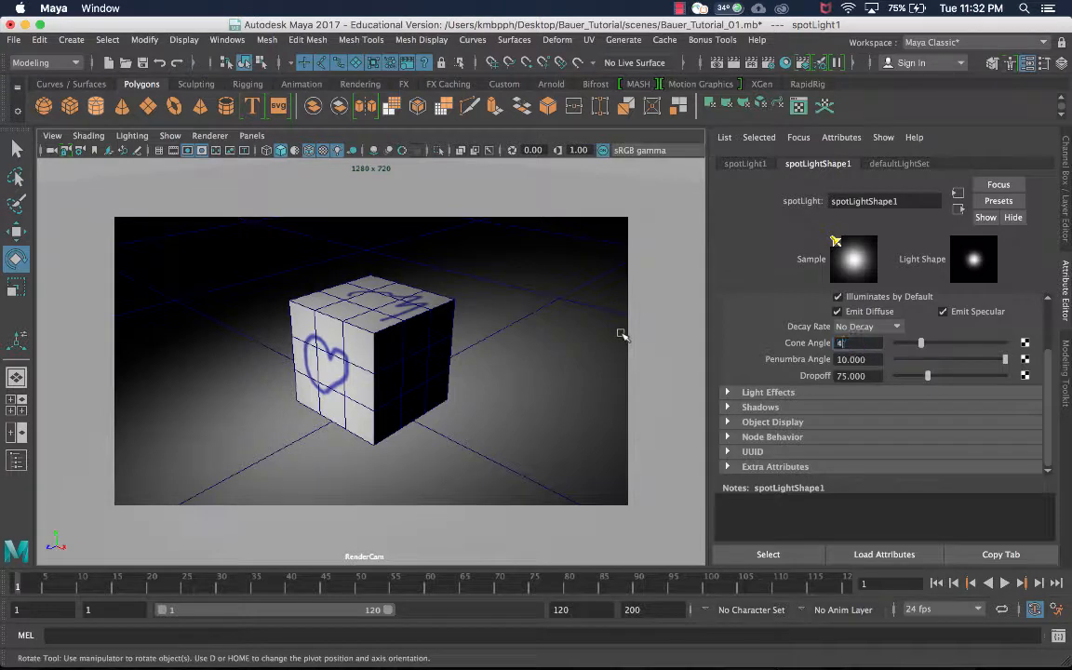
key(Tab)
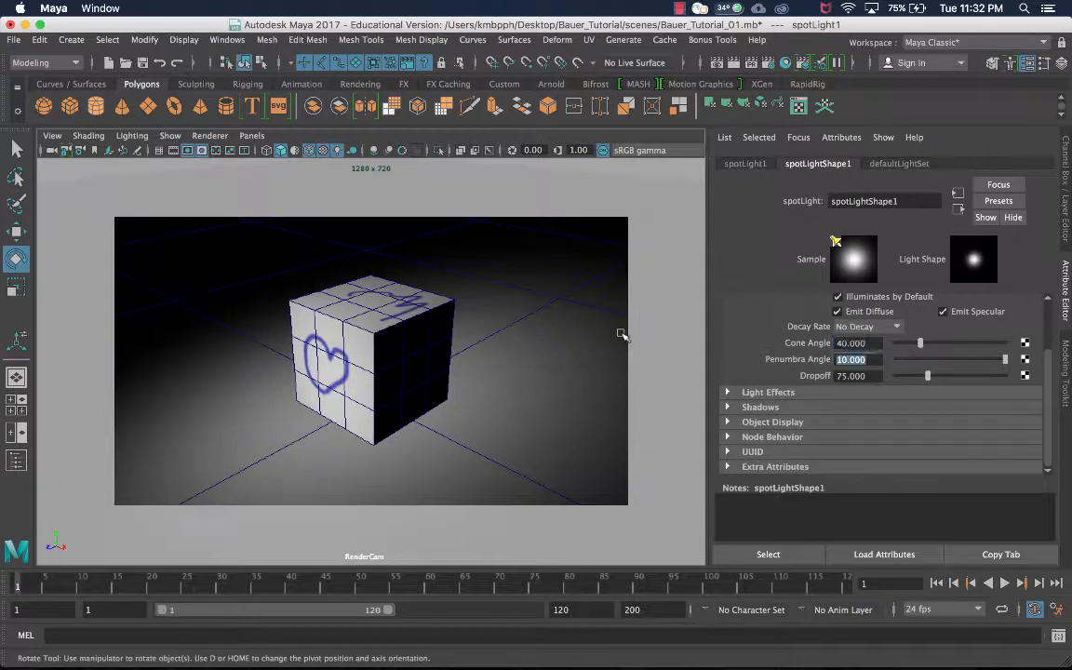
Render the cube through RenderCam, keep the image, and compare it with the stored renders of the other light types
click(733, 65)
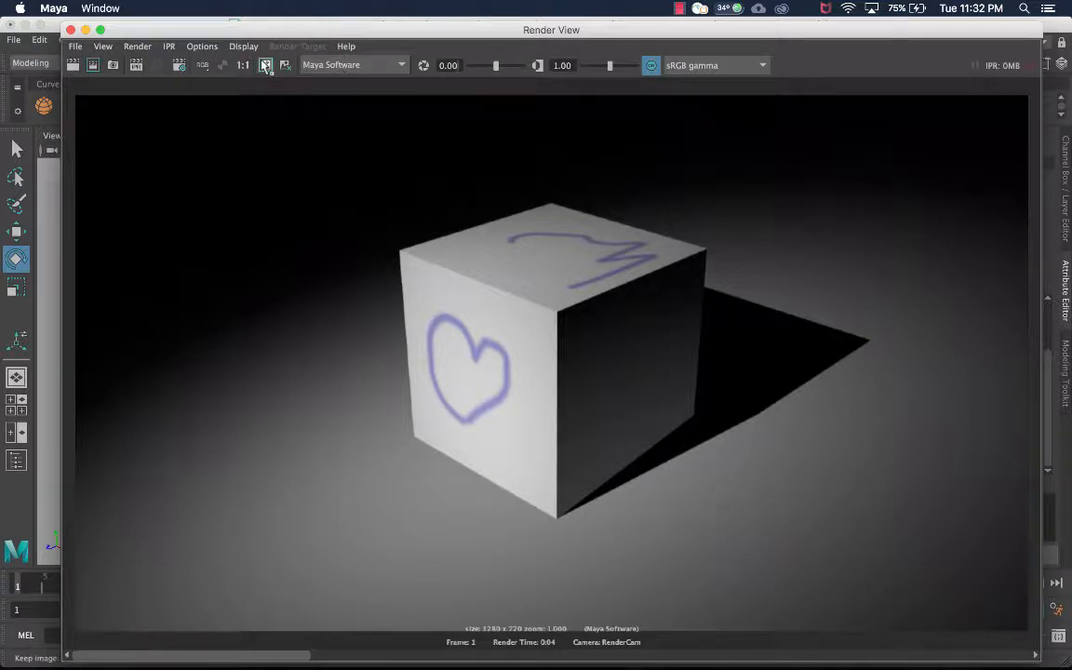
mouse_move(254, 655)
mouse_down()
mouse_move(405, 655)
mouse_move(905, 608)
mouse_move(880, 542)
mouse_move(887, 611)
mouse_move(1067, 621)
mouse_up()
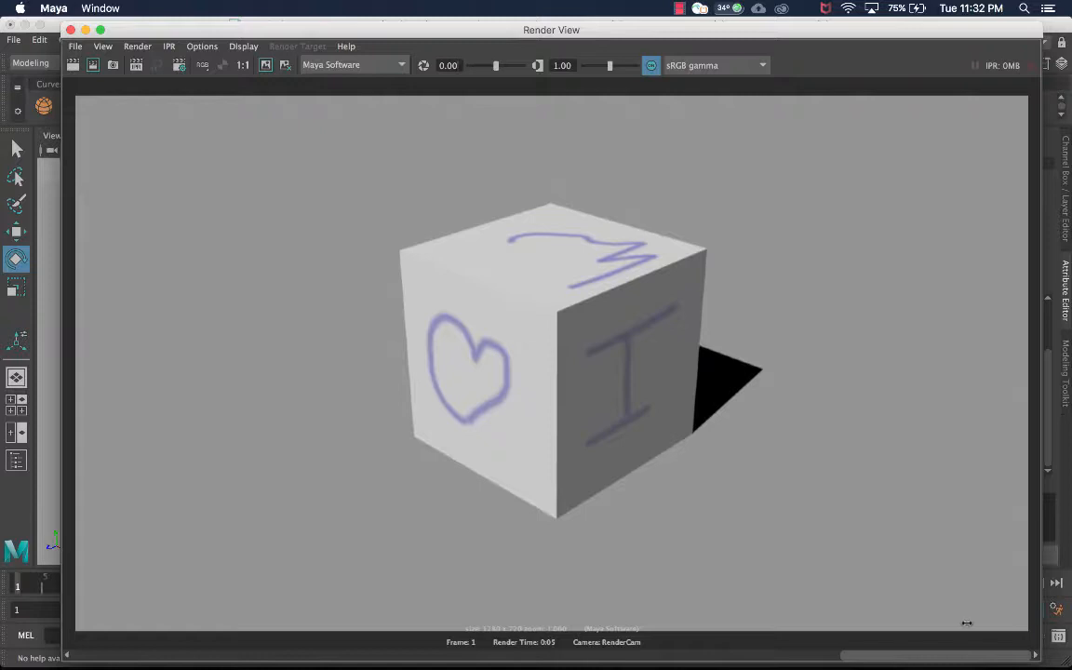
drag(975, 623, 848, 622)
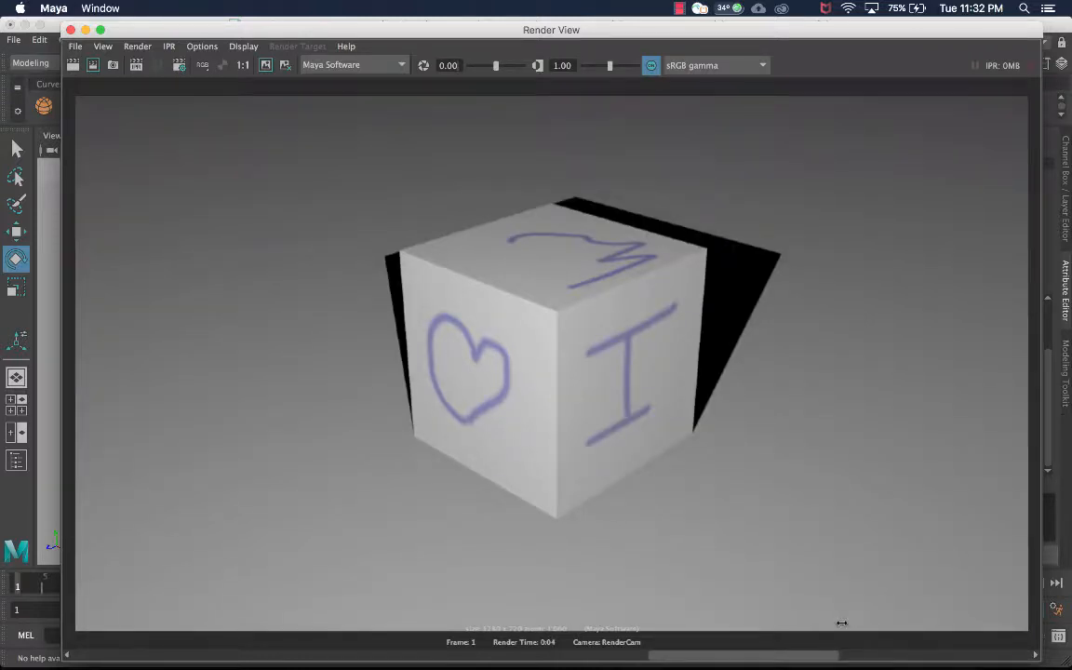
drag(837, 623, 550, 632)
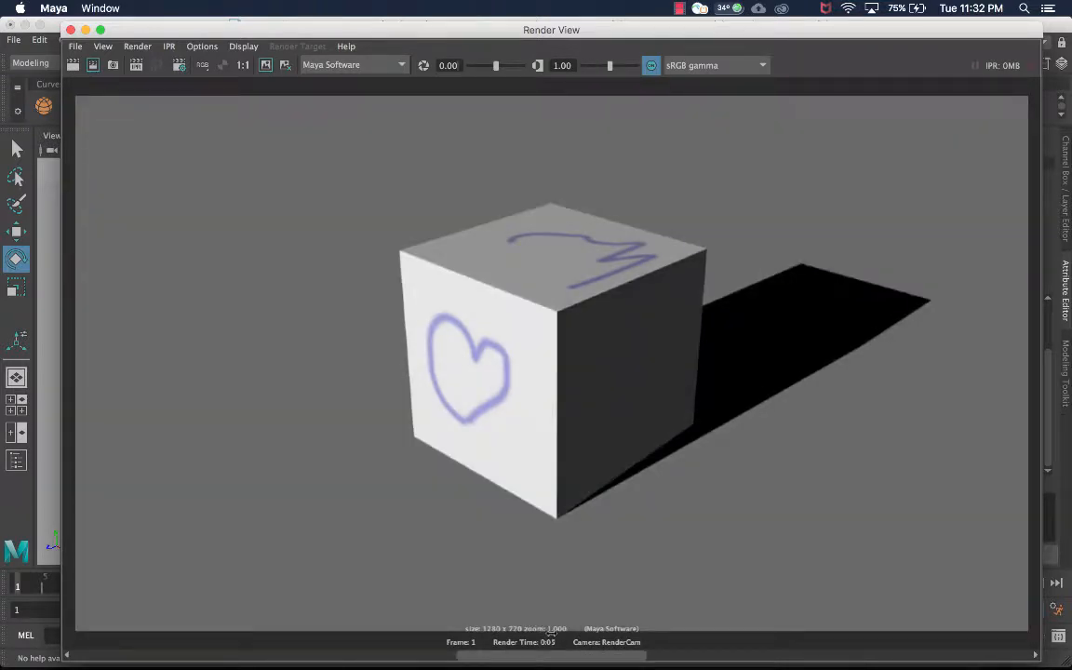
drag(552, 631, 234, 621)
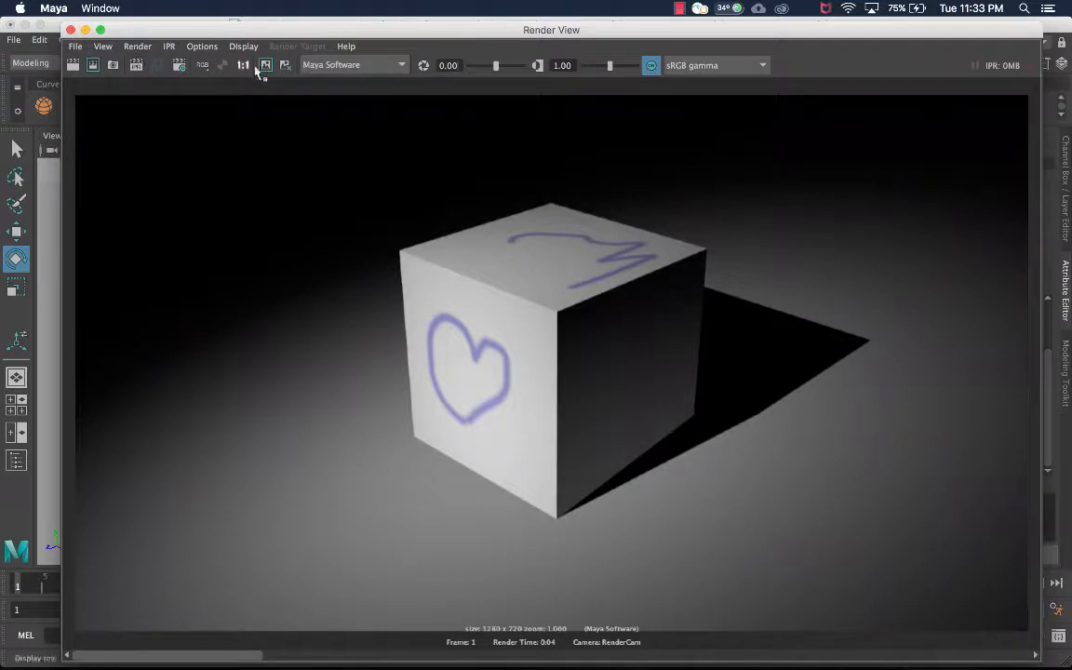
click(70, 30)
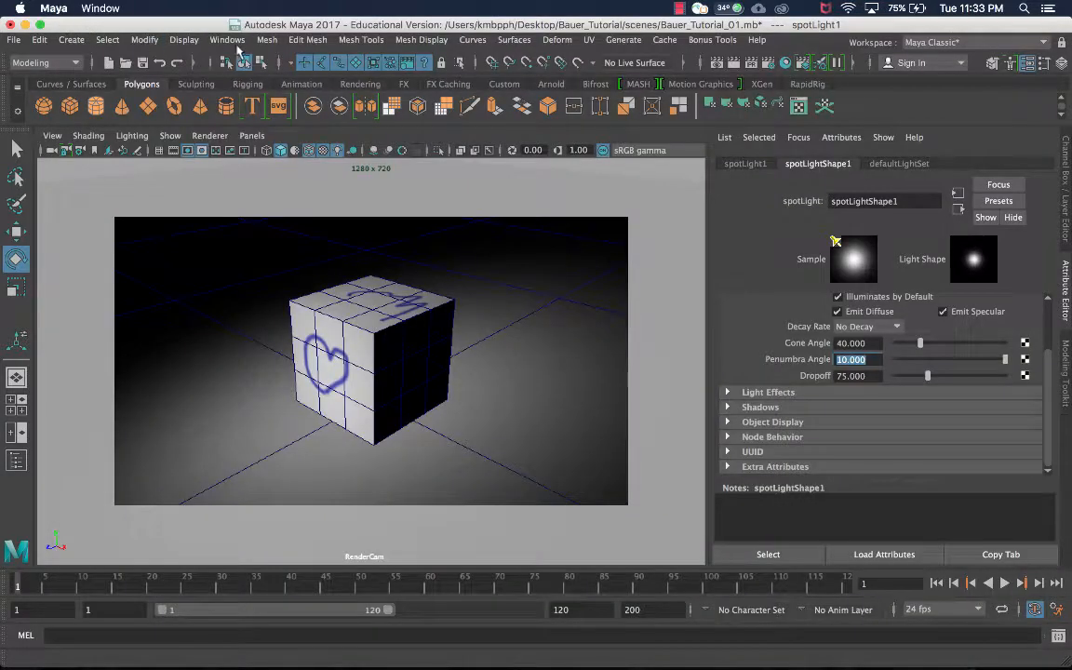
Turn on depth map shadows for the spot light, render the cube, and keep the image
click(727, 406)
scroll(773, 401, down, 2)
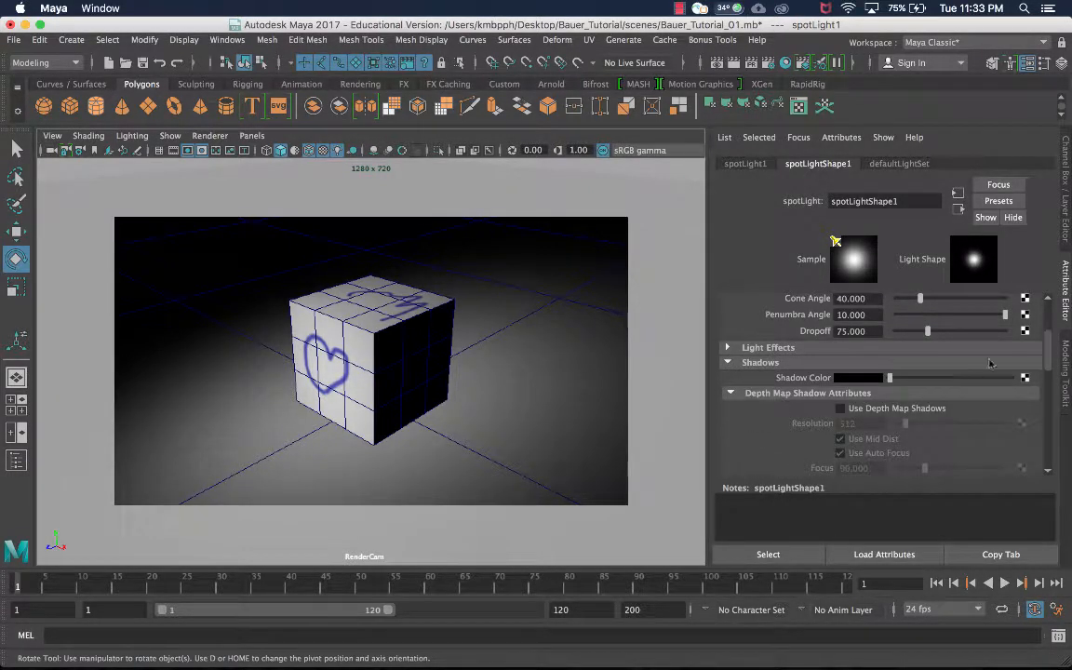
mouse_move(1048, 345)
mouse_down()
mouse_move(1046, 386)
mouse_move(1041, 351)
mouse_up()
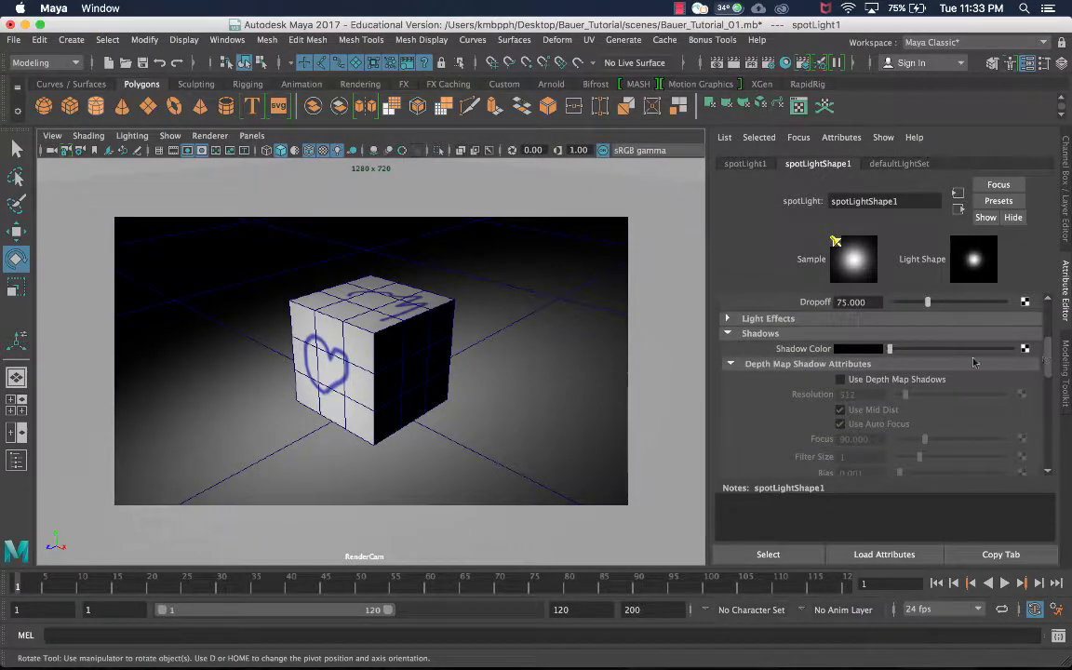
click(864, 378)
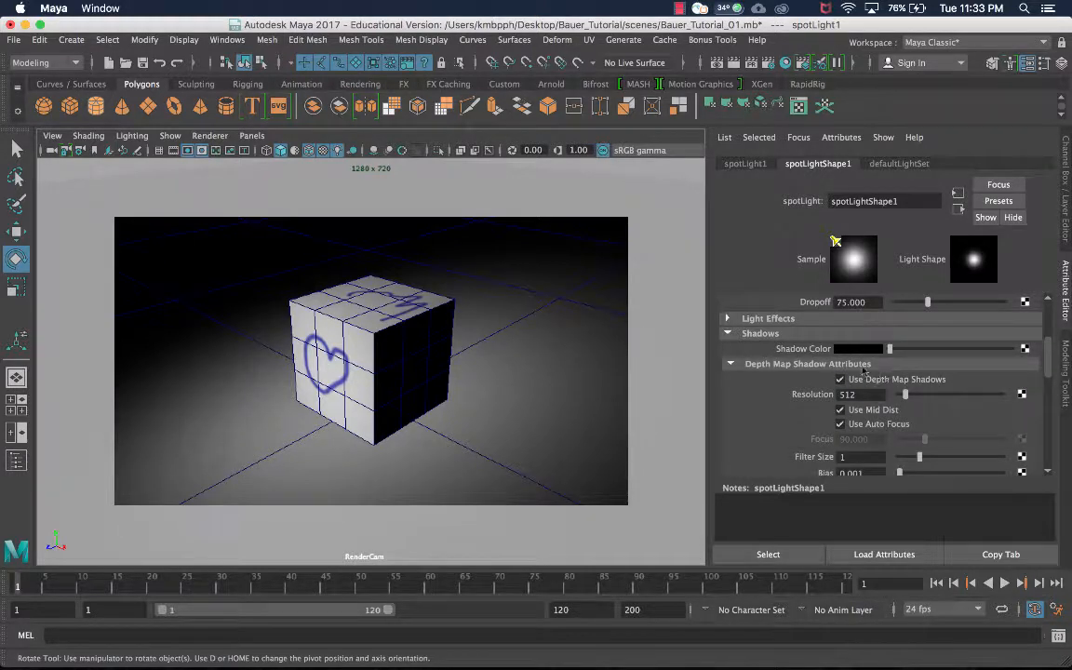
scroll(856, 383, down, 2)
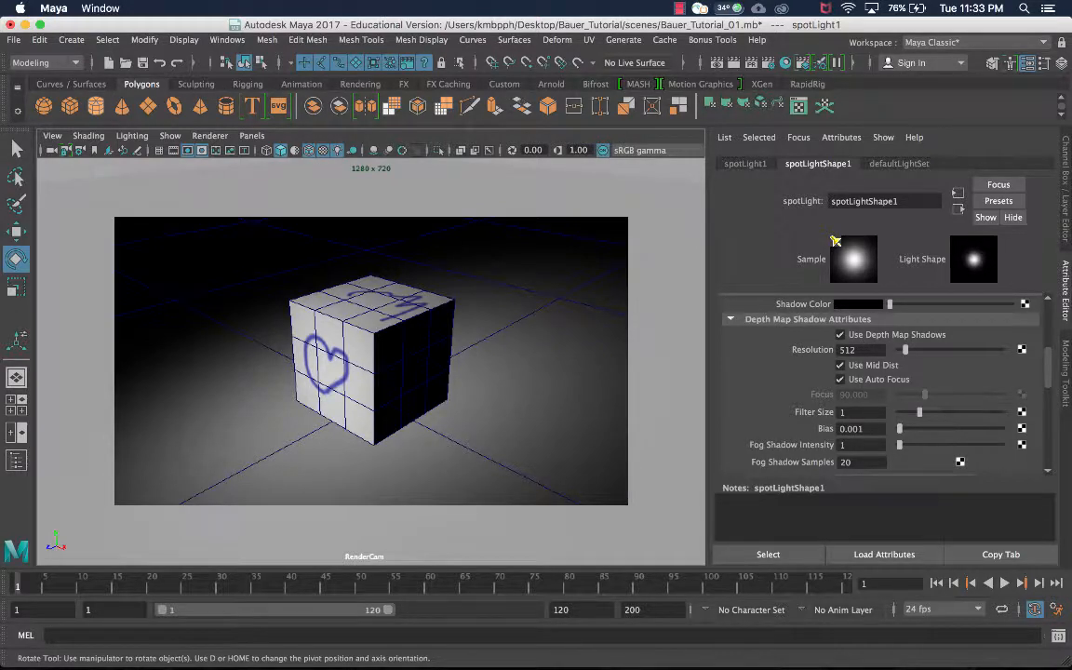
click(735, 64)
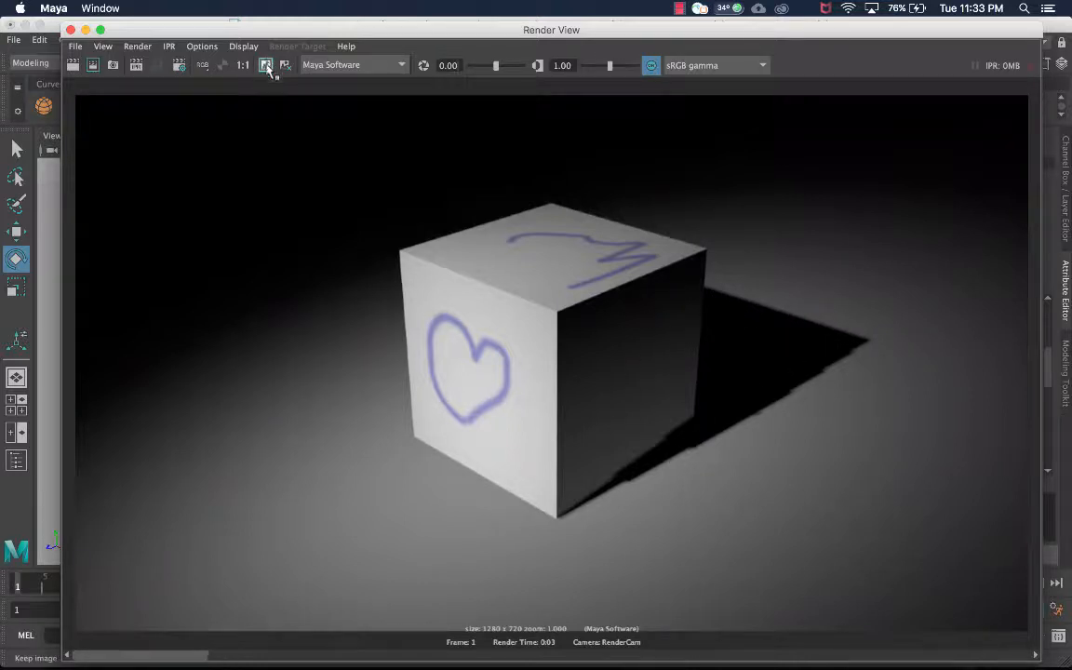
click(70, 30)
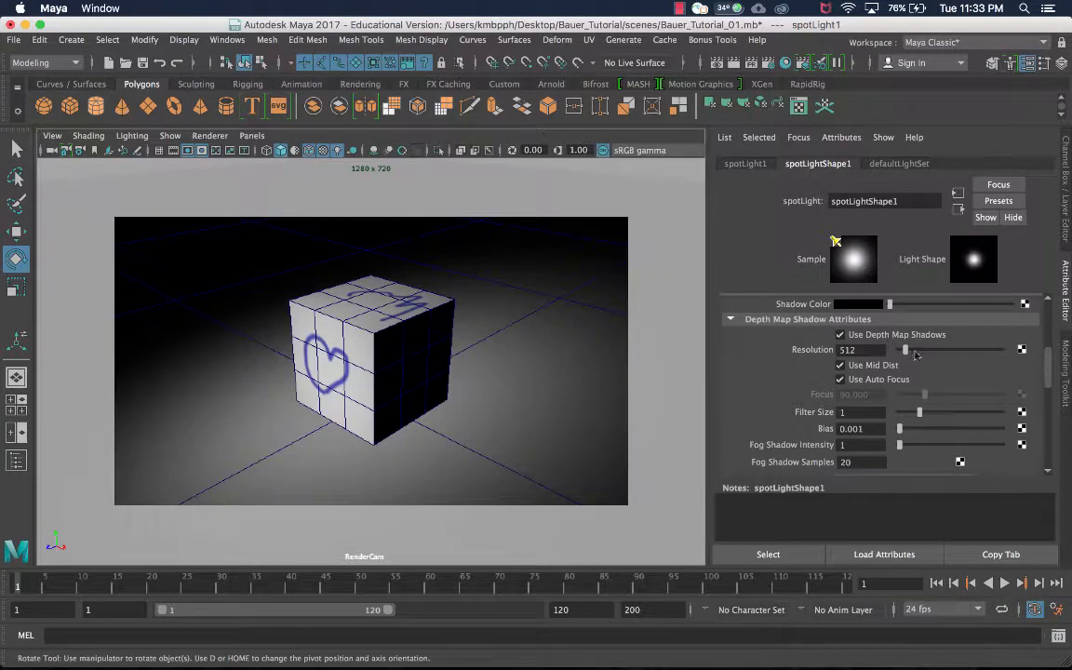
Set the spot light's depth map shadow resolution to 1024 and render the cube again
click(877, 352)
text(1)
key(BackSpace)
text(24)
key(Tab)
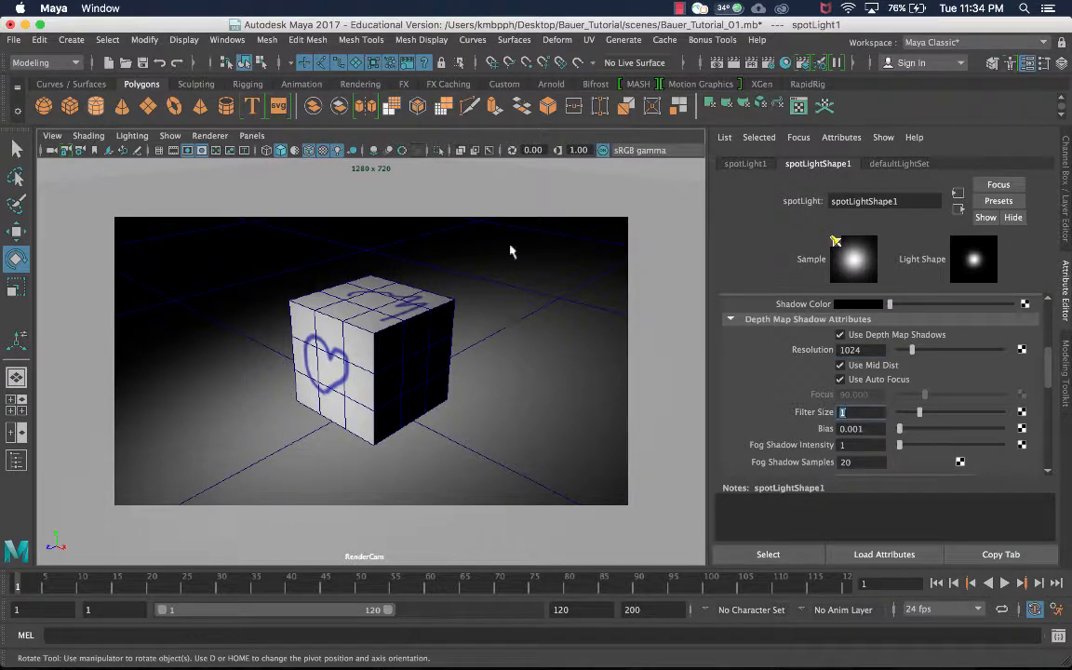
click(732, 62)
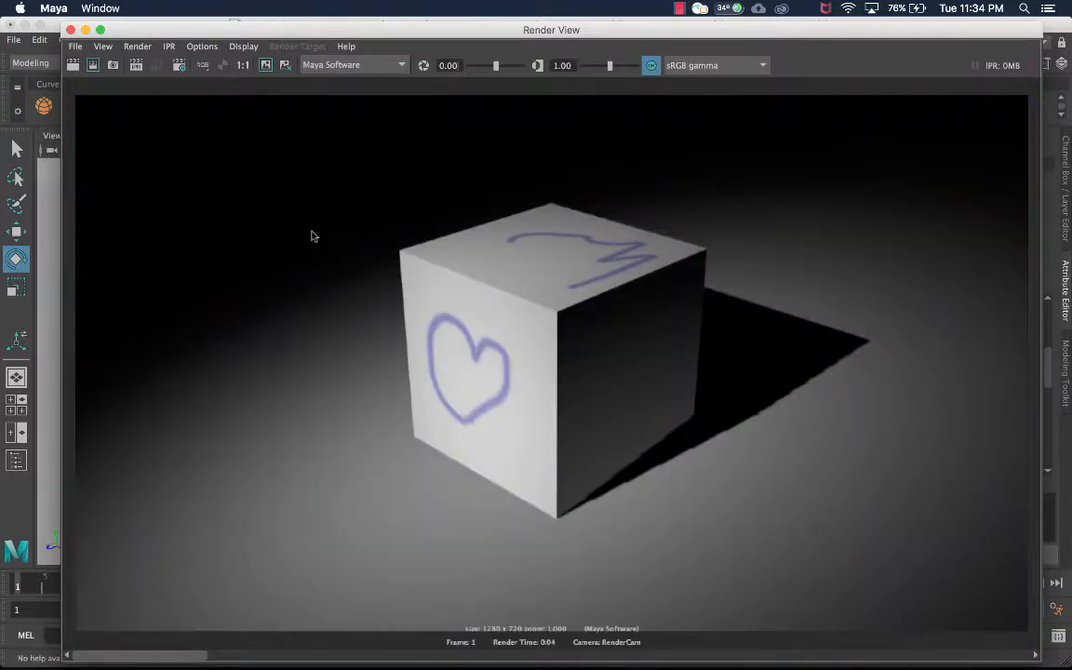
Keep the 1024-resolution render and compare its shadow edges with the previously stored images
click(267, 65)
drag(185, 664, 129, 654)
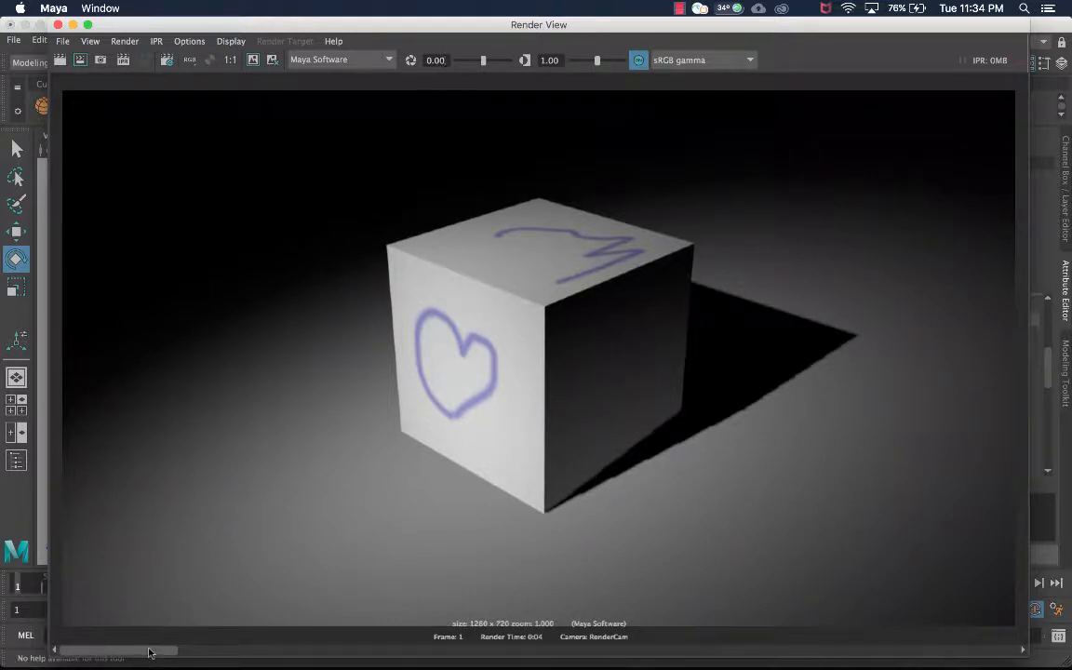
click(288, 648)
click(352, 647)
click(247, 644)
click(248, 644)
click(58, 24)
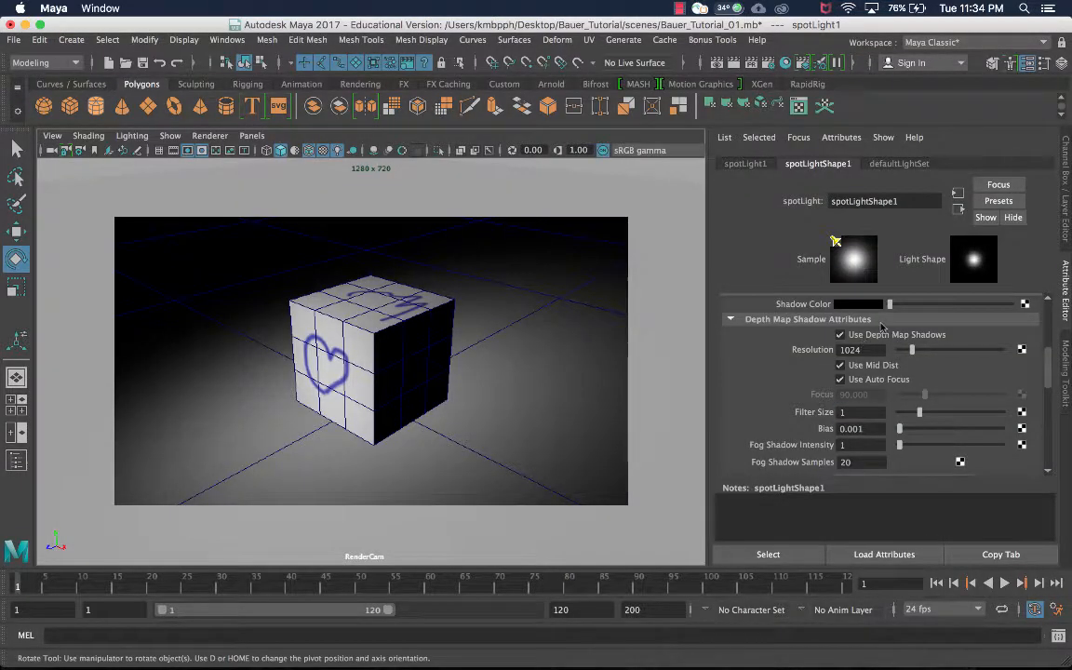
Set the depth map shadow filter size to 3, render the cube, and compare the kept image with the earlier render
scroll(803, 322, down, 2)
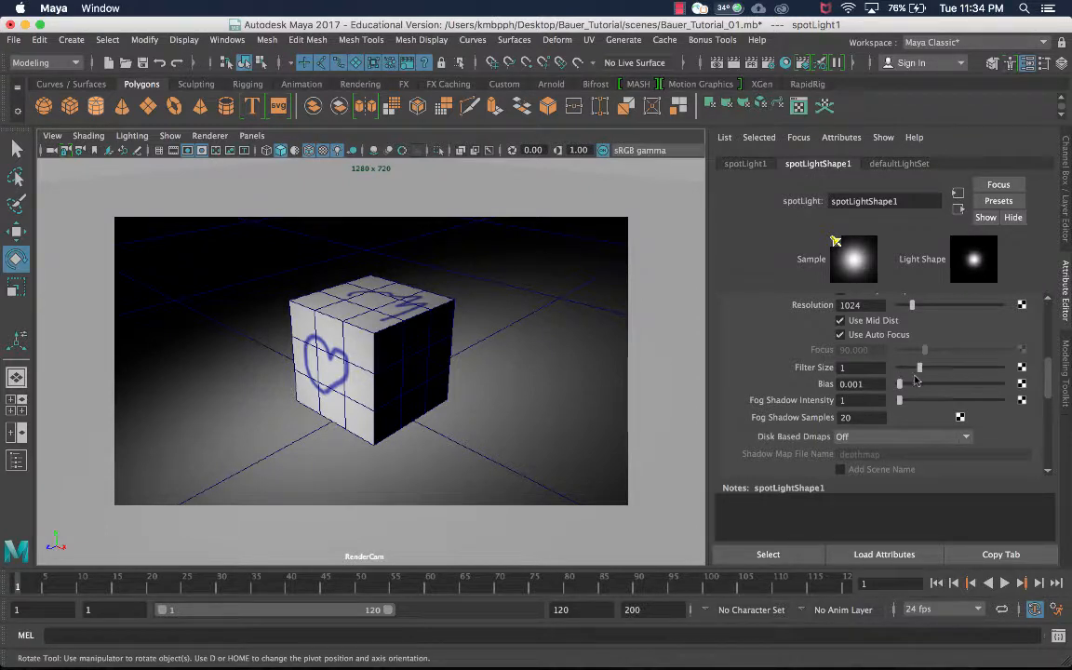
drag(926, 372, 967, 373)
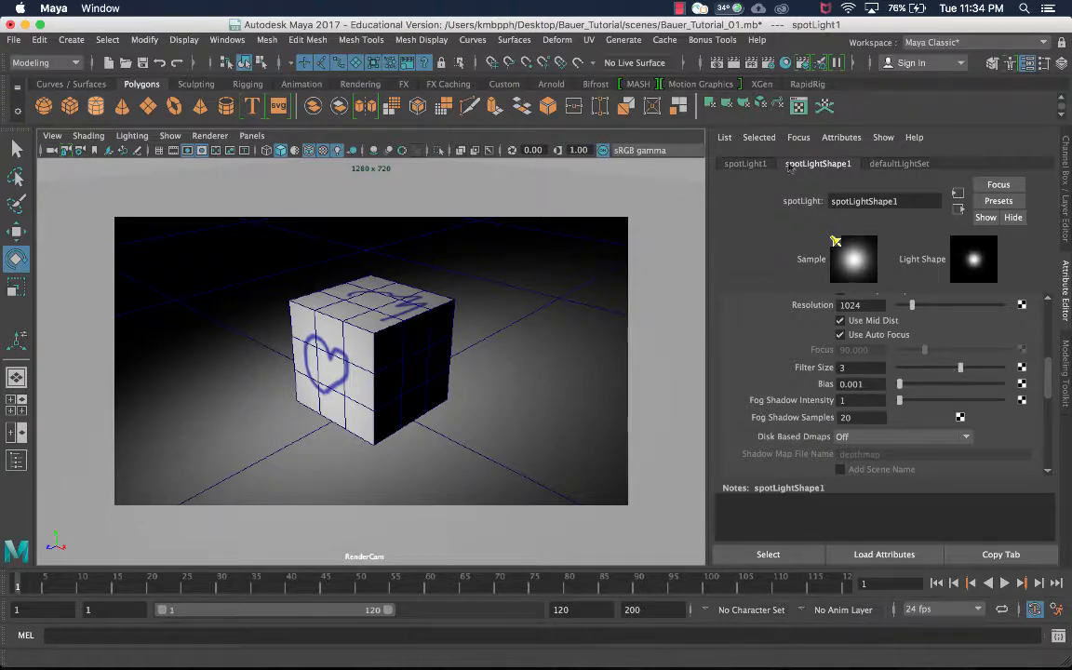
click(718, 63)
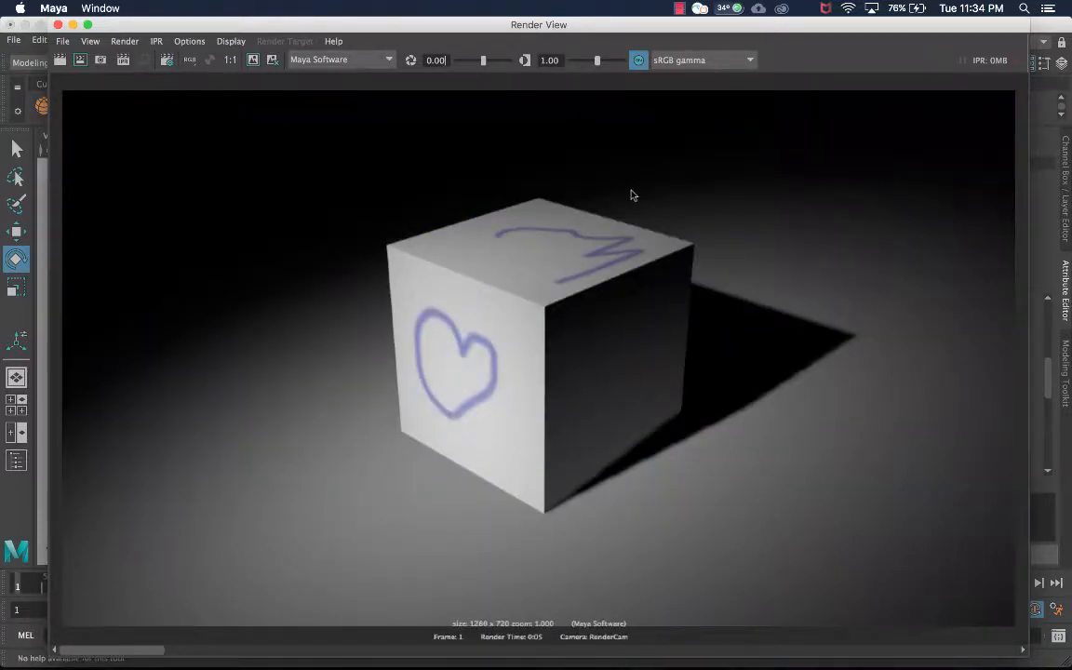
click(254, 61)
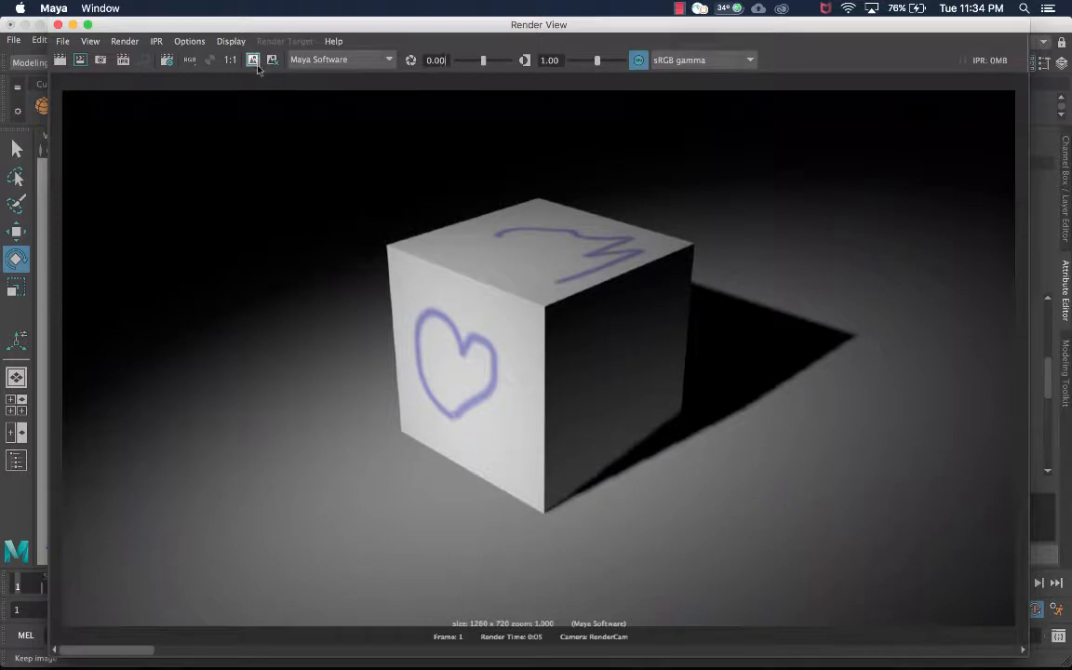
mouse_move(145, 655)
mouse_down()
mouse_move(391, 650)
mouse_move(163, 649)
mouse_move(340, 630)
mouse_move(93, 635)
mouse_up()
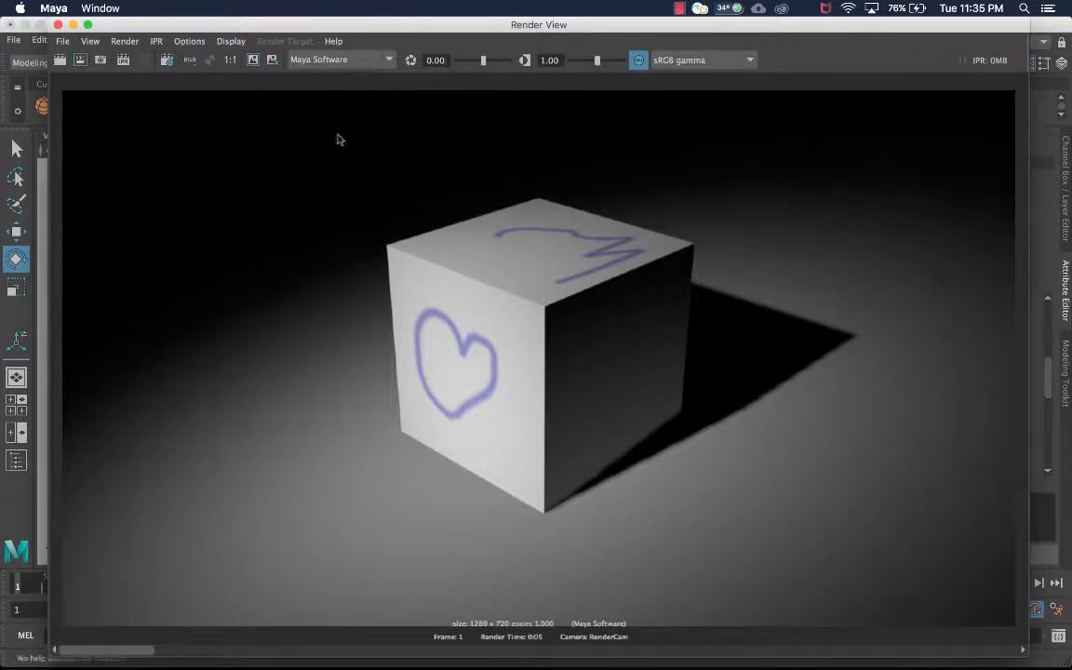
click(58, 25)
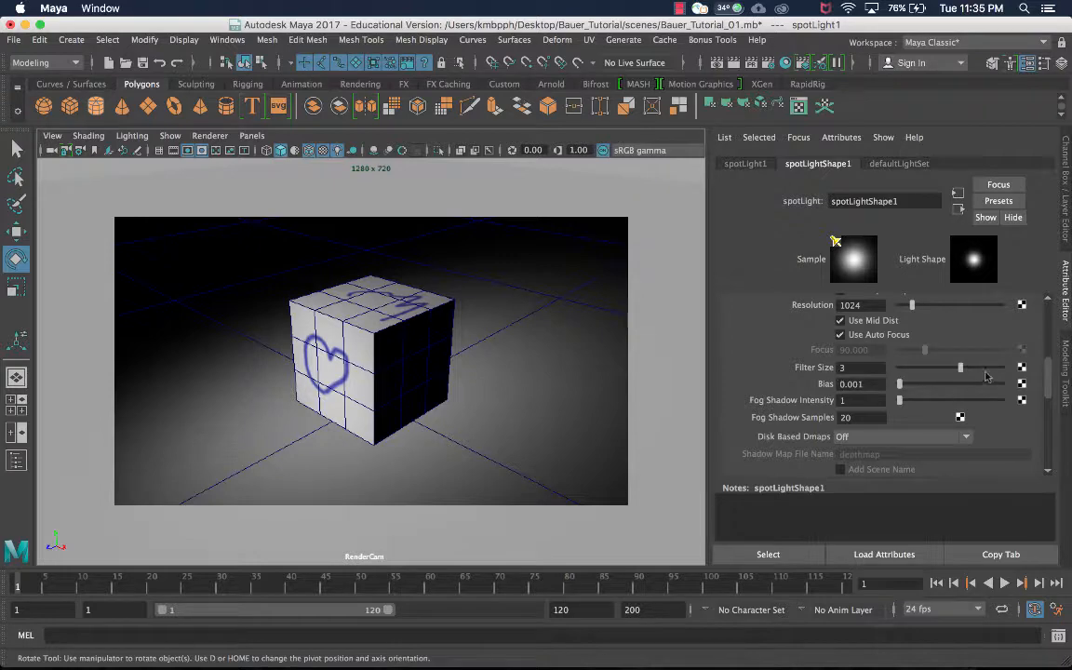
Raise the depth map shadow filter size to 5, render the cube, and compare the shadow softness with the stored renders
drag(960, 368, 1004, 369)
click(732, 62)
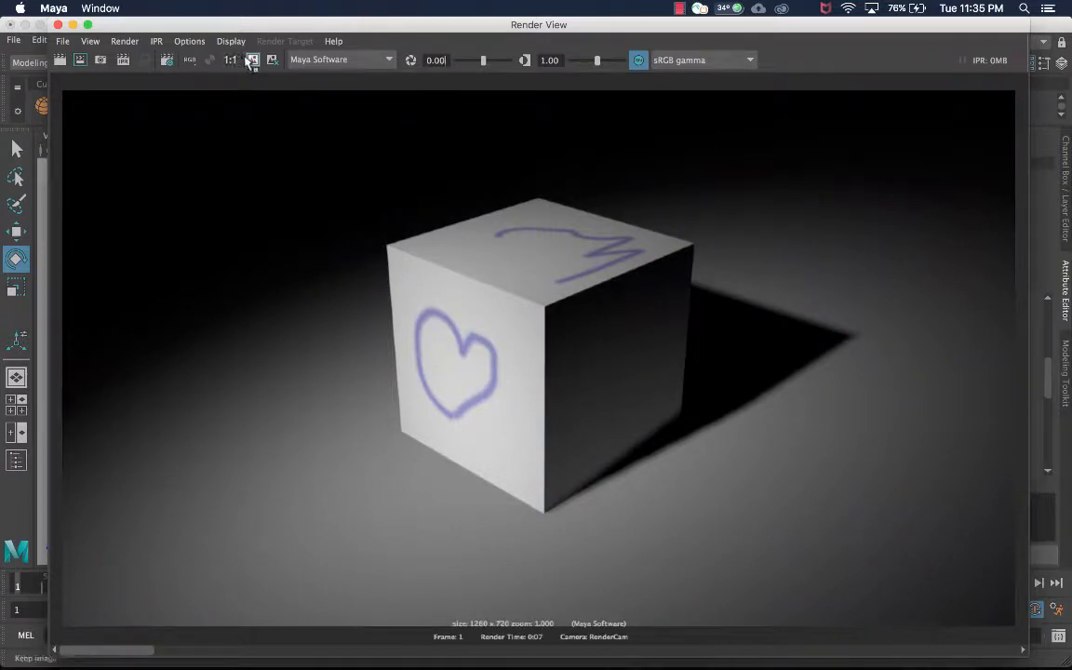
mouse_move(177, 654)
mouse_down()
mouse_move(419, 653)
mouse_move(136, 657)
mouse_move(560, 657)
mouse_move(191, 651)
mouse_up()
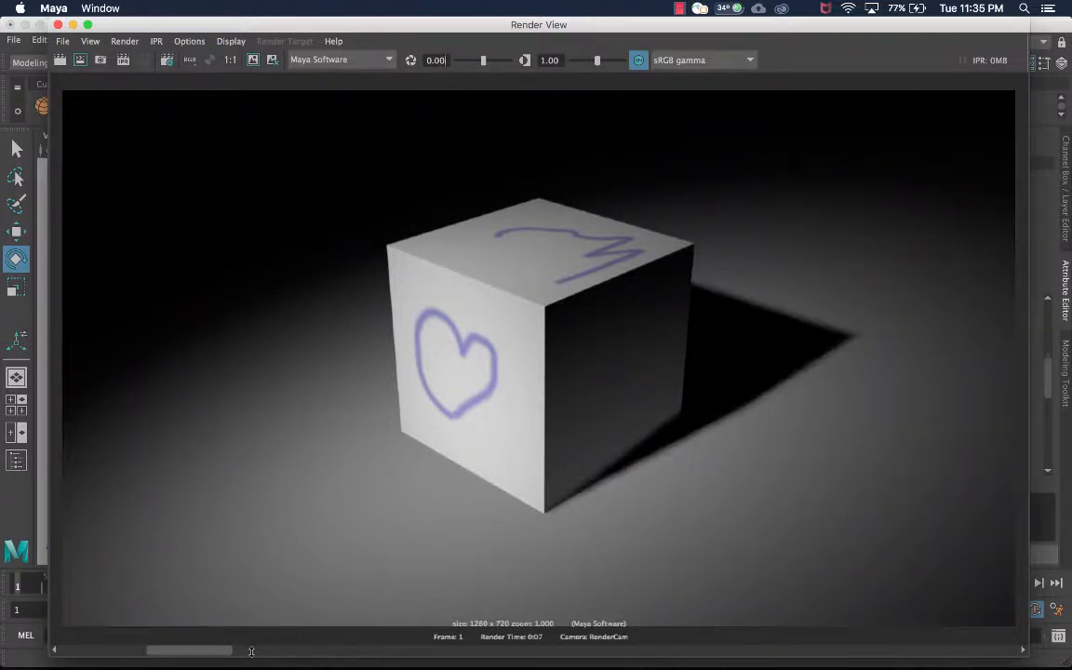
click(277, 651)
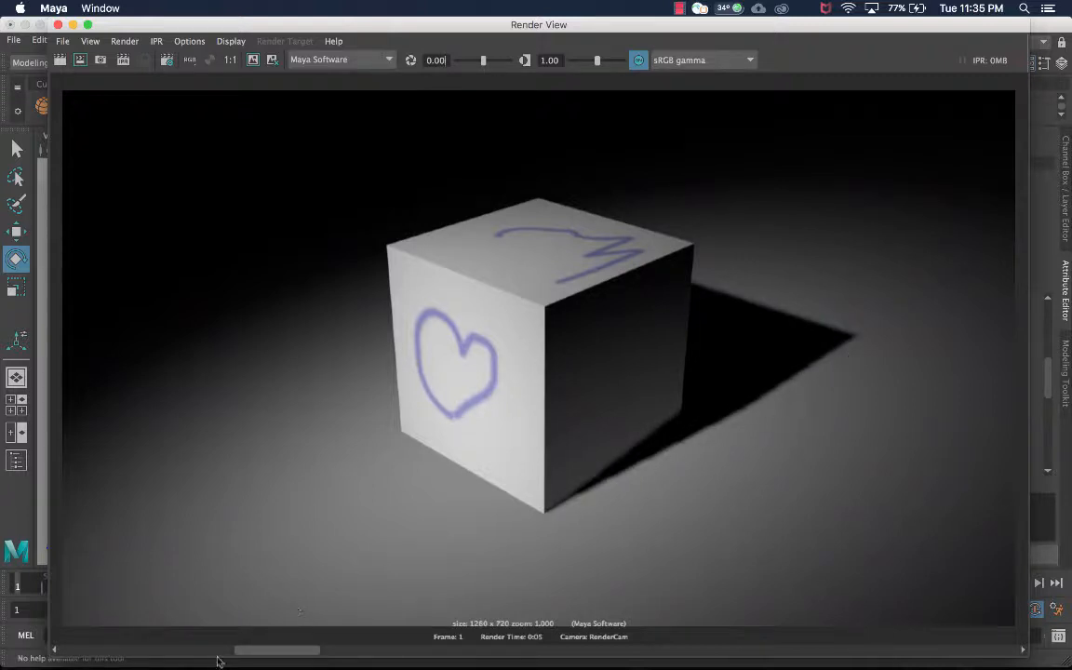
drag(265, 651, 102, 650)
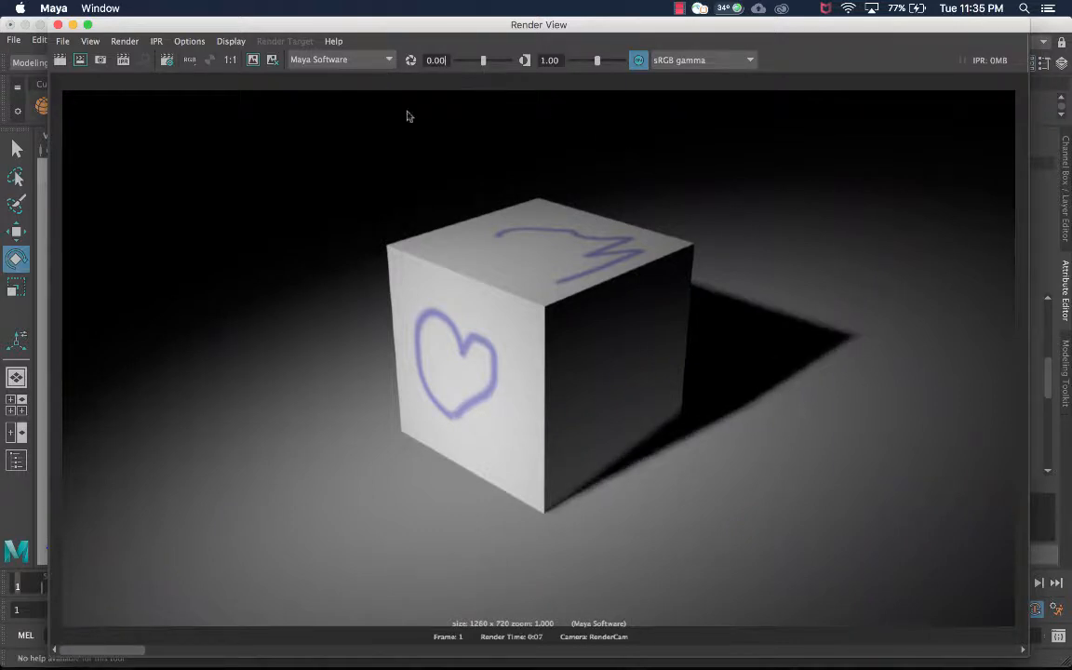
click(57, 24)
Set the depth map shadow bias to 0.5 and render the cube to check its shadow
drag(877, 382, 815, 388)
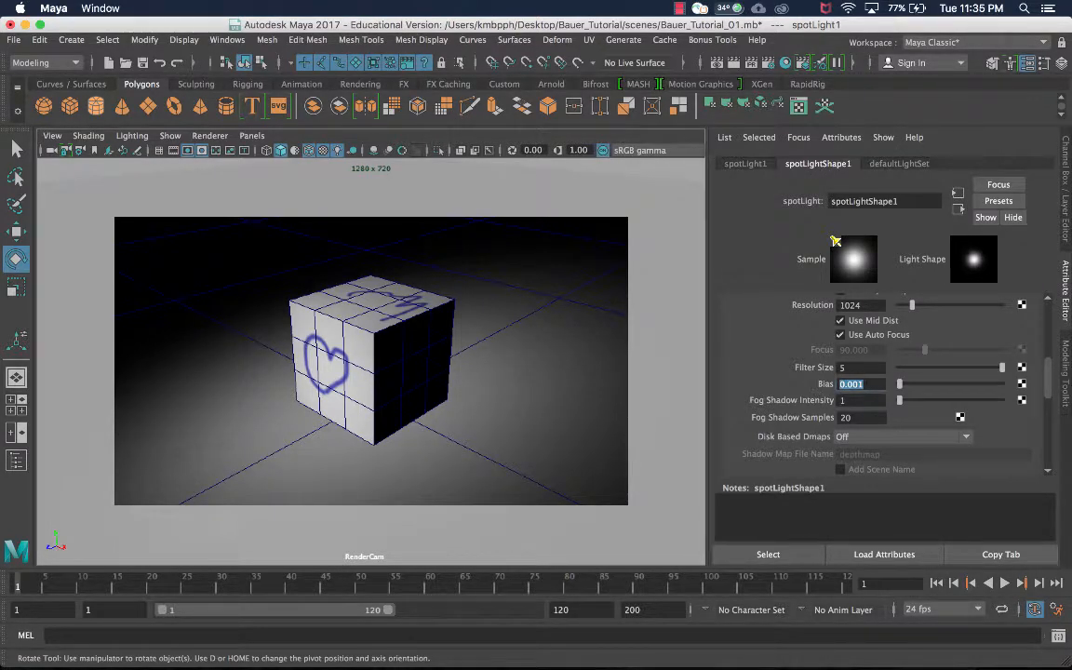
text(.5)
key(Tab)
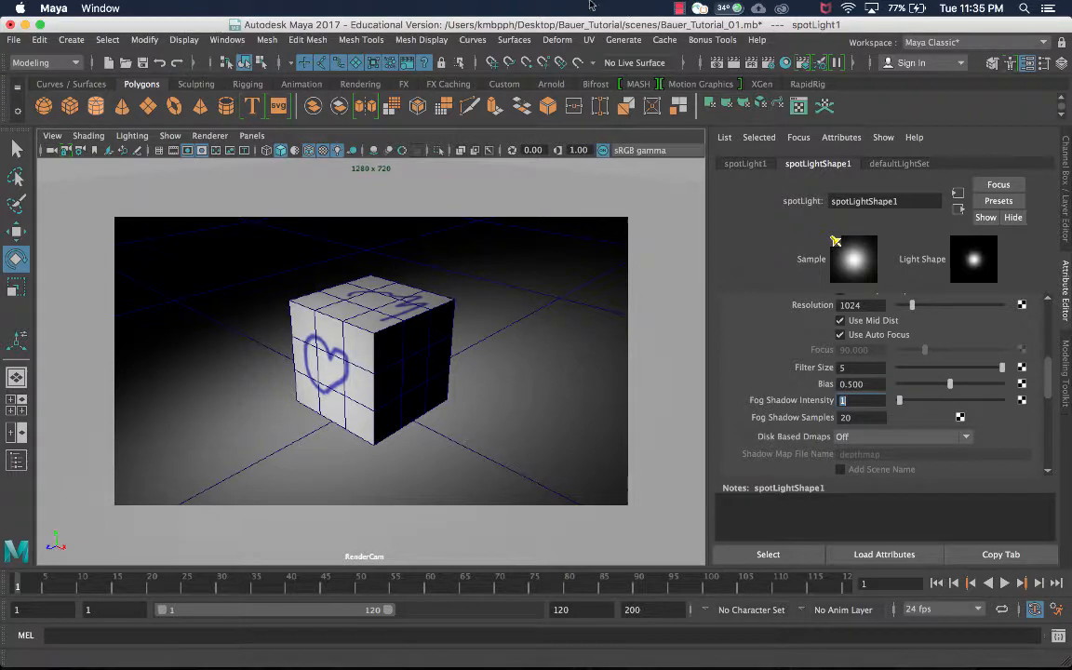
click(735, 63)
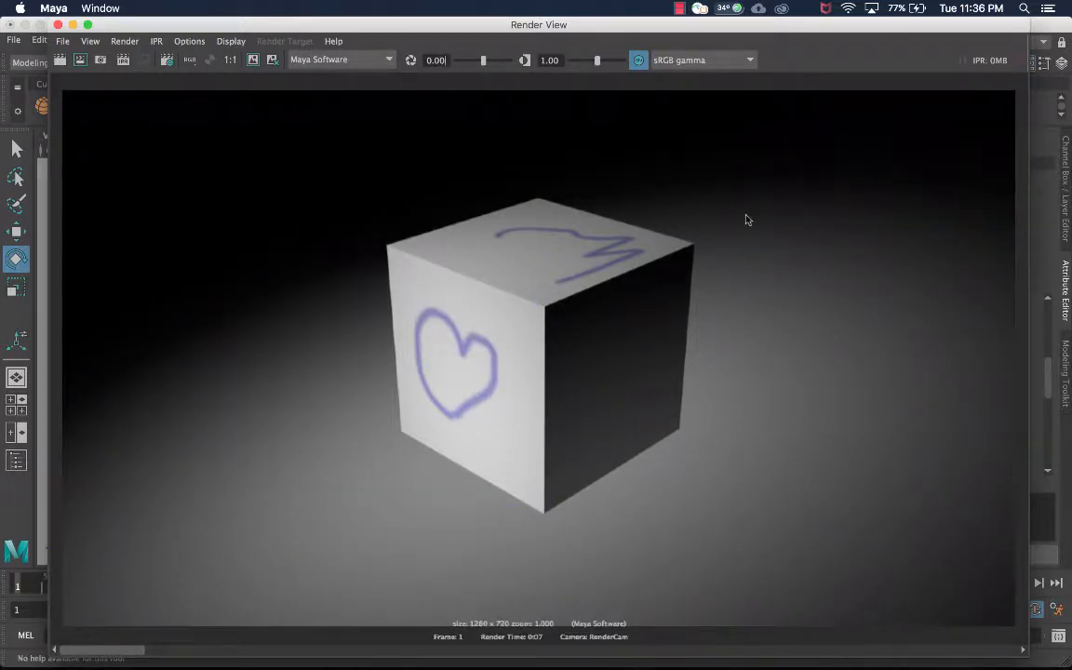
click(59, 26)
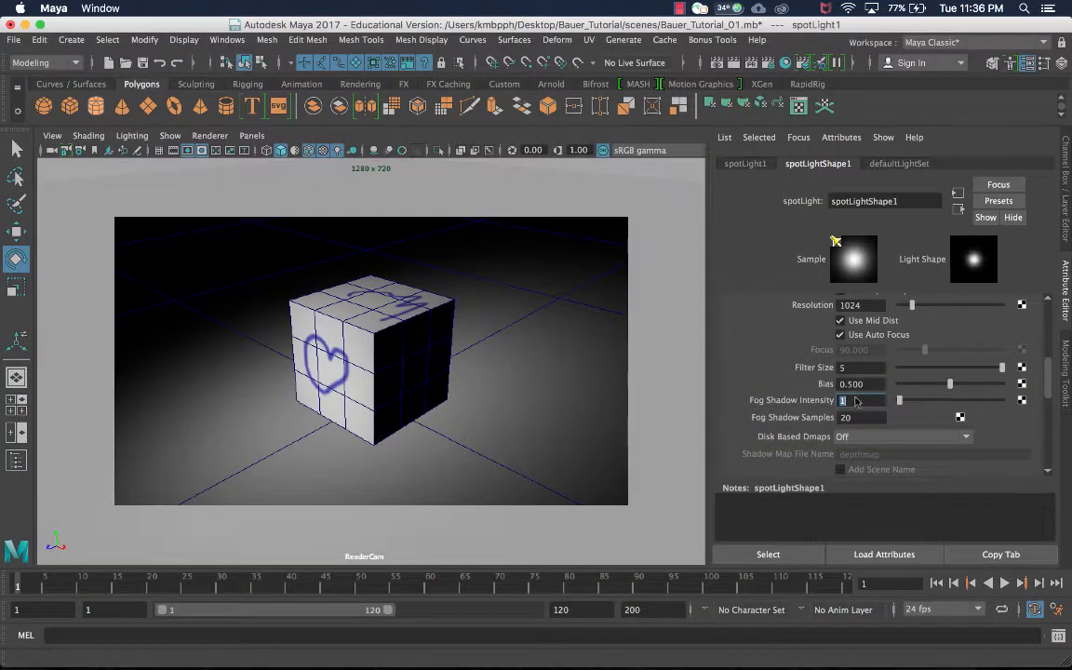
Lower the depth map shadow bias to 0.088, render the cube, and inspect the shadow at its base
drag(949, 384, 909, 389)
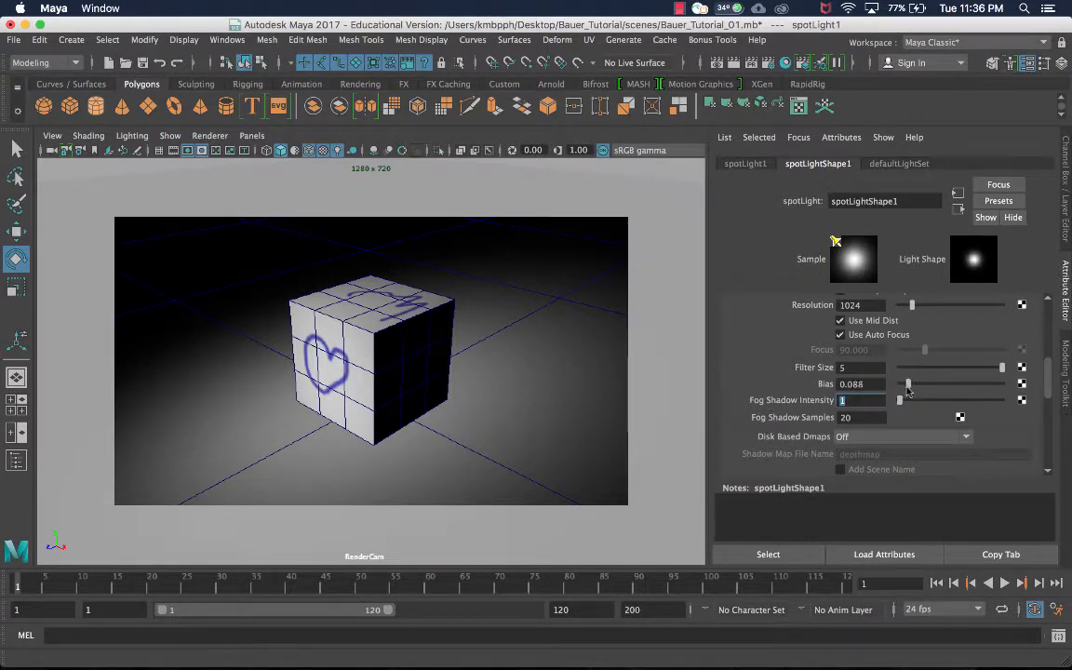
click(734, 63)
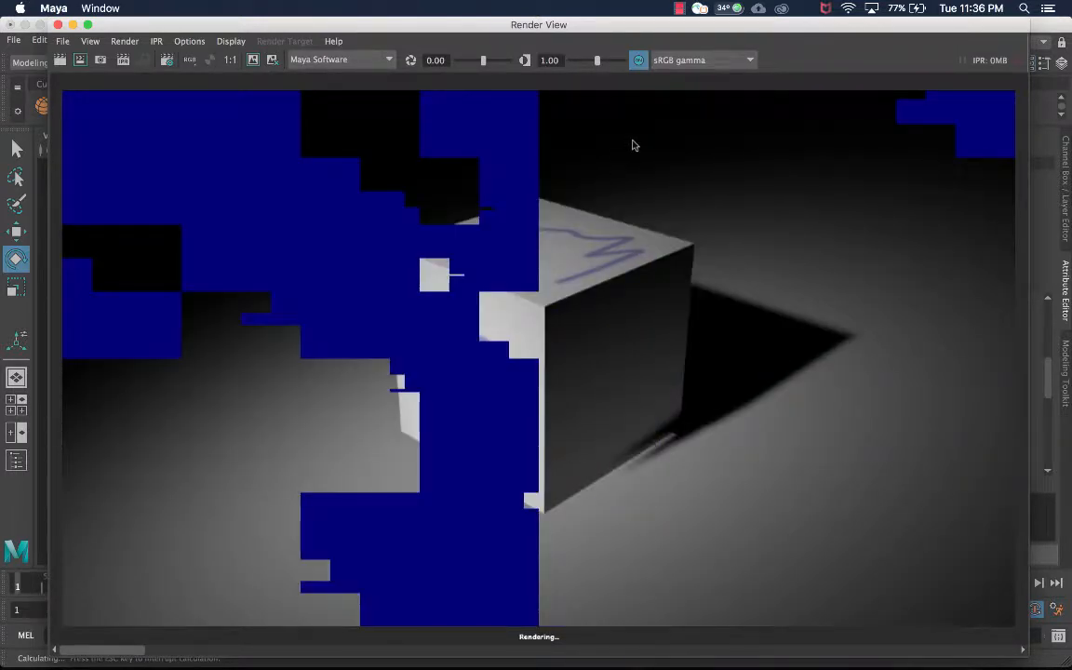
drag(773, 21, 778, 45)
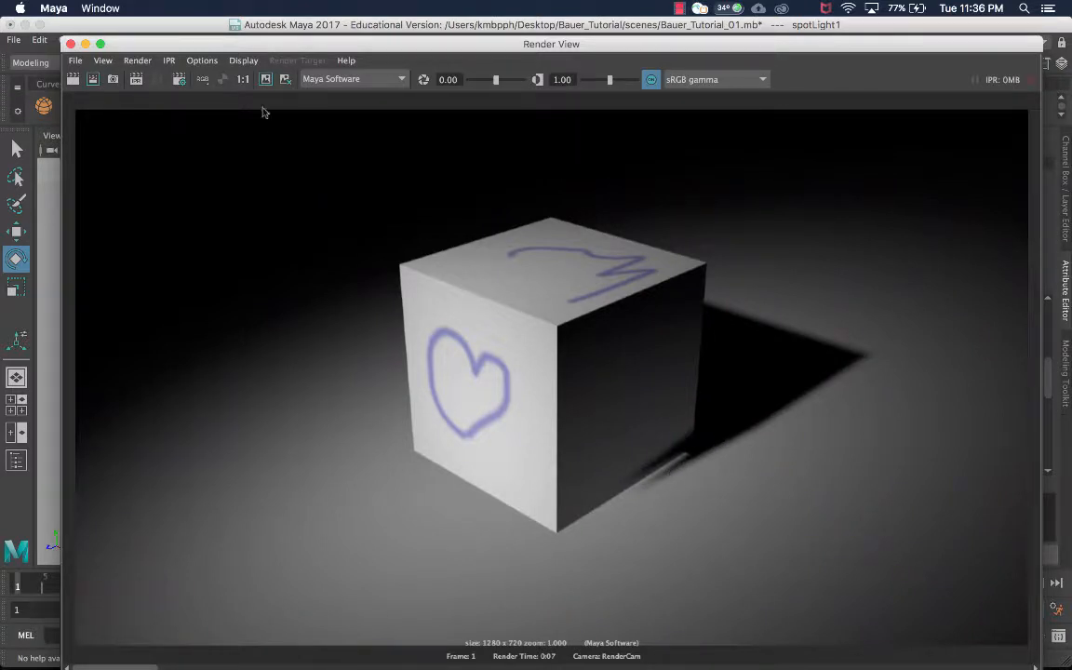
drag(324, 46, 323, 28)
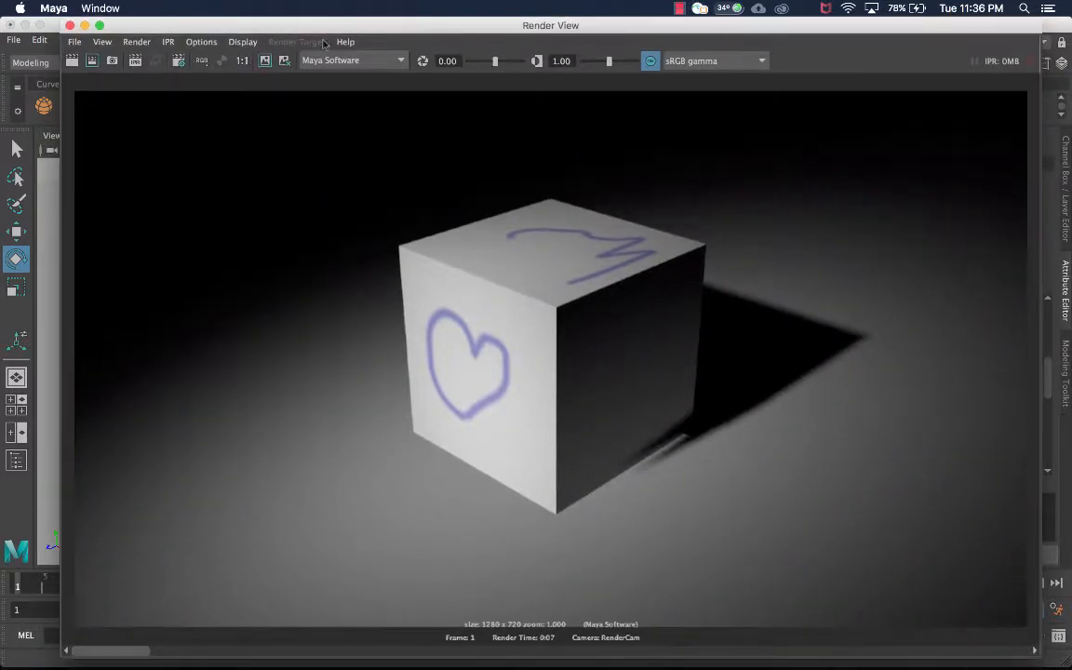
drag(102, 649, 121, 665)
click(70, 25)
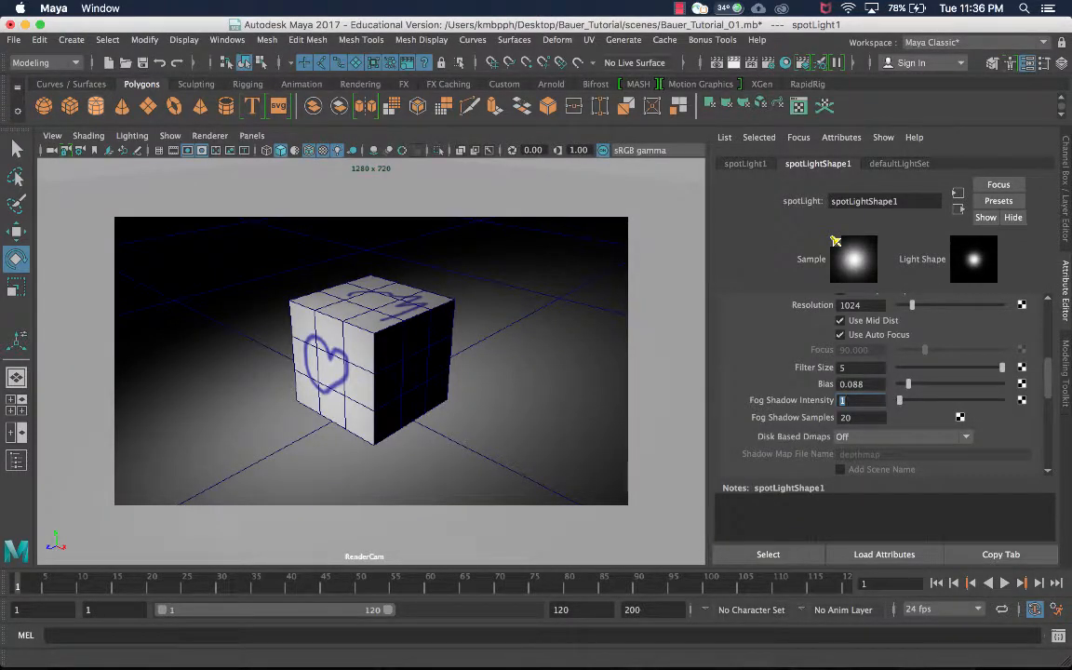
Set the spot light's depth map shadow bias to 0.001
key(shift+Tab)
text(.001)
key(Tab)
Switch the spot light from depth map shadows to ray trace shadows and render the cube
scroll(744, 365, down, 8)
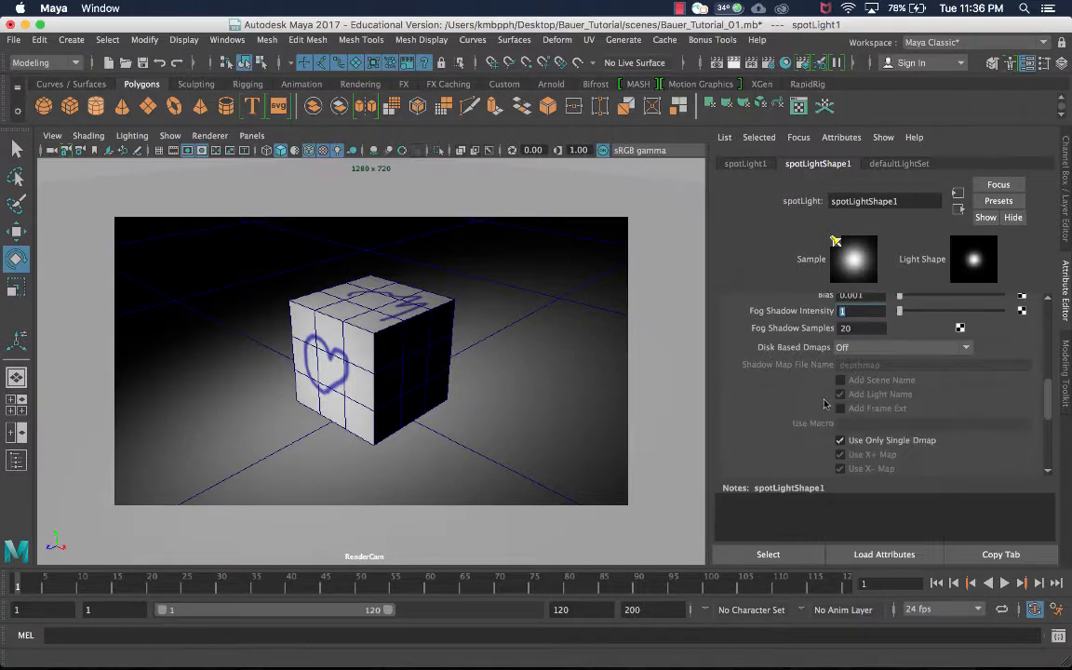
scroll(827, 407, down, 3)
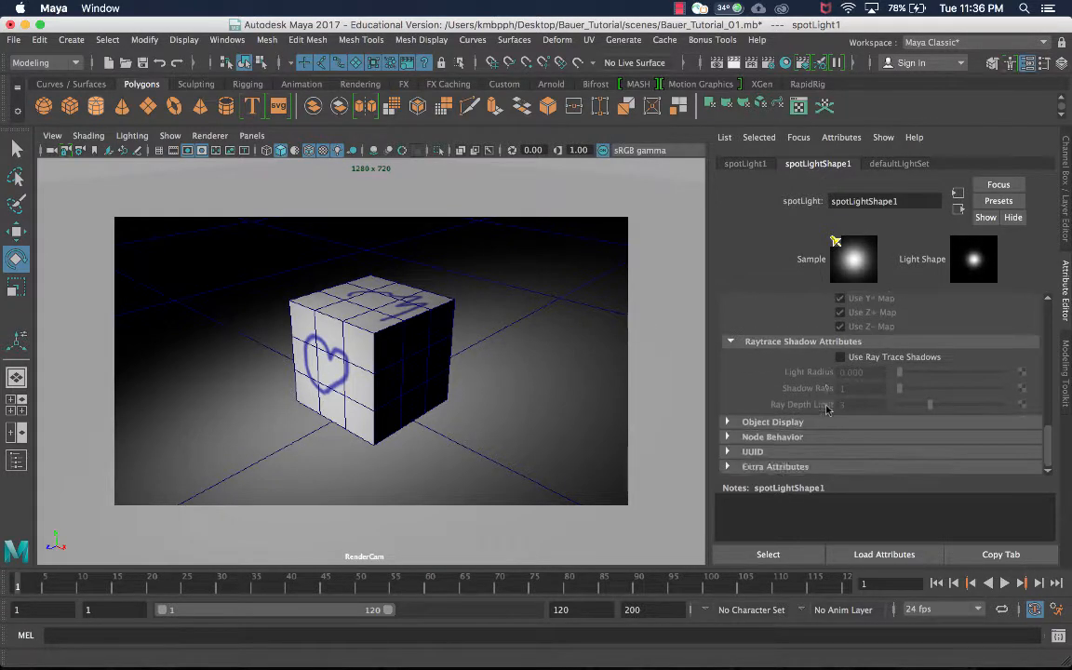
scroll(827, 408, up, 12)
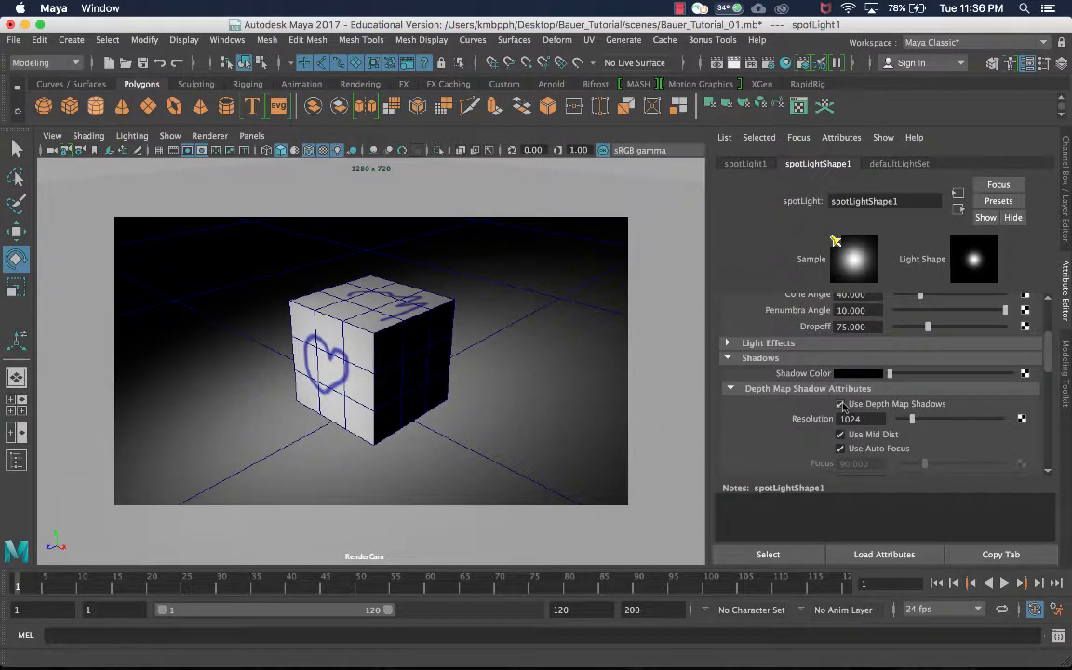
click(841, 406)
scroll(845, 409, down, 8)
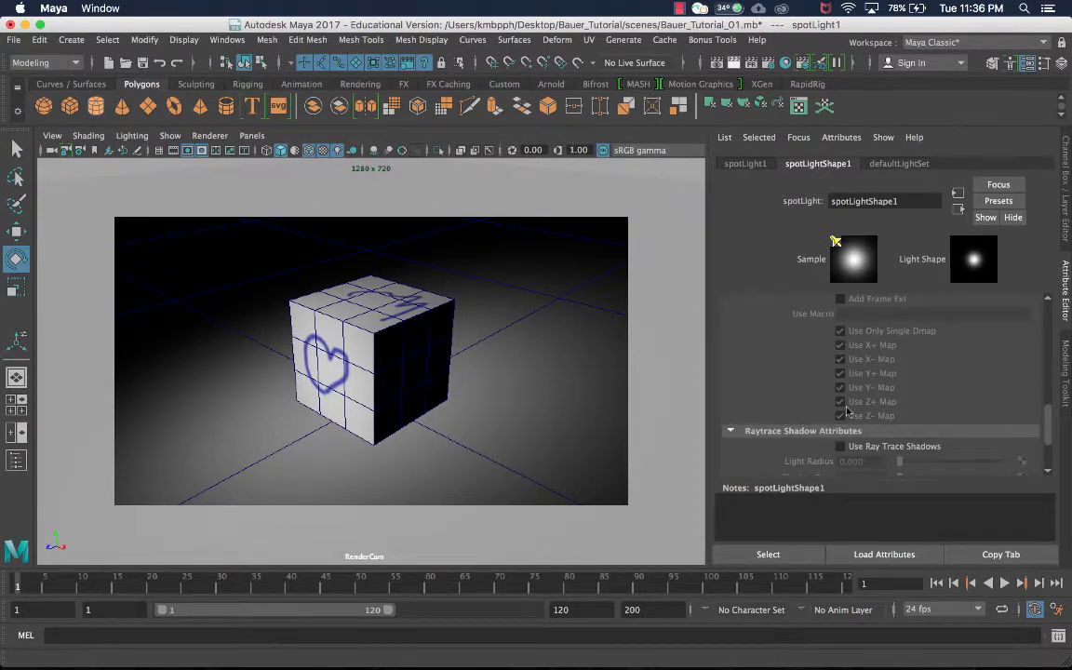
click(840, 356)
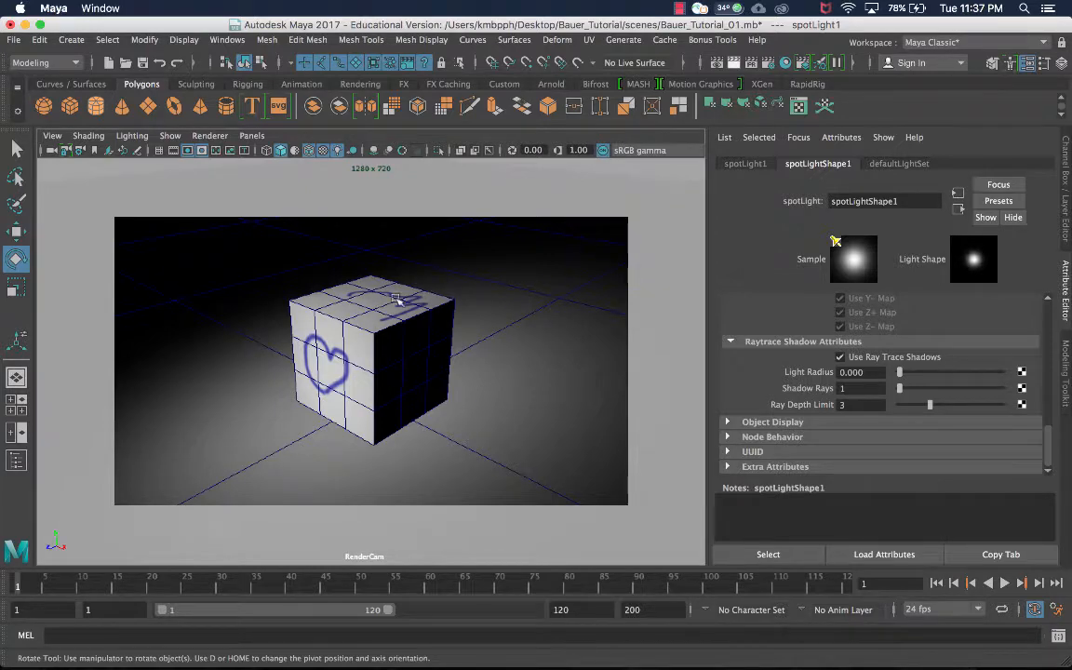
click(735, 63)
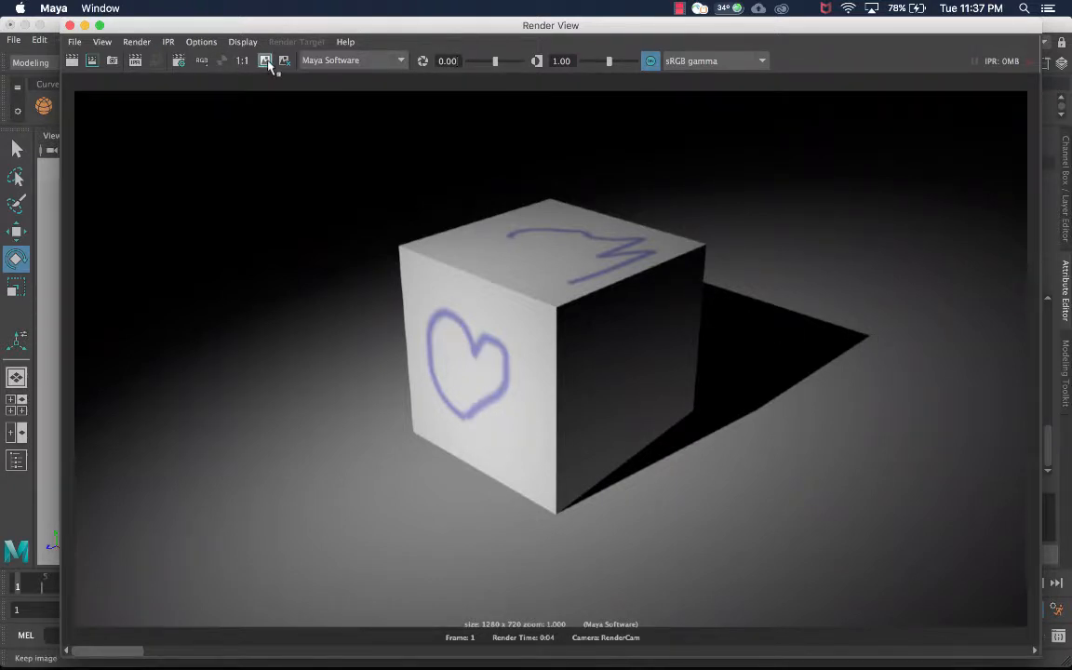
click(70, 25)
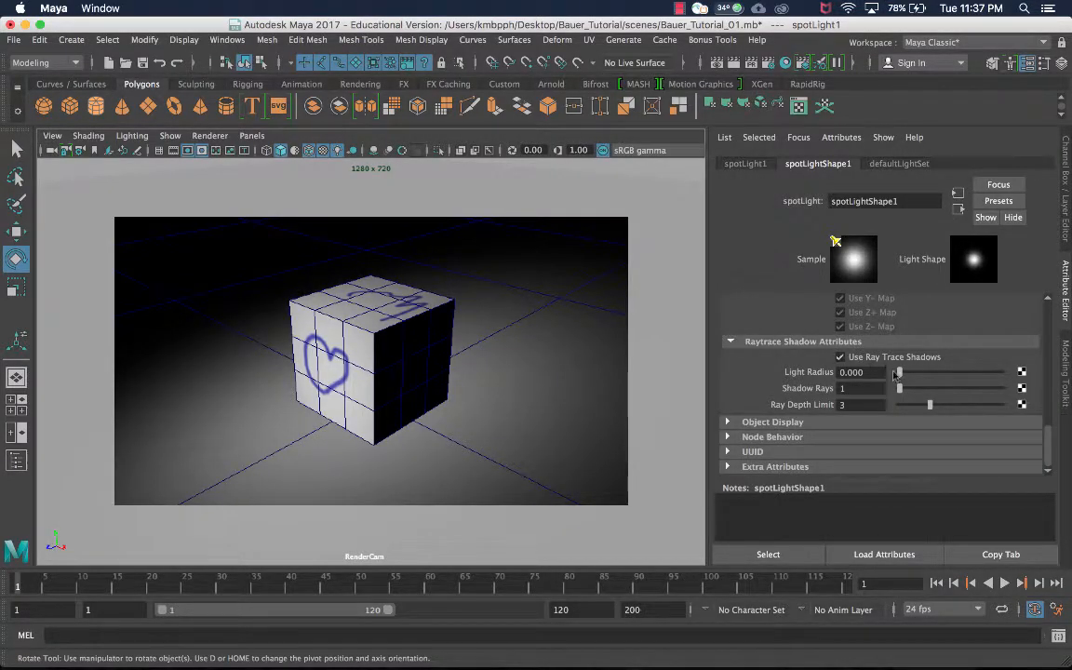
Set the ray trace shadow light radius to 0.5 and render the cube to check the shadow edges
drag(897, 373, 1062, 382)
key(ctrl+z)
text(.5)
key(Tab)
click(732, 60)
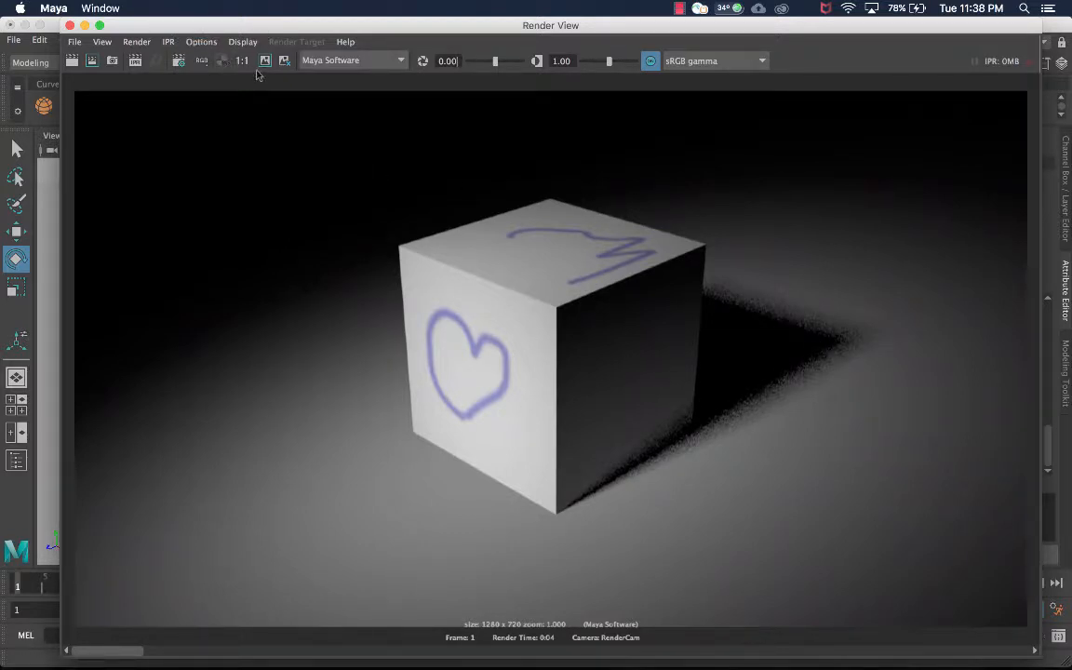
click(70, 25)
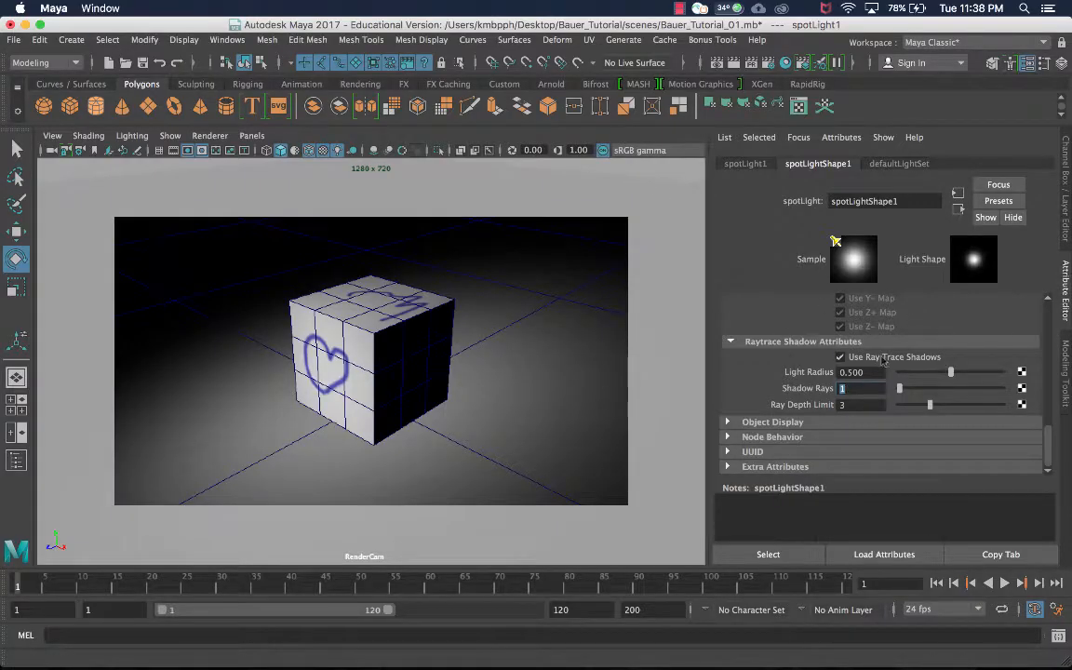
Set the ray trace shadow rays to 10 and render the cube
text(40)
key(Return)
drag(1003, 395, 938, 389)
text(10)
key(Tab)
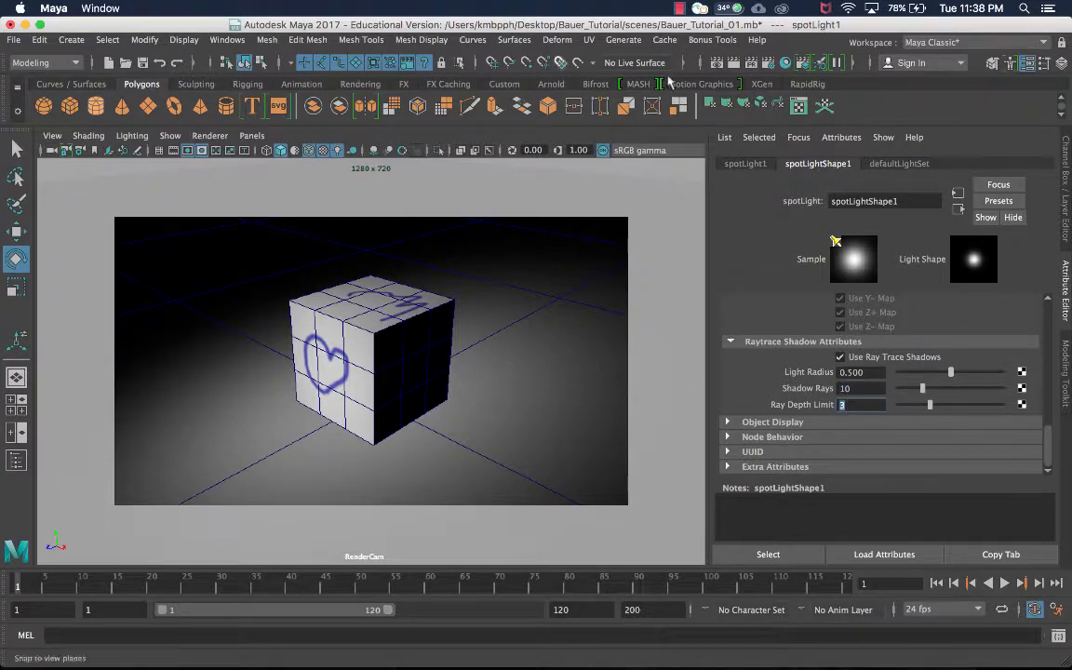
click(739, 63)
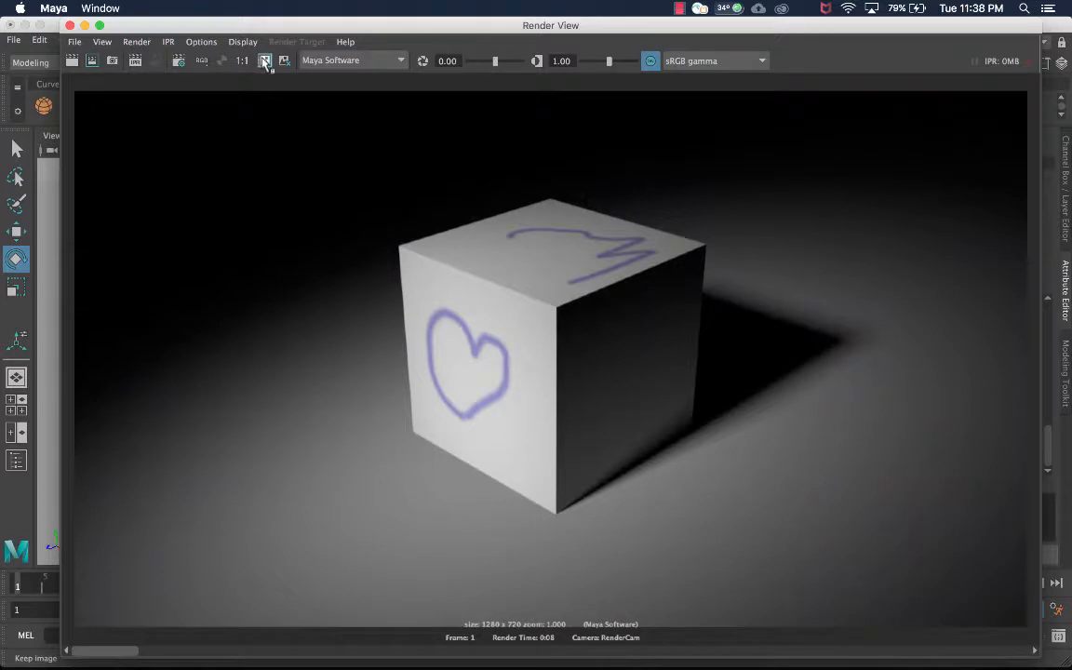
Compare the 10-ray render's shadow edges with the stored ray trace renders
drag(107, 650, 323, 652)
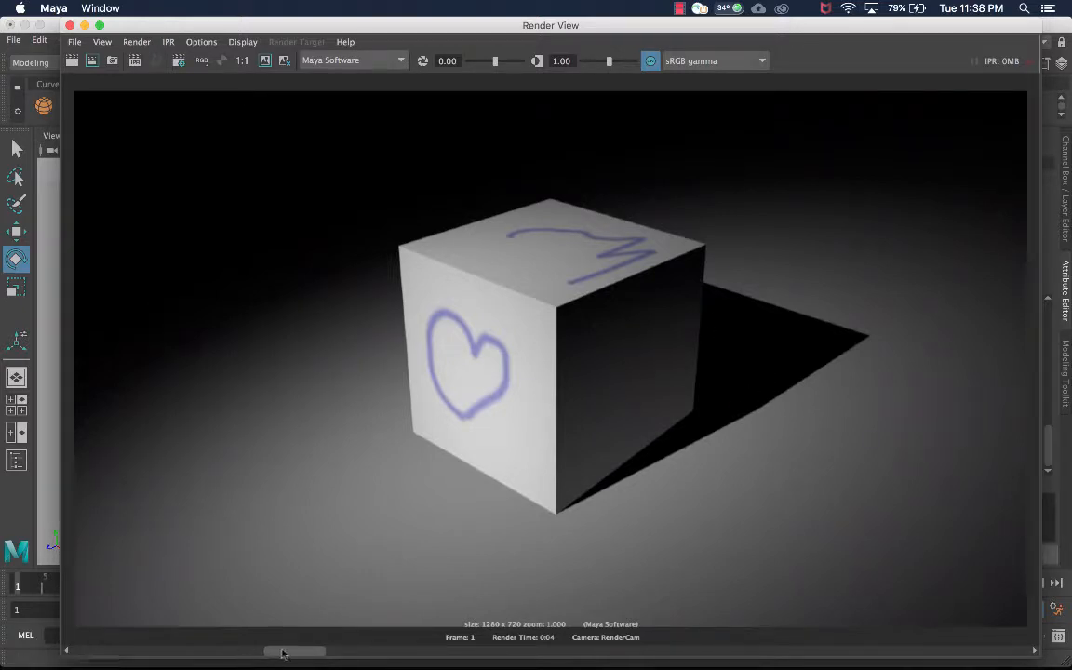
drag(271, 651, 216, 654)
drag(749, 28, 796, 11)
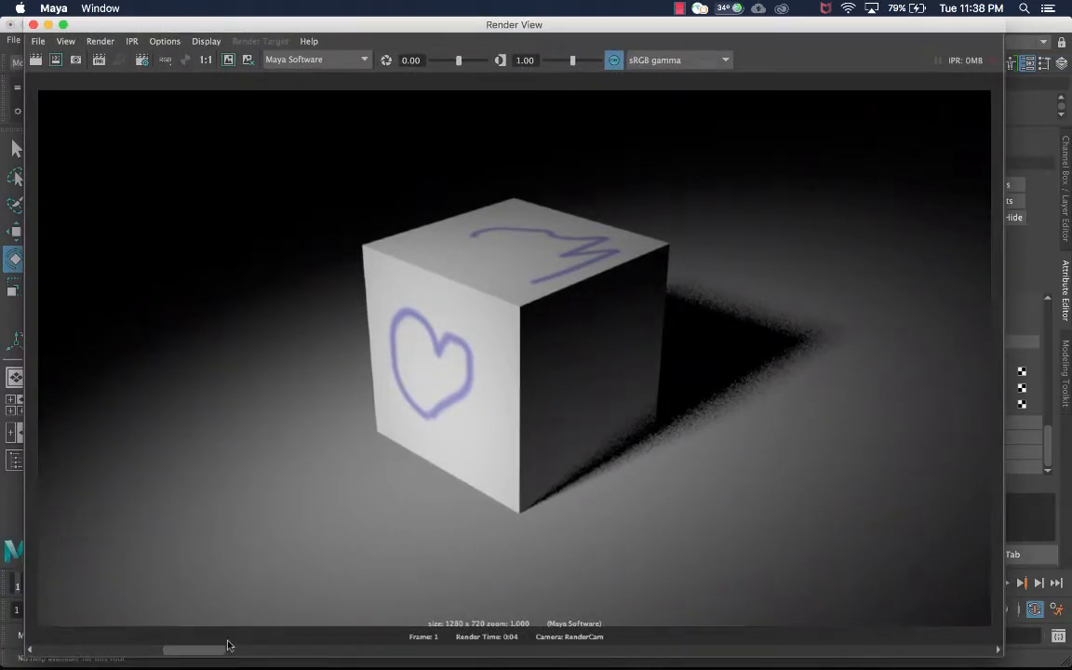
drag(214, 653, 117, 654)
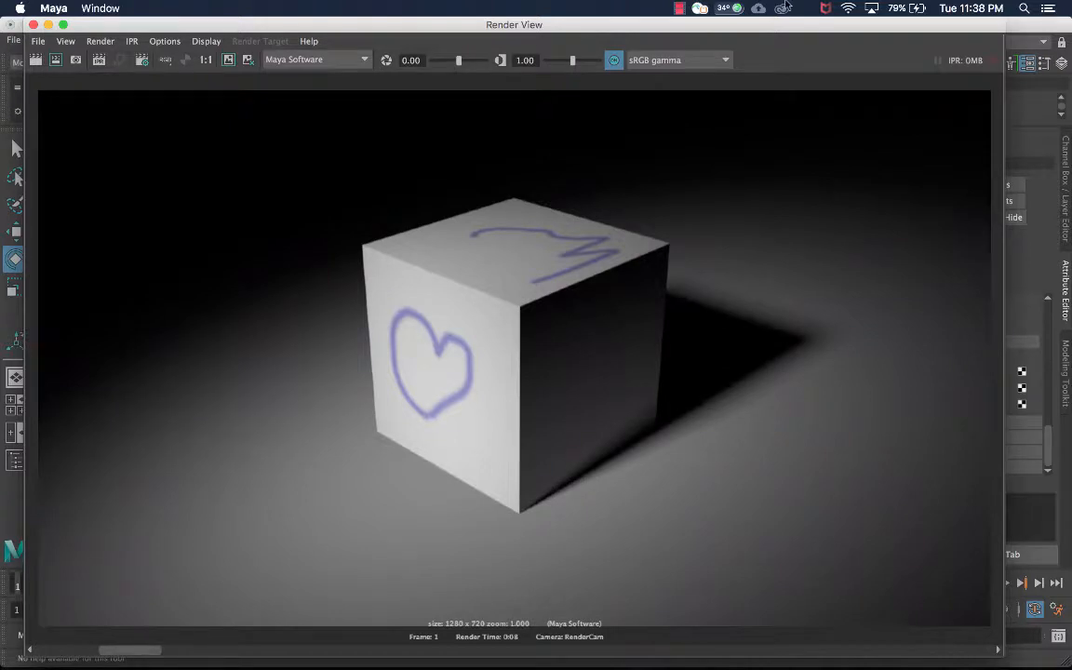
drag(778, 27, 590, 38)
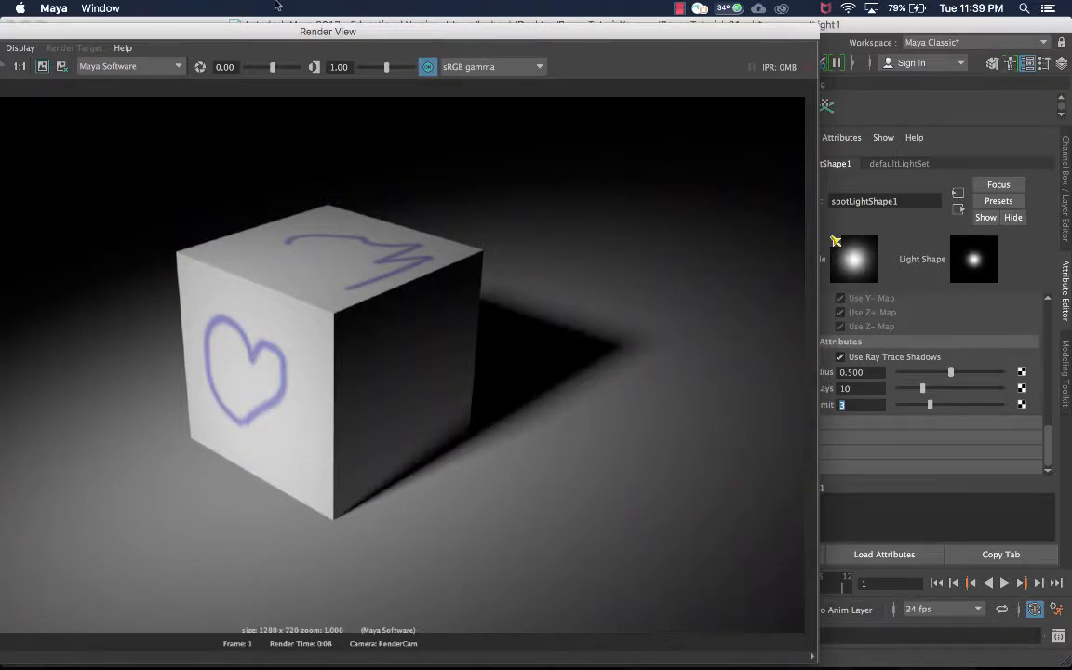
drag(143, 31, 407, 26)
click(109, 26)
Raise the ray trace shadow rays to 20 and render the cube
drag(880, 388, 756, 391)
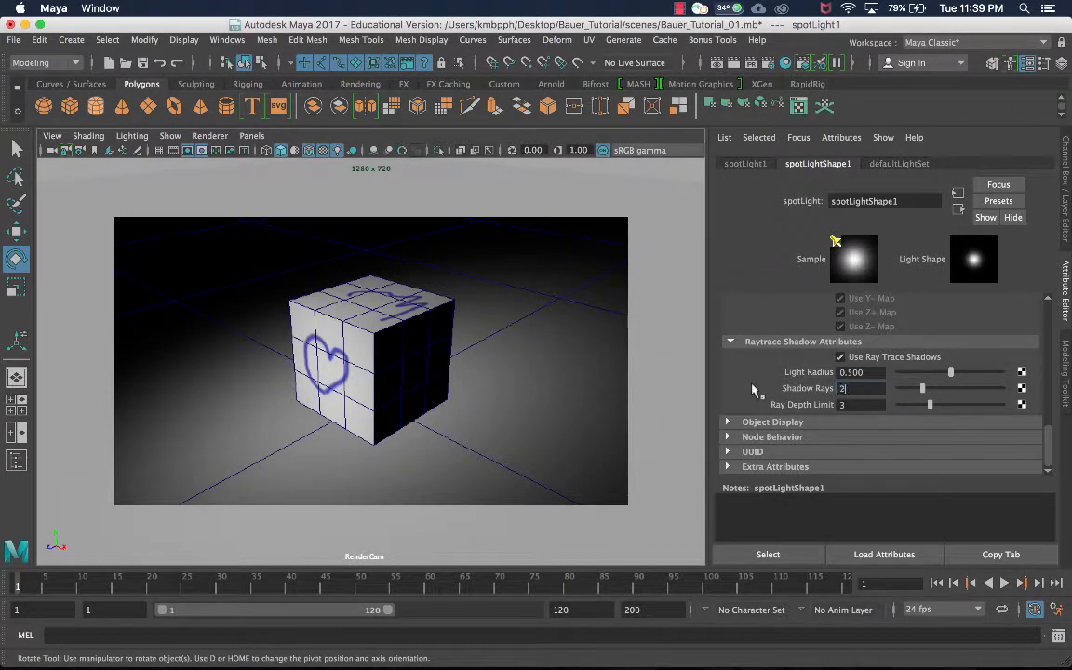
text(20)
key(Tab)
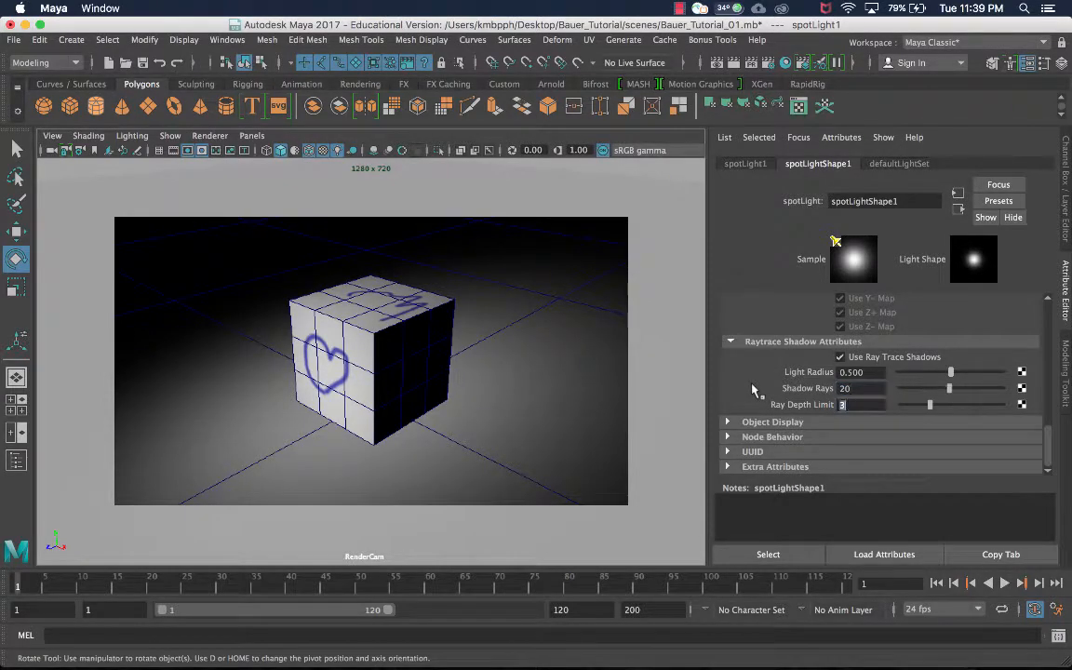
click(718, 62)
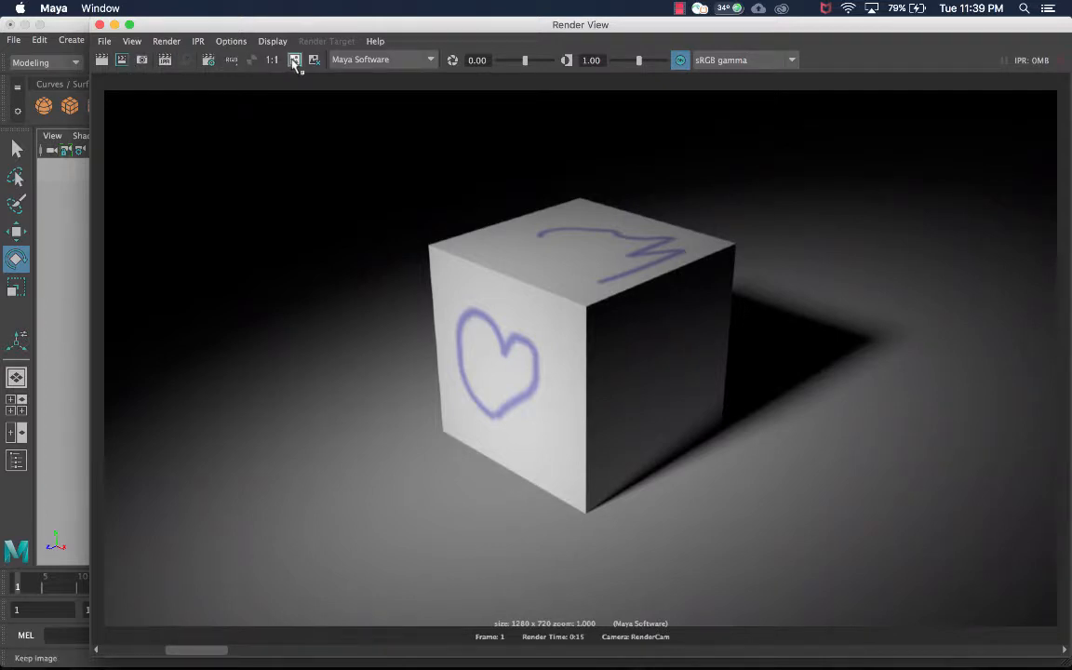
Compare the 20-ray render's shadow smoothness with the stored renders using fewer shadow rays
drag(148, 651, 314, 656)
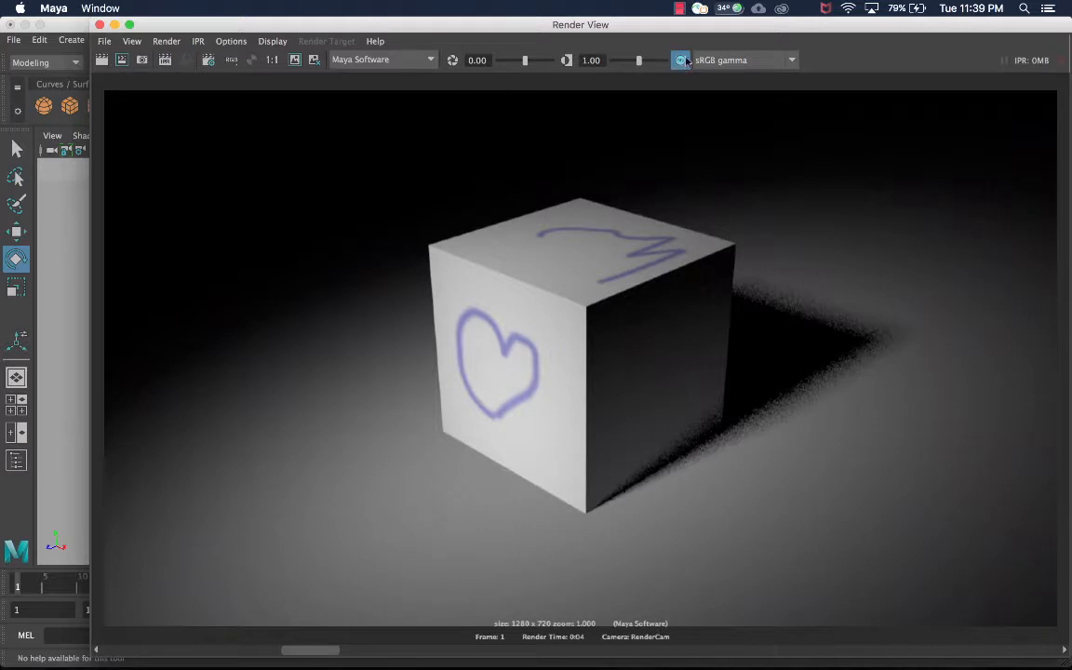
drag(289, 651, 252, 651)
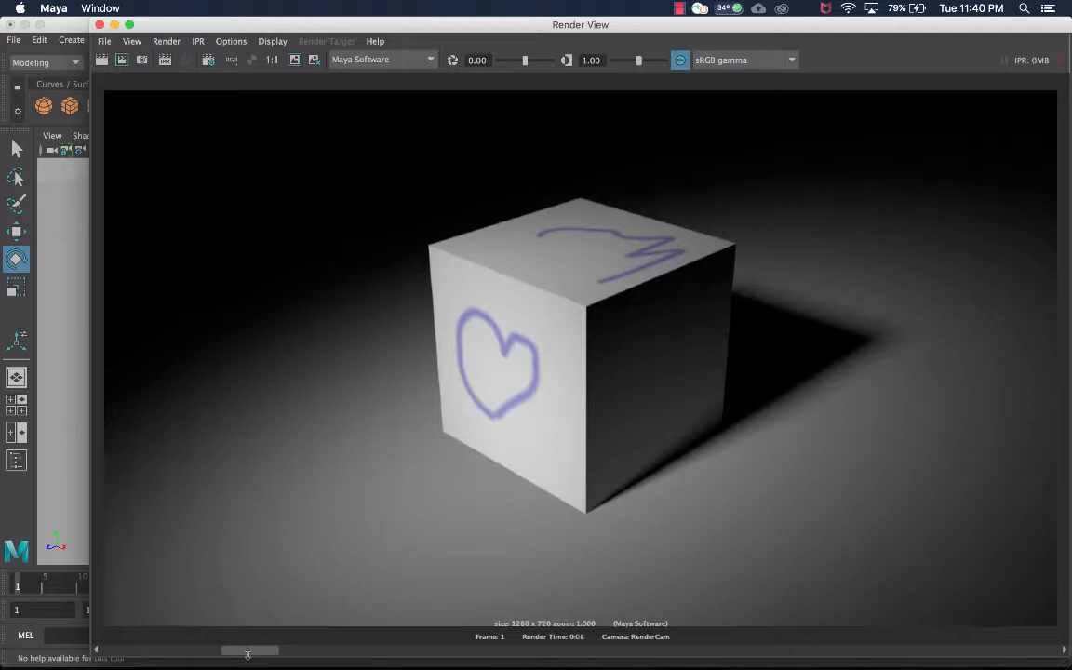
drag(252, 651, 125, 652)
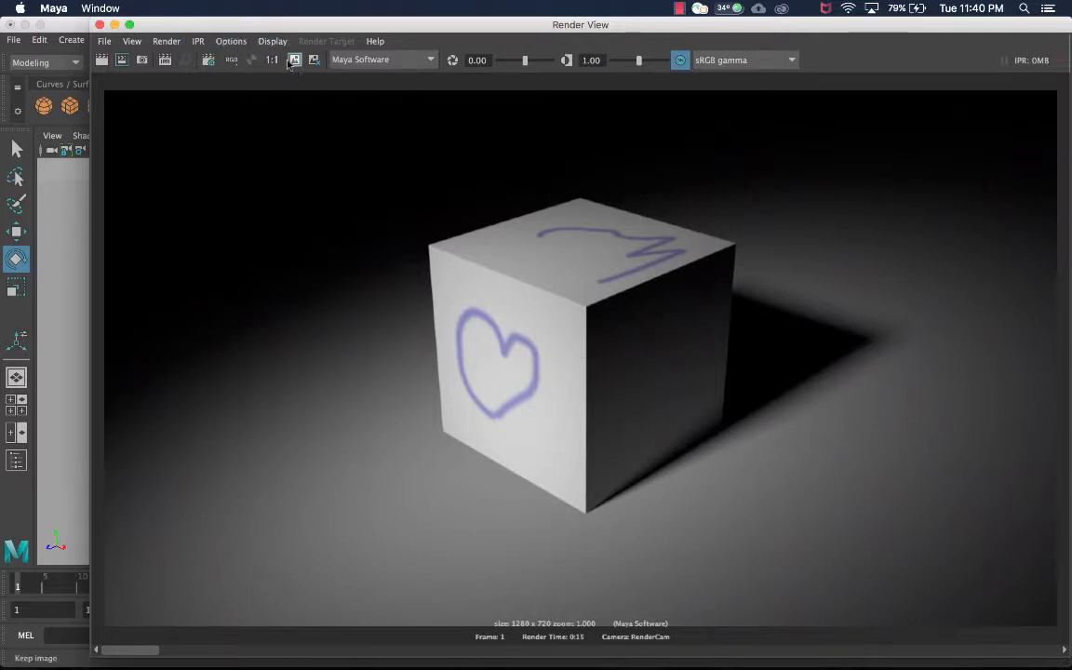
click(99, 24)
Raise the ray trace shadow rays to 30 and render the cube
drag(857, 389, 687, 387)
text(30)
key(Tab)
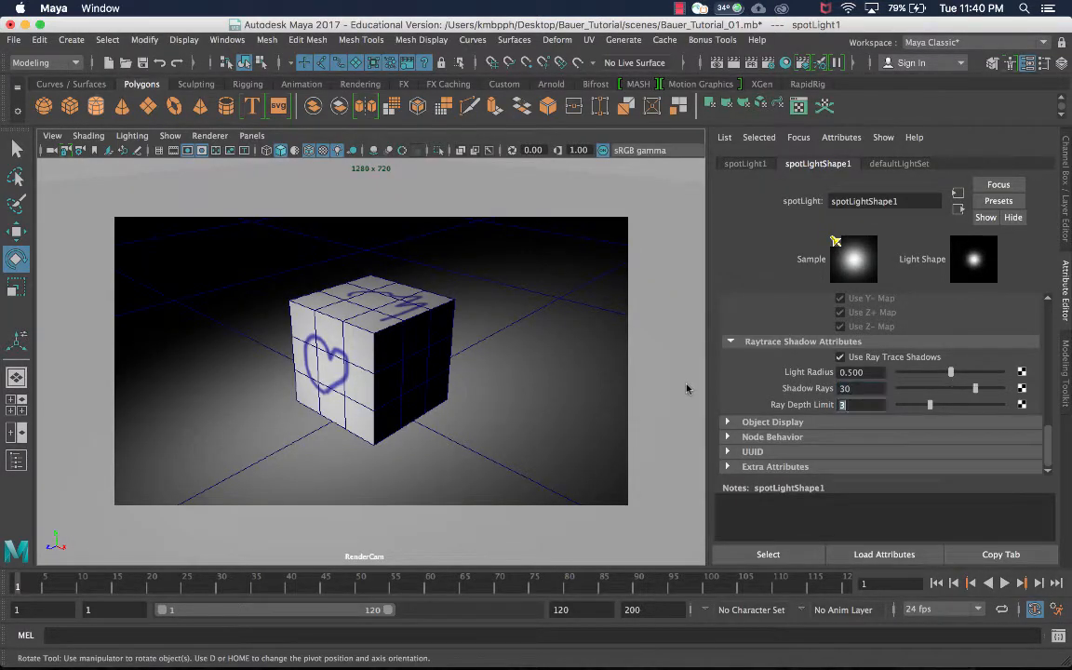
click(733, 62)
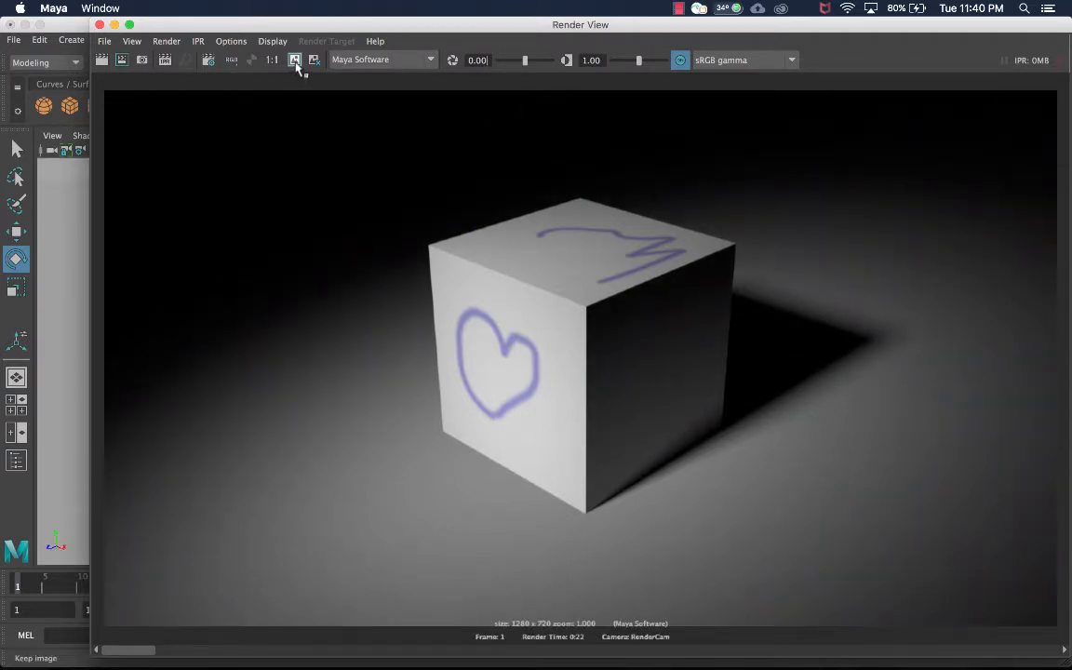
Compare the 30-ray render with the 20-ray image and the earlier hard-edged ray trace shadow
drag(134, 651, 223, 630)
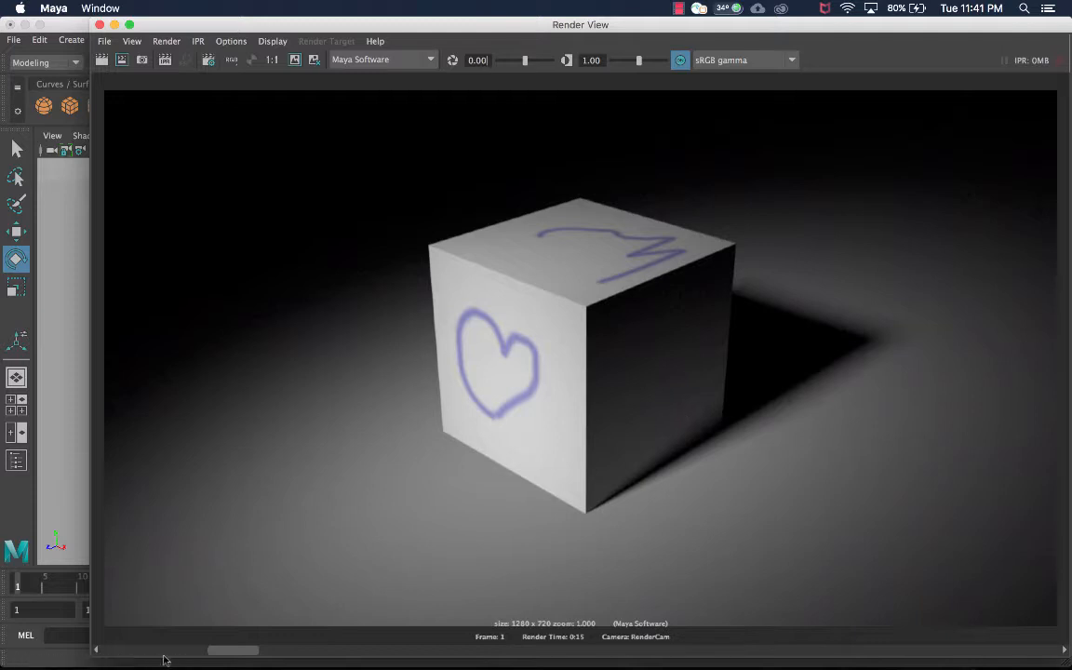
drag(239, 653, 67, 652)
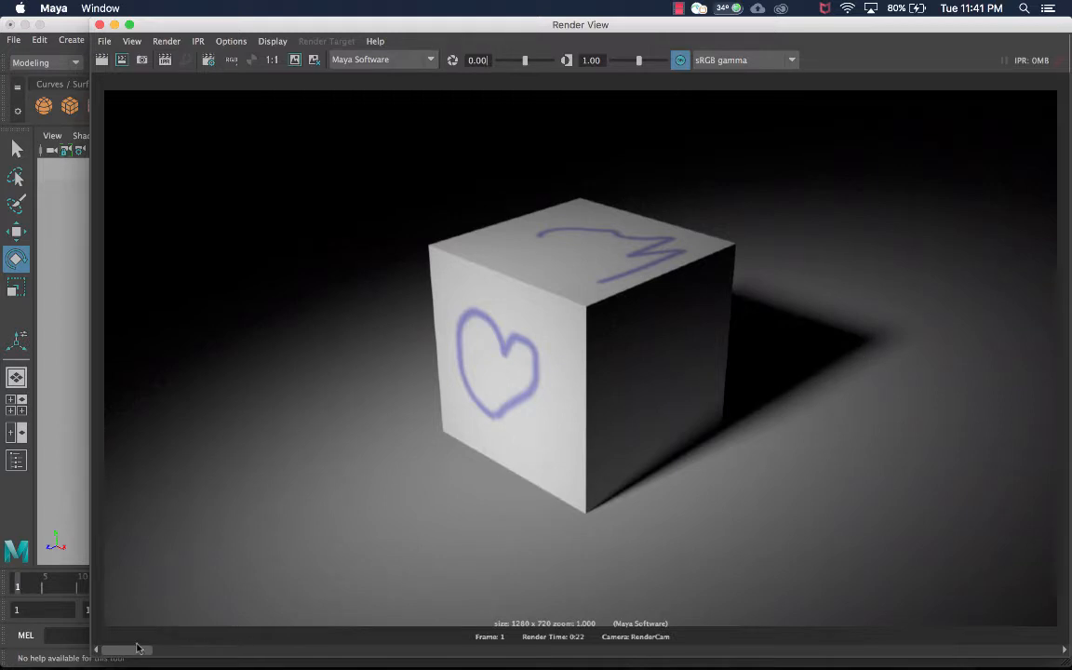
drag(144, 650, 424, 659)
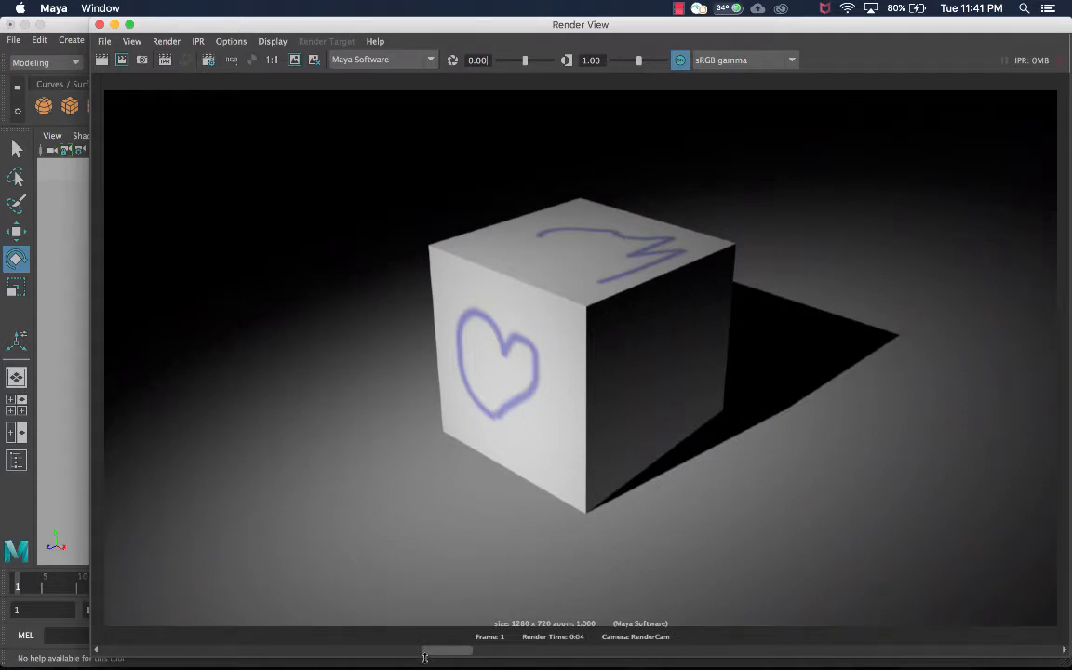
drag(424, 659, 100, 659)
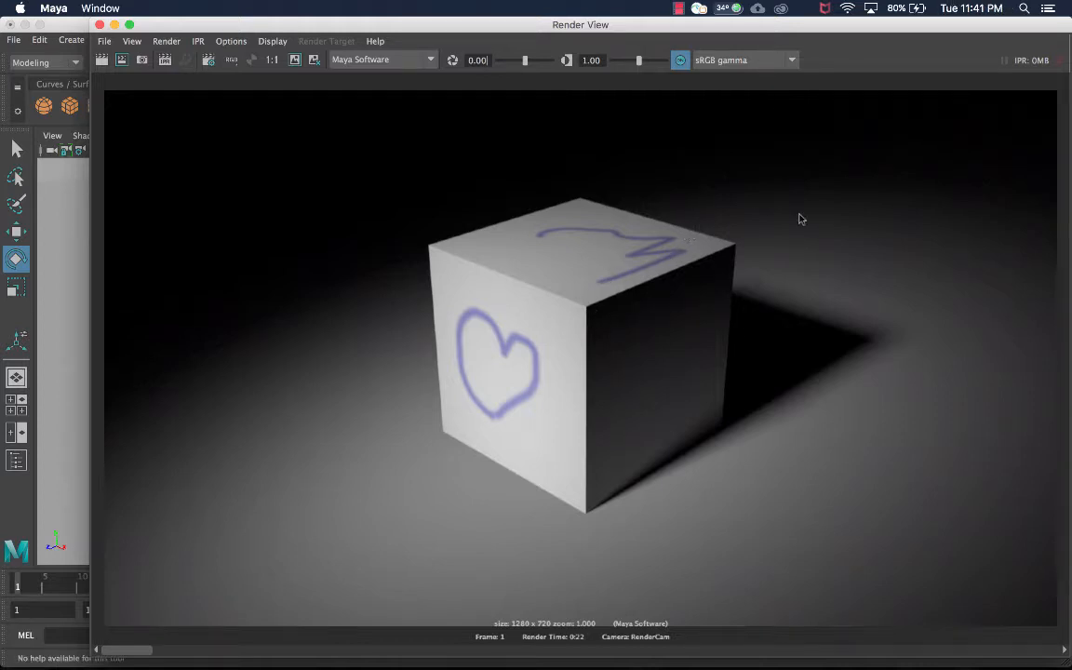
click(101, 24)
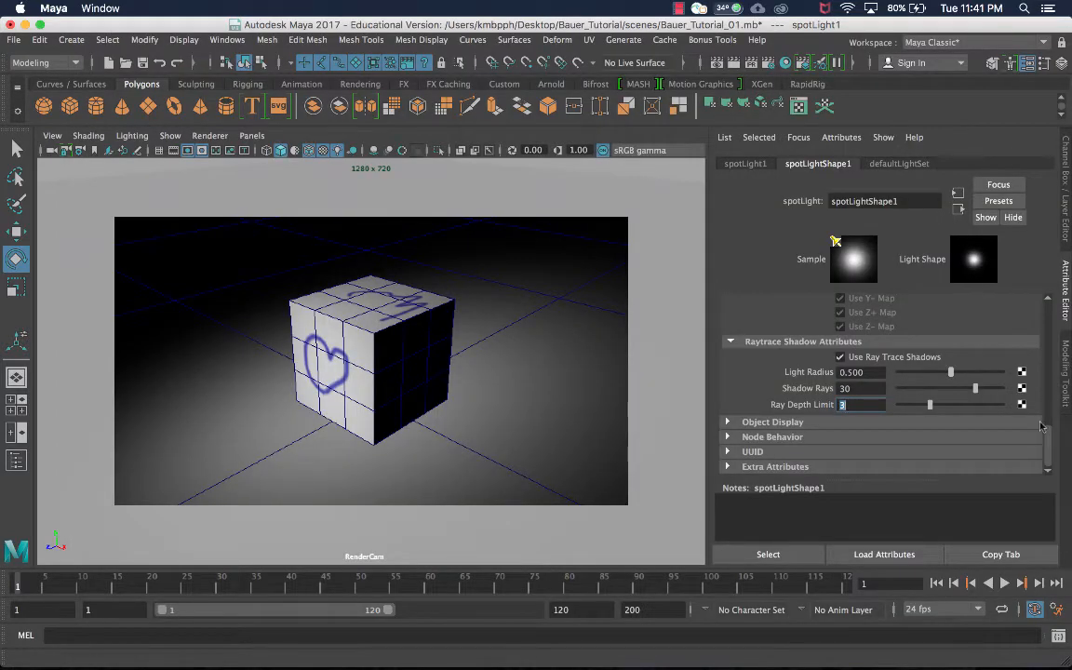
Review the spot light's main attributes and its Shadows settings
scroll(947, 390, up, 5)
scroll(947, 390, up, 2)
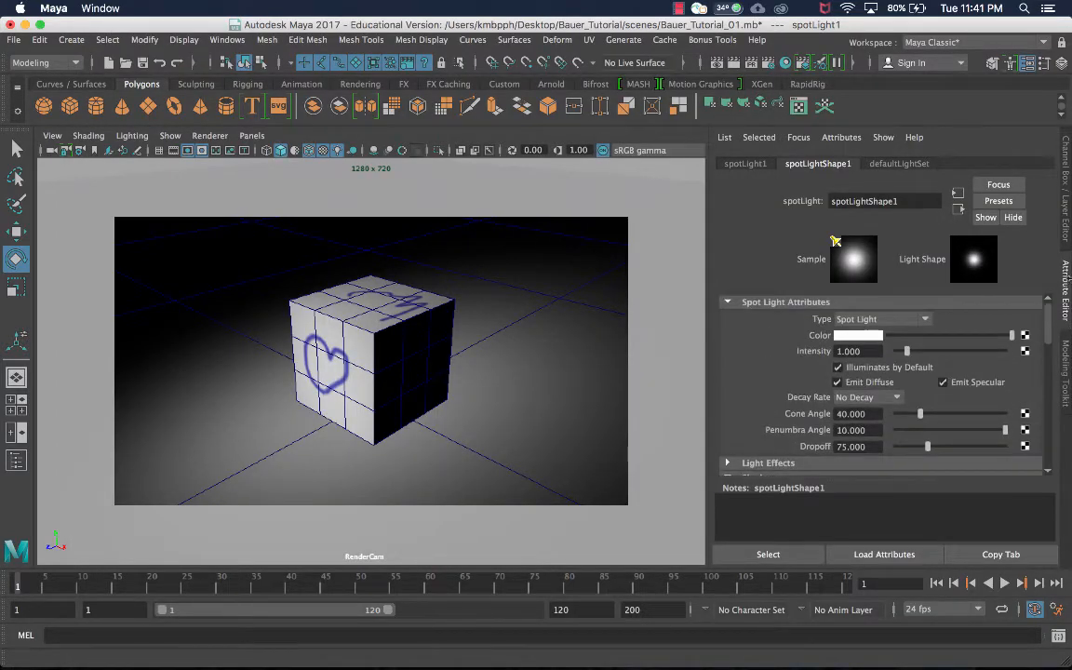
scroll(1050, 335, down, 3)
scroll(1050, 335, down, 1)
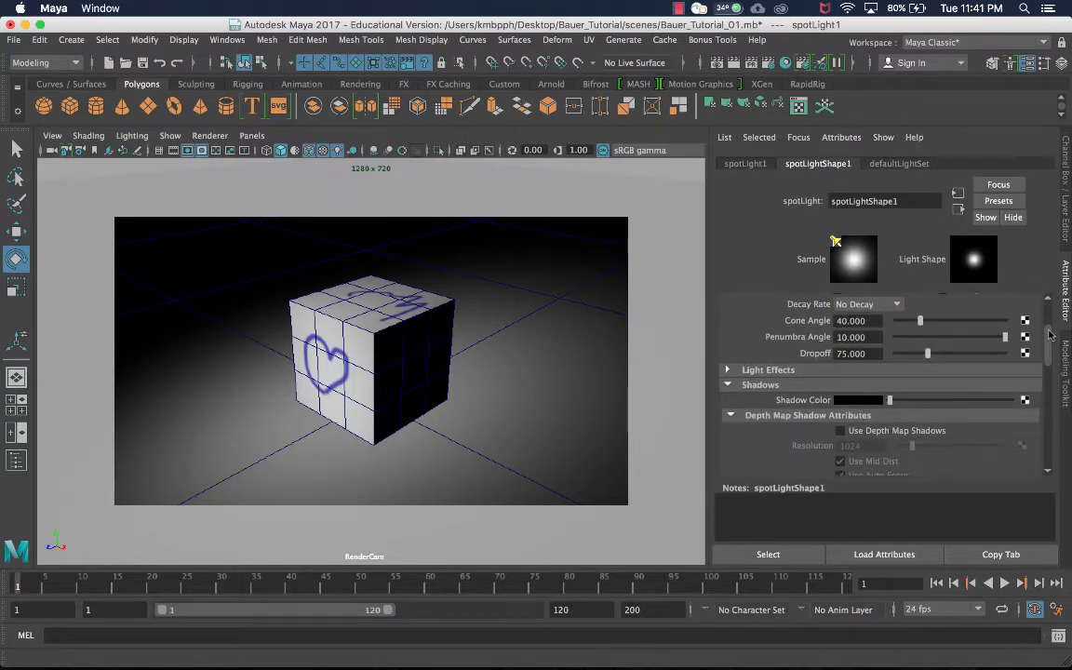